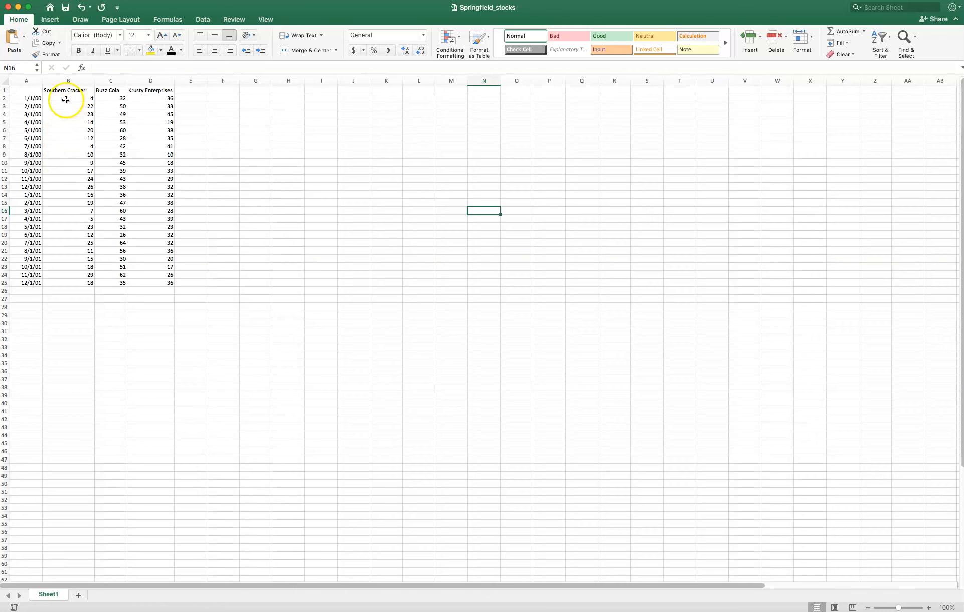
- Apply the US dollar Accounting number format to the stock prices in B2:D25
{"action": "left_click_drag", "start_coordinate": [66, 99], "coordinate": [145, 284]}
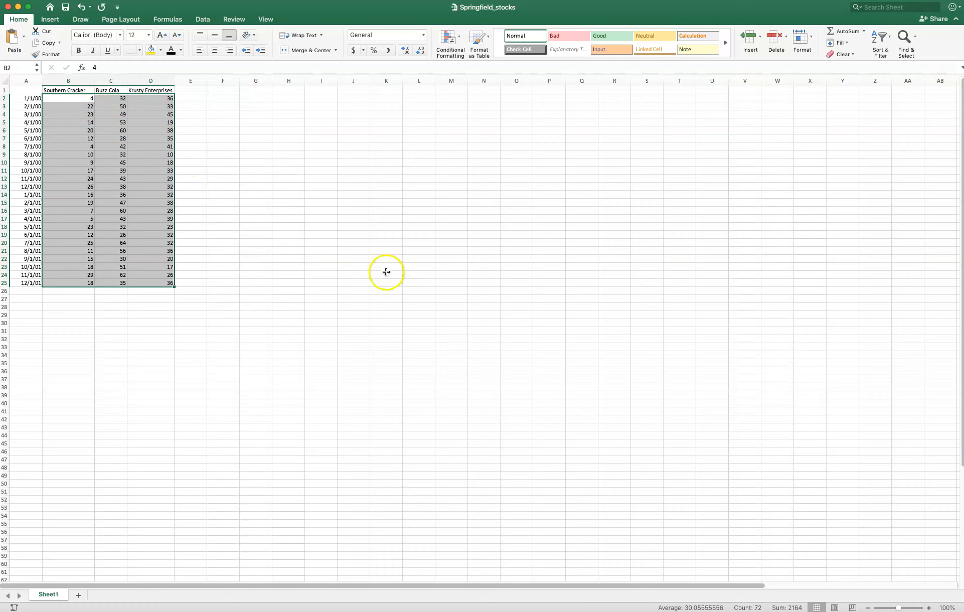
{"action": "left_click", "coordinate": [225, 179]}
{"action": "left_click_drag", "start_coordinate": [81, 98], "coordinate": [171, 286]}
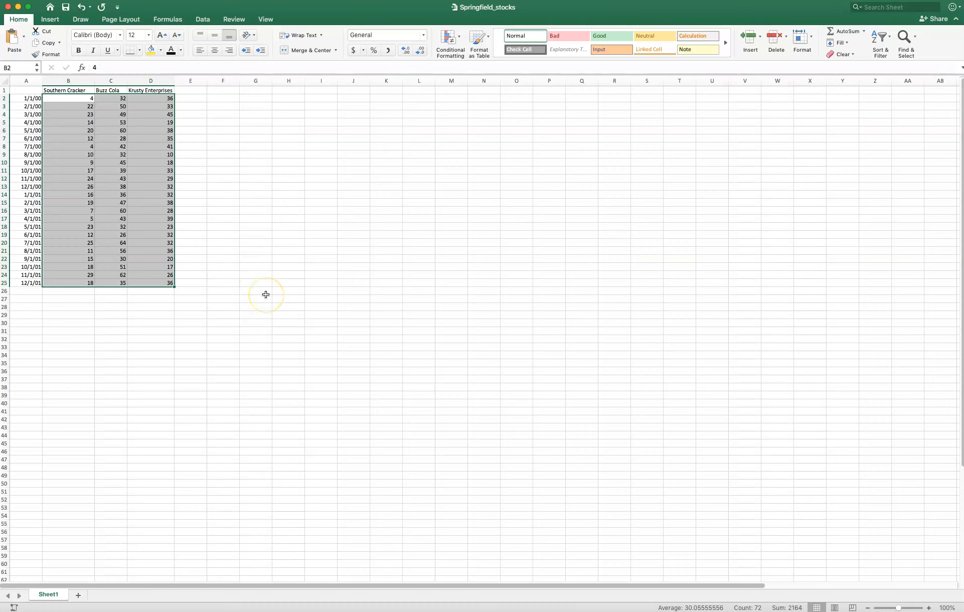
{"action": "left_click", "coordinate": [354, 50]}
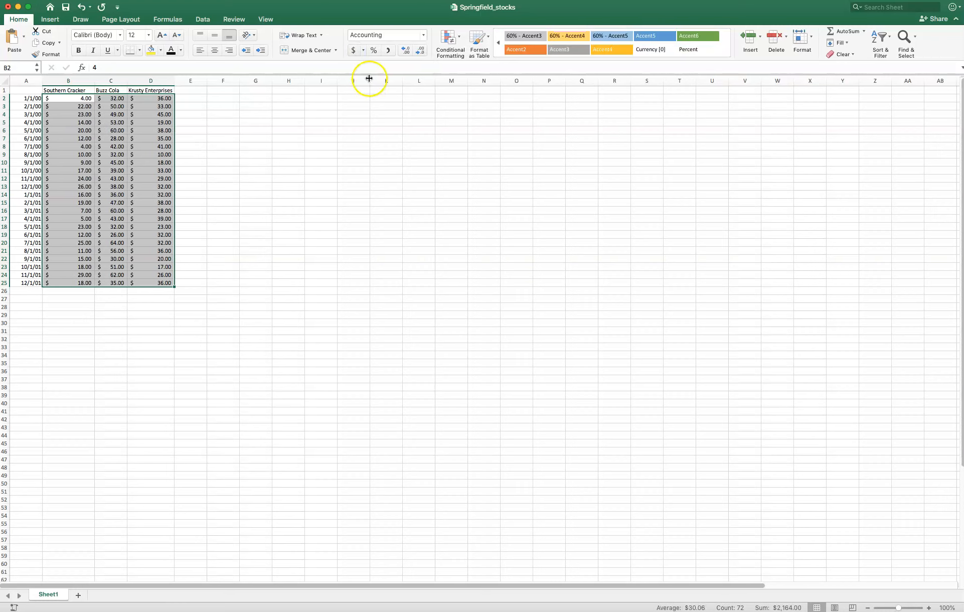
{"action": "left_click", "coordinate": [364, 51]}
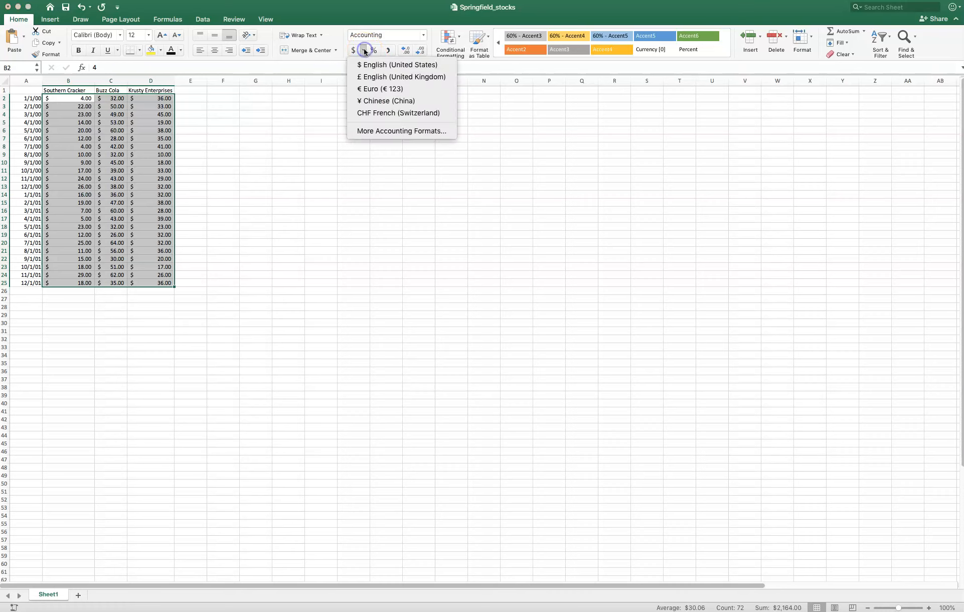
{"action": "left_click", "coordinate": [364, 50]}
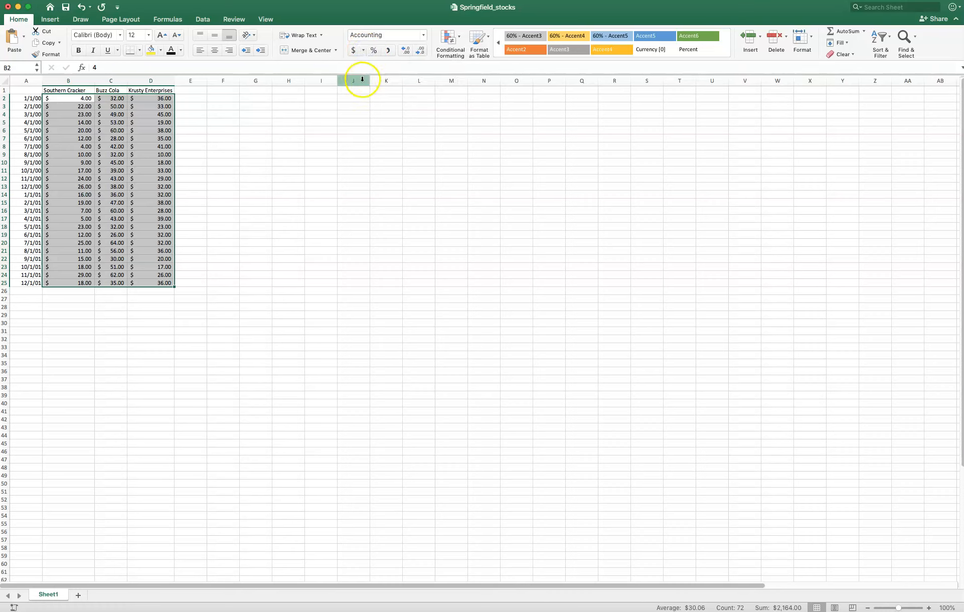
- Decrease the decimals of the stock prices in B2:D25 to whole dollars
{"action": "left_click", "coordinate": [421, 52]}
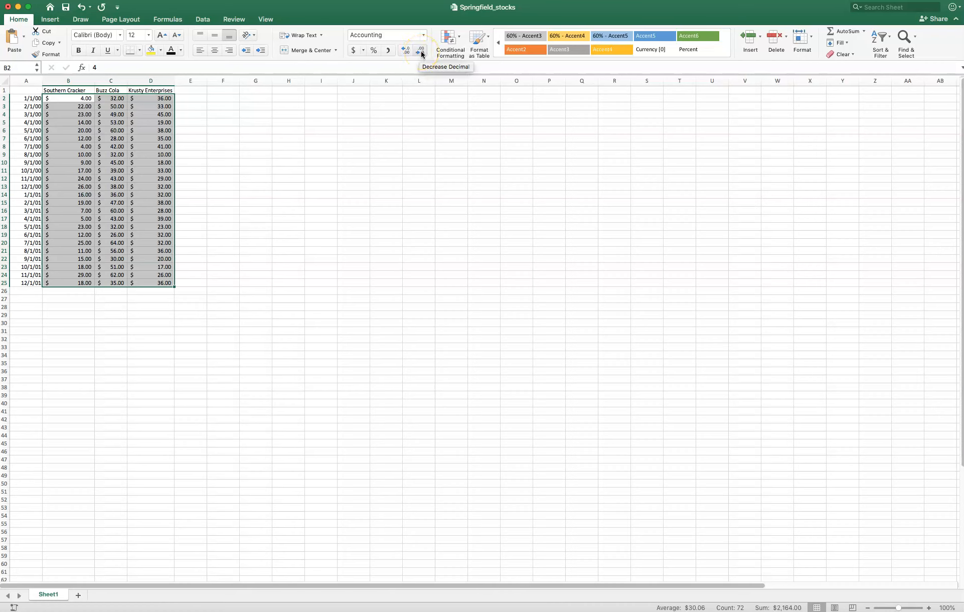
{"action": "left_click", "coordinate": [421, 53]}
{"action": "left_click", "coordinate": [422, 53]}
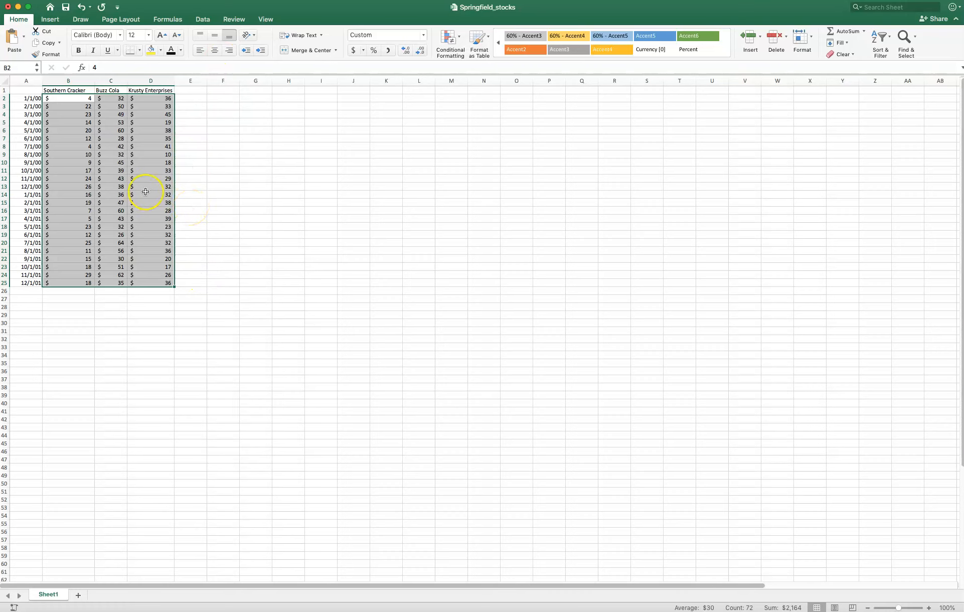
{"action": "left_click", "coordinate": [205, 196]}
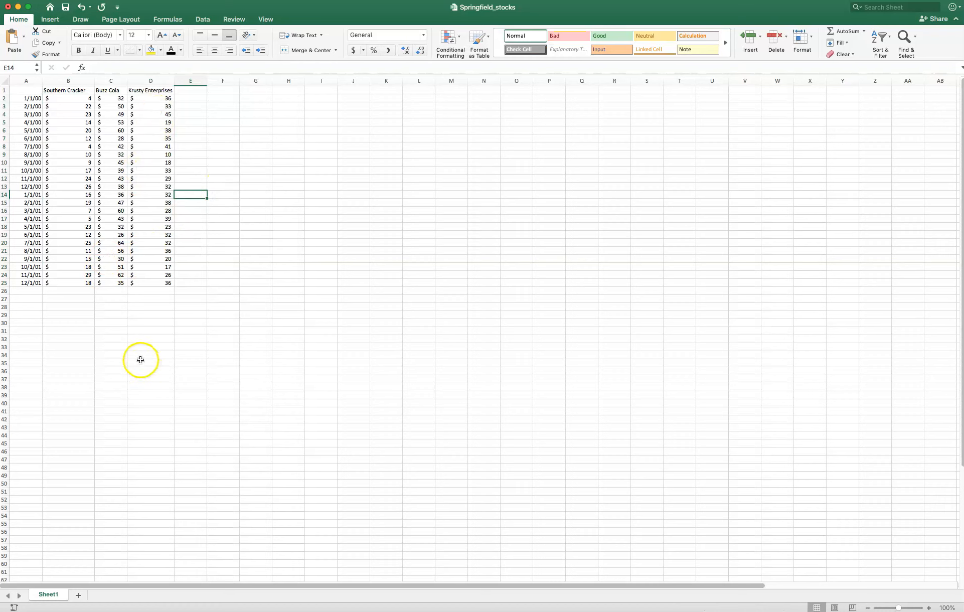
- Format B2:D25 as Currency with the $ symbol, 0 decimal places and negative numbers in black parentheses
{"action": "left_click_drag", "start_coordinate": [68, 98], "coordinate": [163, 281]}
{"action": "right_click", "coordinate": [66, 100]}
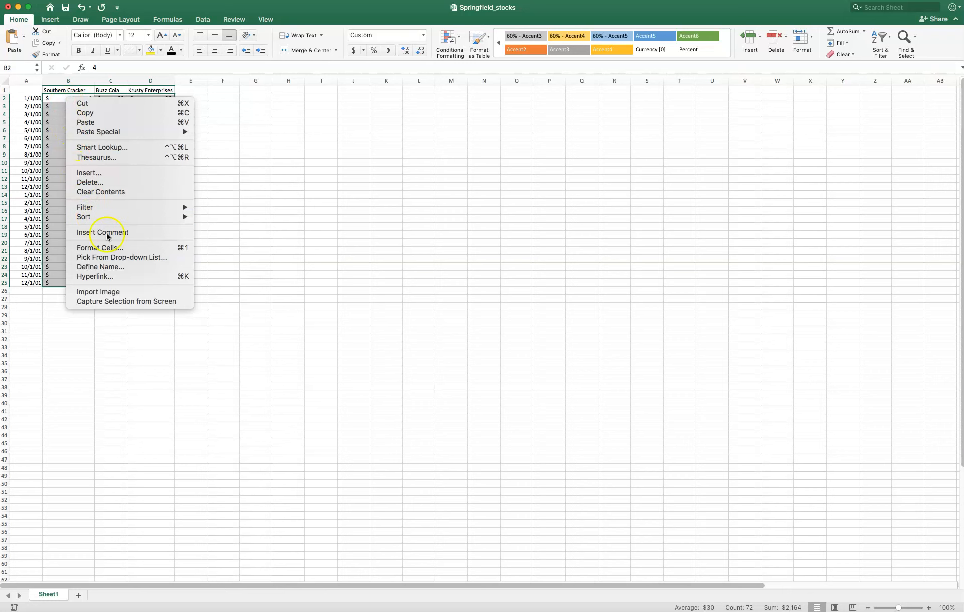
{"action": "left_click", "coordinate": [109, 247]}
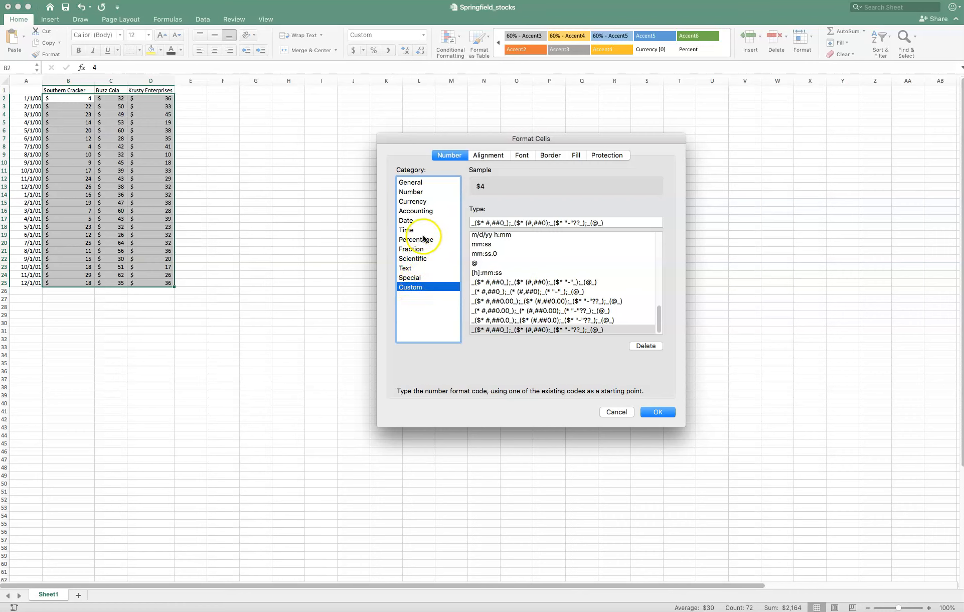
{"action": "left_click", "coordinate": [416, 202]}
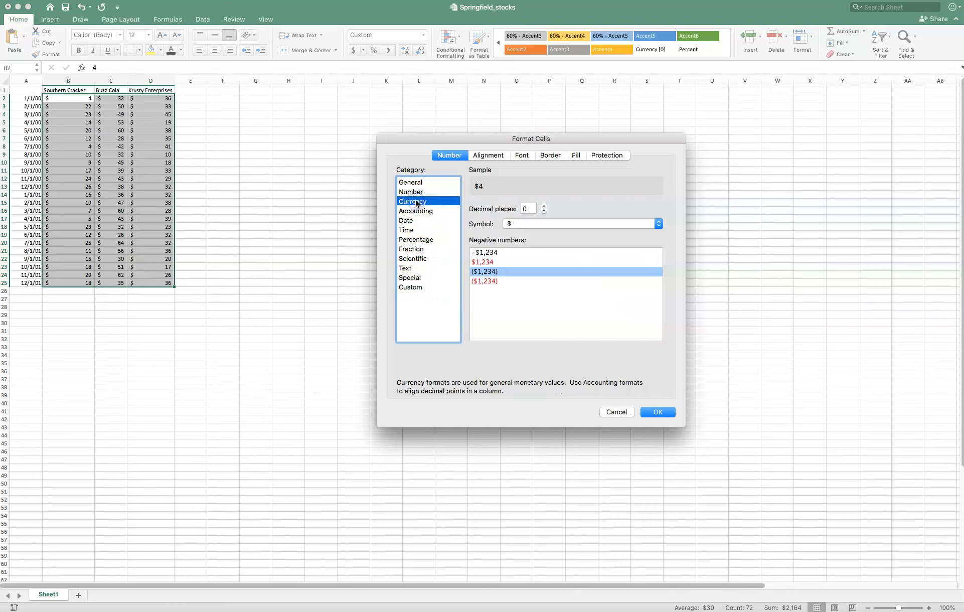
{"action": "left_click", "coordinate": [487, 273]}
{"action": "left_click", "coordinate": [479, 275]}
{"action": "left_click", "coordinate": [657, 412]}
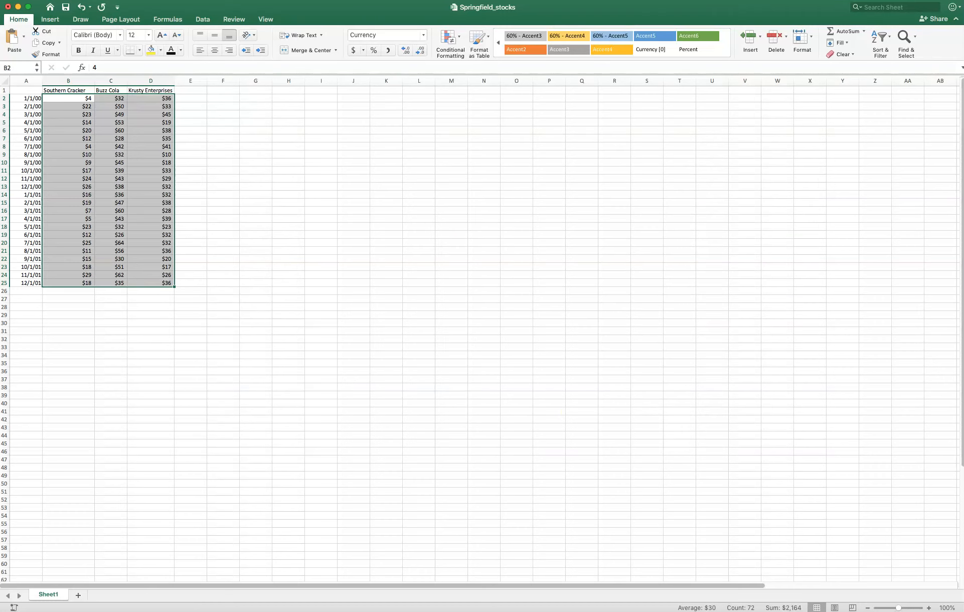
{"action": "key", "text": "super+Tab"}
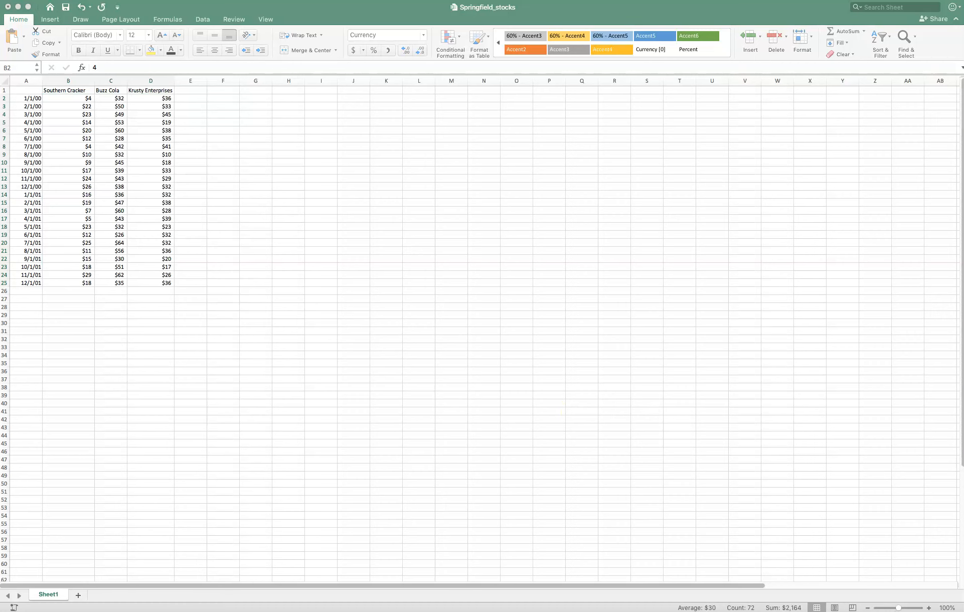
{"action": "left_click", "coordinate": [201, 245]}
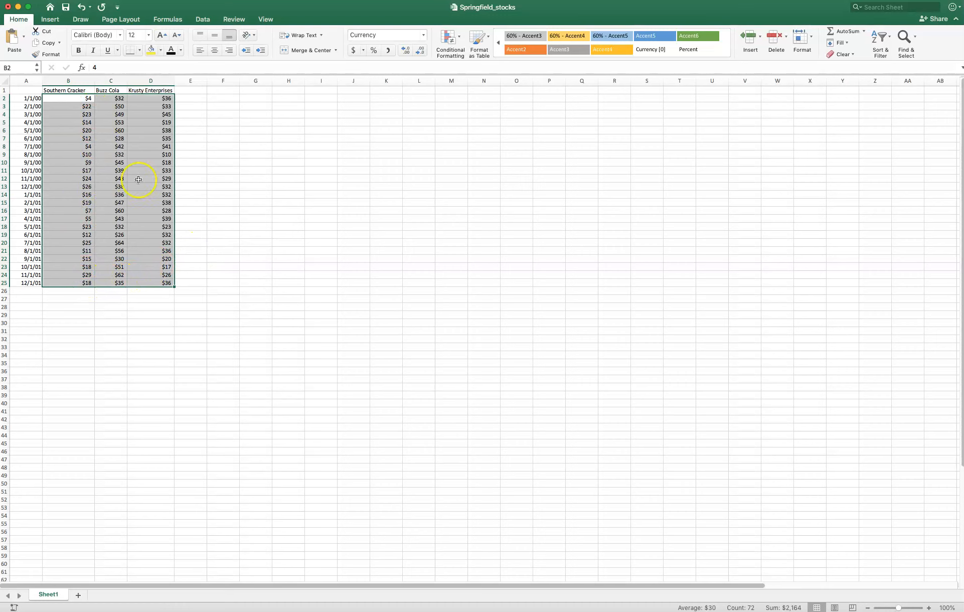
{"action": "left_click", "coordinate": [286, 239]}
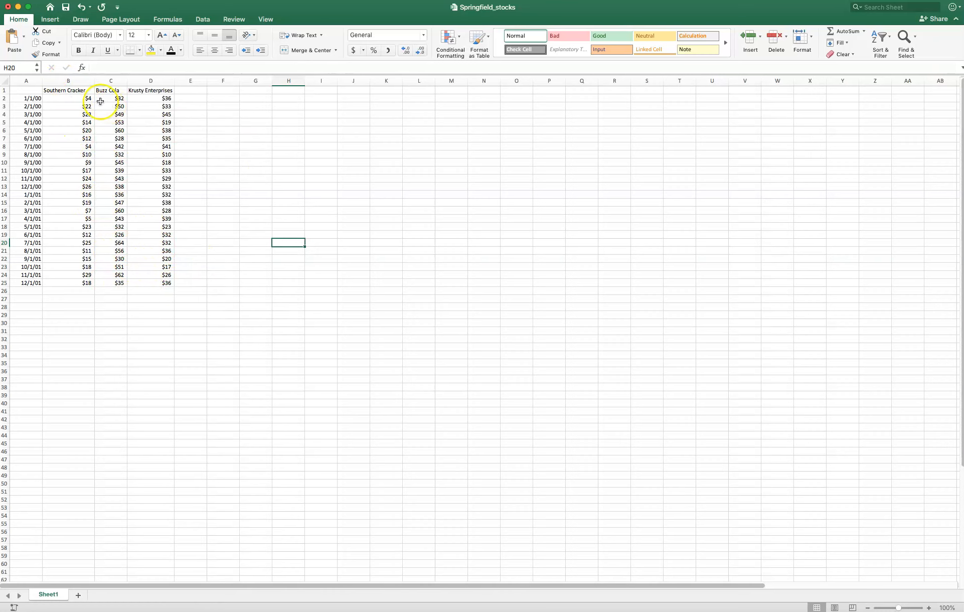
- Insert a Line chart from the recommended charts for the stock data in A1:D25
{"action": "left_click_drag", "start_coordinate": [25, 91], "coordinate": [139, 286]}
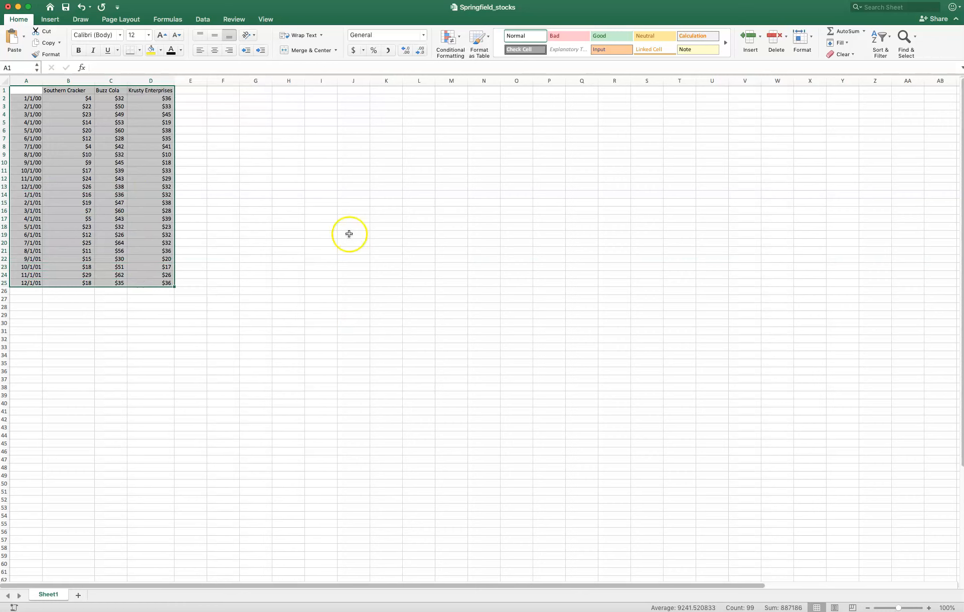
{"action": "left_click", "coordinate": [49, 20]}
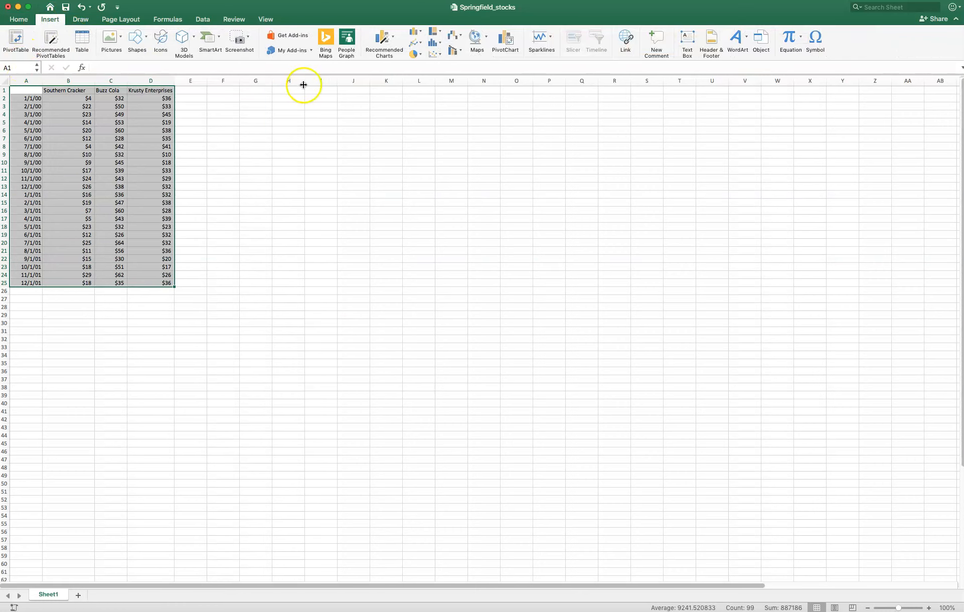
{"action": "left_click", "coordinate": [393, 38]}
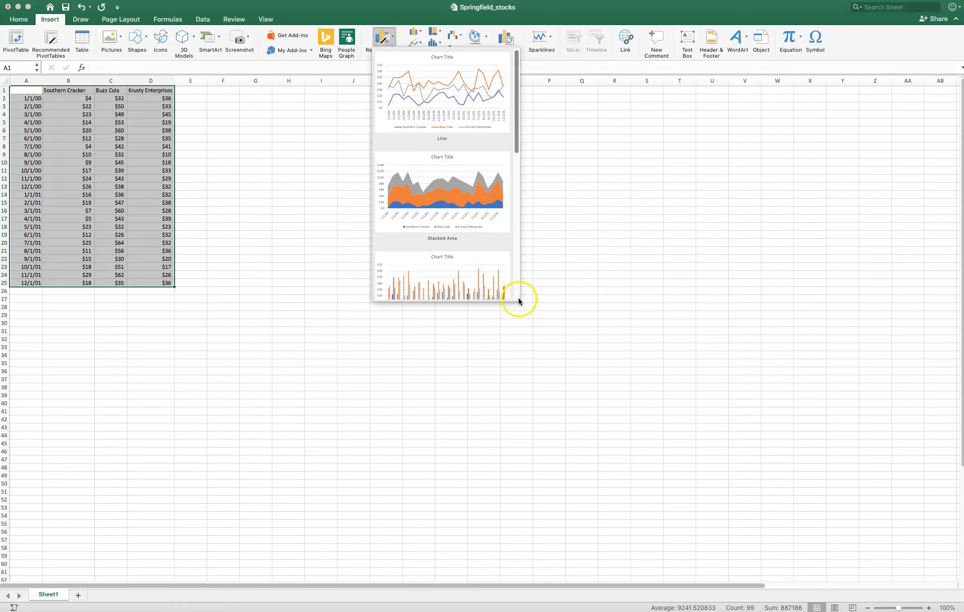
{"action": "scroll", "coordinate": [460, 200], "scroll_direction": "down", "scroll_amount": 5}
{"action": "scroll", "coordinate": [458, 202], "scroll_direction": "down", "scroll_amount": 8}
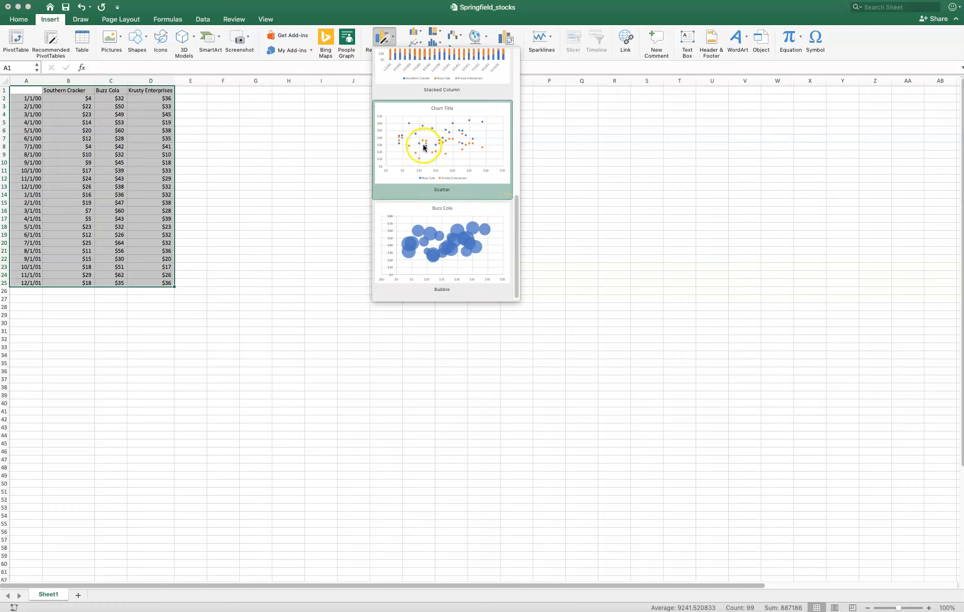
{"action": "scroll", "coordinate": [459, 165], "scroll_direction": "up", "scroll_amount": 1}
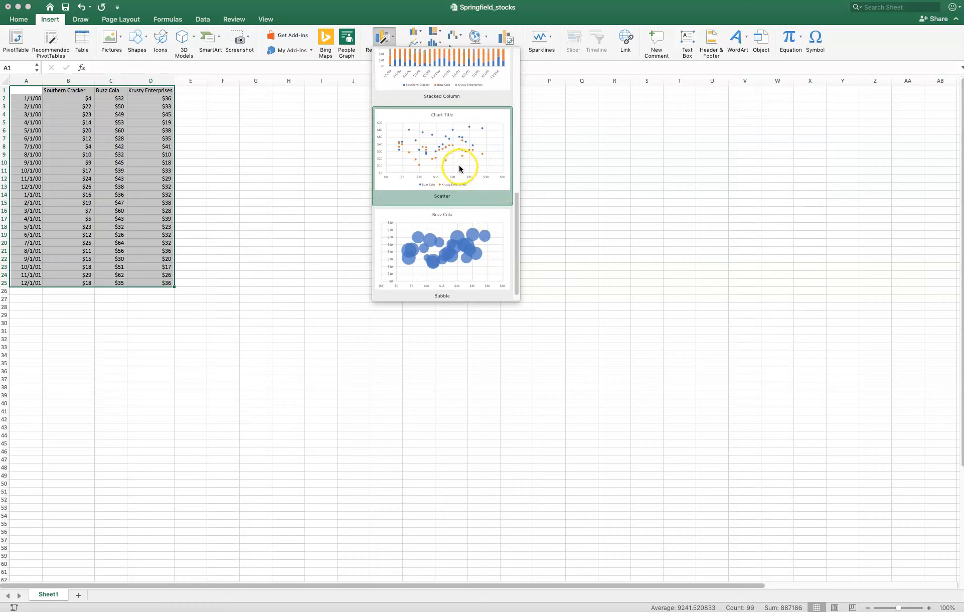
{"action": "scroll", "coordinate": [460, 168], "scroll_direction": "up", "scroll_amount": 3}
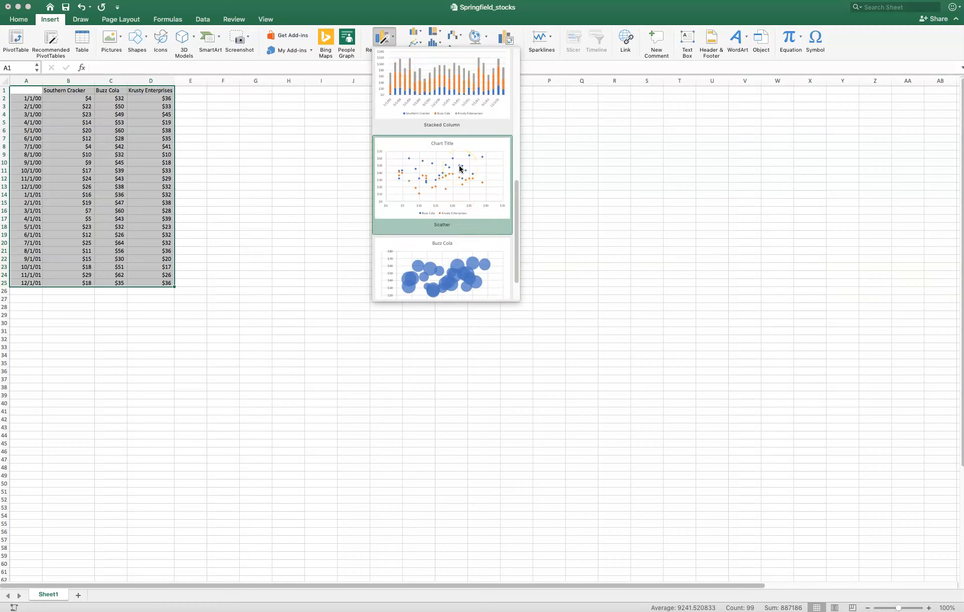
{"action": "scroll", "coordinate": [458, 165], "scroll_direction": "up", "scroll_amount": 3}
{"action": "scroll", "coordinate": [459, 166], "scroll_direction": "down", "scroll_amount": 5}
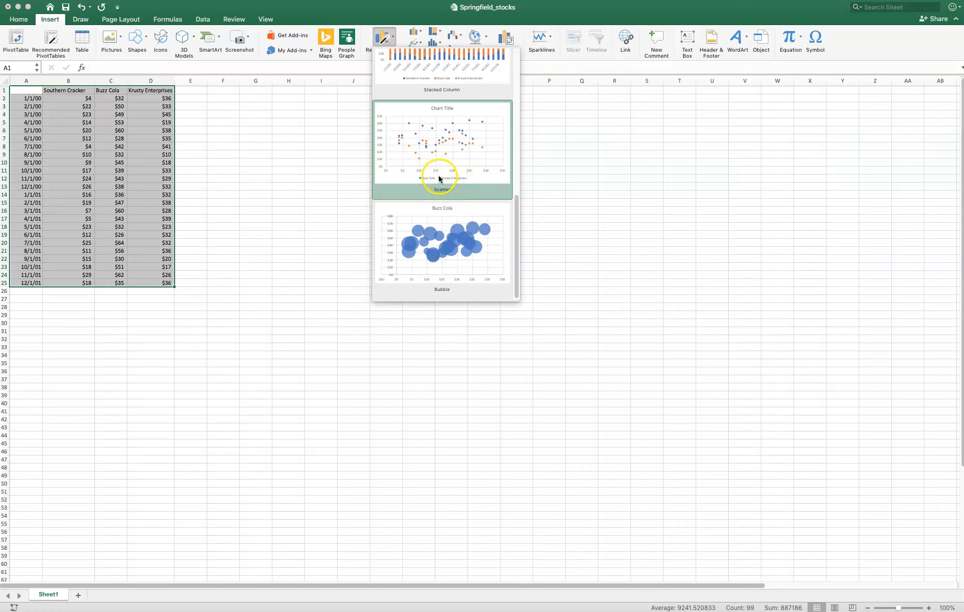
{"action": "scroll", "coordinate": [465, 170], "scroll_direction": "up", "scroll_amount": 2}
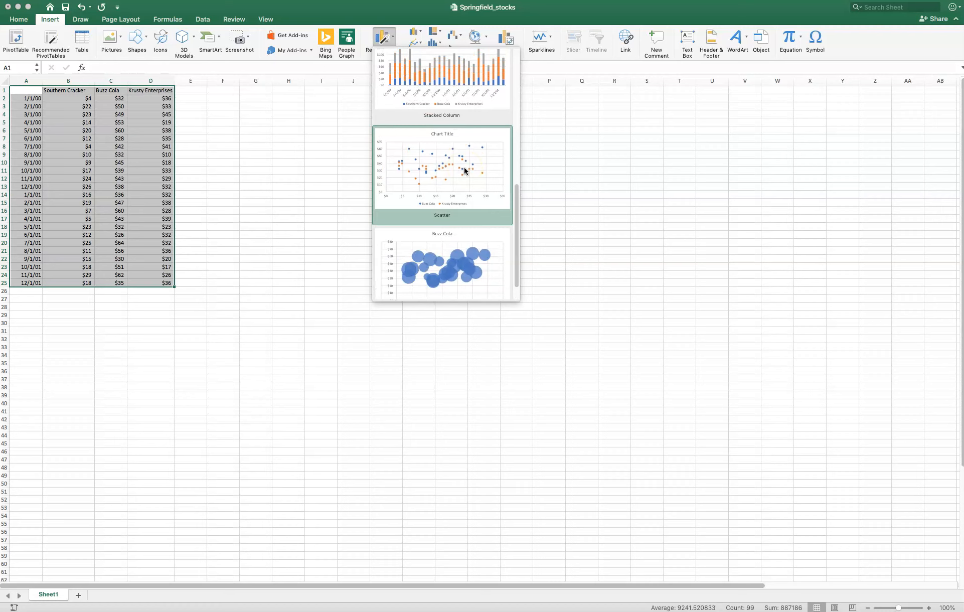
{"action": "scroll", "coordinate": [465, 171], "scroll_direction": "up", "scroll_amount": 3}
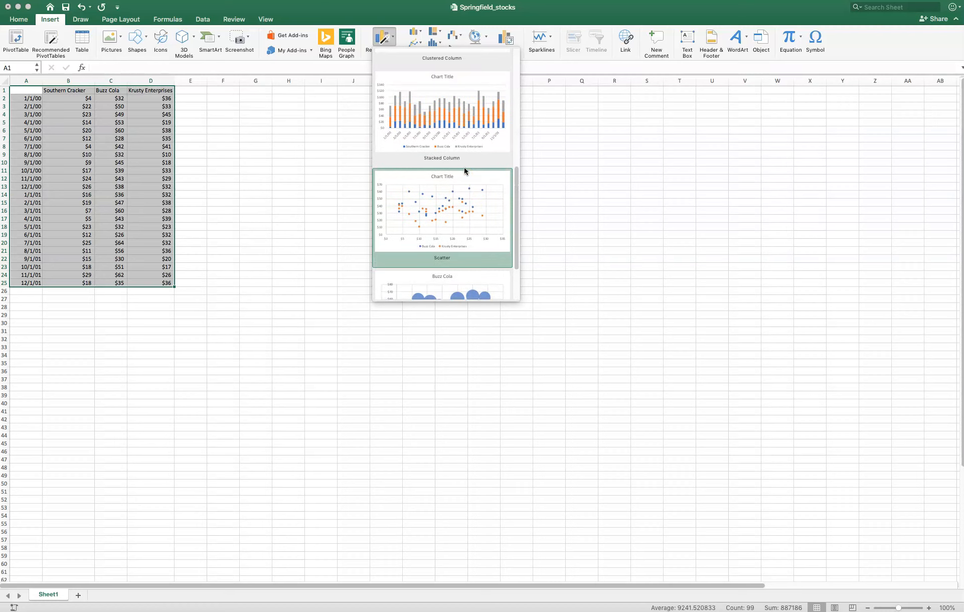
{"action": "scroll", "coordinate": [464, 170], "scroll_direction": "up", "scroll_amount": 3}
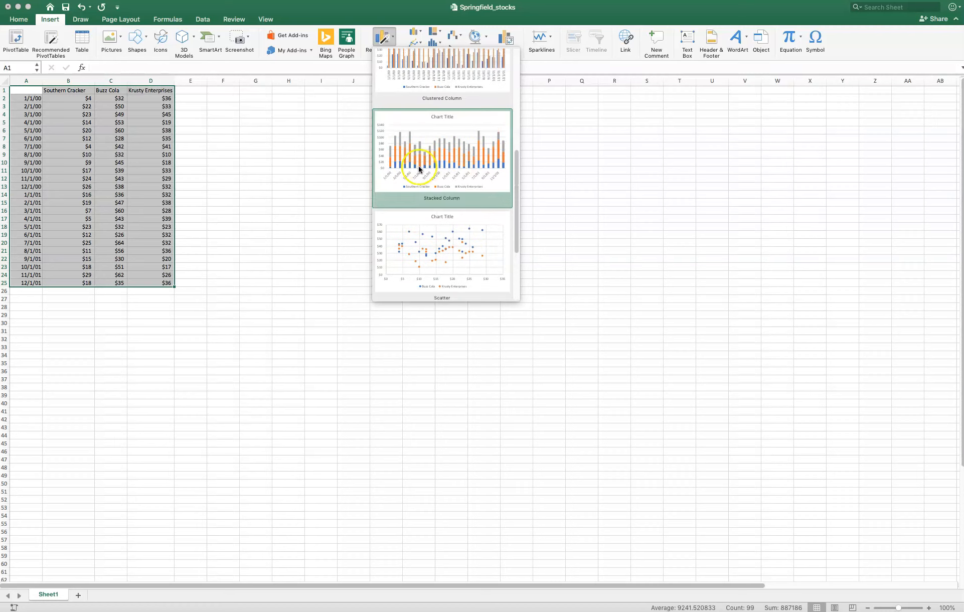
{"action": "scroll", "coordinate": [414, 169], "scroll_direction": "up", "scroll_amount": 6}
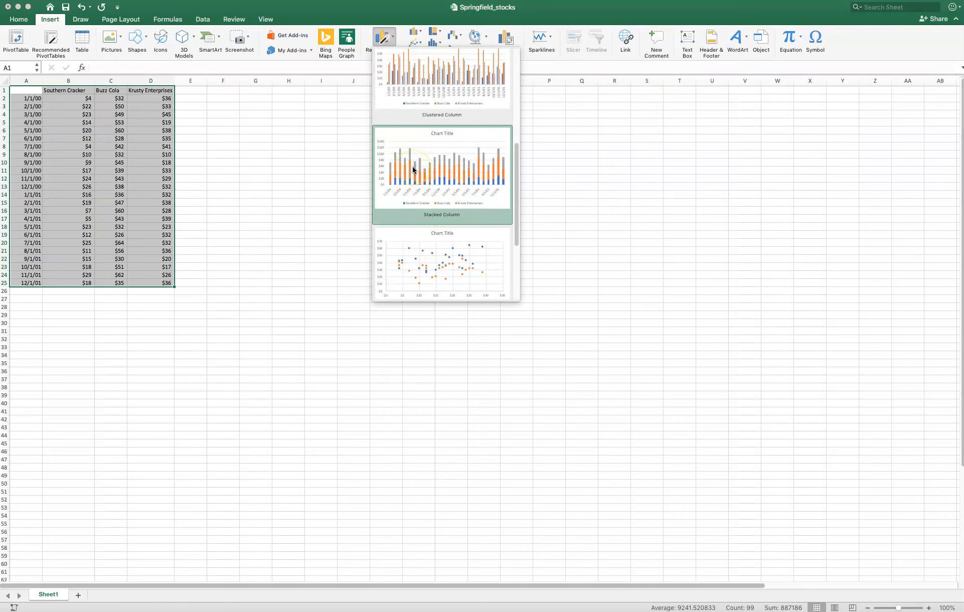
{"action": "scroll", "coordinate": [412, 169], "scroll_direction": "up", "scroll_amount": 6}
{"action": "scroll", "coordinate": [411, 171], "scroll_direction": "down", "scroll_amount": 6}
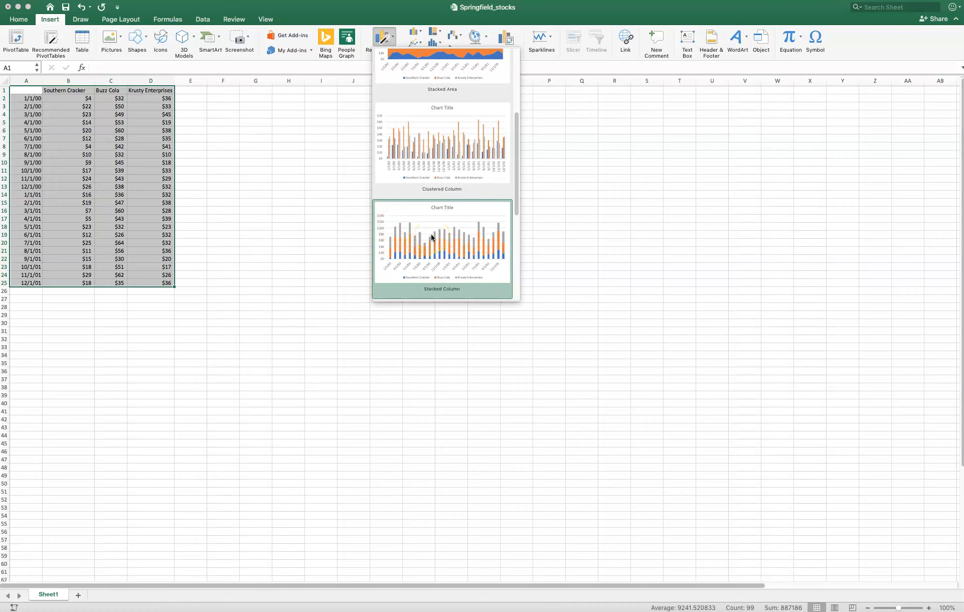
{"action": "scroll", "coordinate": [432, 237], "scroll_direction": "up", "scroll_amount": 5}
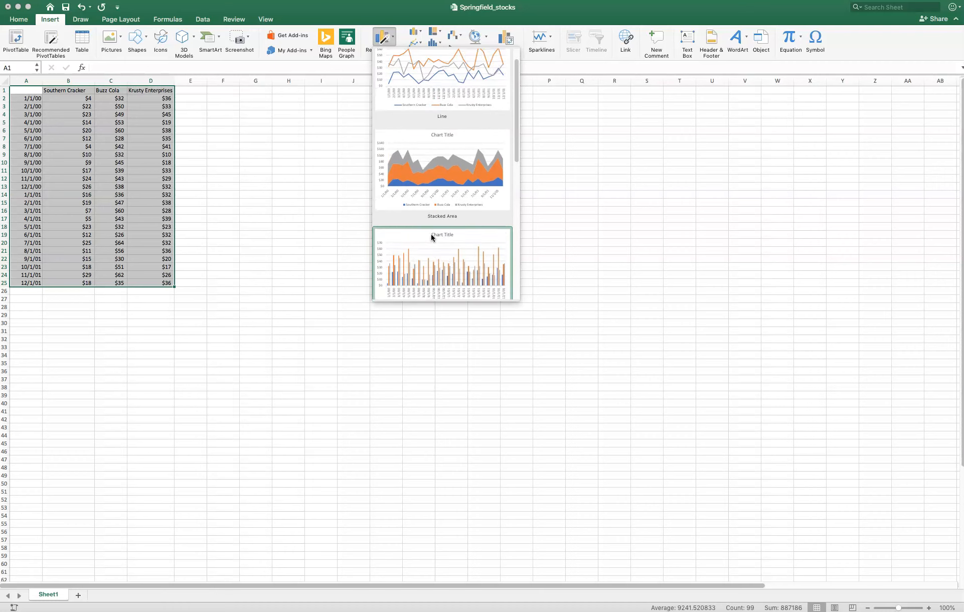
{"action": "scroll", "coordinate": [431, 235], "scroll_direction": "up", "scroll_amount": 2}
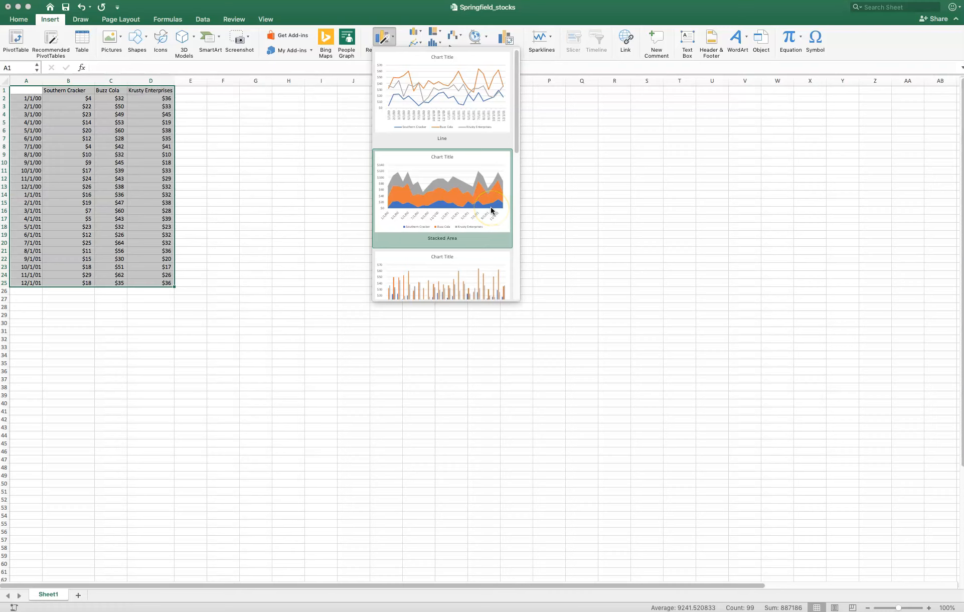
{"action": "left_click", "coordinate": [435, 102]}
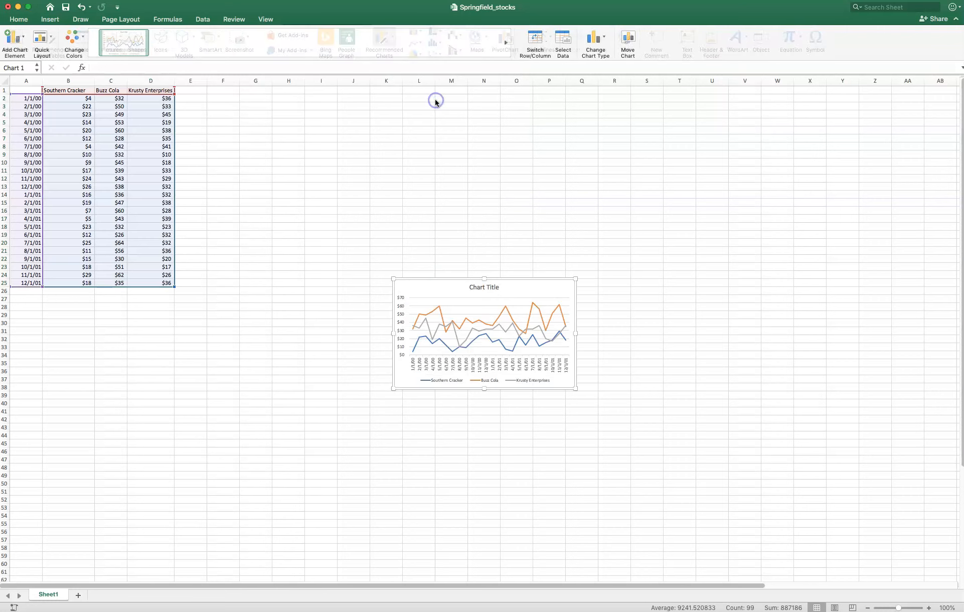
- Enlarge the line chart so it covers about I9 to T41, beside the stock data
{"action": "left_click_drag", "start_coordinate": [393, 279], "coordinate": [310, 151]}
{"action": "left_click_drag", "start_coordinate": [575, 388], "coordinate": [686, 410]}
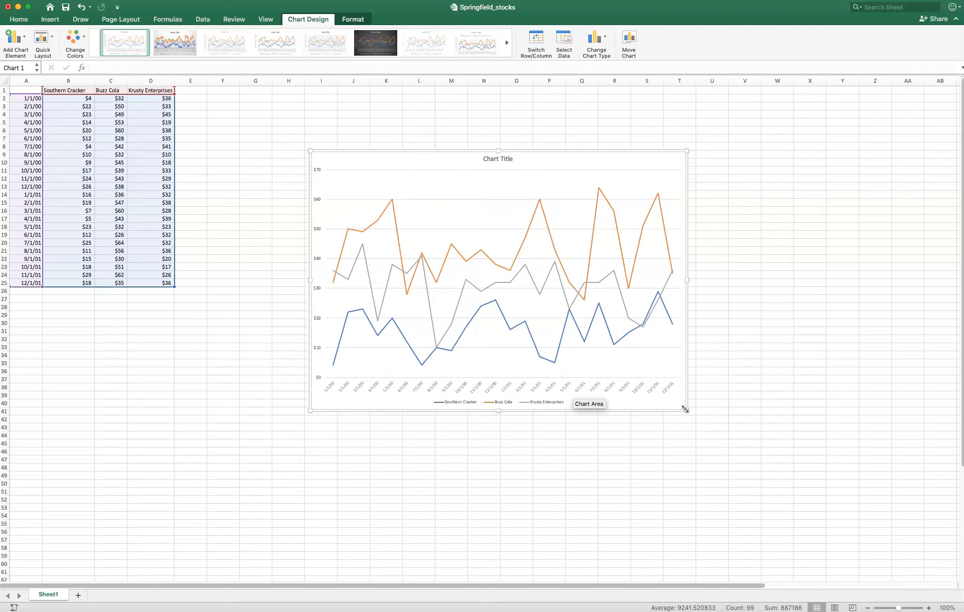
{"action": "mouse_move", "coordinate": [351, 313]}
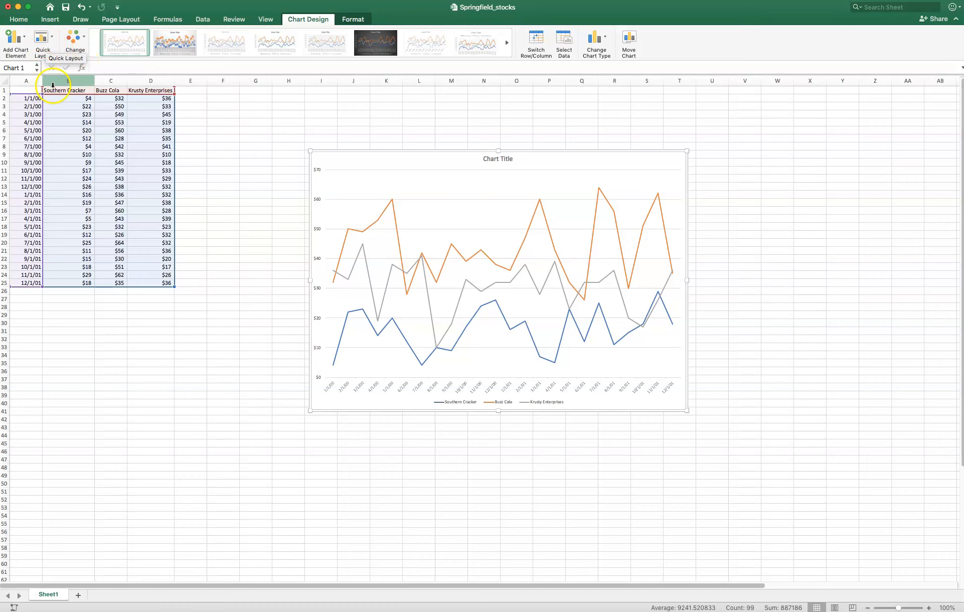
- Change the chart type from the line family to a 2-D Stacked Area chart
{"action": "left_click", "coordinate": [603, 41]}
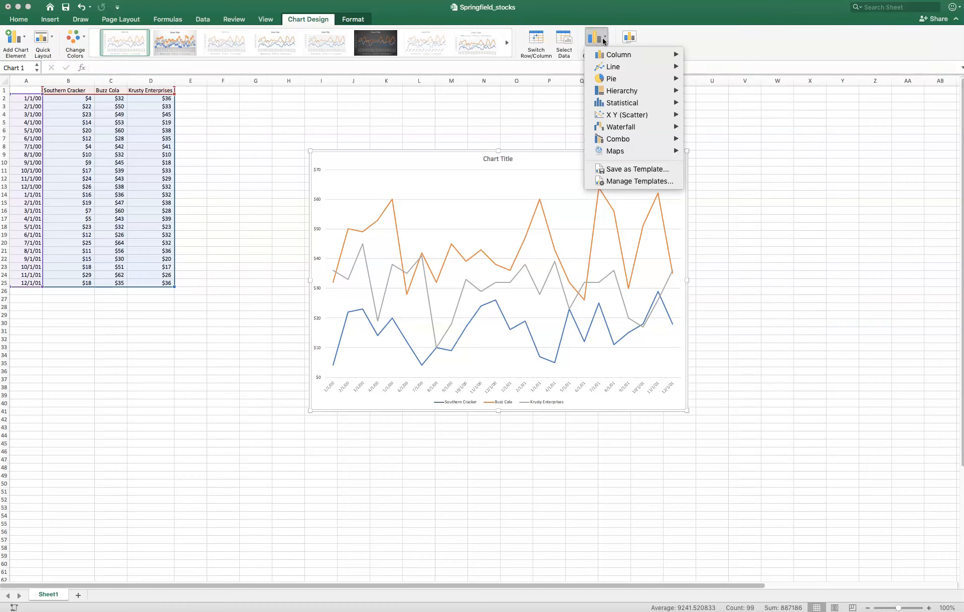
{"action": "left_click", "coordinate": [606, 56]}
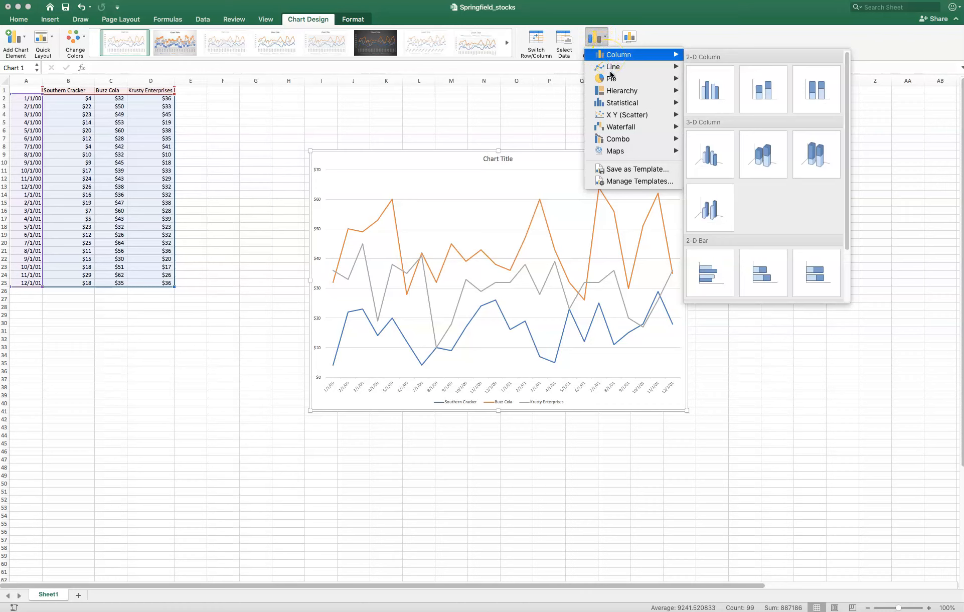
{"action": "mouse_move", "coordinate": [610, 74]}
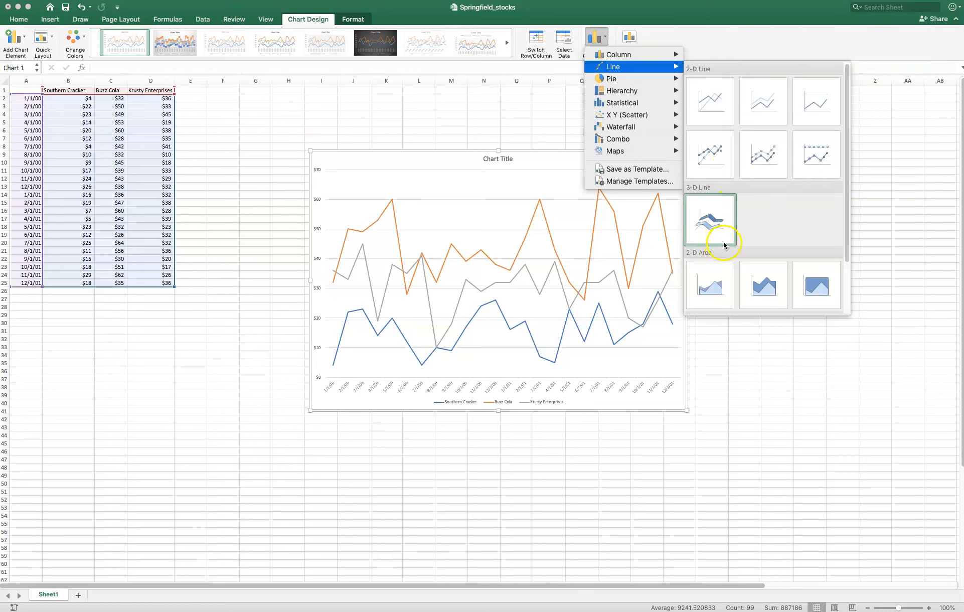
{"action": "scroll", "coordinate": [719, 240], "scroll_direction": "down", "scroll_amount": 2}
{"action": "left_click", "coordinate": [761, 237]}
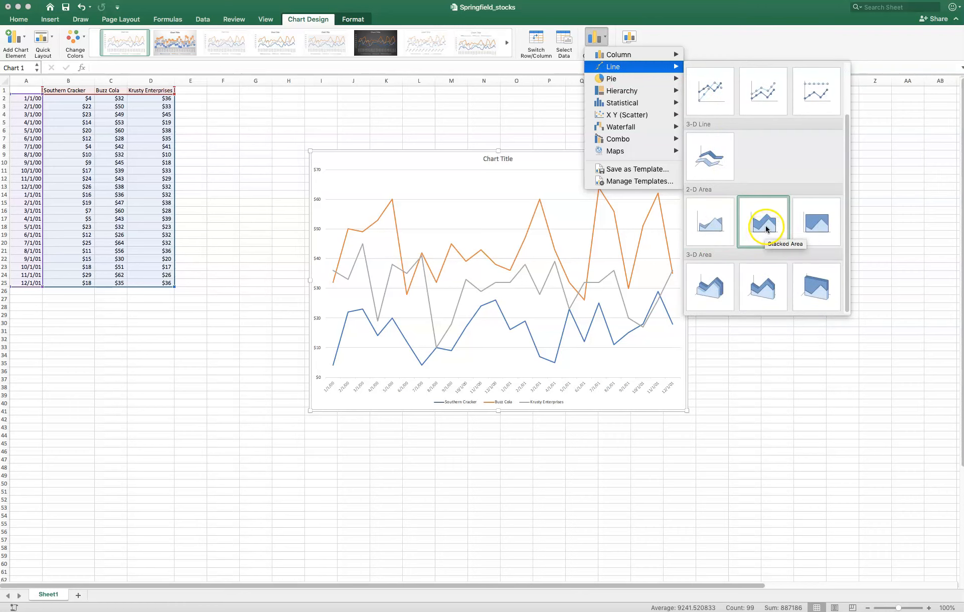
{"action": "left_click", "coordinate": [766, 229]}
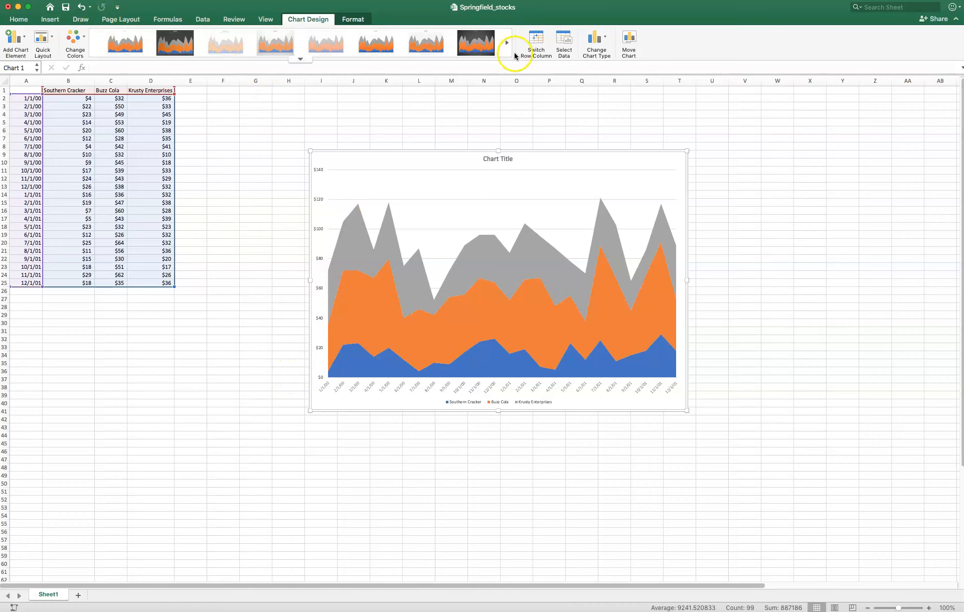
- Change the chart type back to a plain 2-D Line chart
{"action": "left_click", "coordinate": [598, 38]}
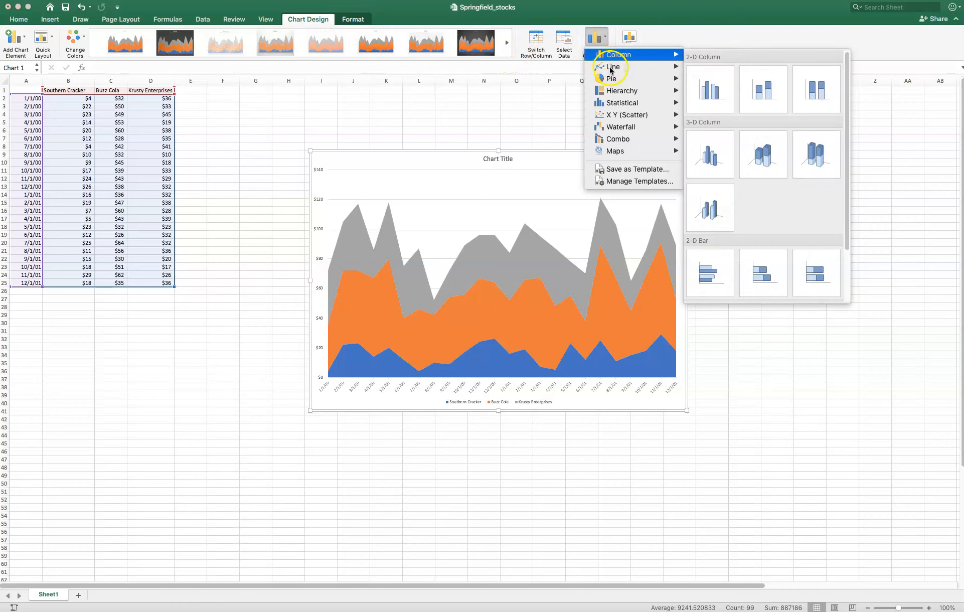
{"action": "mouse_move", "coordinate": [671, 78]}
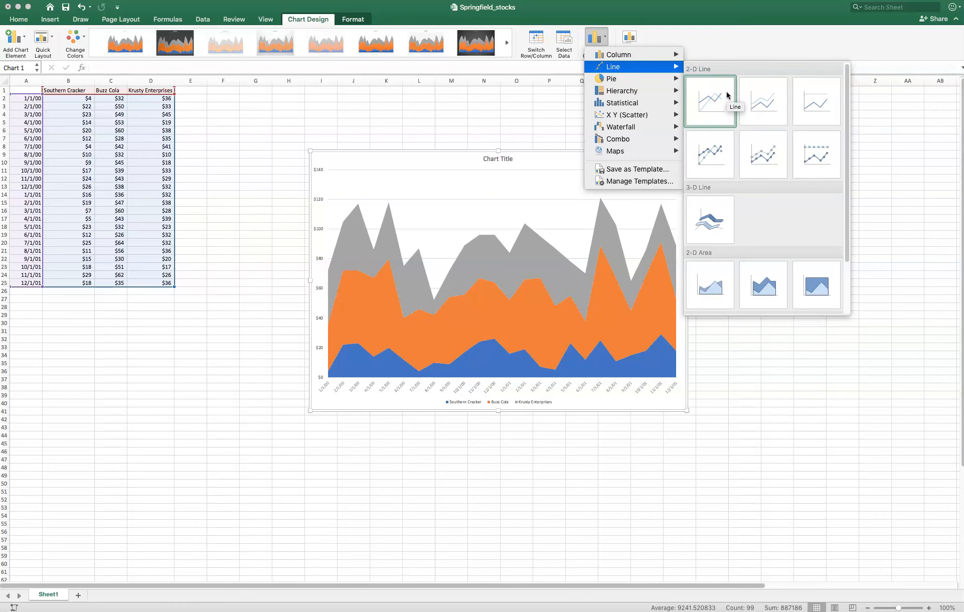
{"action": "left_click", "coordinate": [726, 95]}
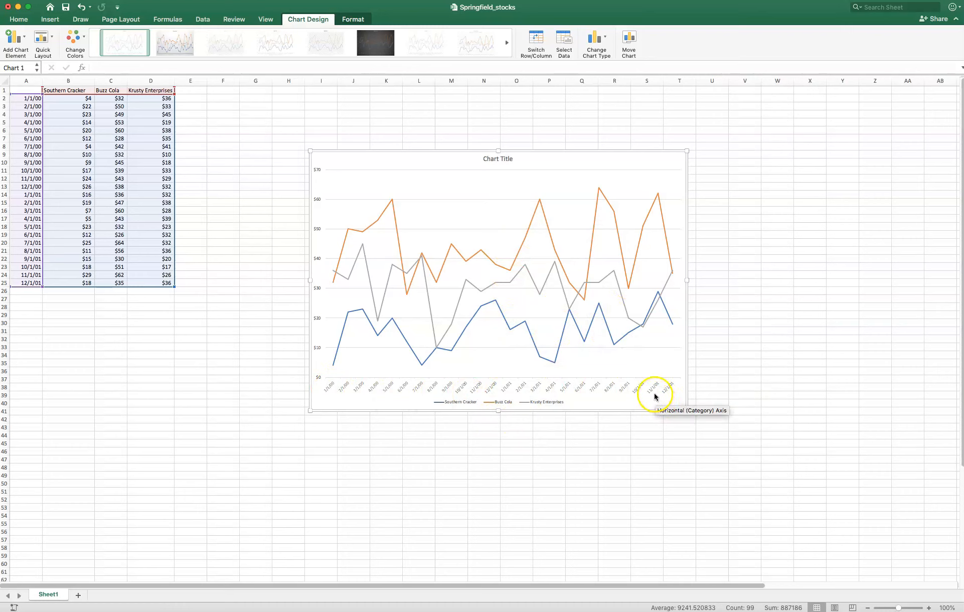
- Apply chart Style 2 to the line chart and inspect individual data points of the Buzz Cola and Krusty Enterprises series
{"action": "left_click", "coordinate": [182, 49]}
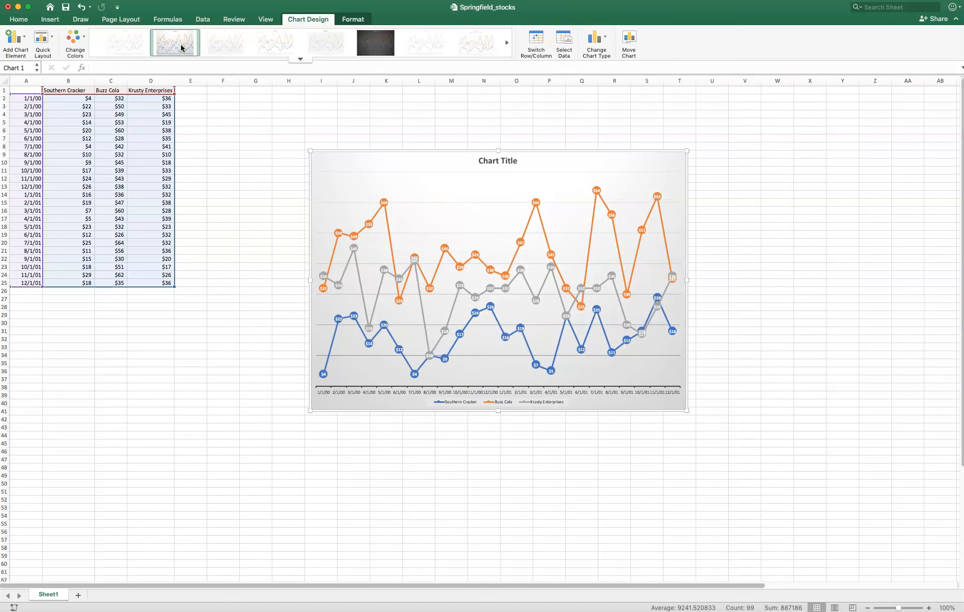
{"action": "mouse_move", "coordinate": [399, 306]}
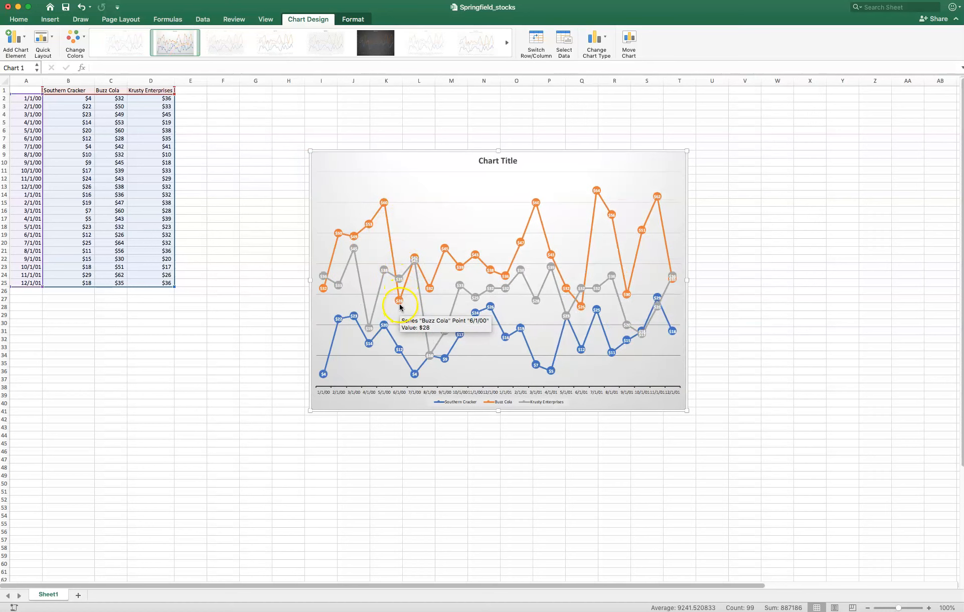
{"action": "mouse_move", "coordinate": [423, 286]}
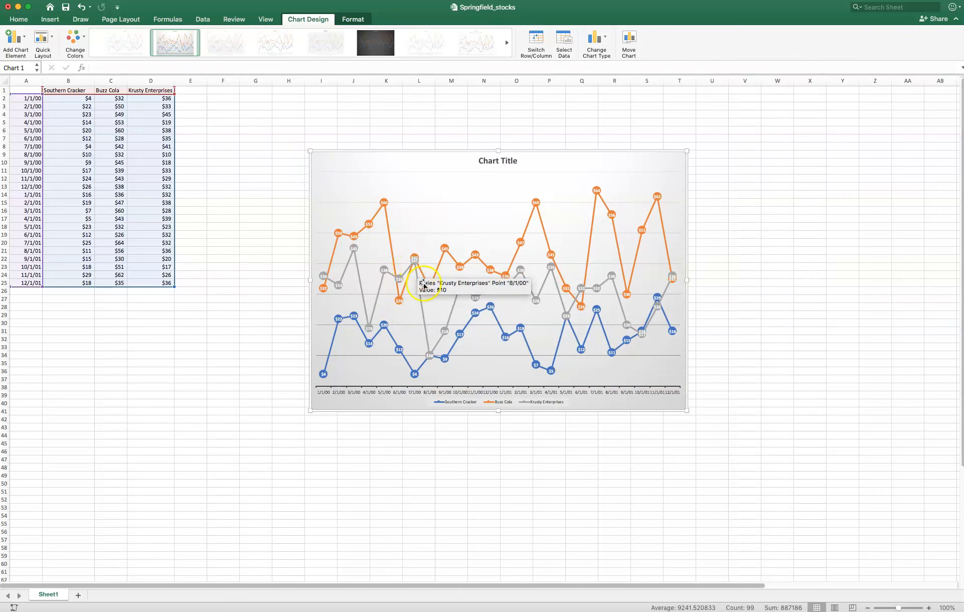
{"action": "mouse_move", "coordinate": [457, 332]}
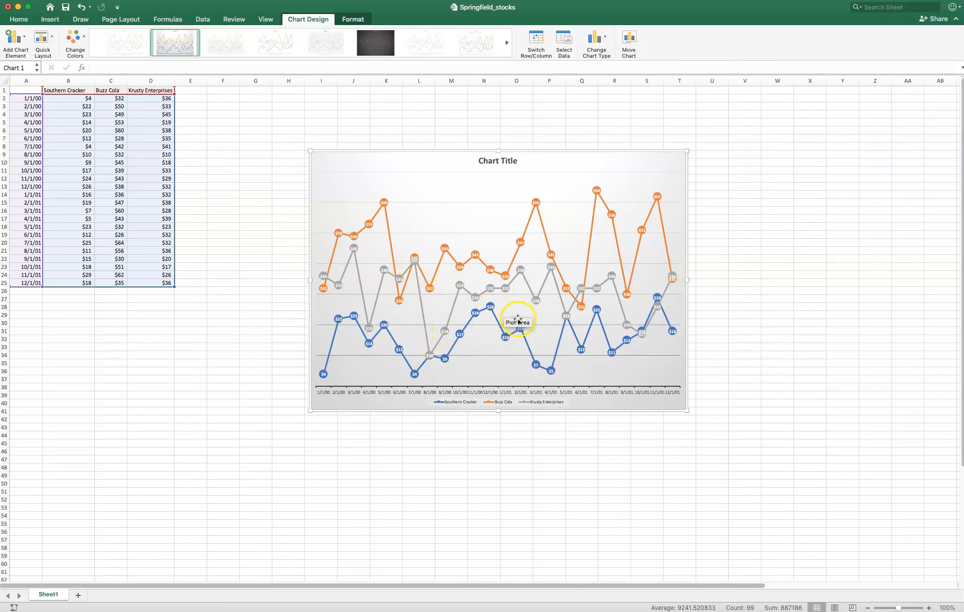
- Try several other chart styles, including the dark one, ending with thicker lines, a bold title and data labels beside the points
{"action": "left_click", "coordinate": [326, 36]}
{"action": "left_click", "coordinate": [390, 44]}
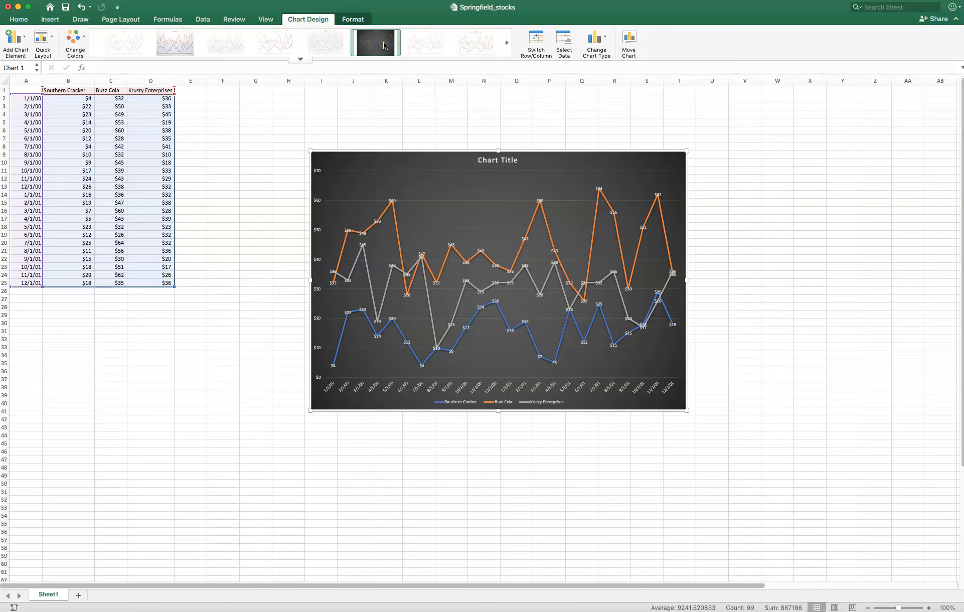
{"action": "left_click", "coordinate": [495, 160]}
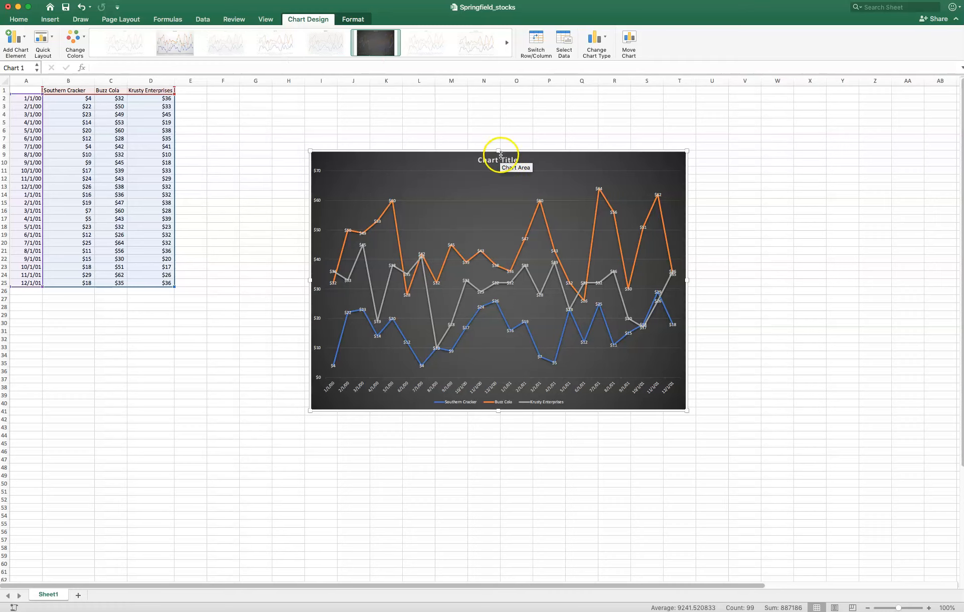
{"action": "left_click", "coordinate": [425, 43]}
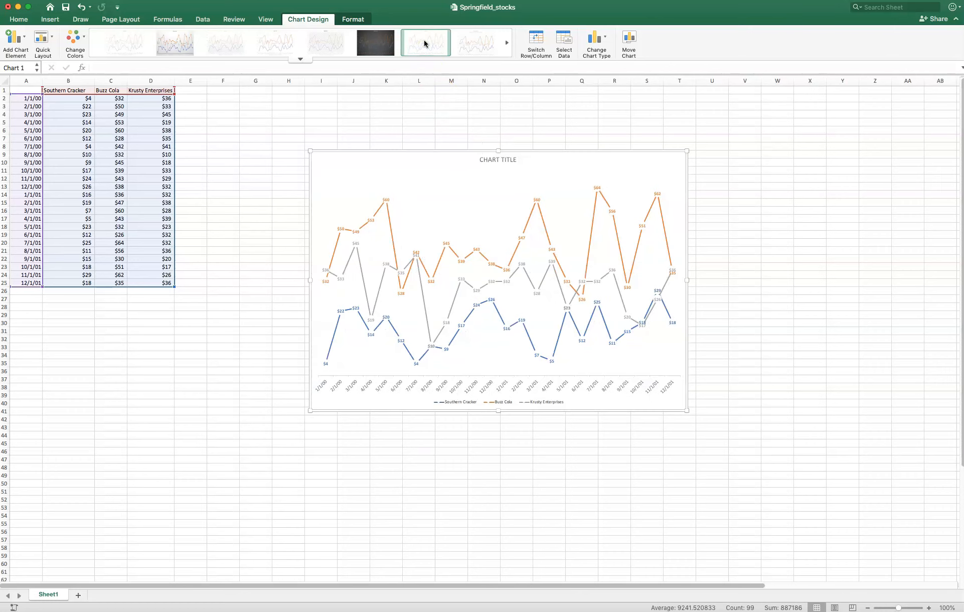
{"action": "left_click", "coordinate": [473, 52]}
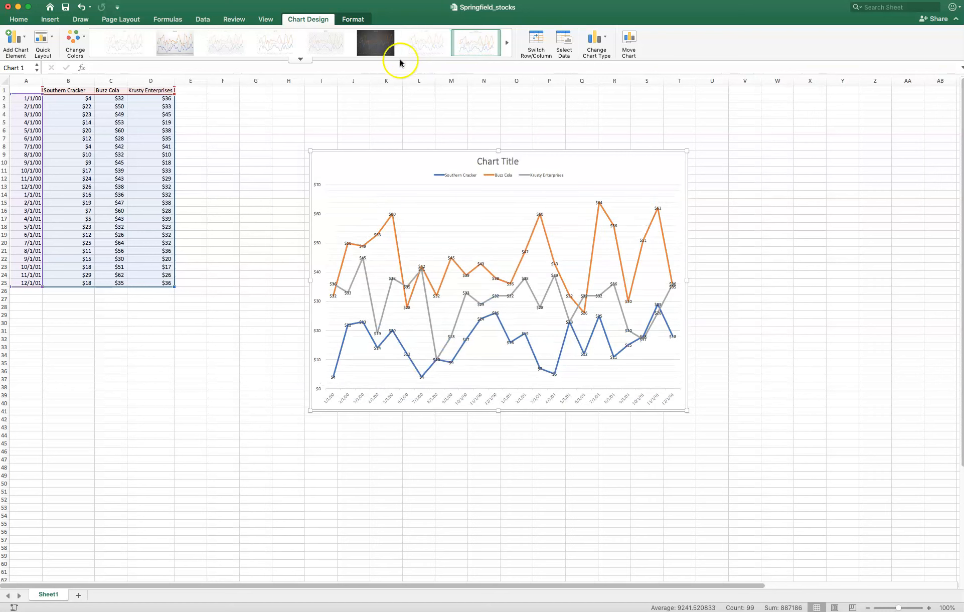
{"action": "left_click", "coordinate": [232, 51]}
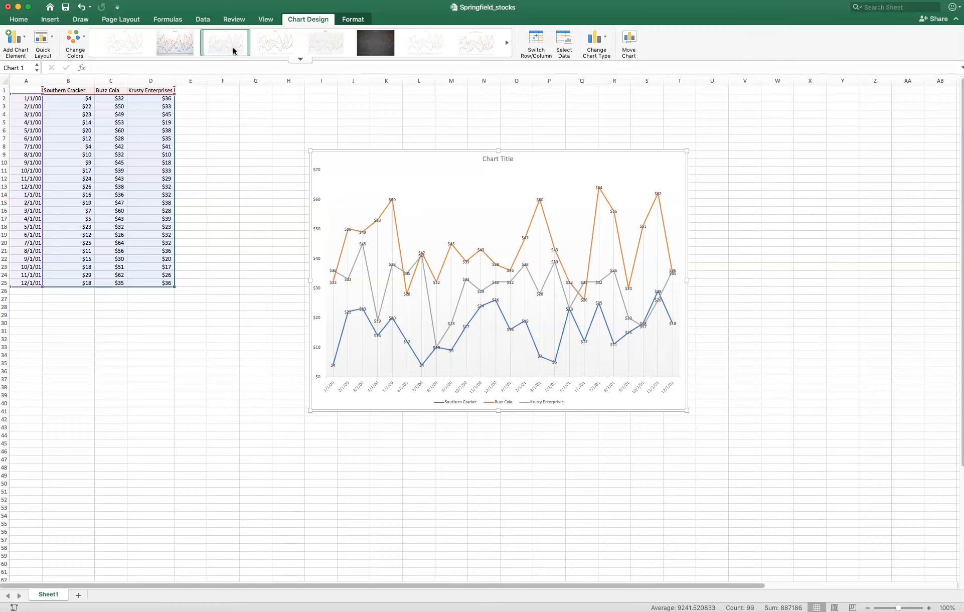
{"action": "left_click", "coordinate": [115, 41]}
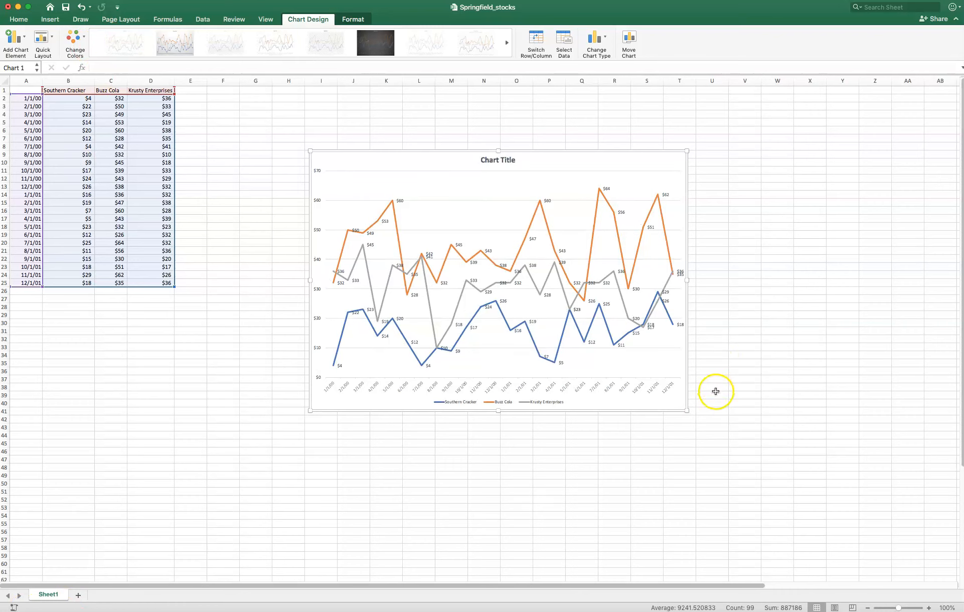
- Enlarge the line chart further so it covers about I9 to Z55, spreading out the data labels
{"action": "left_click_drag", "start_coordinate": [686, 410], "coordinate": [786, 443]}
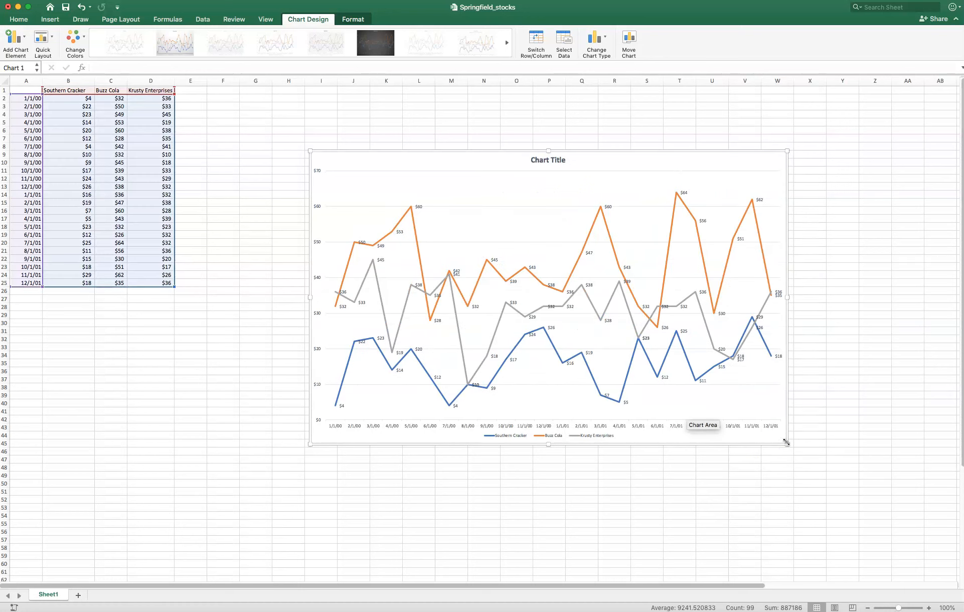
{"action": "left_click_drag", "start_coordinate": [785, 443], "coordinate": [887, 527]}
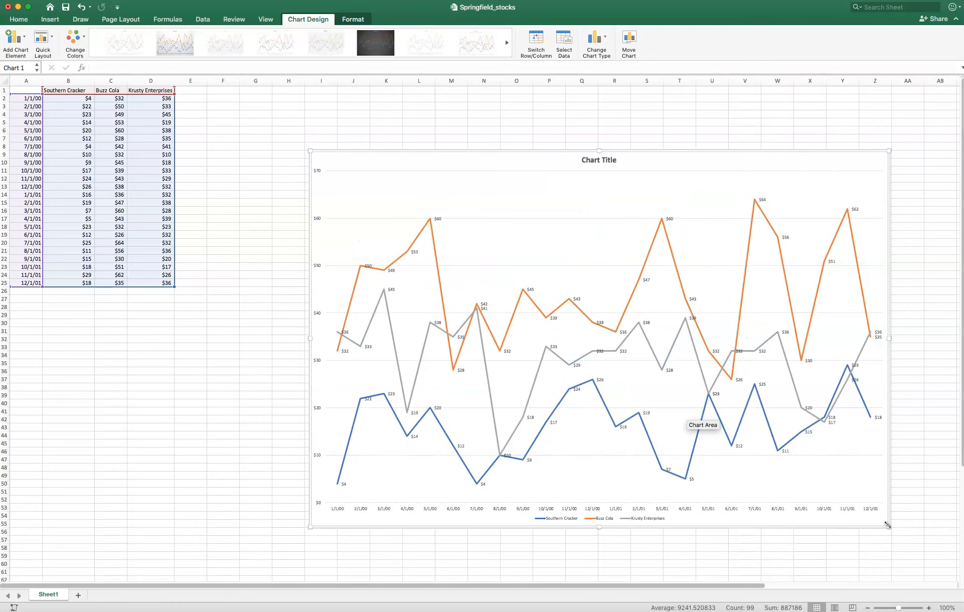
{"action": "left_click", "coordinate": [883, 512]}
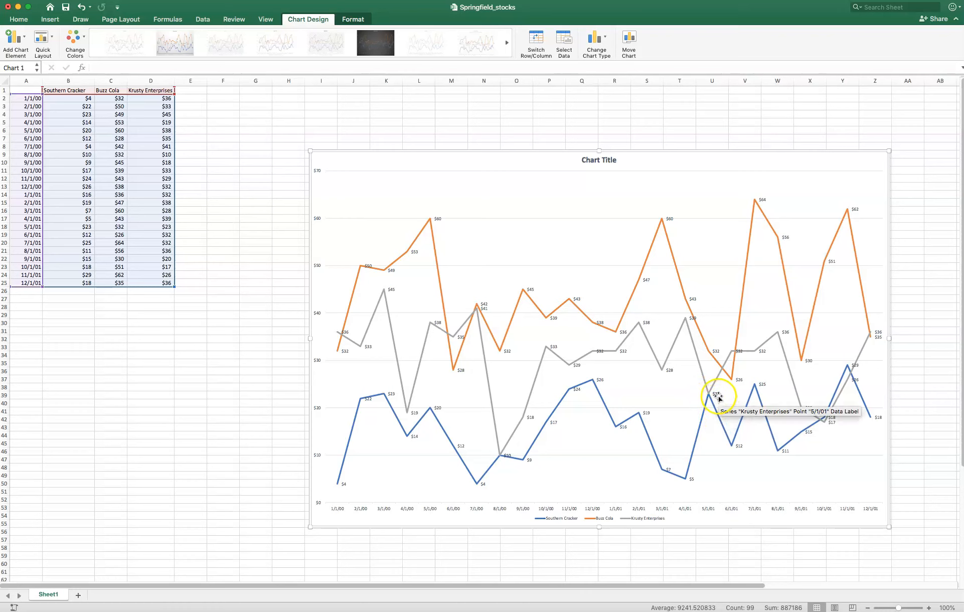
- Move the Krusty Enterprises data label for 6/1/01 above its line, clear of the Buzz Cola line, and close the formatting options
{"action": "left_click", "coordinate": [741, 354]}
{"action": "double_click", "coordinate": [741, 353]}
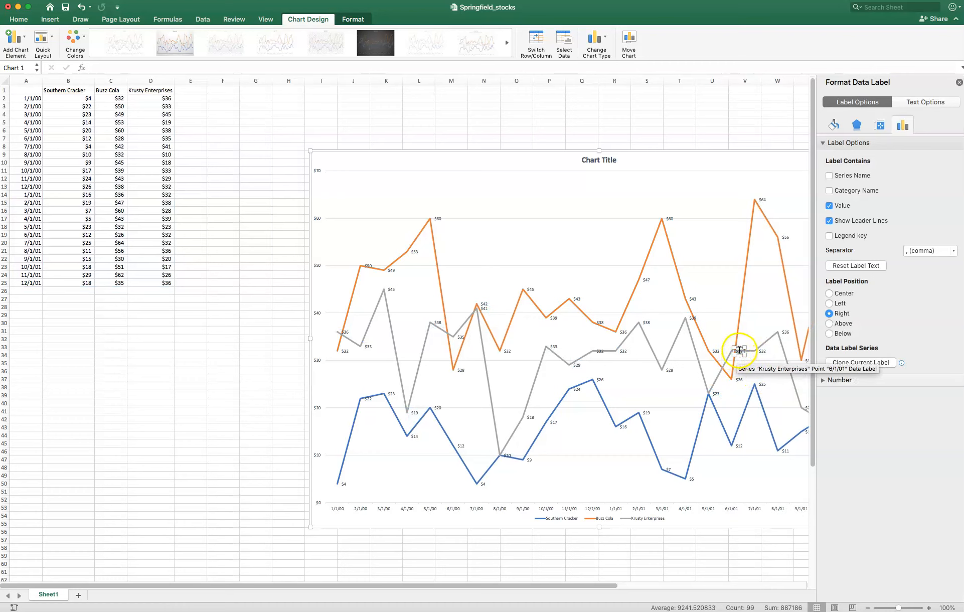
{"action": "mouse_move", "coordinate": [740, 348]}
{"action": "left_mouse_down"}
{"action": "mouse_move", "coordinate": [746, 335]}
{"action": "mouse_move", "coordinate": [747, 345]}
{"action": "left_mouse_up"}
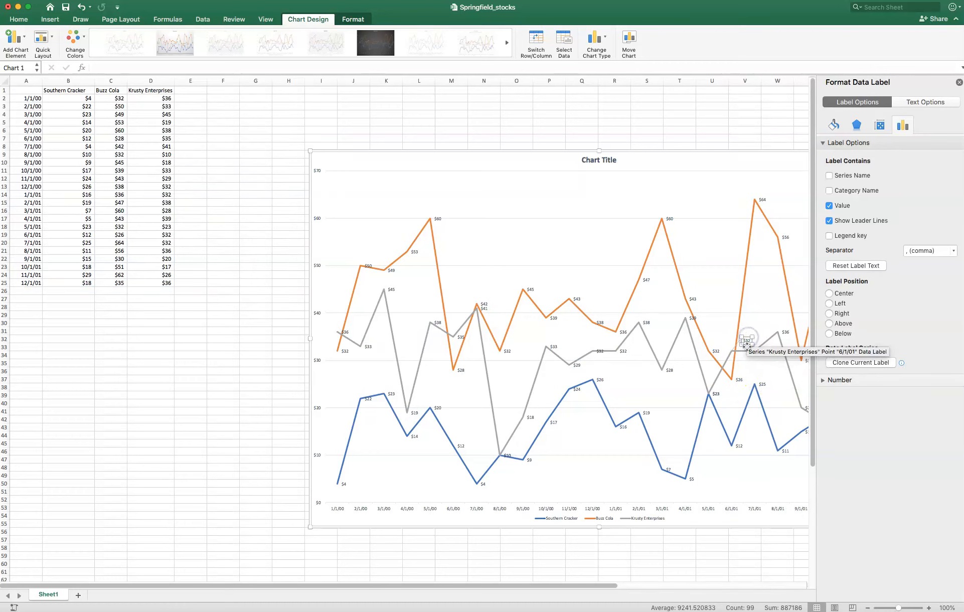
{"action": "left_click", "coordinate": [766, 368]}
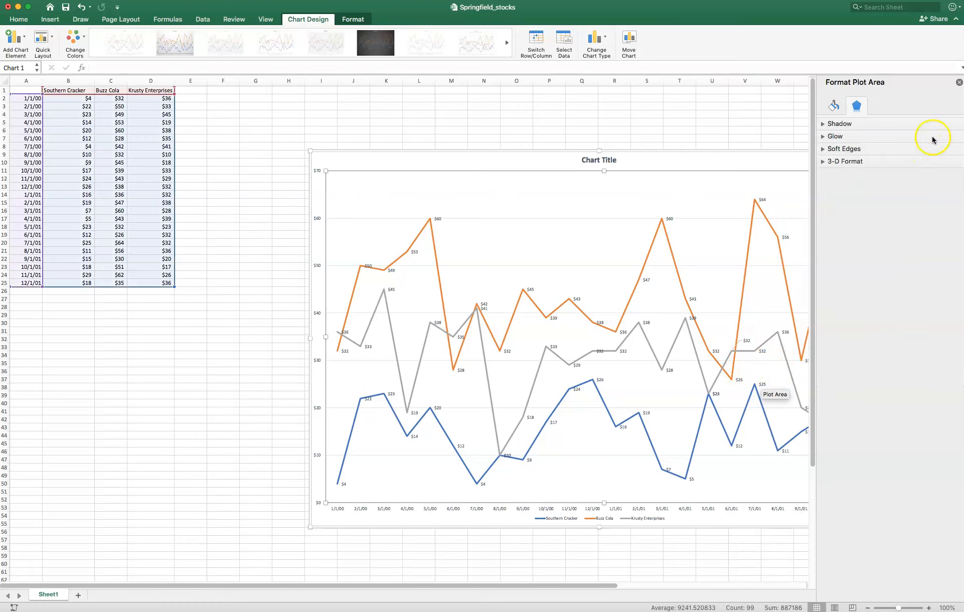
{"action": "left_click", "coordinate": [958, 83]}
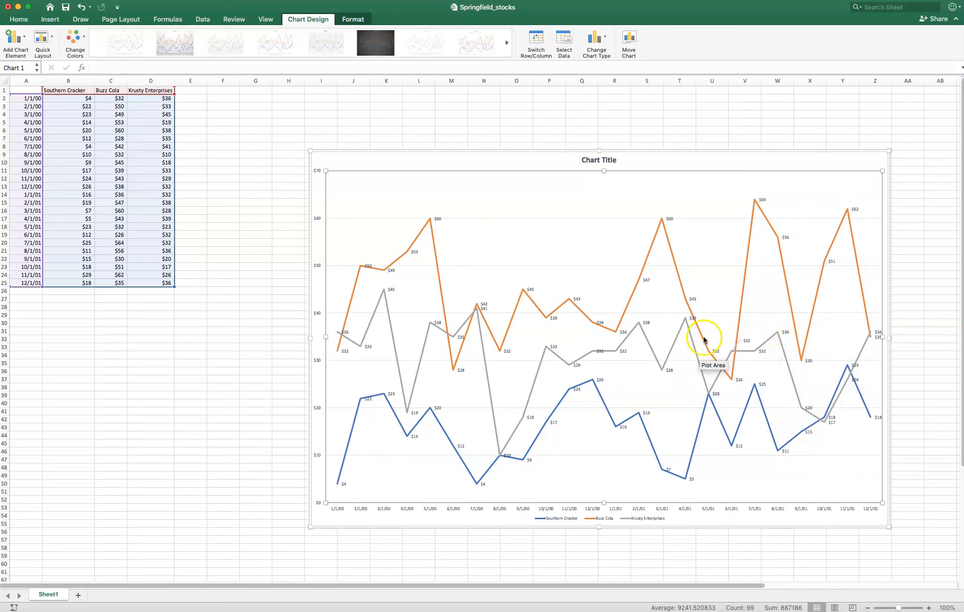
- Move the Krusty Enterprises data label for 4/1/01 to the upper left of its point, off the Buzz Cola line
{"action": "double_click", "coordinate": [692, 319]}
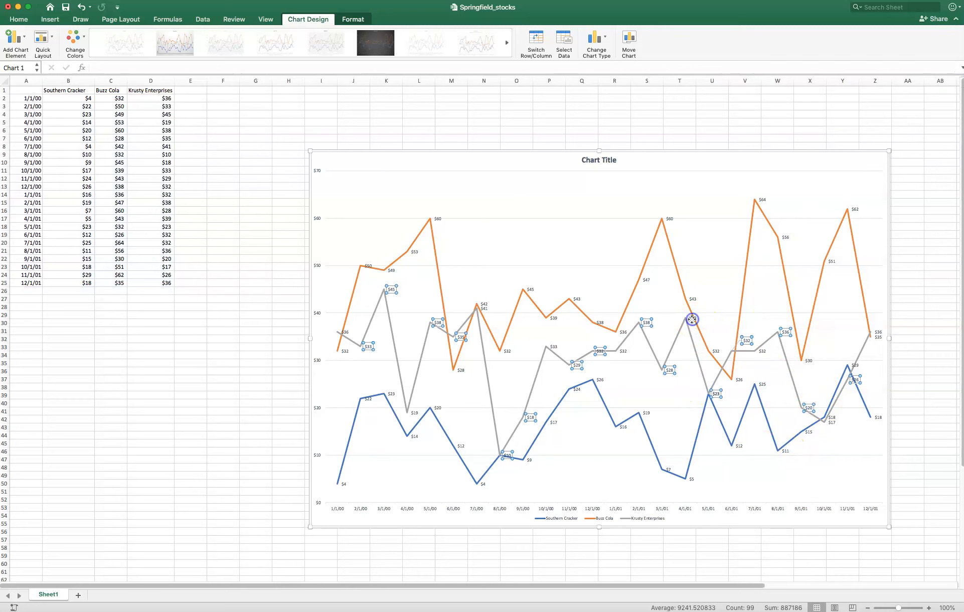
{"action": "left_click", "coordinate": [692, 319]}
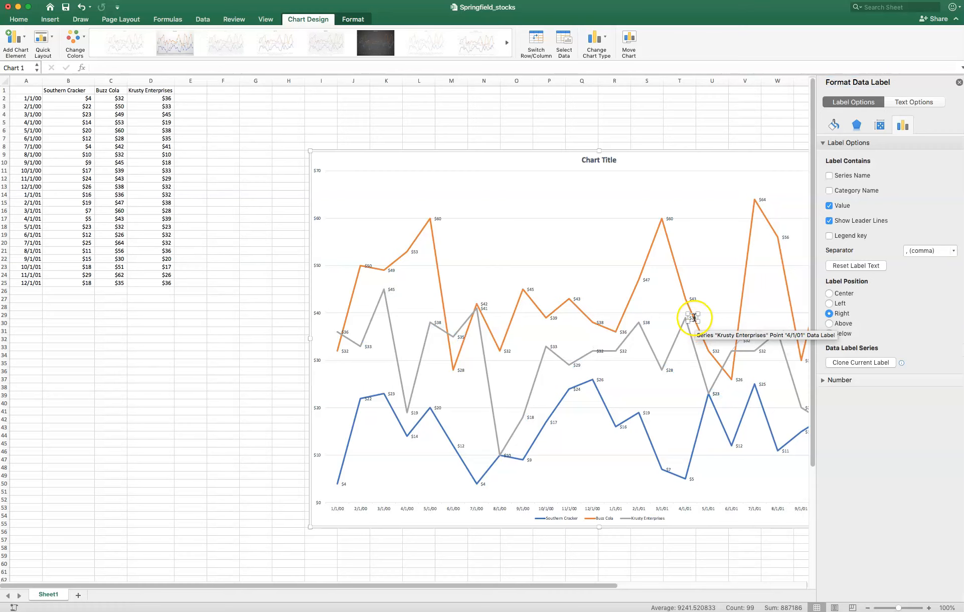
{"action": "left_click_drag", "start_coordinate": [692, 316], "coordinate": [675, 309]}
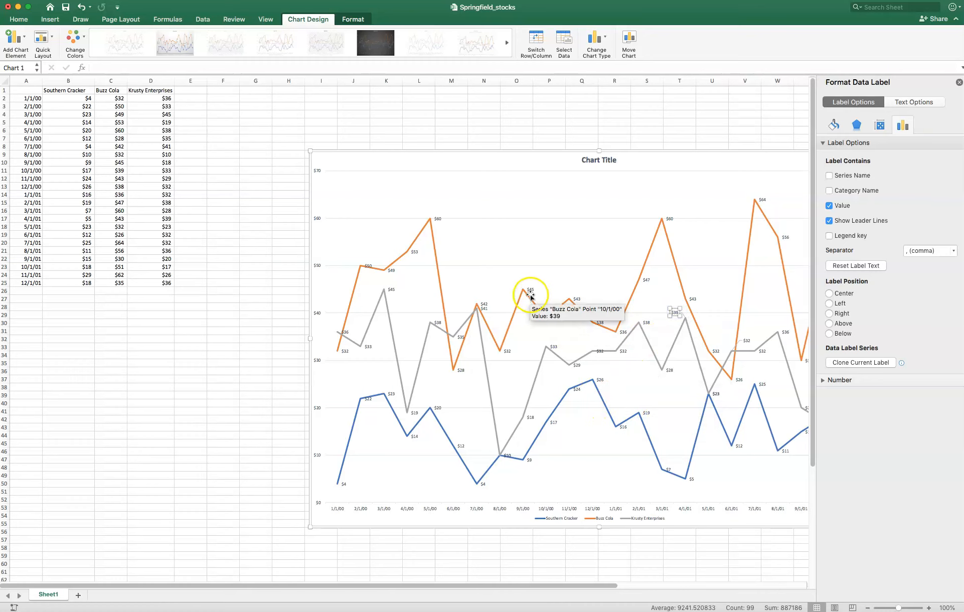
- Move the Krusty Enterprises data label for 7/1/00 just below its peak, away from the Buzz Cola label
{"action": "left_click", "coordinate": [485, 310]}
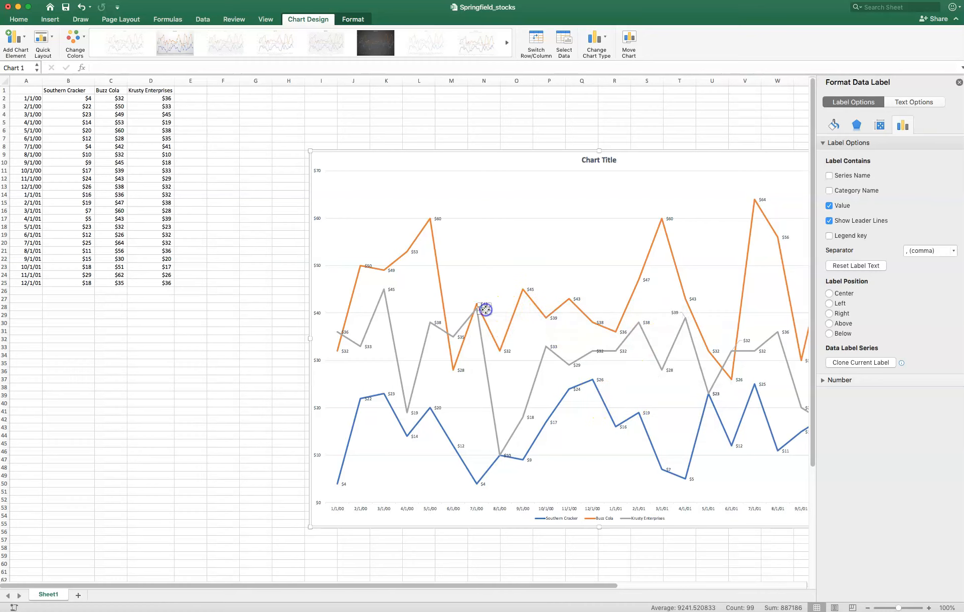
{"action": "left_click_drag", "start_coordinate": [485, 310], "coordinate": [493, 366]}
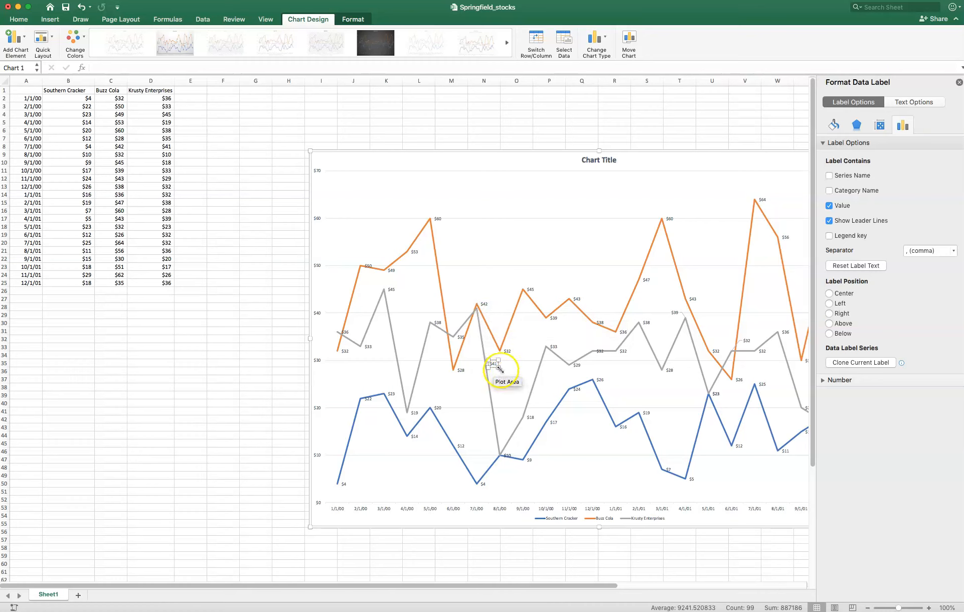
{"action": "left_click_drag", "start_coordinate": [494, 361], "coordinate": [475, 327]}
{"action": "left_click", "coordinate": [474, 382]}
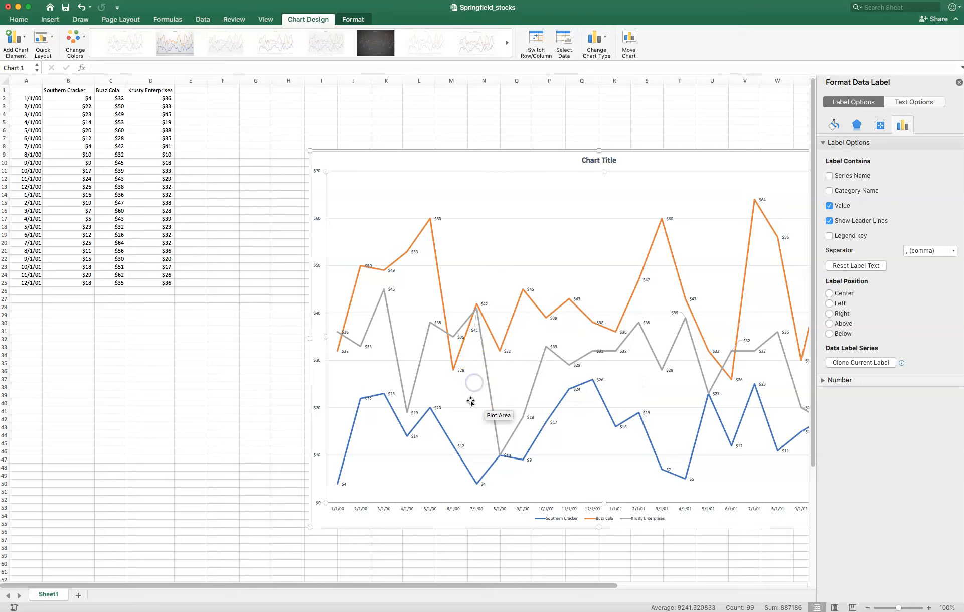
- Move the Krusty Enterprises data label for 6/1/00 above its point, clear of the Buzz Cola line
{"action": "left_click", "coordinate": [460, 336]}
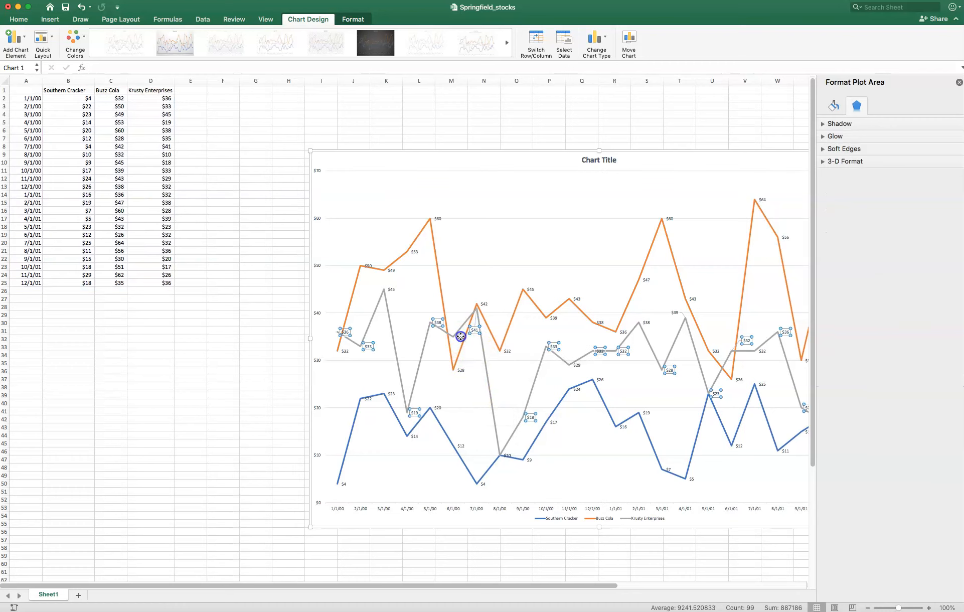
{"action": "left_click", "coordinate": [460, 335]}
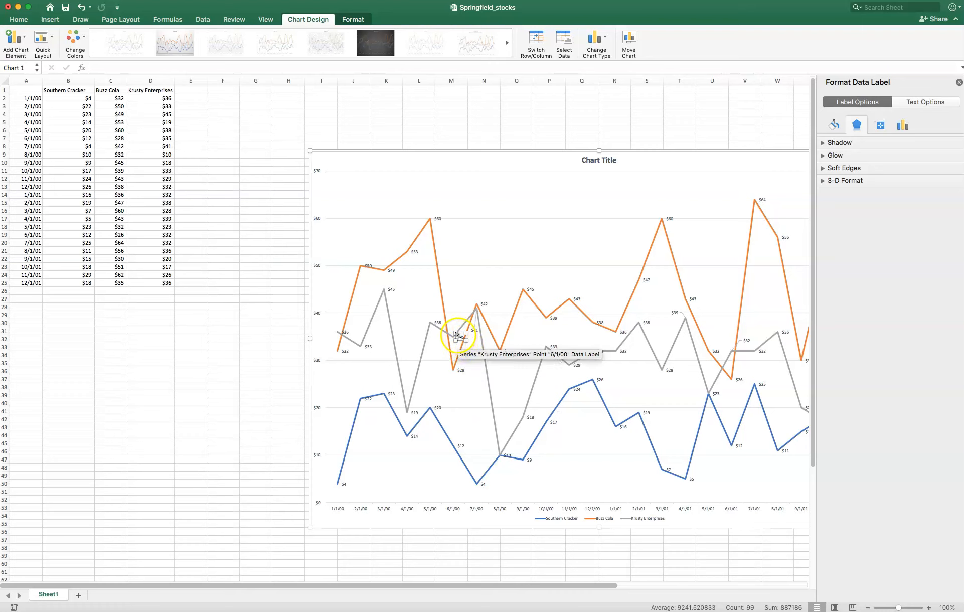
{"action": "left_click_drag", "start_coordinate": [460, 337], "coordinate": [458, 322]}
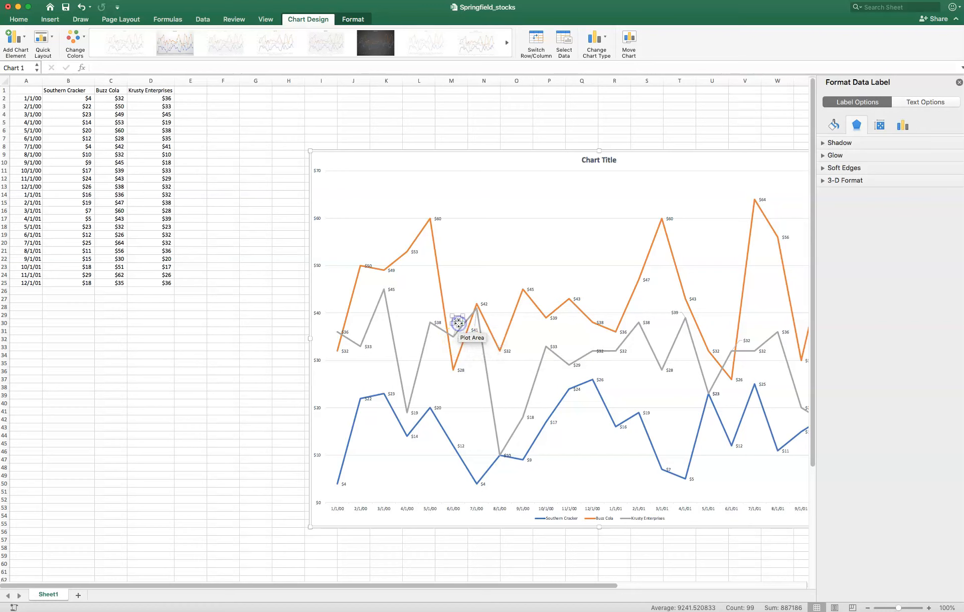
{"action": "left_click", "coordinate": [471, 391]}
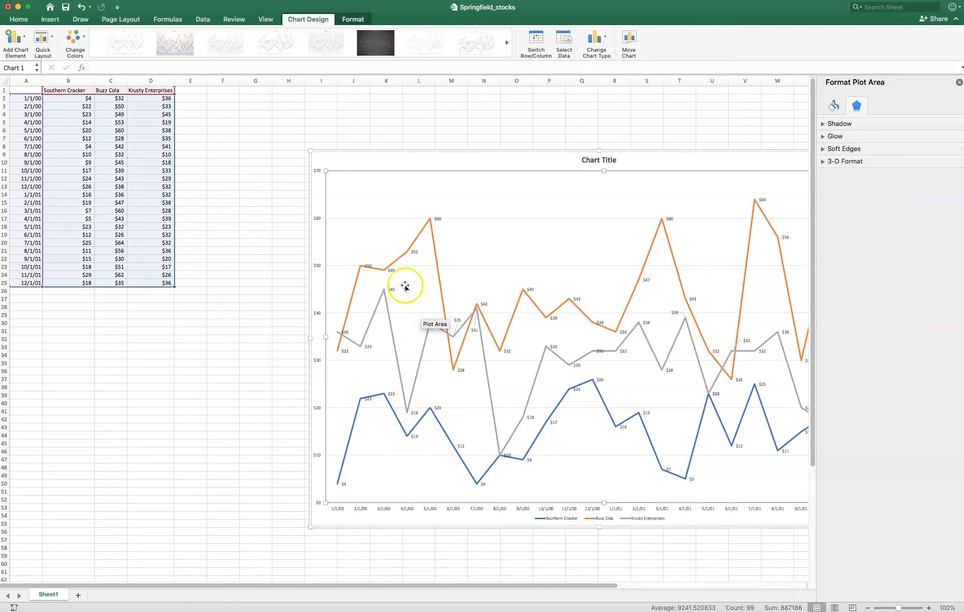
- Move the Krusty Enterprises data label for 1/1/00 to the upper left of its point, and shift the chart left to start over column D
{"action": "left_click", "coordinate": [346, 332]}
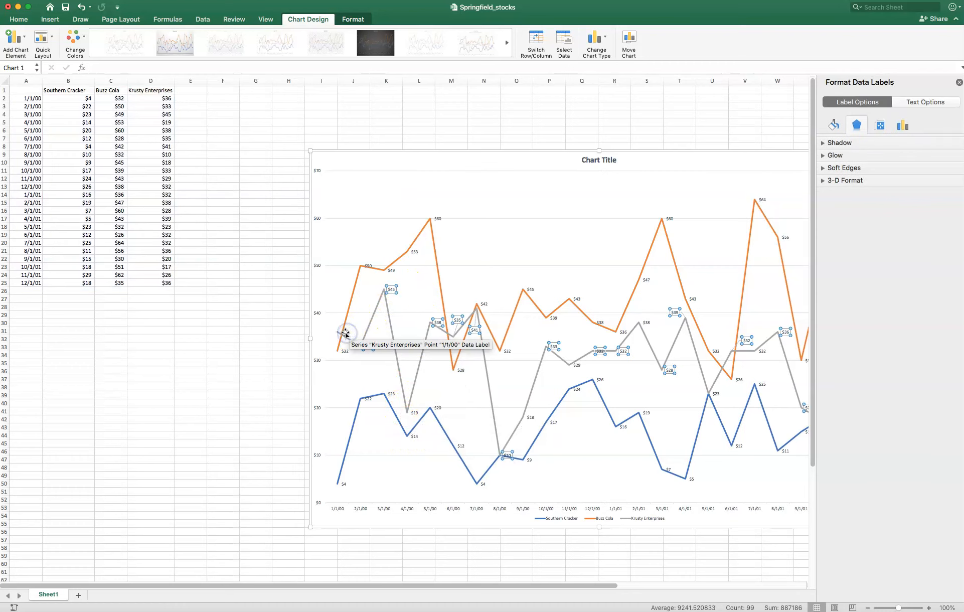
{"action": "left_click", "coordinate": [347, 332]}
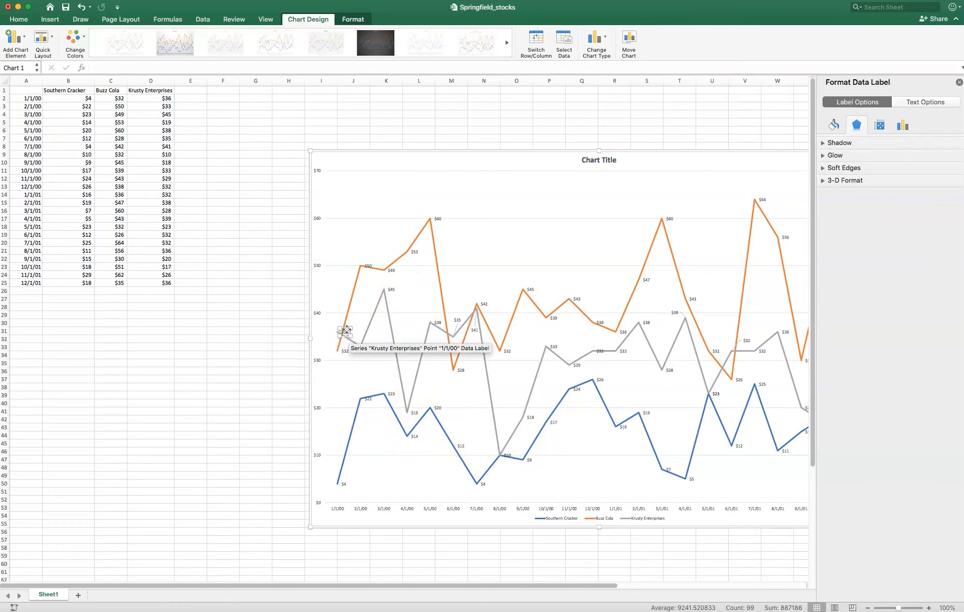
{"action": "left_click_drag", "start_coordinate": [345, 329], "coordinate": [334, 319]}
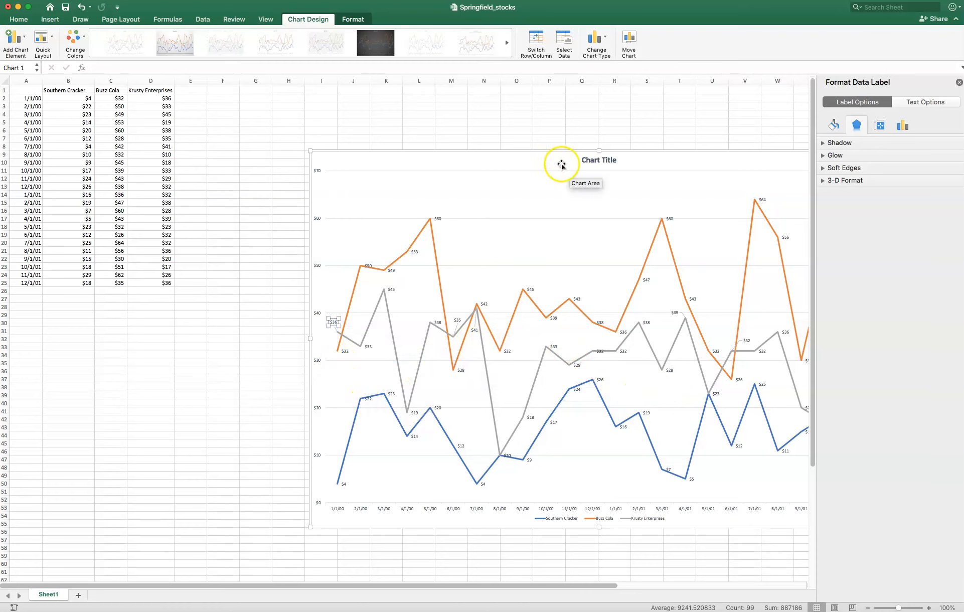
{"action": "left_click", "coordinate": [959, 82]}
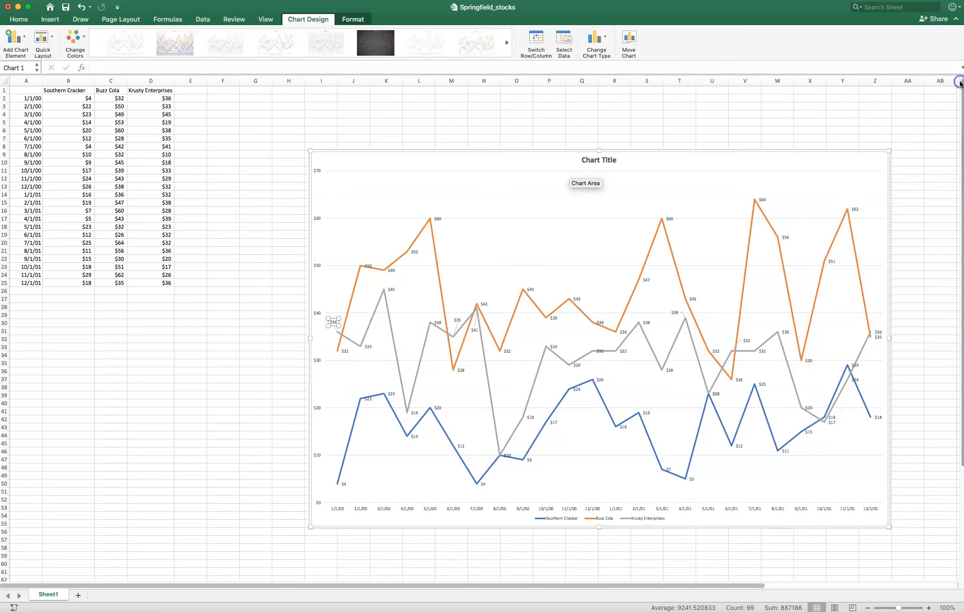
{"action": "left_click_drag", "start_coordinate": [504, 164], "coordinate": [355, 152]}
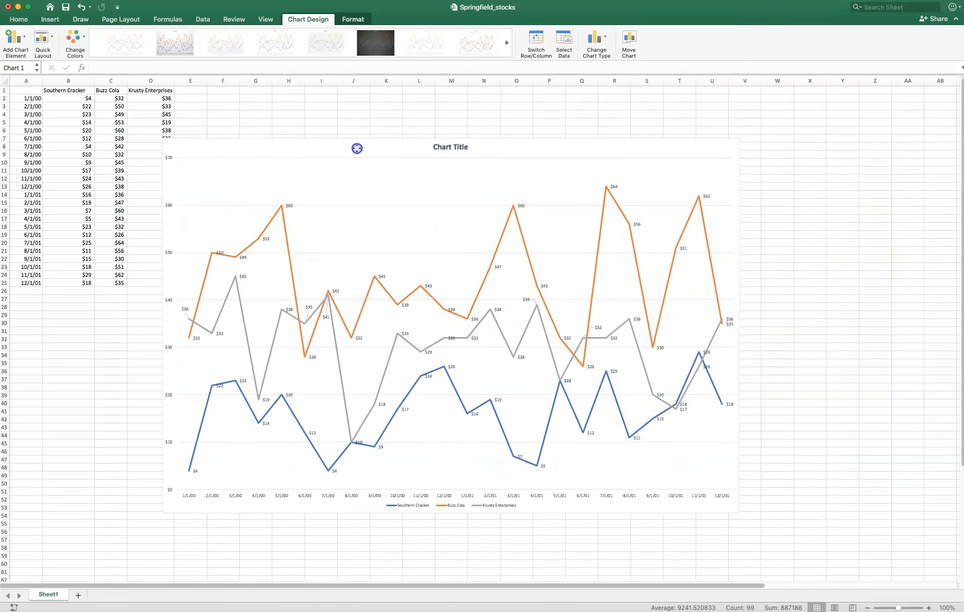
- Move the Southern Cracker data label for 11/1/01 just above its peak, clear of the Krusty Enterprises label
{"action": "left_click", "coordinate": [707, 352]}
{"action": "double_click", "coordinate": [706, 353]}
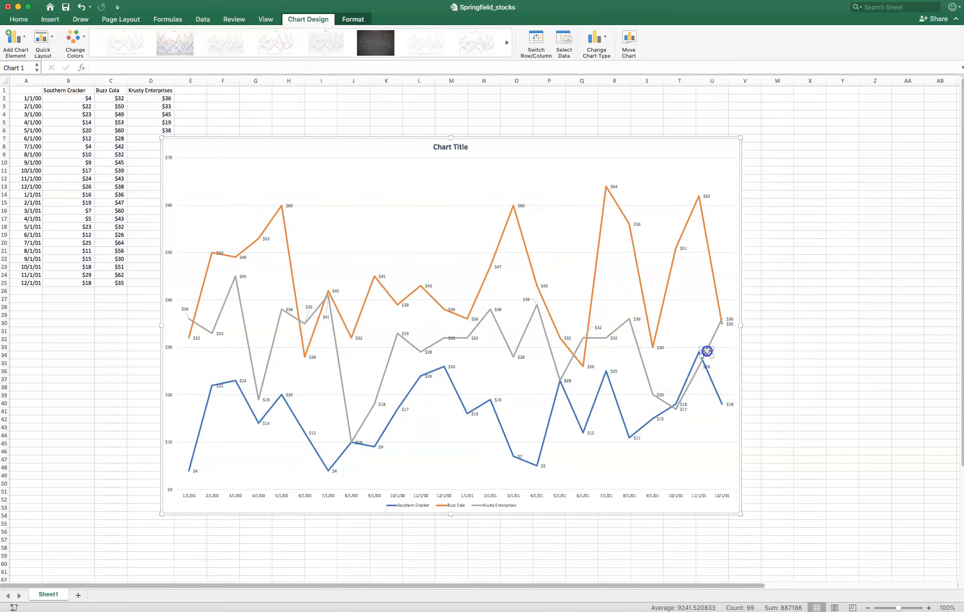
{"action": "left_click_drag", "start_coordinate": [706, 350], "coordinate": [696, 339]}
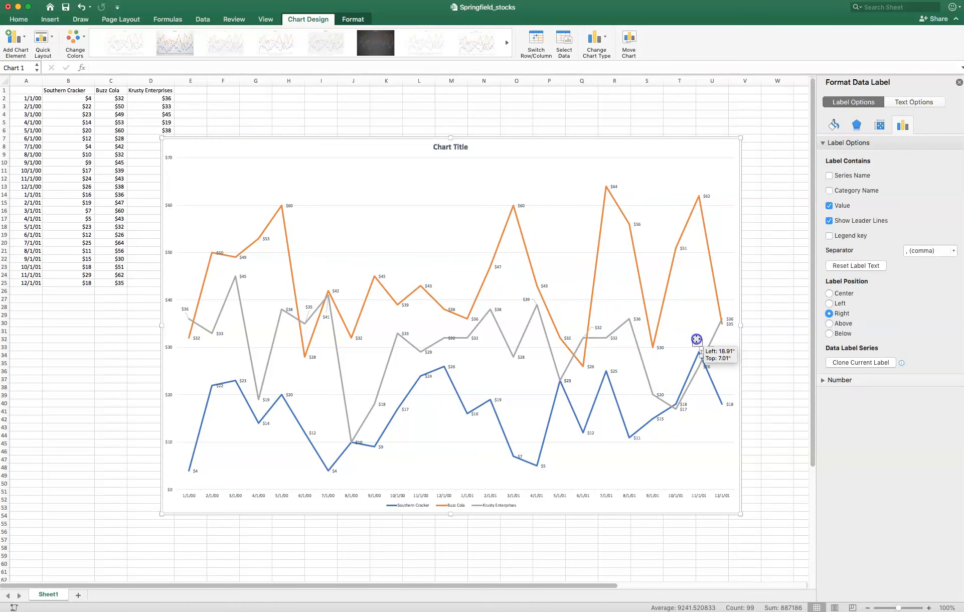
- Move the Krusty Enterprises data label for 11/1/01 to the right, off the Southern Cracker line
{"action": "left_click", "coordinate": [706, 367]}
{"action": "left_click", "coordinate": [706, 367]}
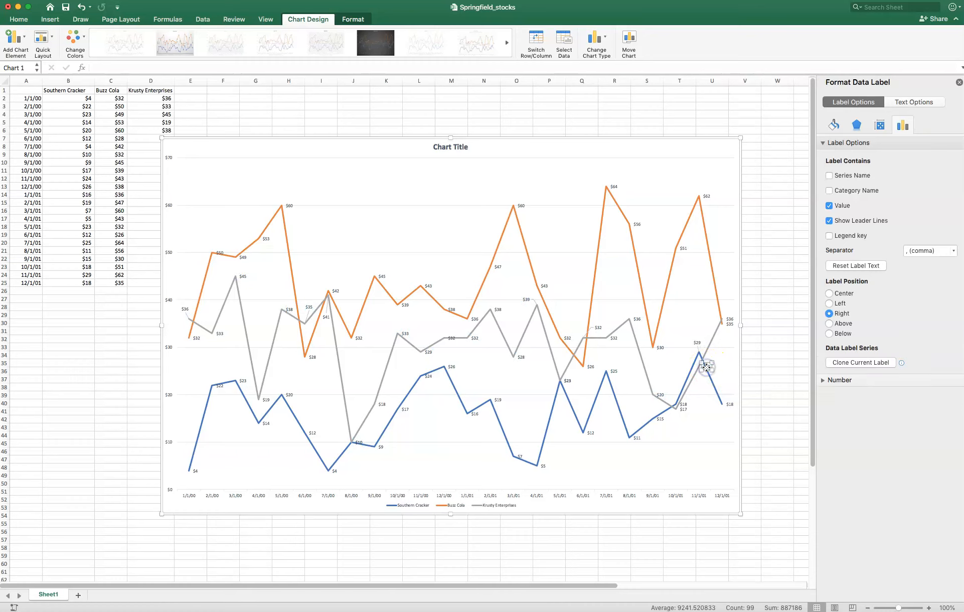
{"action": "left_click_drag", "start_coordinate": [706, 368], "coordinate": [717, 366]}
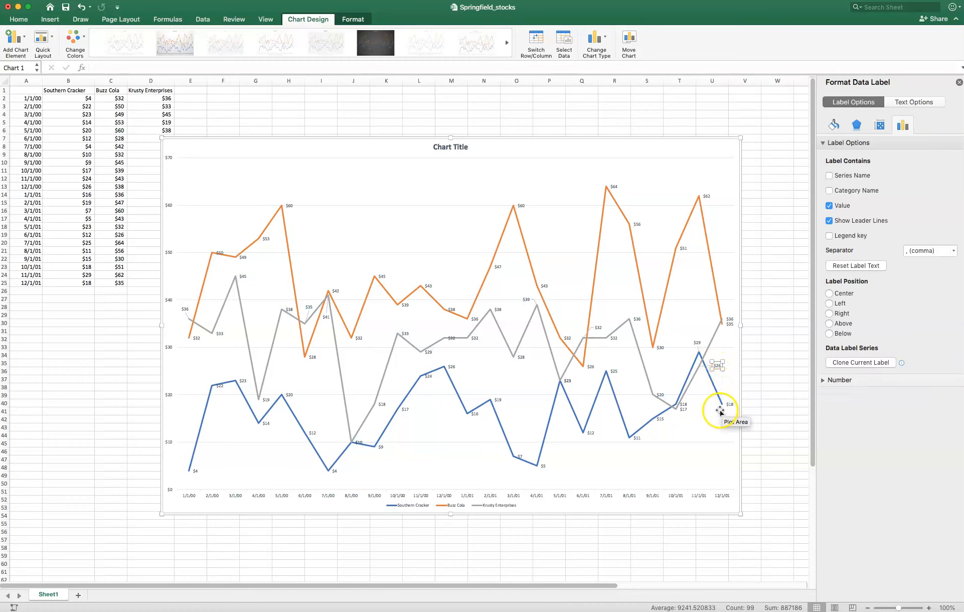
- Try to separate the crowded Buzz Cola and Krusty Enterprises data labels for 12/1/01 by moving one of them down
{"action": "left_click", "coordinate": [729, 325]}
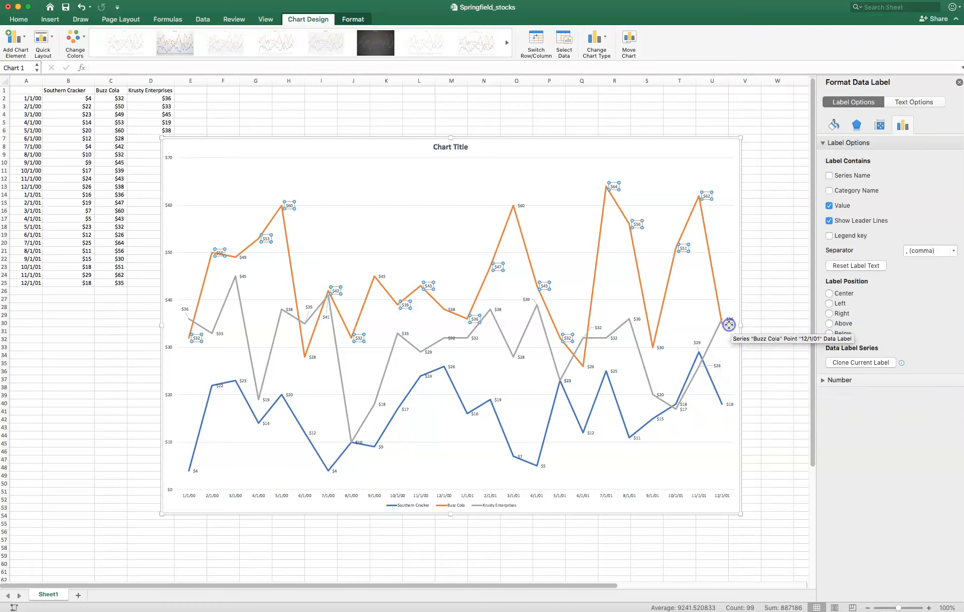
{"action": "left_click", "coordinate": [728, 323]}
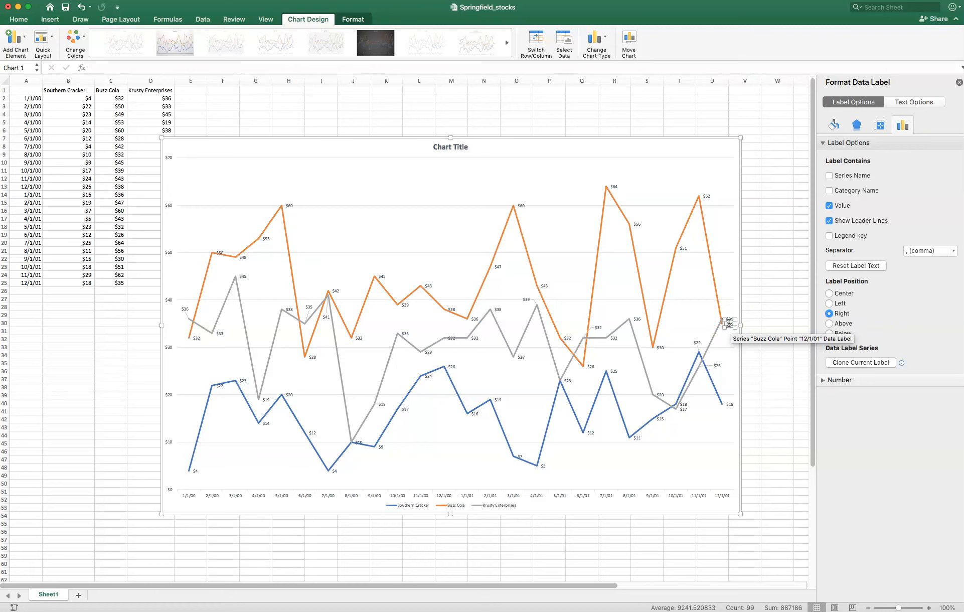
{"action": "left_click", "coordinate": [728, 325]}
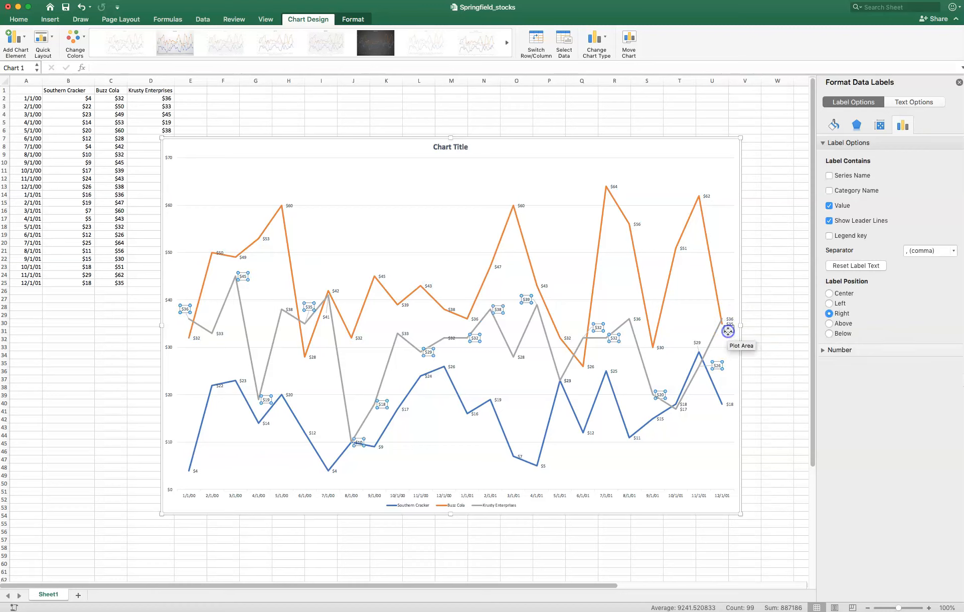
{"action": "left_click", "coordinate": [729, 350]}
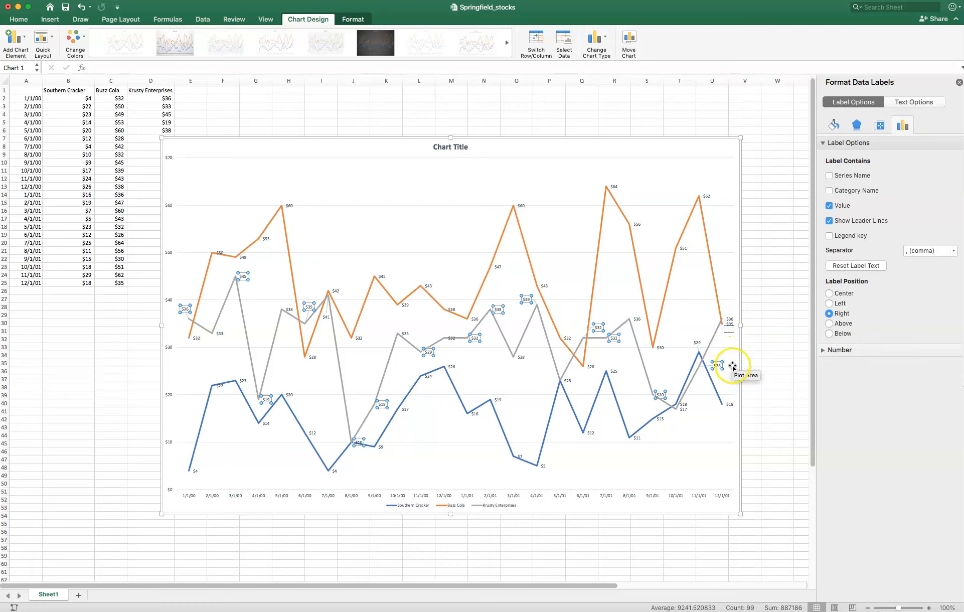
{"action": "left_click", "coordinate": [728, 323]}
{"action": "left_click", "coordinate": [730, 325]}
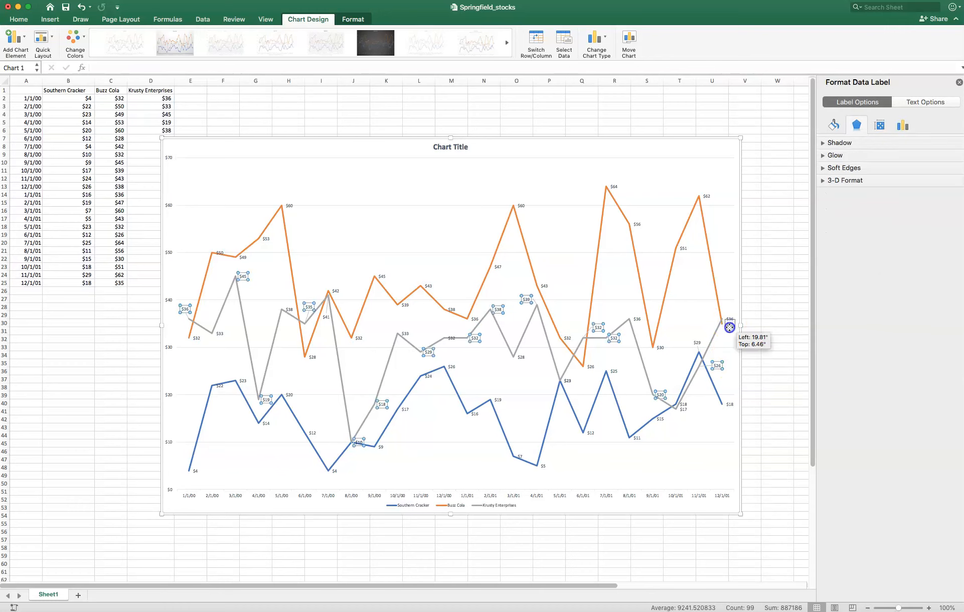
{"action": "left_click", "coordinate": [729, 336]}
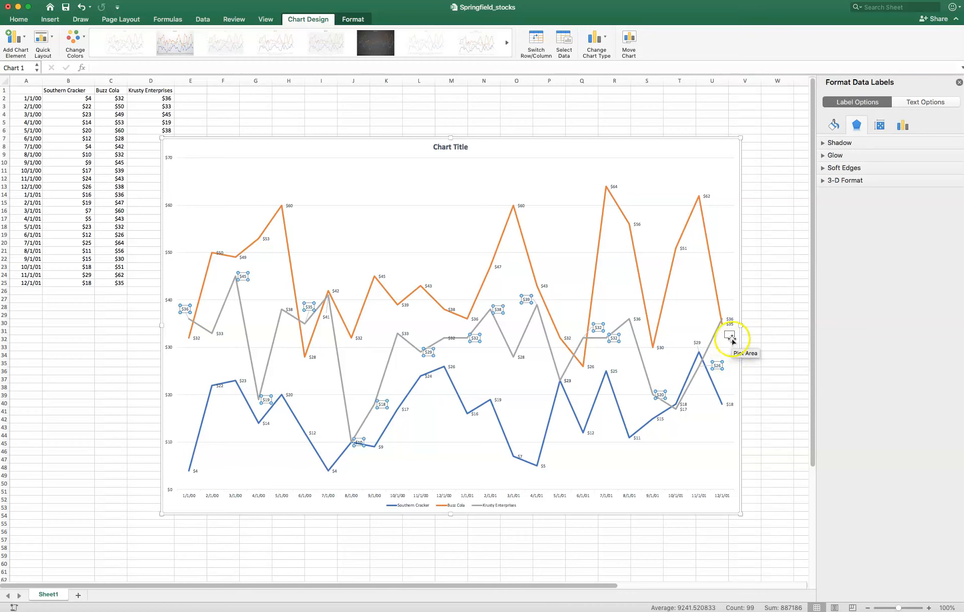
{"action": "left_click", "coordinate": [728, 337]}
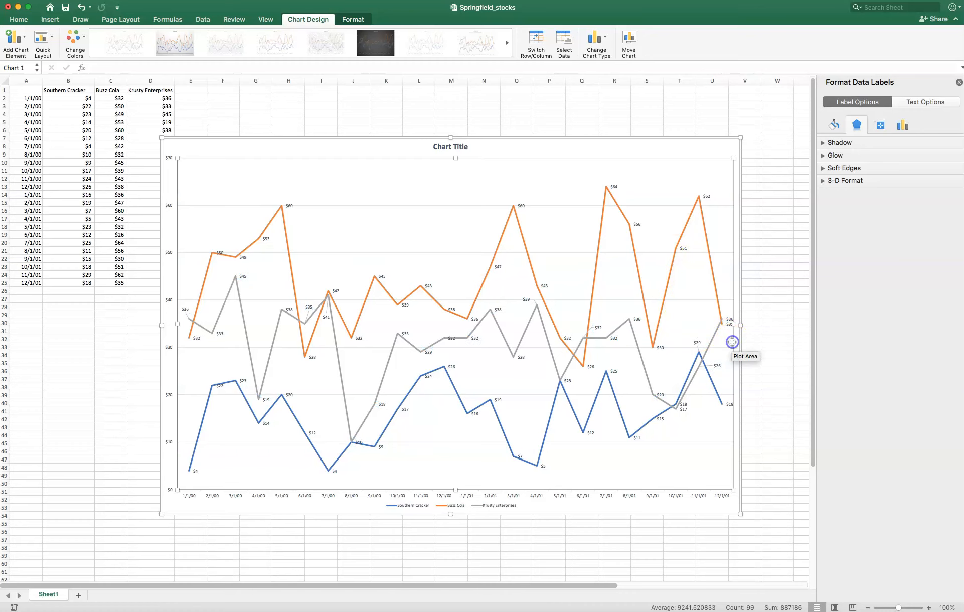
{"action": "left_click", "coordinate": [692, 138]}
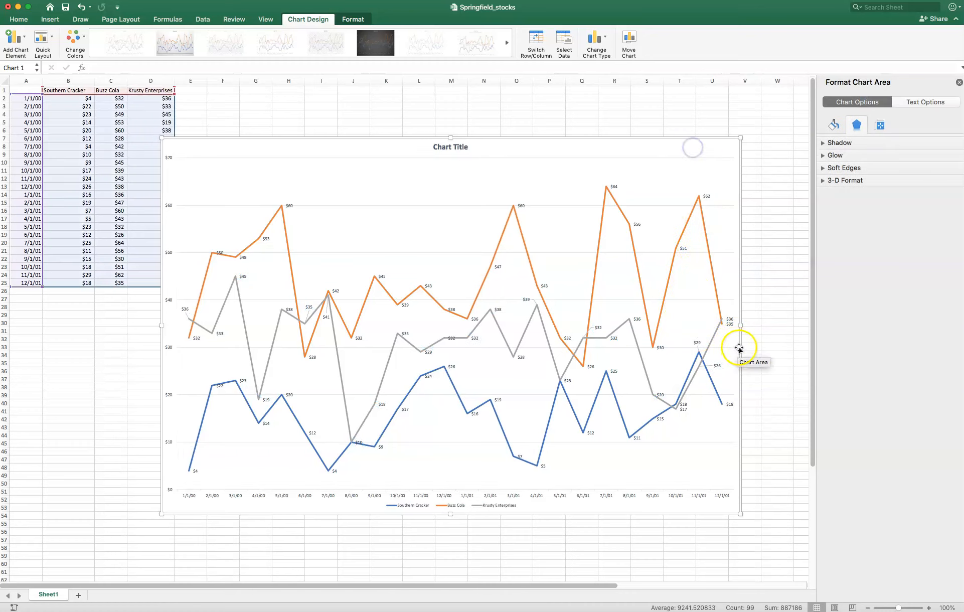
{"action": "left_click", "coordinate": [731, 325]}
{"action": "left_click", "coordinate": [731, 325]}
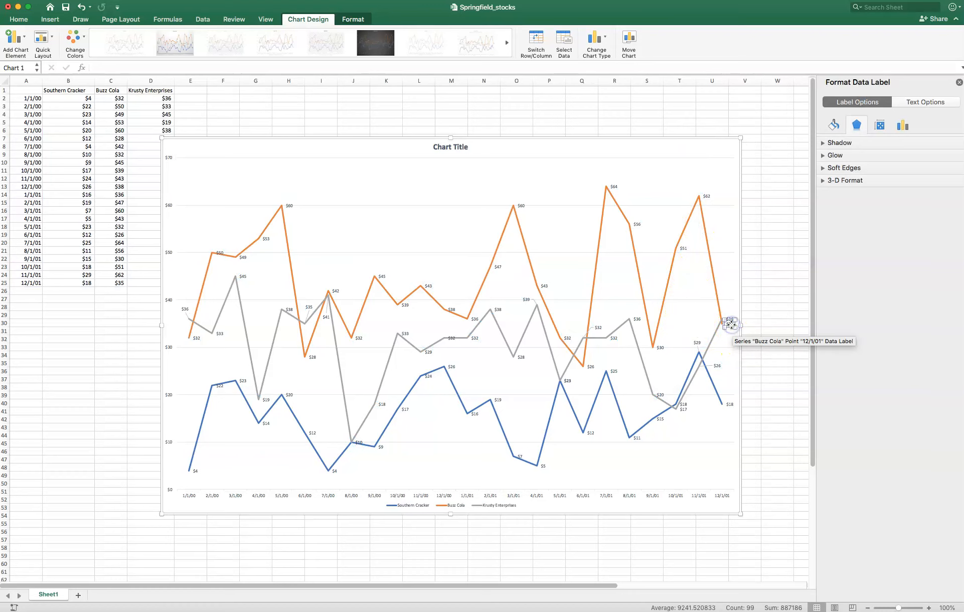
{"action": "left_click", "coordinate": [729, 323]}
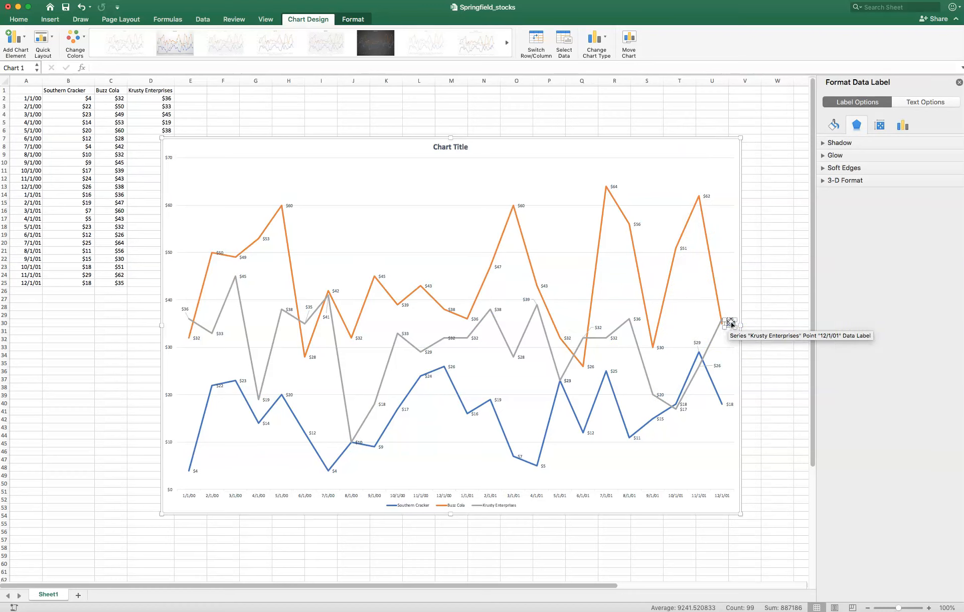
{"action": "left_click", "coordinate": [730, 325]}
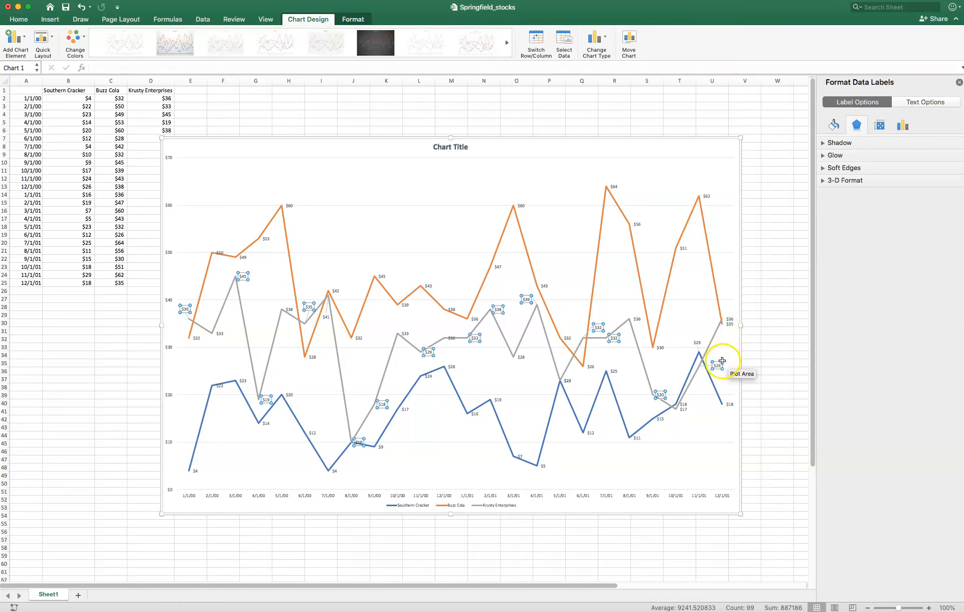
{"action": "left_click", "coordinate": [426, 233]}
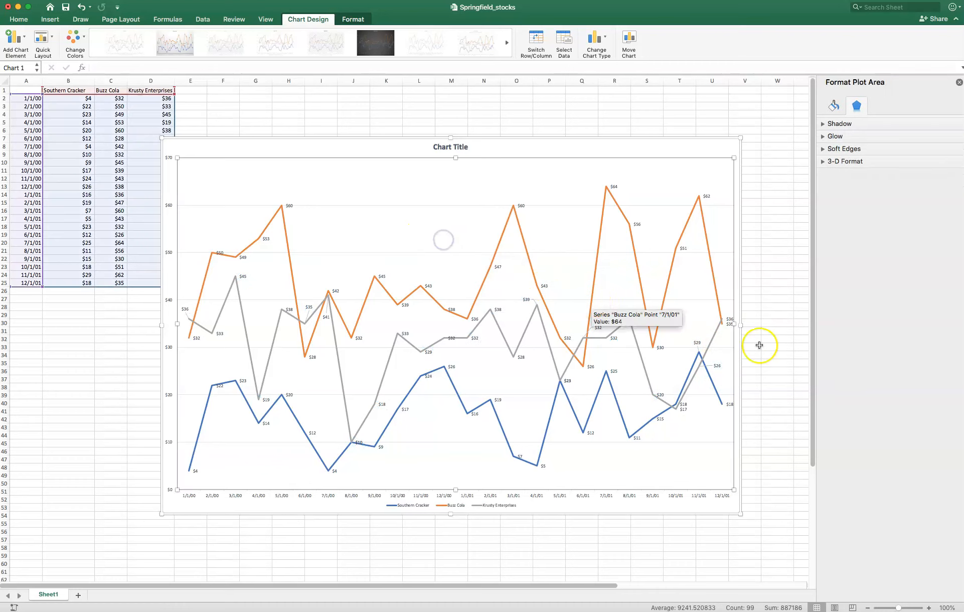
{"action": "left_click", "coordinate": [732, 500]}
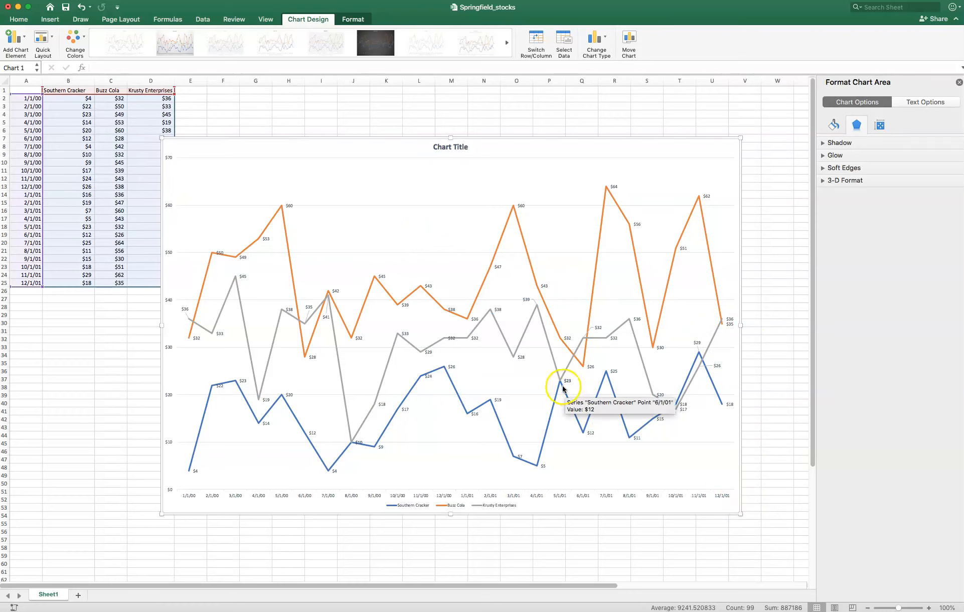
- Move the Krusty Enterprises data label for 12/1/00 below its line, slightly right of the point
{"action": "left_click", "coordinate": [450, 339]}
{"action": "left_click", "coordinate": [450, 338]}
{"action": "left_click_drag", "start_coordinate": [450, 336], "coordinate": [458, 351]}
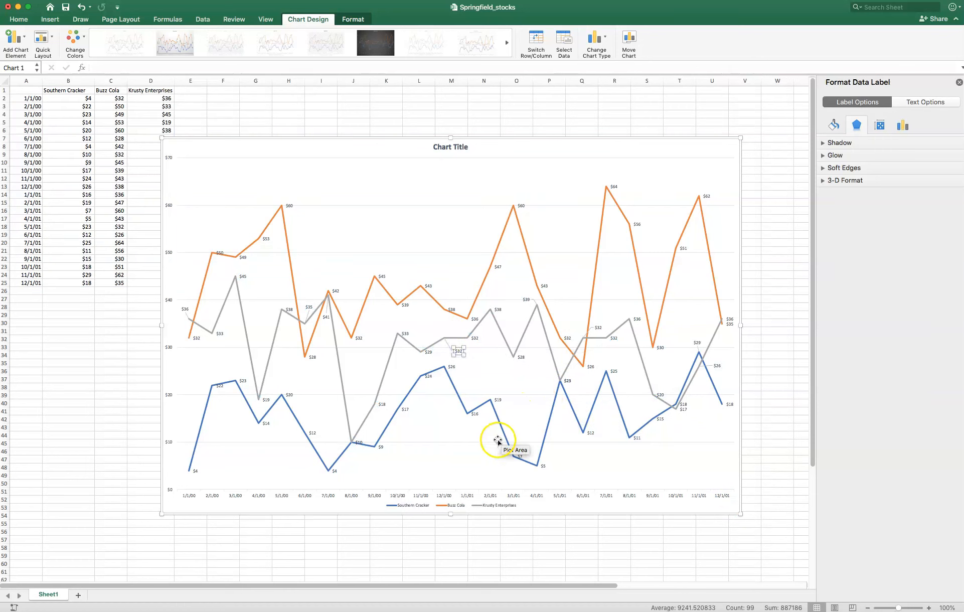
- Move the Krusty Enterprises data label for 8/1/00 above its point, between the two gray line segments
{"action": "left_click", "coordinate": [359, 442]}
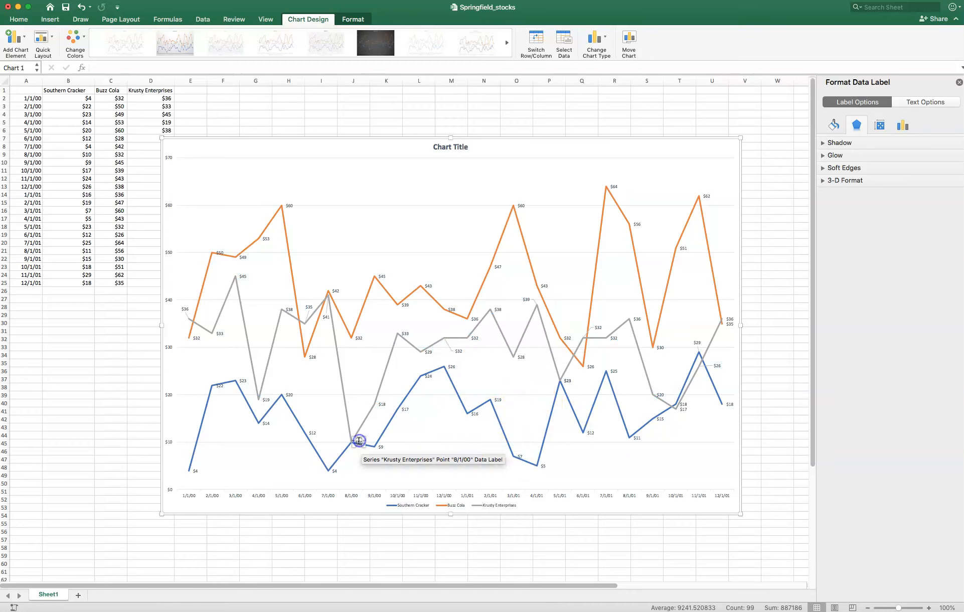
{"action": "left_click_drag", "start_coordinate": [359, 439], "coordinate": [361, 452]}
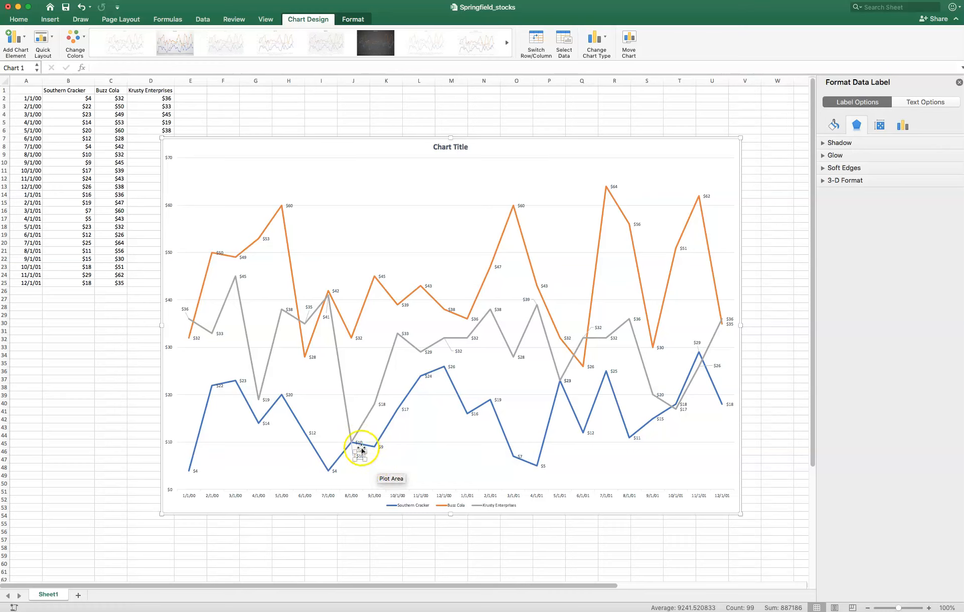
{"action": "left_click_drag", "start_coordinate": [359, 452], "coordinate": [355, 420]}
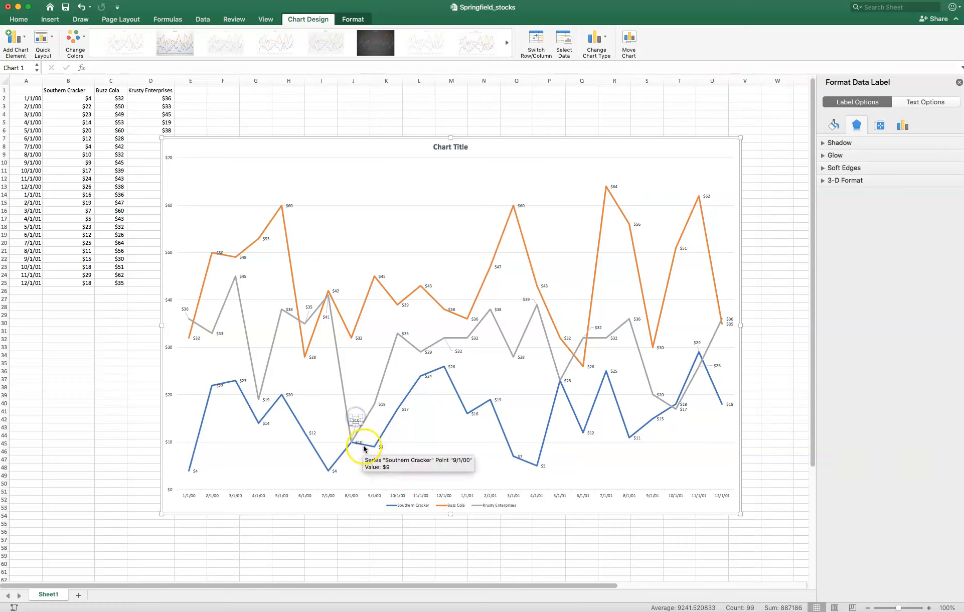
- Move the Southern Cracker data label for 8/1/00 just below its line, away from the Krusty Enterprises point
{"action": "left_click", "coordinate": [359, 442]}
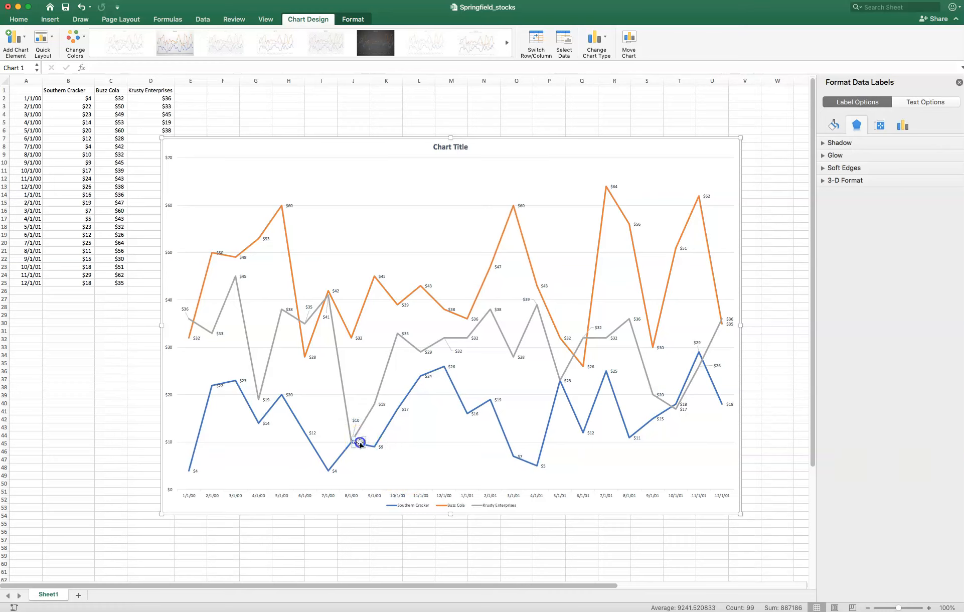
{"action": "left_click", "coordinate": [359, 441]}
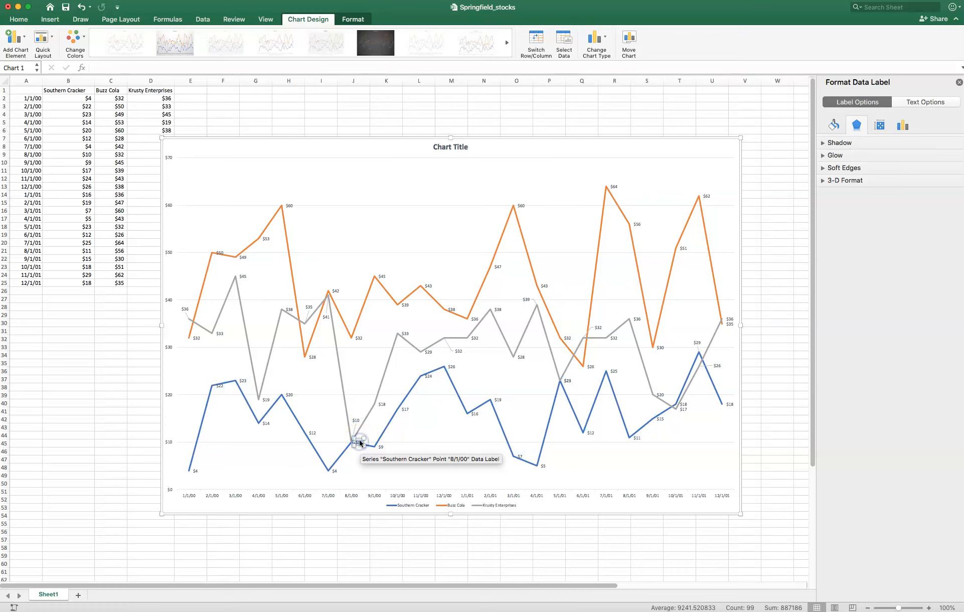
{"action": "left_click_drag", "start_coordinate": [359, 441], "coordinate": [361, 452]}
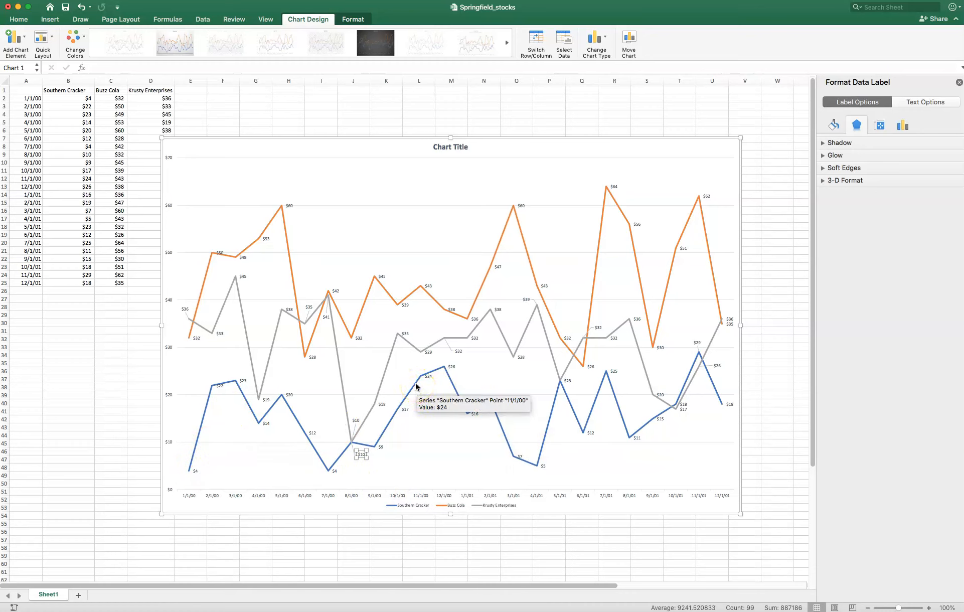
- Replace the placeholder chart title with "Share Values Springfield USA Stocks"
{"action": "left_click", "coordinate": [456, 150]}
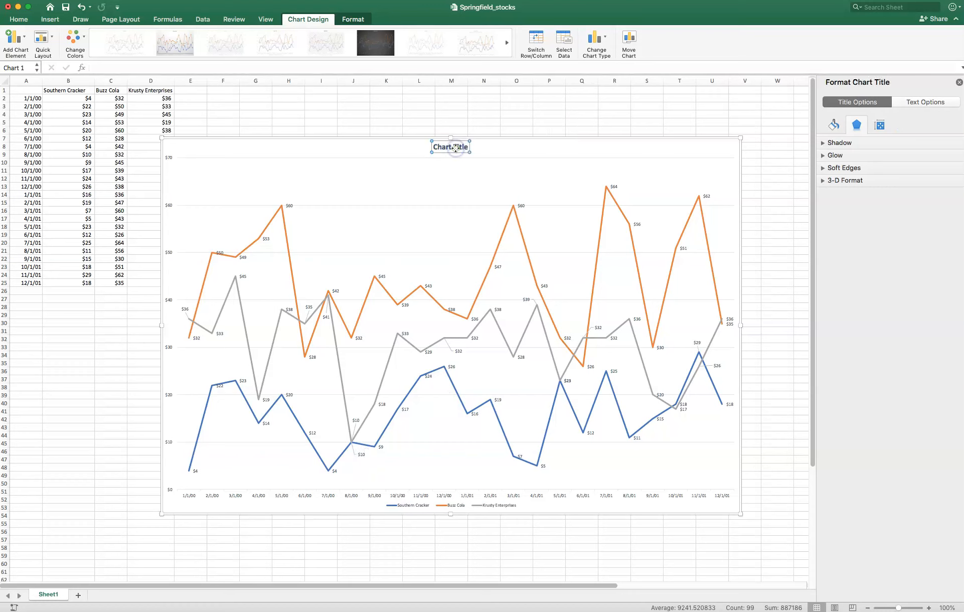
{"action": "left_click_drag", "start_coordinate": [468, 148], "coordinate": [433, 145]}
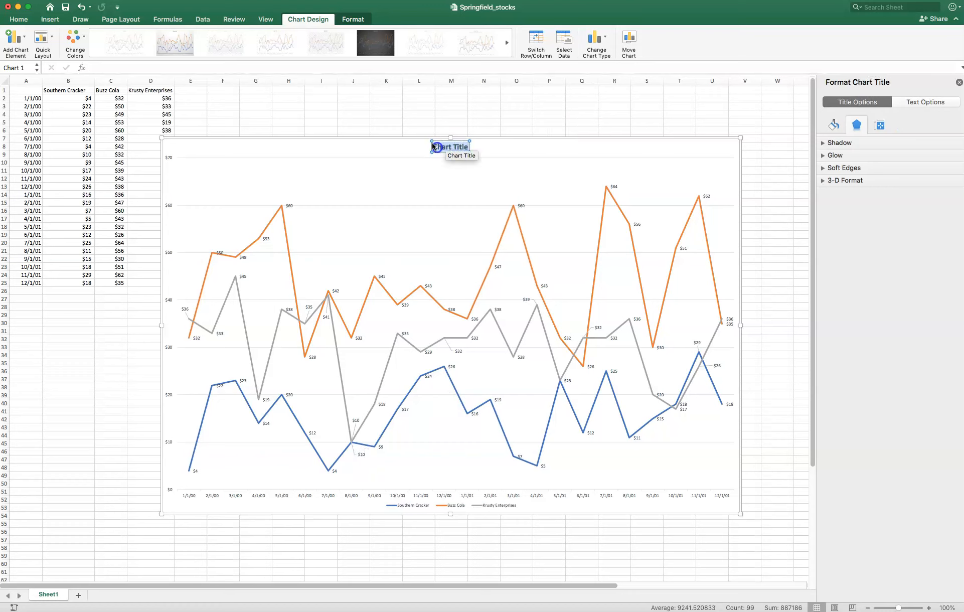
{"action": "type", "text": "Share Values Sprin"}
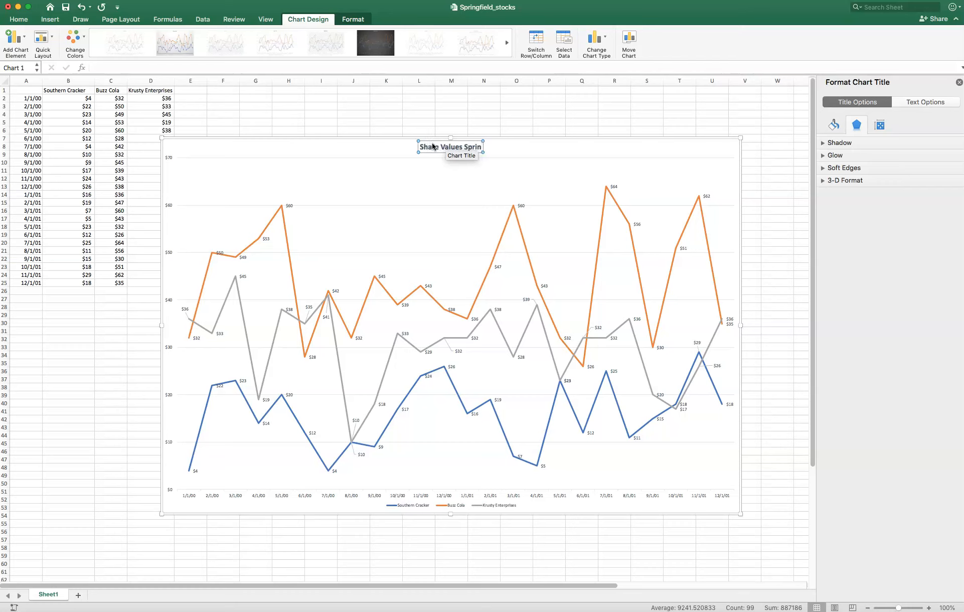
{"action": "type", "text": "gfield"}
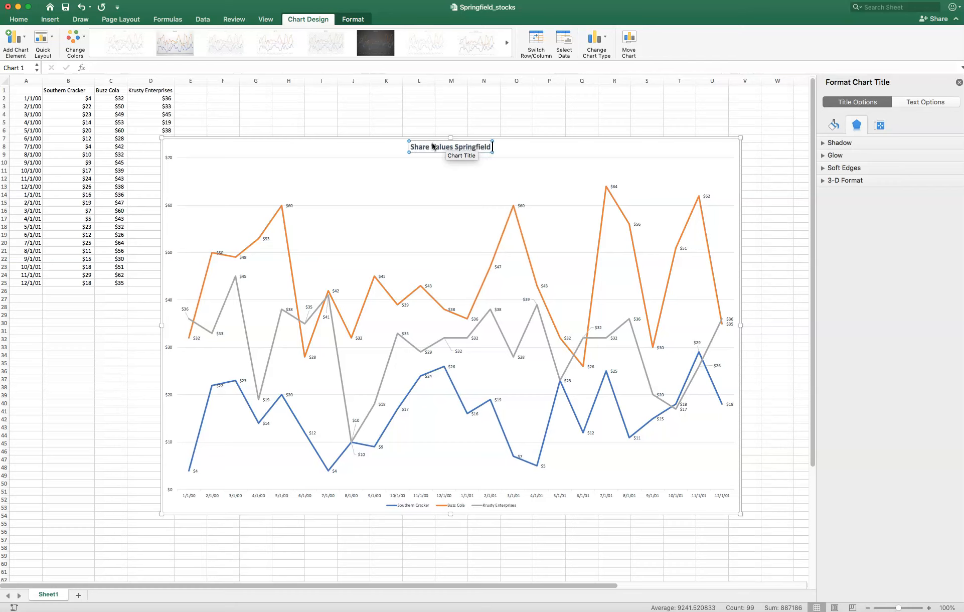
{"action": "type", "text": " USA"}
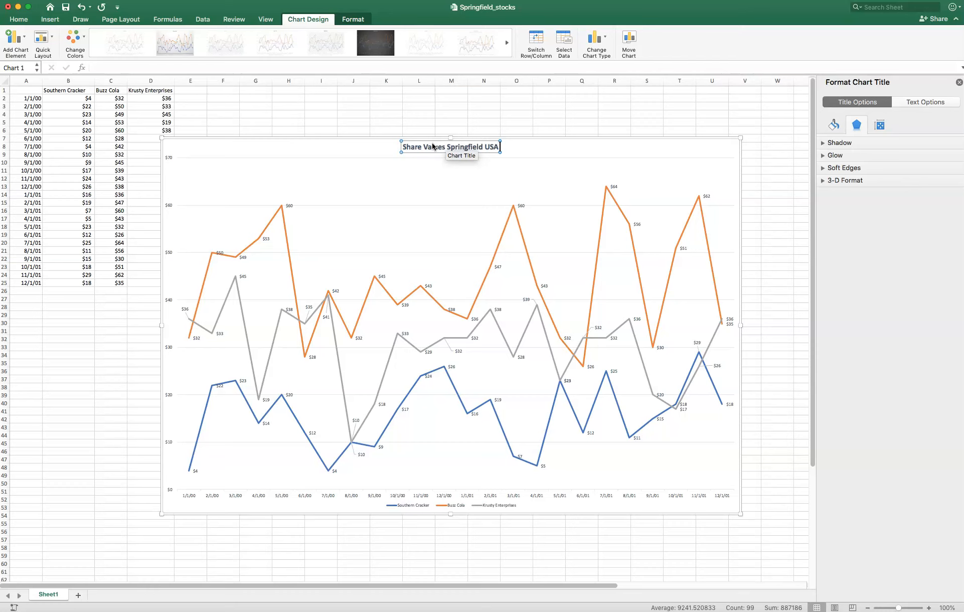
{"action": "type", "text": " STock"}
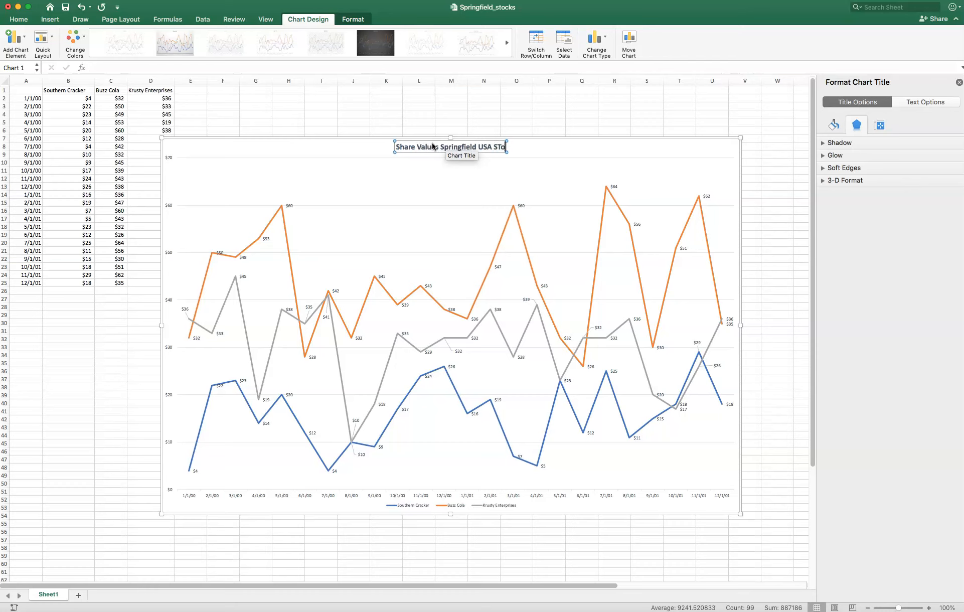
{"action": "key", "text": "BackSpace"}
{"action": "key", "text": "BackSpace"}
{"action": "key", "text": "BackSpace"}
{"action": "key", "text": "BackSpace"}
{"action": "type", "text": "tocks"}
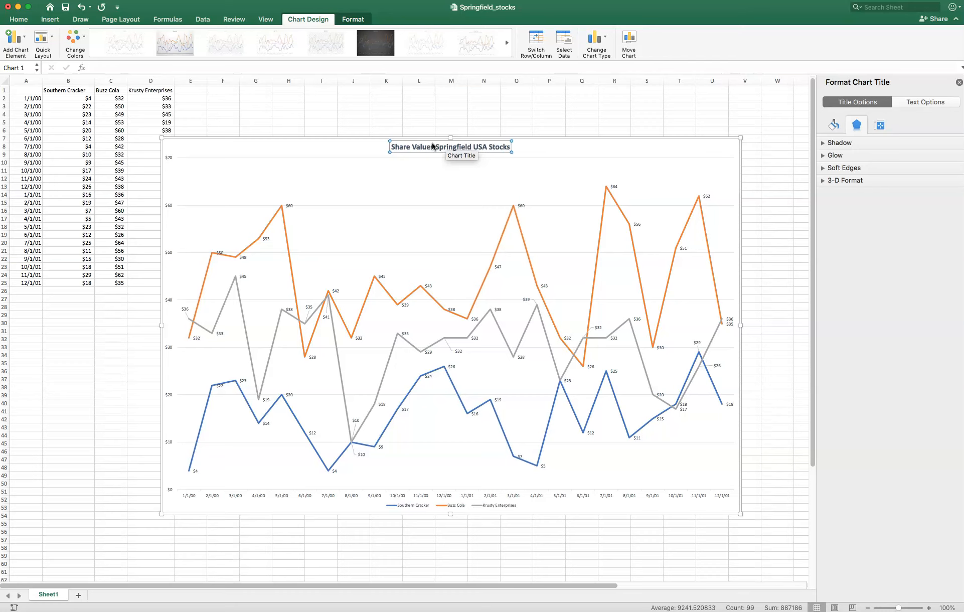
{"action": "type", "text": " from"}
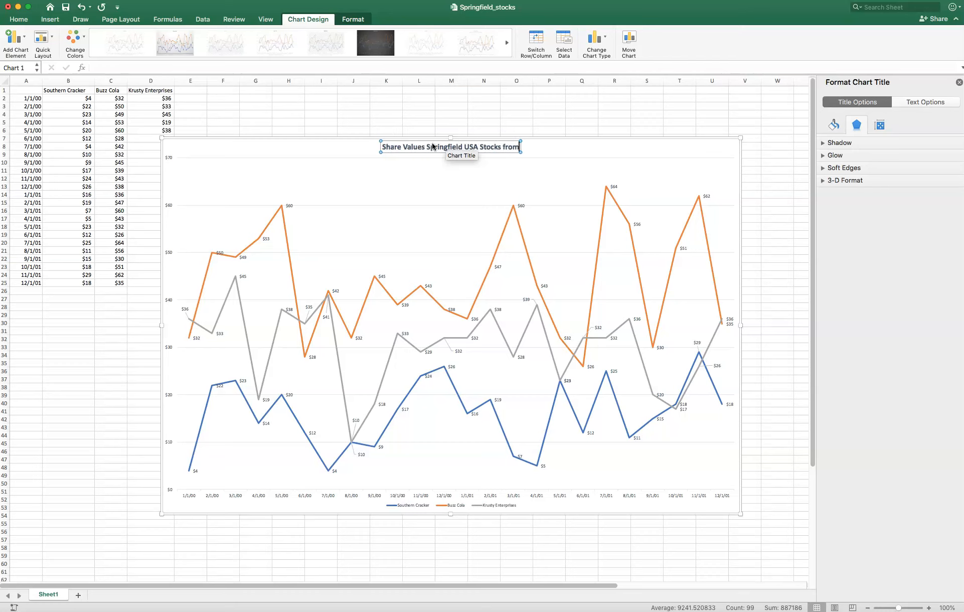
{"action": "type", "text": " 1/1/"}
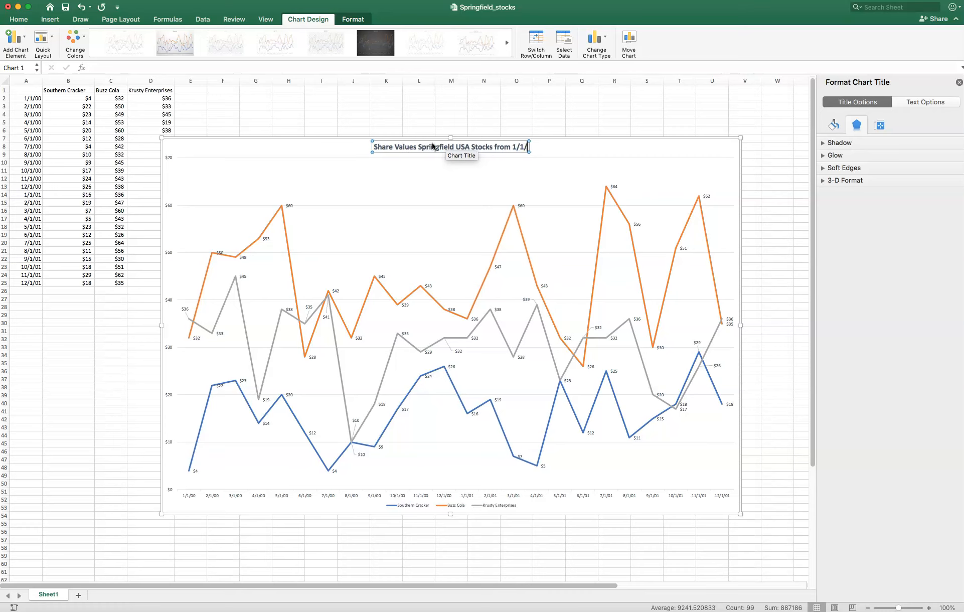
{"action": "type", "text": "2001-12"}
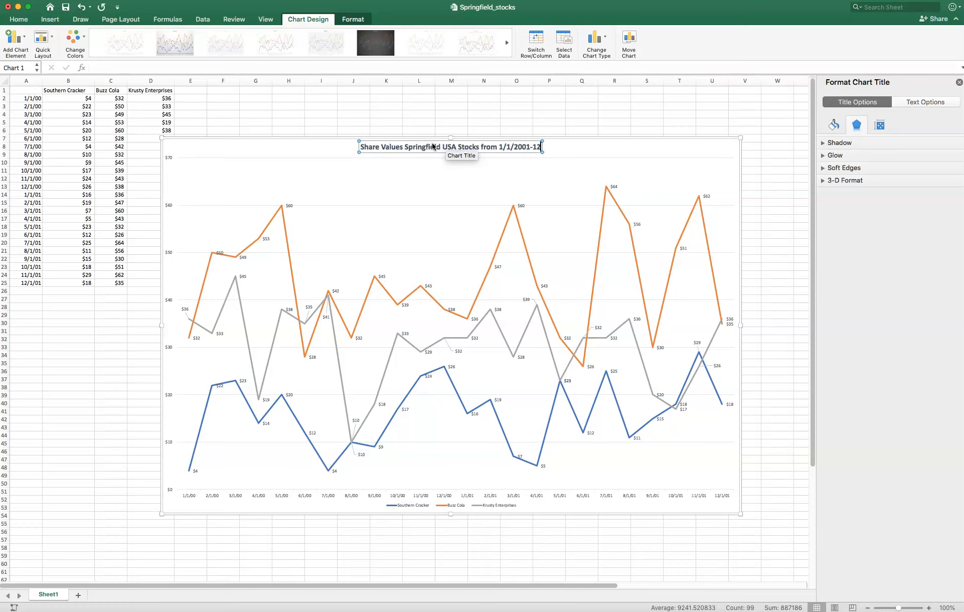
{"action": "type", "text": "/1/2001"}
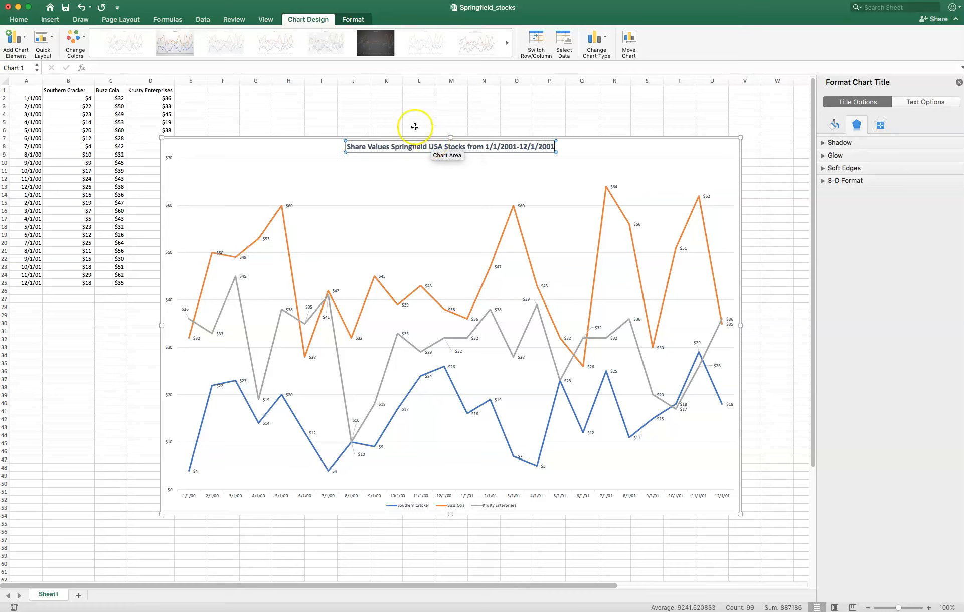
- Extend the chart title with the date range "from 1/1/2000-12/1/2001"
{"action": "key", "text": "BackSpace"}
{"action": "type", "text": "0"}
{"action": "left_click", "coordinate": [603, 147]}
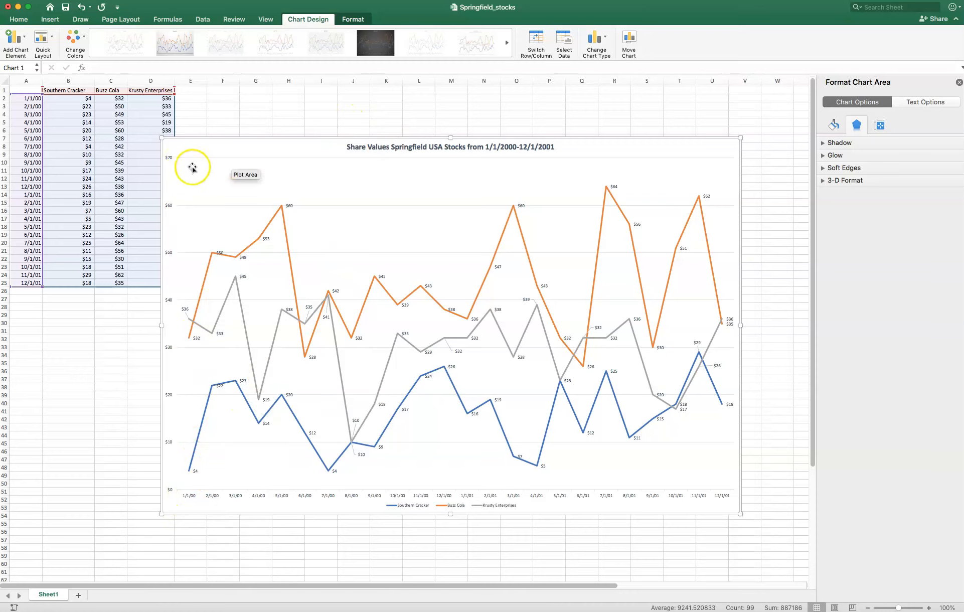
- Insert a text box inside the chart, in the upper-left corner of the plot area below the title
{"action": "left_click", "coordinate": [20, 19]}
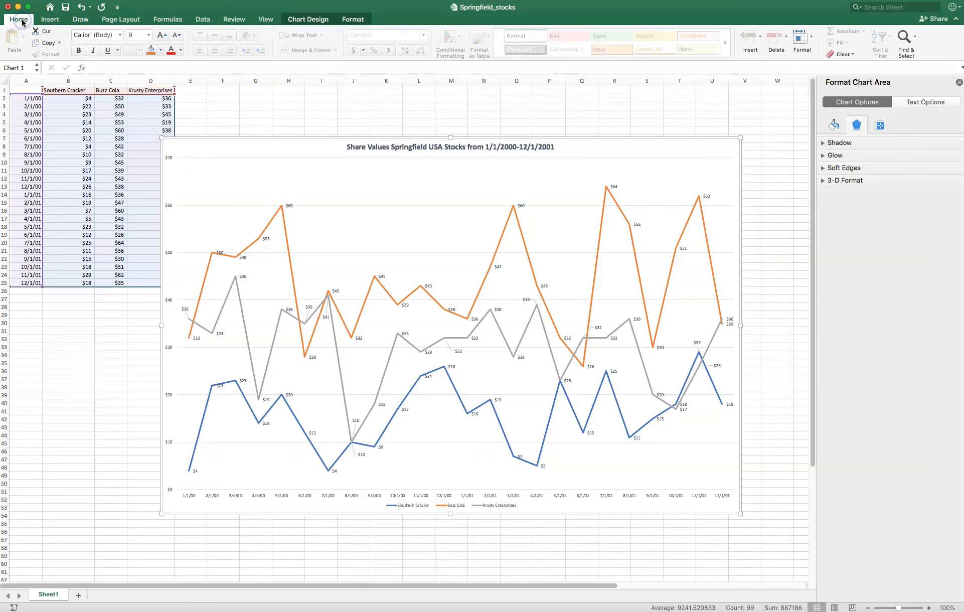
{"action": "left_click", "coordinate": [49, 20]}
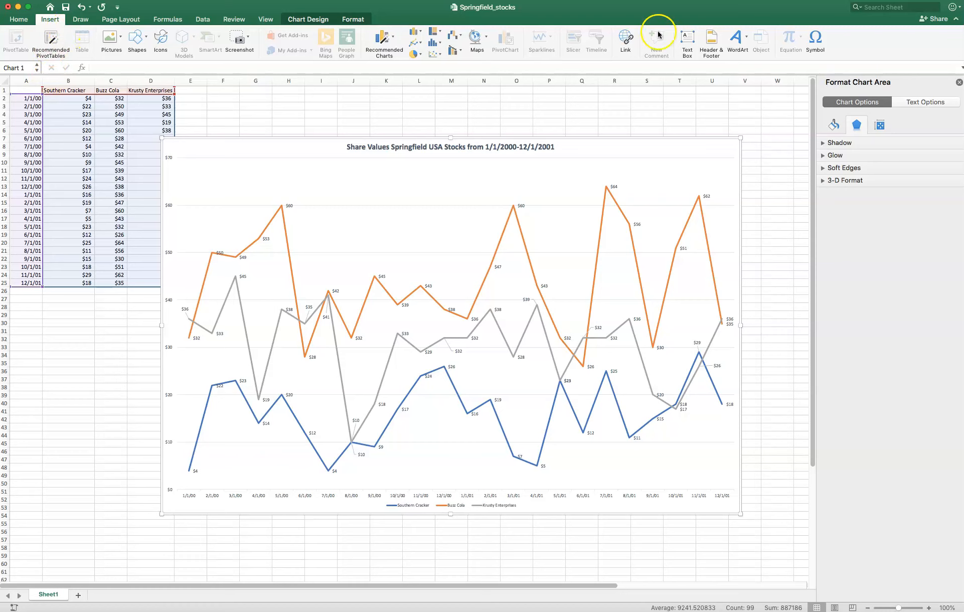
{"action": "left_click", "coordinate": [687, 39]}
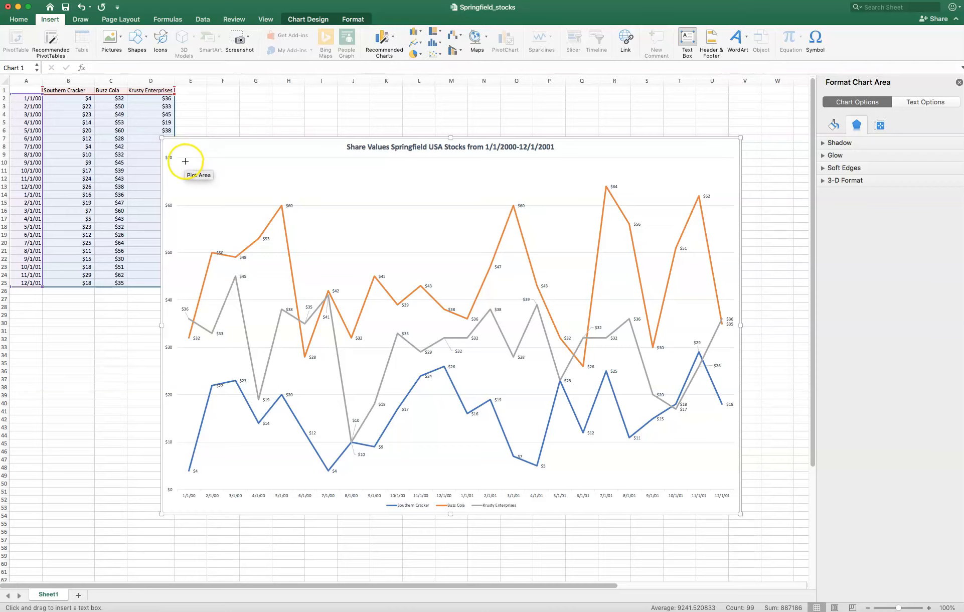
{"action": "left_click", "coordinate": [186, 161]}
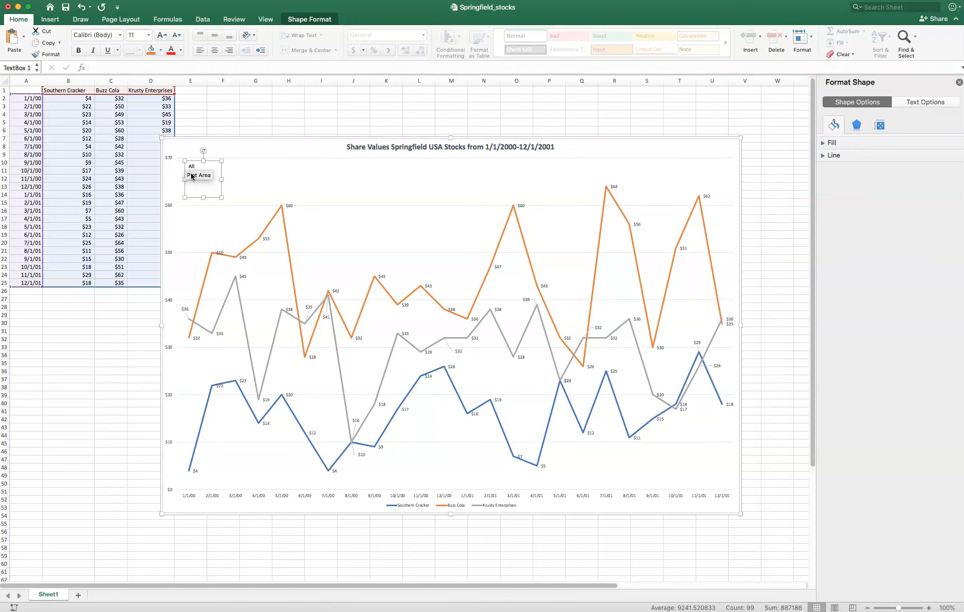
- Enter the note "All values are in U.S. dollars. Date intervals are the first day of every month in 2000-2001." in the text box
{"action": "type", "text": "All values are"}
{"action": "key", "text": "BackSpace"}
{"action": "key", "text": "BackSpace"}
{"action": "key", "text": "BackSpace"}
{"action": "type", "text": ". Date intervals are the first day of every Mon"}
{"action": "key", "text": "BackSpace"}
{"action": "type", "text": "month in 2000-2001"}
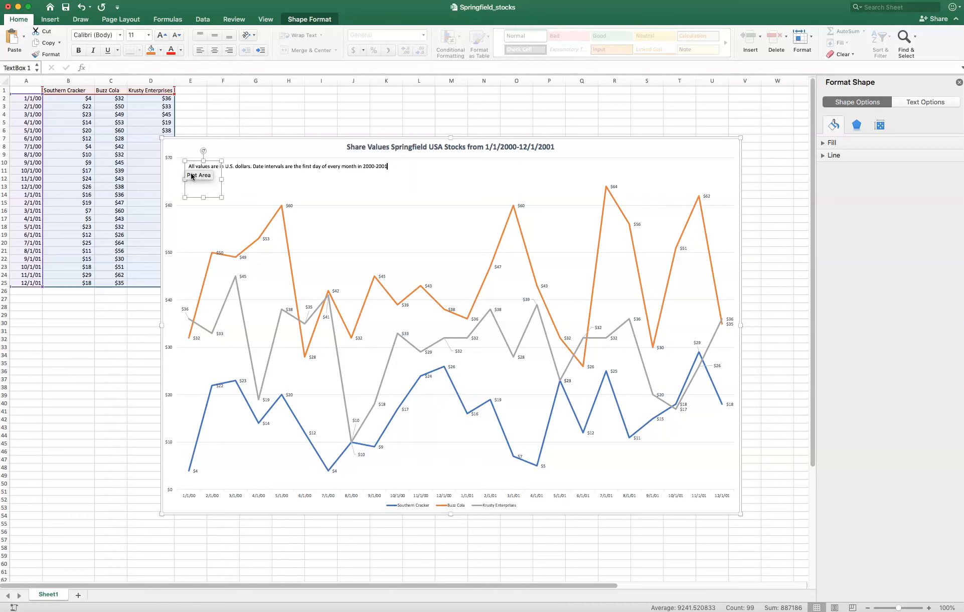
{"action": "left_click", "coordinate": [351, 193]}
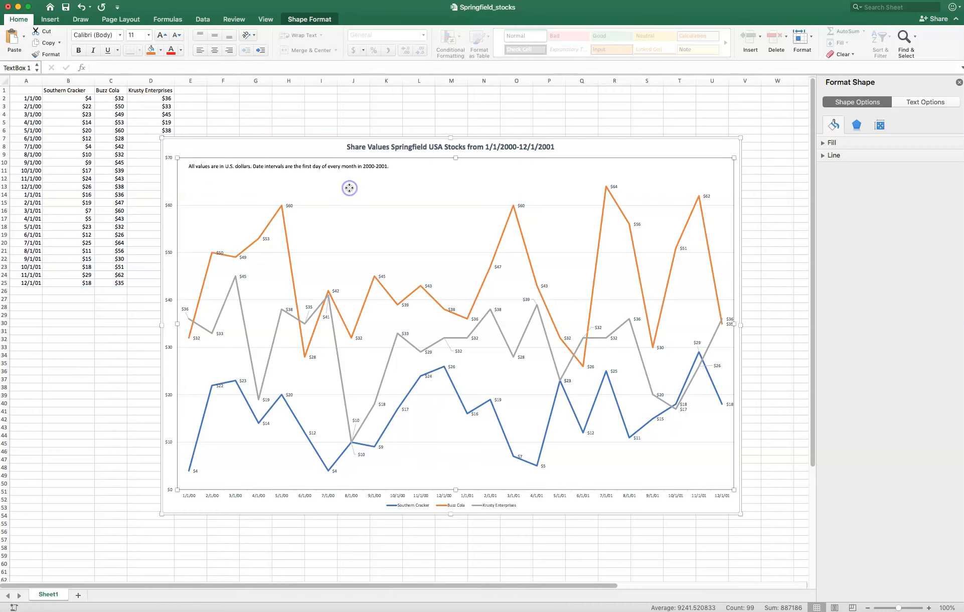
{"action": "left_click", "coordinate": [381, 168]}
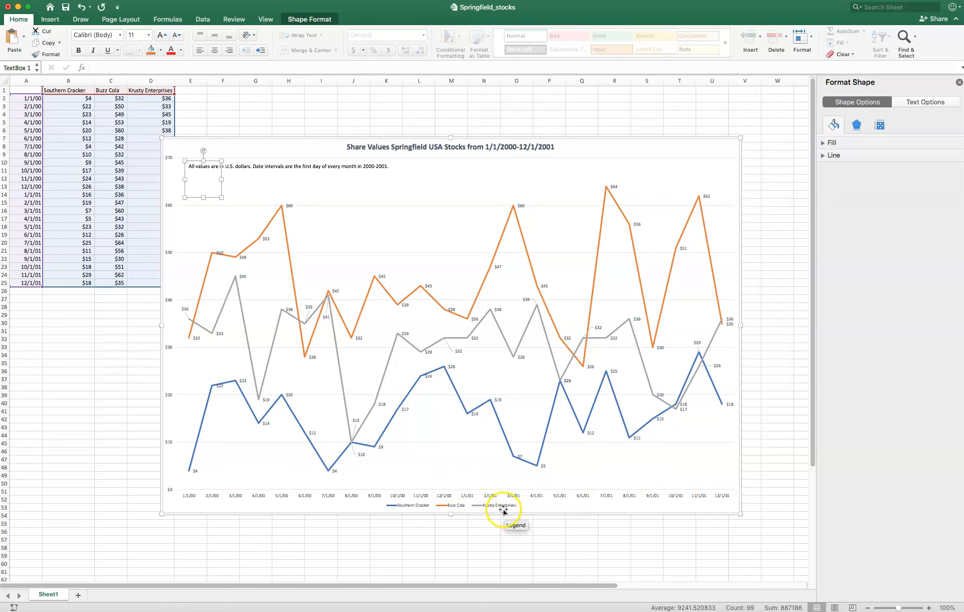
- Try to recolor the gray Krusty Enterprises line green from its 2/1/00 point
{"action": "left_click", "coordinate": [489, 315]}
{"action": "left_click", "coordinate": [522, 329]}
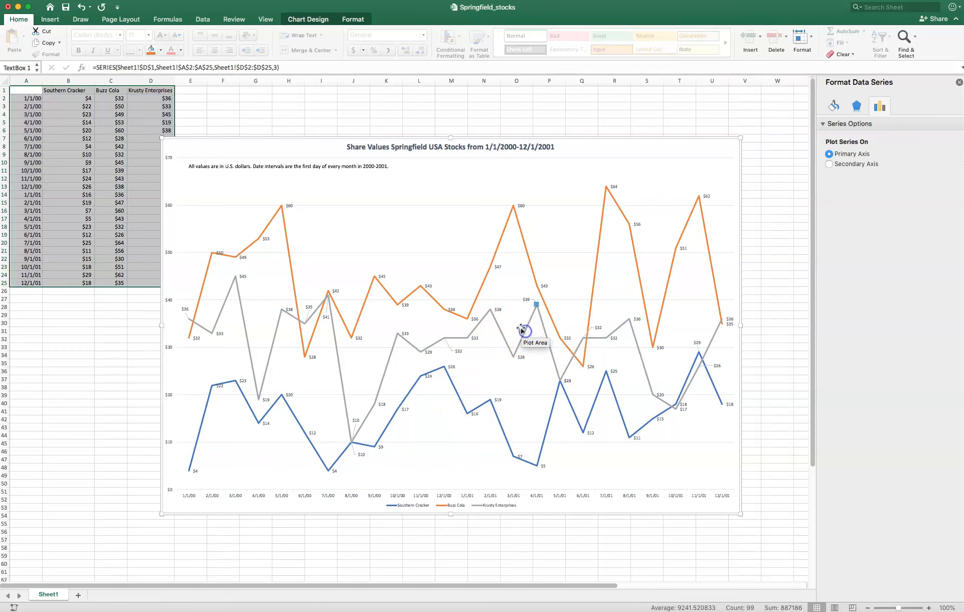
{"action": "left_click", "coordinate": [197, 326]}
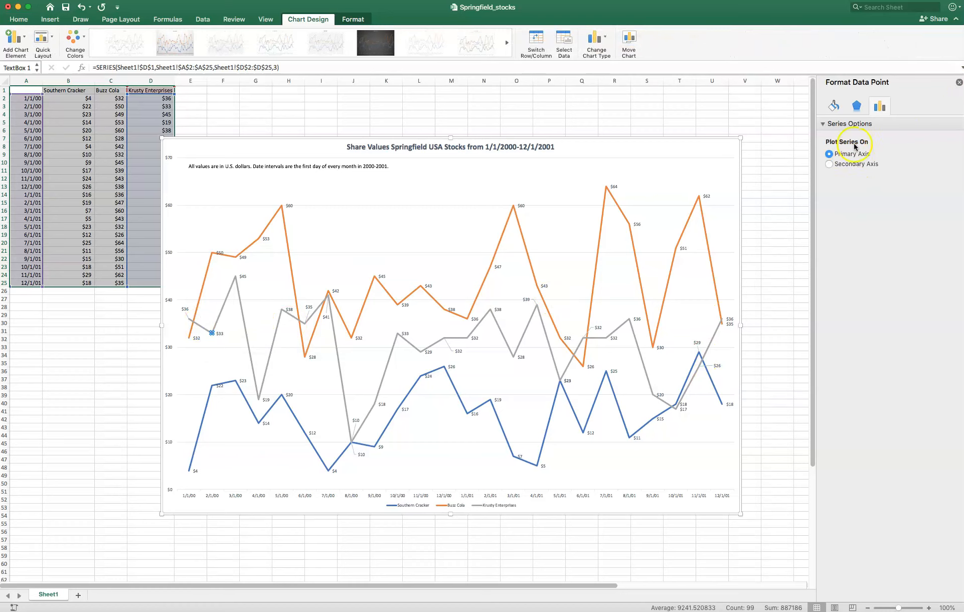
{"action": "left_click", "coordinate": [834, 106]}
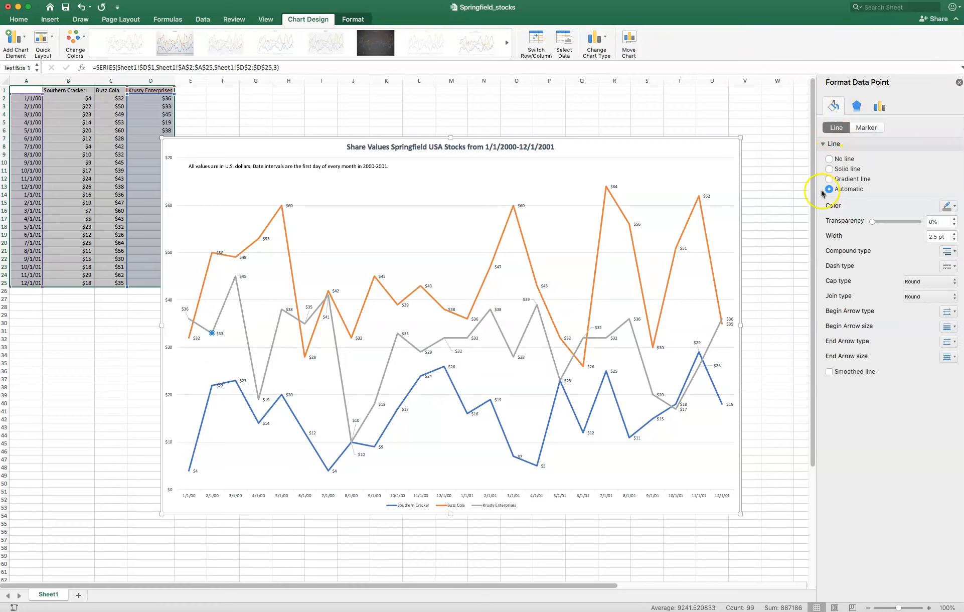
{"action": "left_click", "coordinate": [954, 208]}
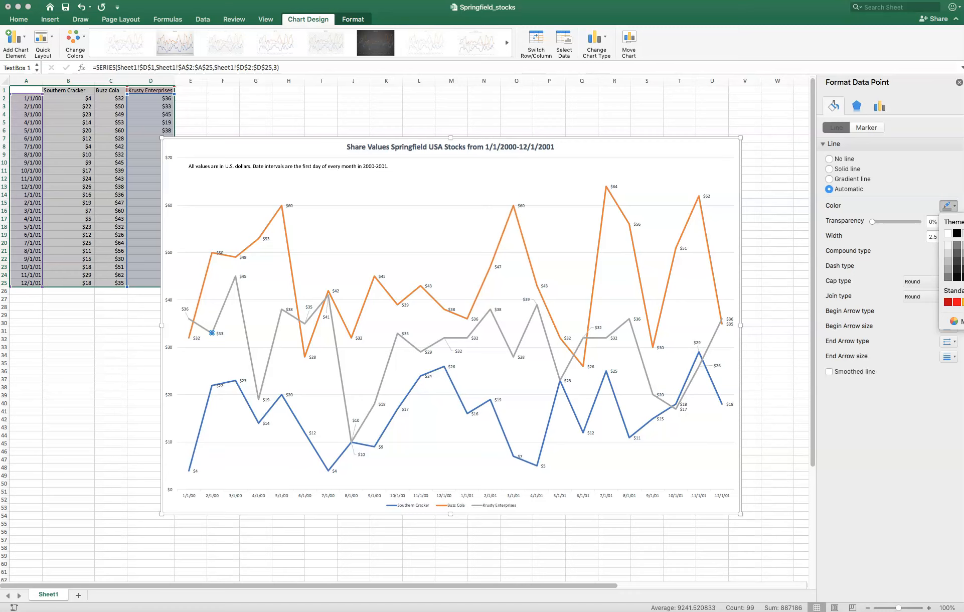
{"action": "left_click", "coordinate": [962, 302]}
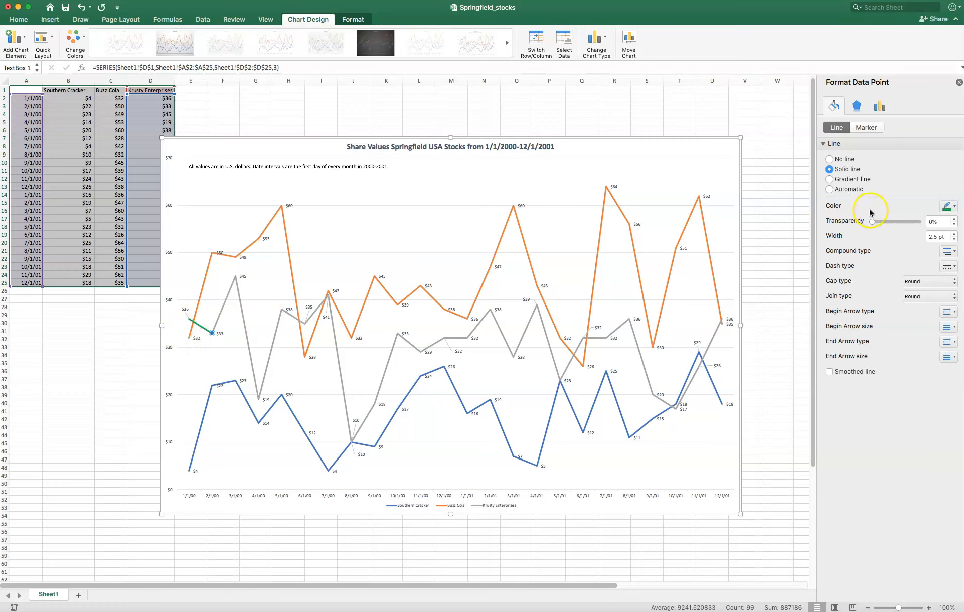
{"action": "left_click", "coordinate": [81, 7]}
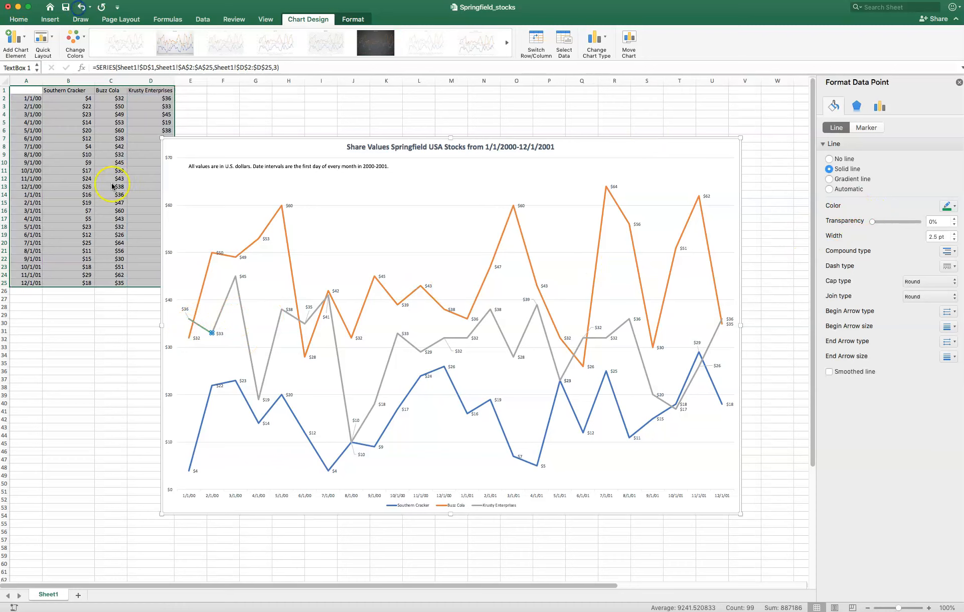
- Try to recolor the Krusty Enterprises line green again, using its 4/1/00 point
{"action": "left_click", "coordinate": [195, 326]}
{"action": "left_click", "coordinate": [195, 326]}
{"action": "left_click", "coordinate": [240, 296]}
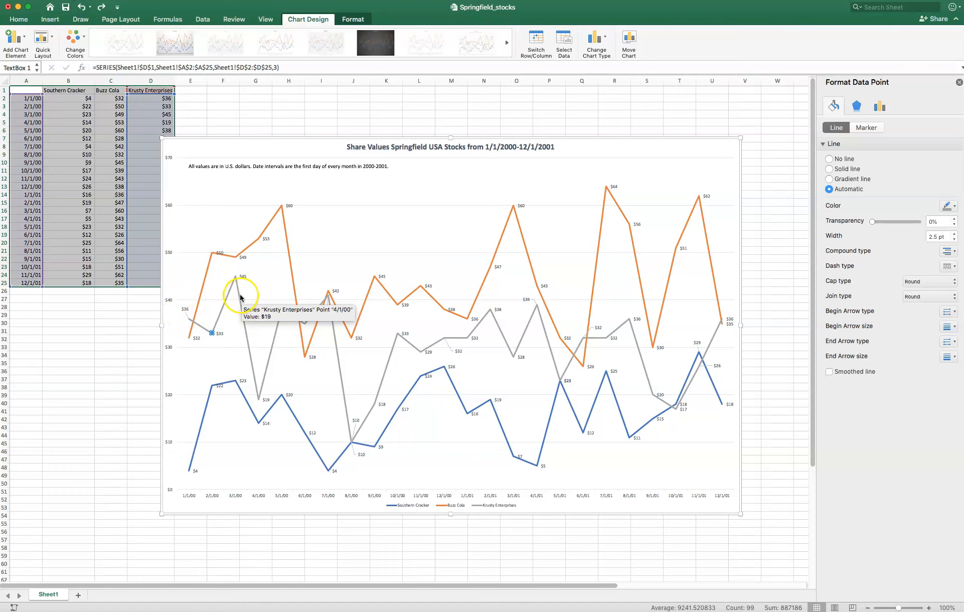
{"action": "left_click", "coordinate": [248, 351]}
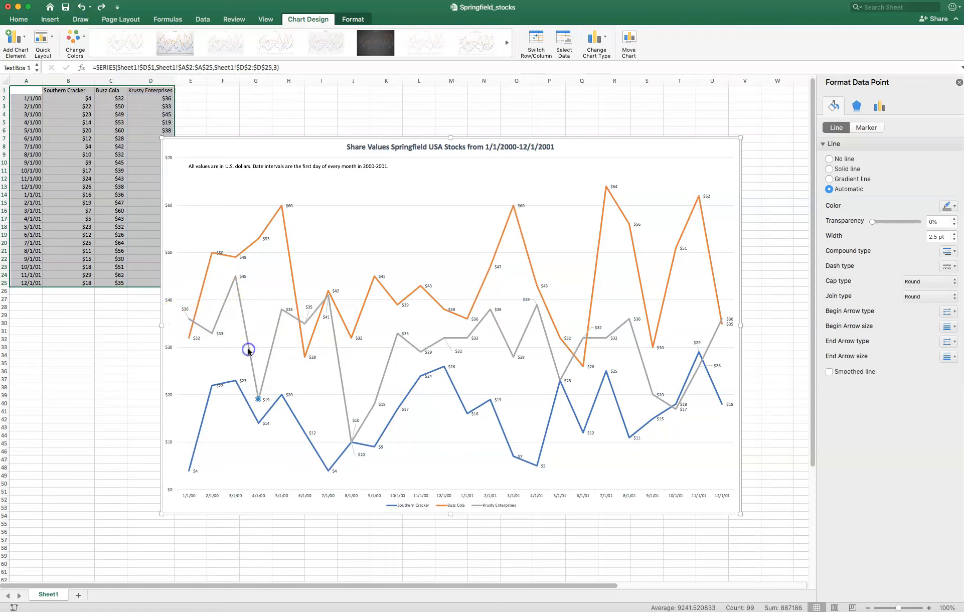
{"action": "left_click", "coordinate": [947, 205]}
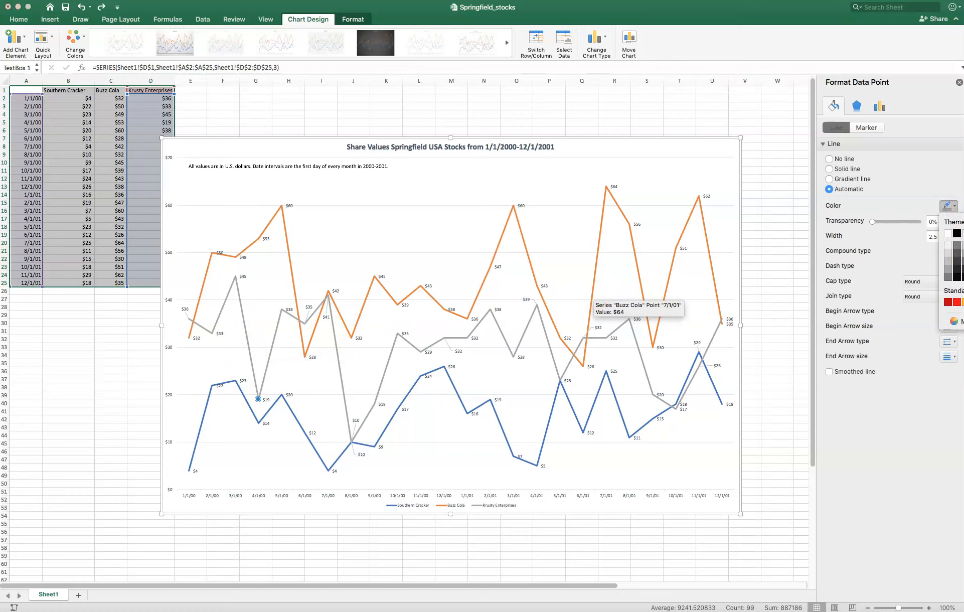
{"action": "left_click", "coordinate": [963, 302]}
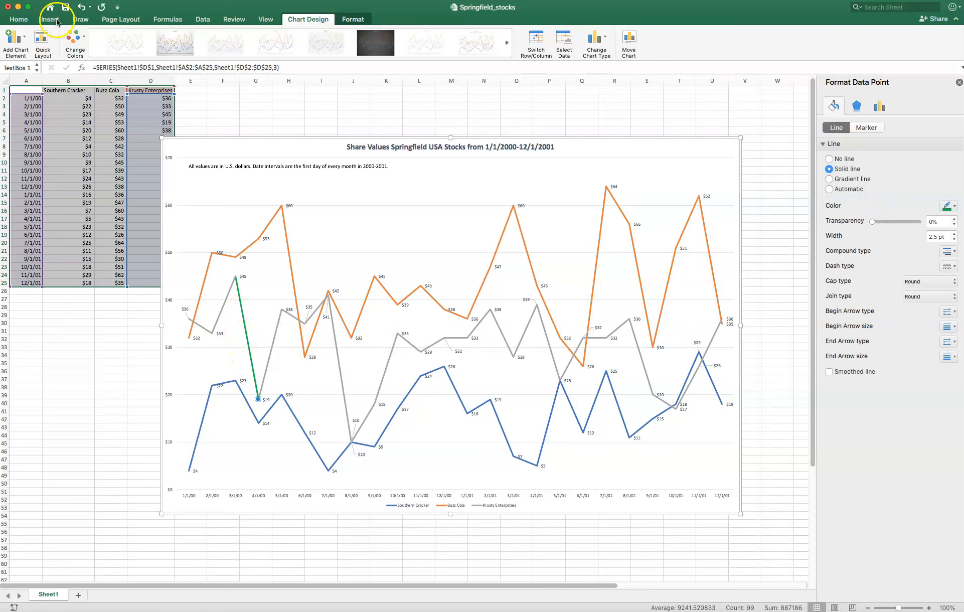
- Undo the single-segment recoloring and make the entire Krusty Enterprises line green
{"action": "left_click", "coordinate": [81, 7]}
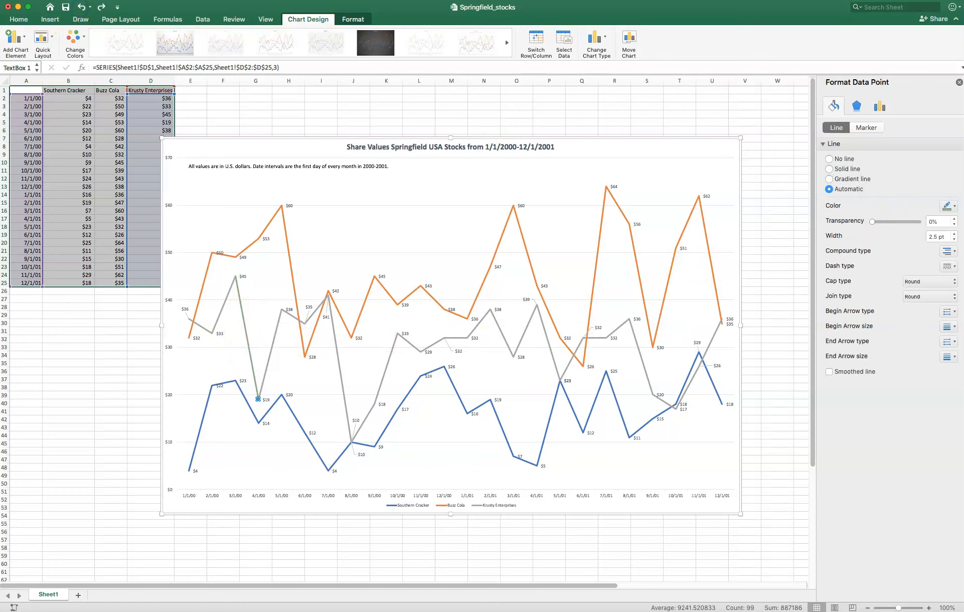
{"action": "left_click", "coordinate": [101, 7]}
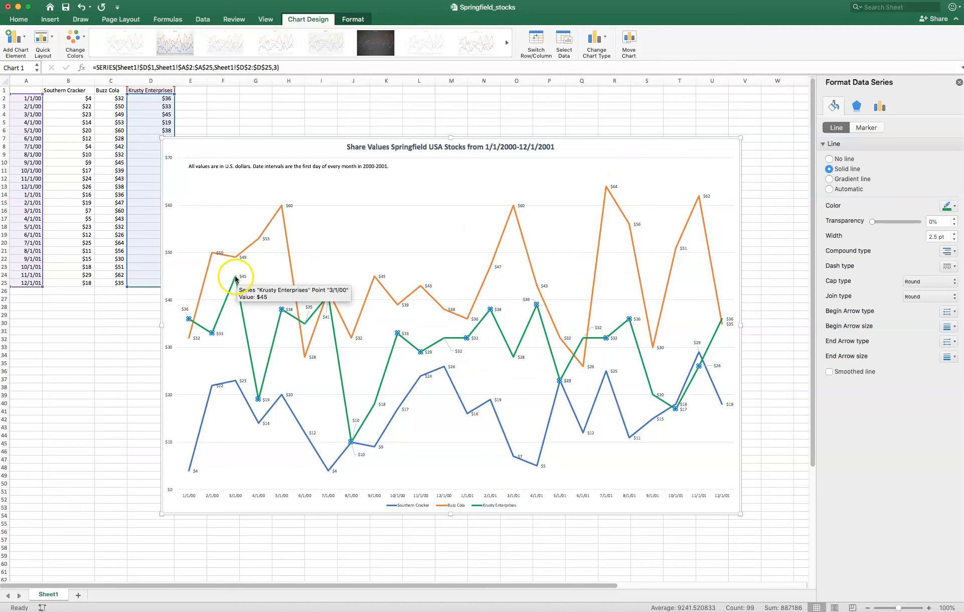
- Add a solid black border around the Krusty Enterprises data labels
{"action": "left_click", "coordinate": [185, 309]}
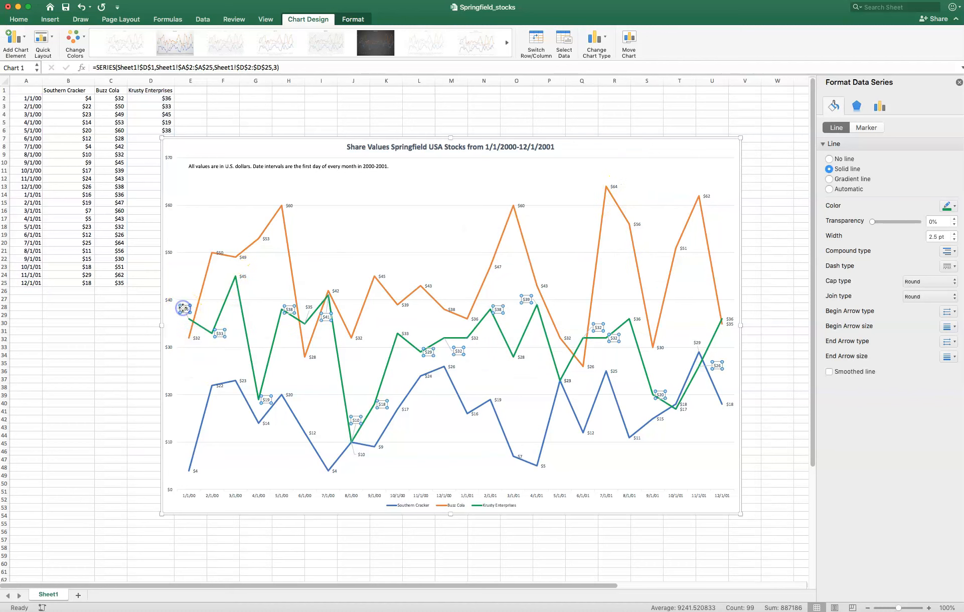
{"action": "left_click", "coordinate": [935, 250]}
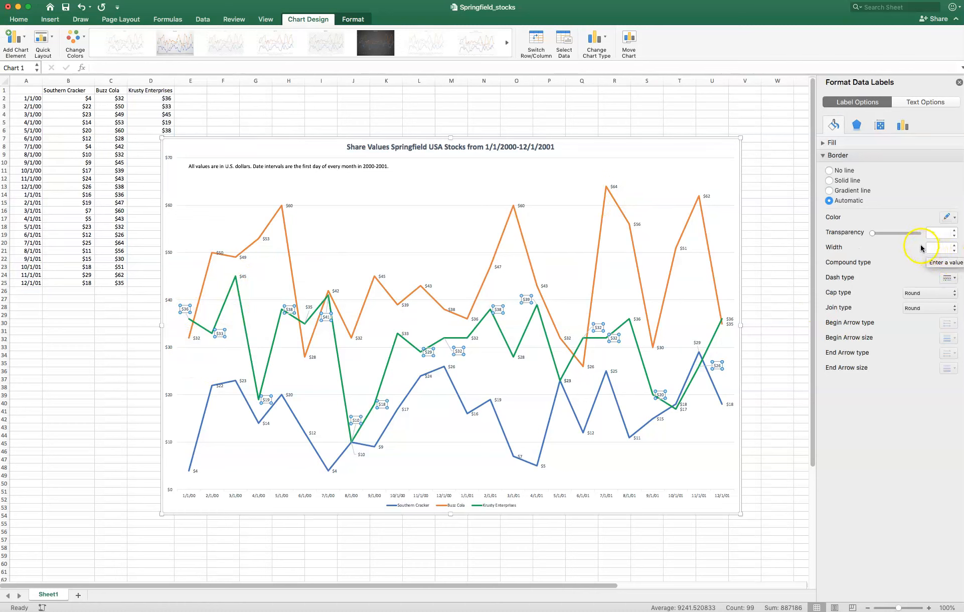
{"action": "left_click", "coordinate": [947, 217]}
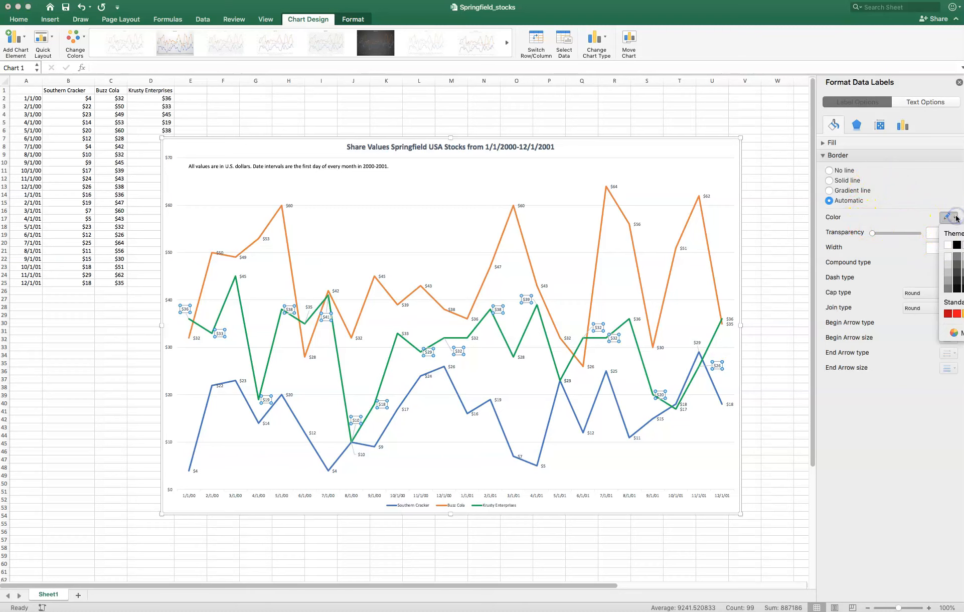
{"action": "left_click", "coordinate": [956, 244]}
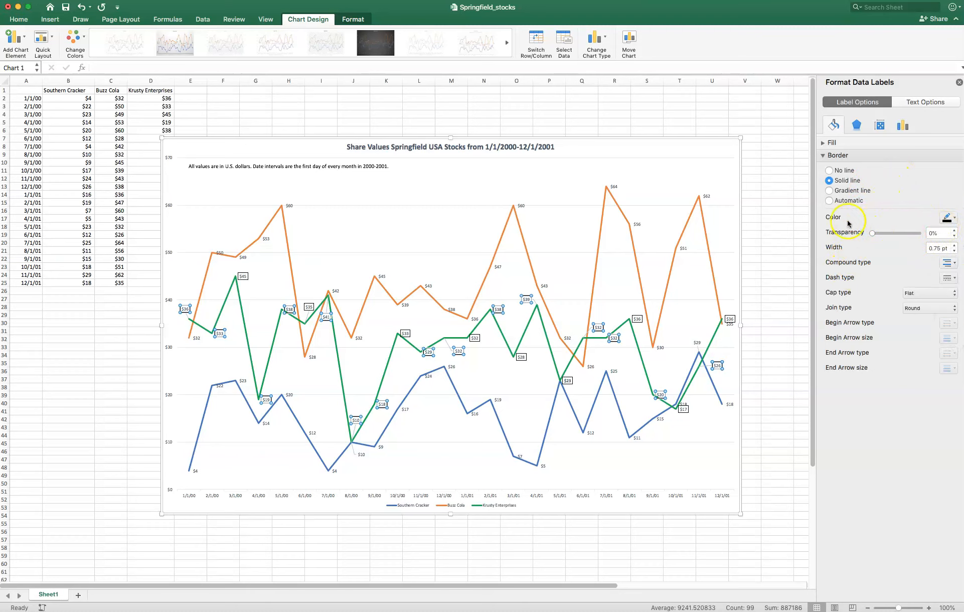
{"action": "left_click", "coordinate": [919, 104]}
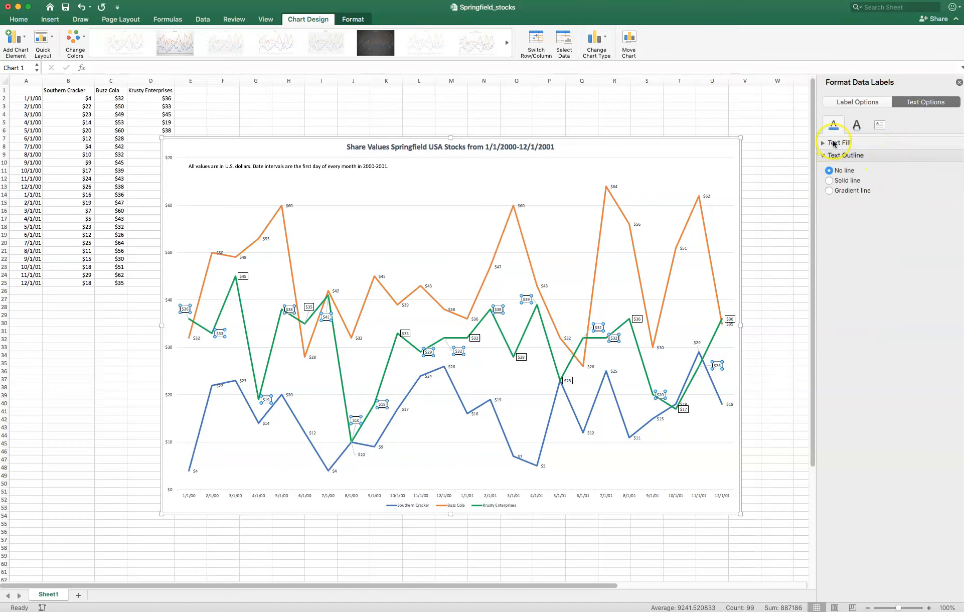
{"action": "left_click", "coordinate": [856, 125]}
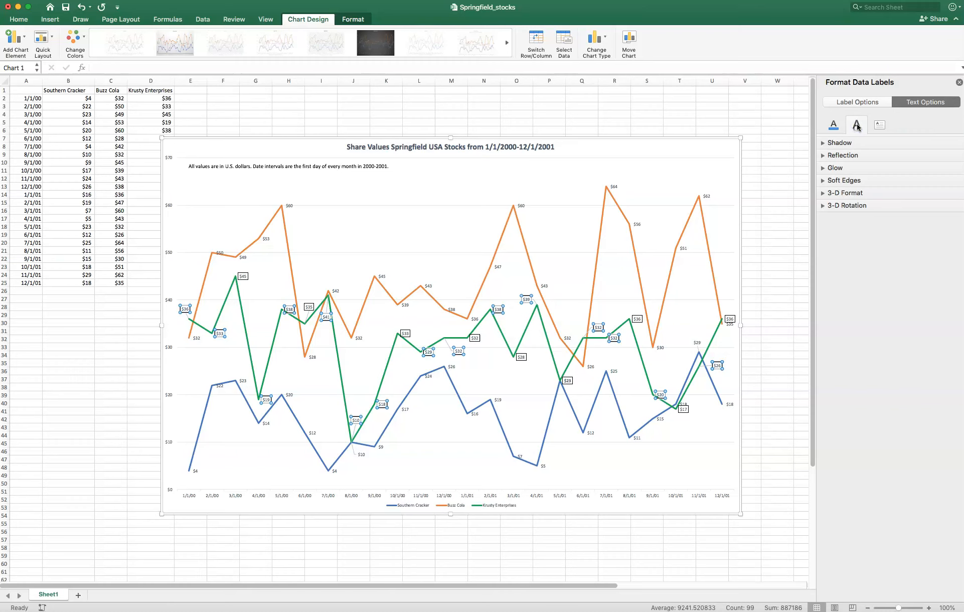
{"action": "left_click", "coordinate": [833, 125]}
{"action": "left_click", "coordinate": [878, 126]}
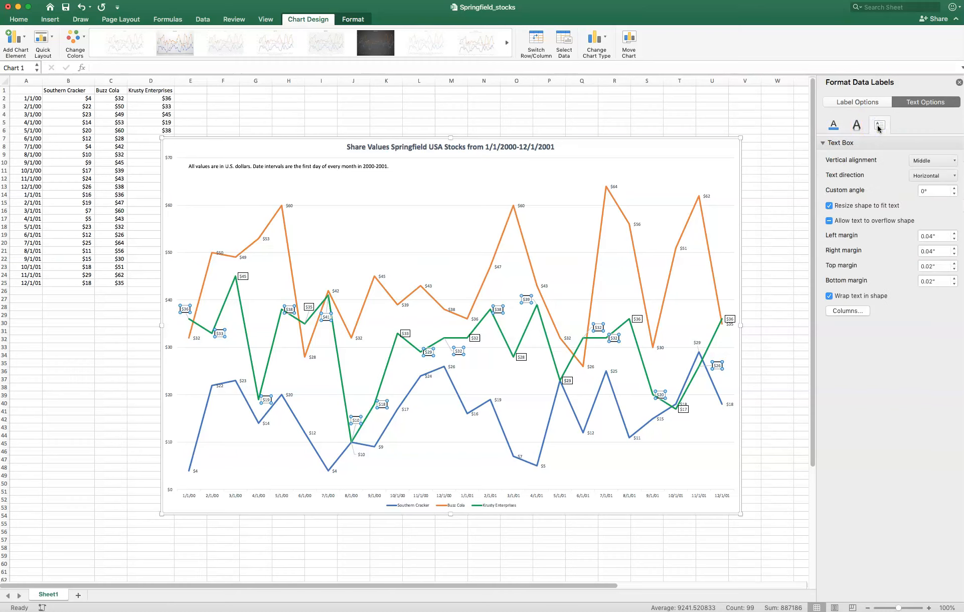
{"action": "left_click", "coordinate": [833, 128]}
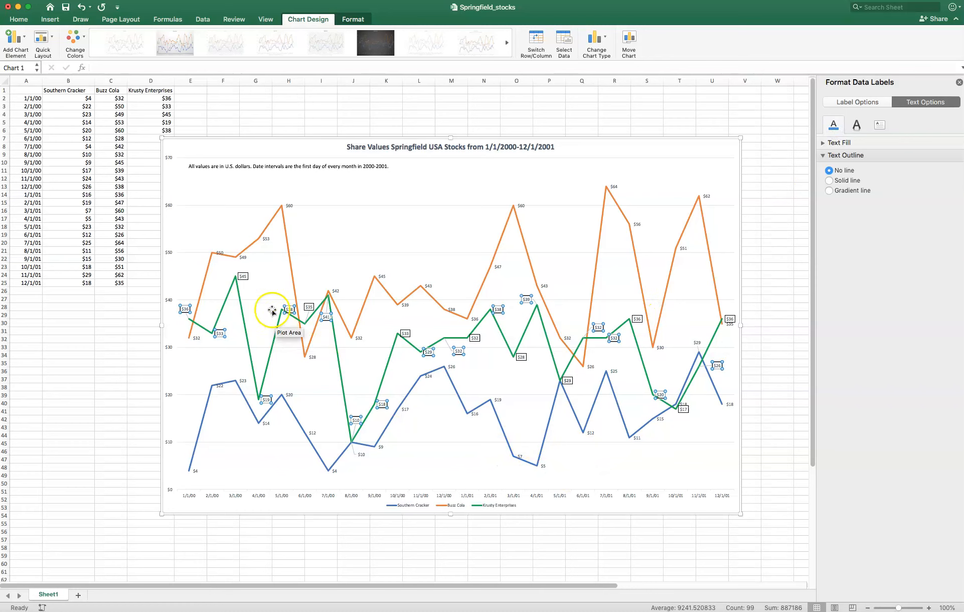
- Add a solid black border around the Buzz Cola data labels
{"action": "left_click", "coordinate": [216, 252]}
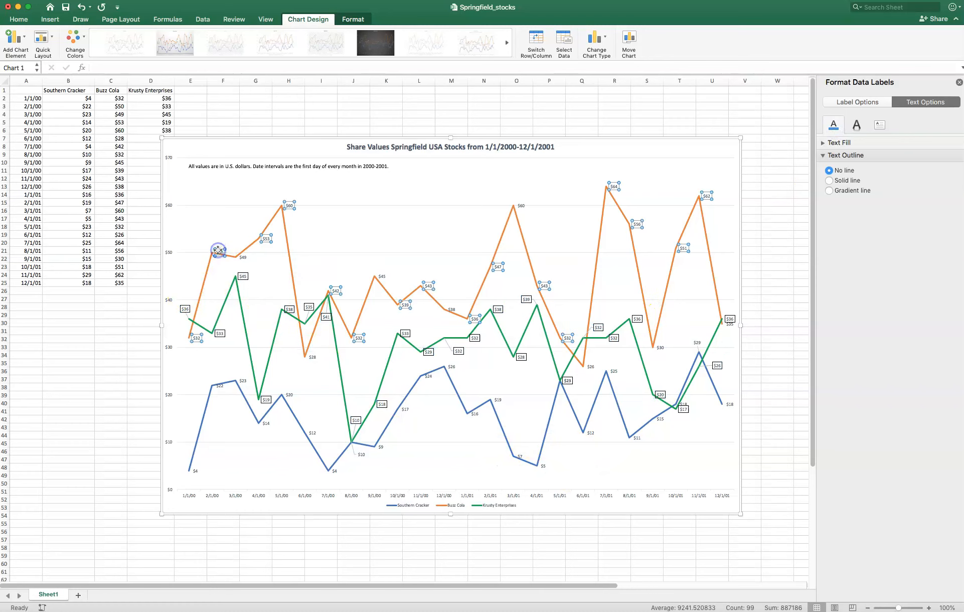
{"action": "left_click", "coordinate": [852, 102]}
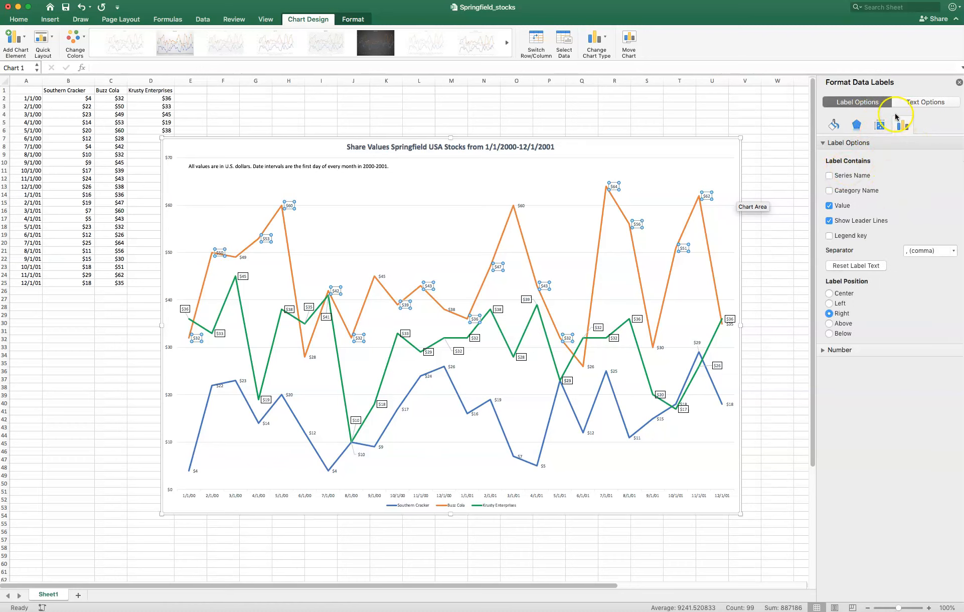
{"action": "left_click", "coordinate": [833, 125]}
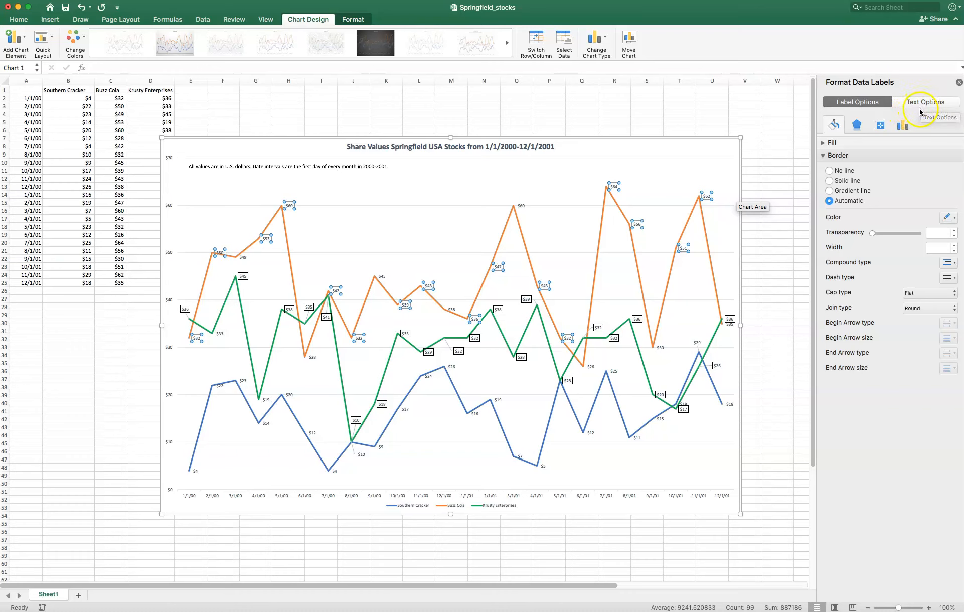
{"action": "left_click", "coordinate": [954, 219]}
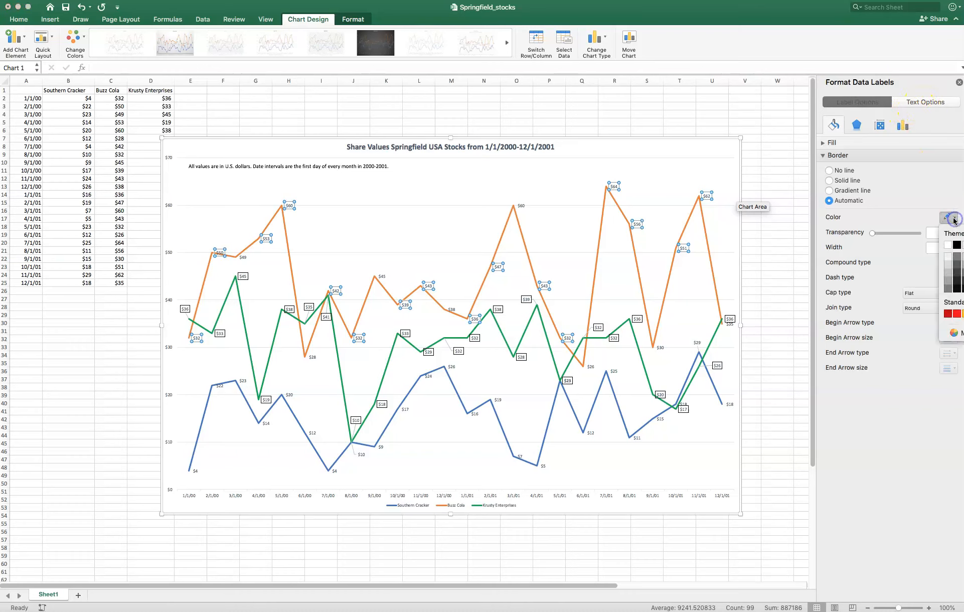
{"action": "left_click", "coordinate": [956, 245]}
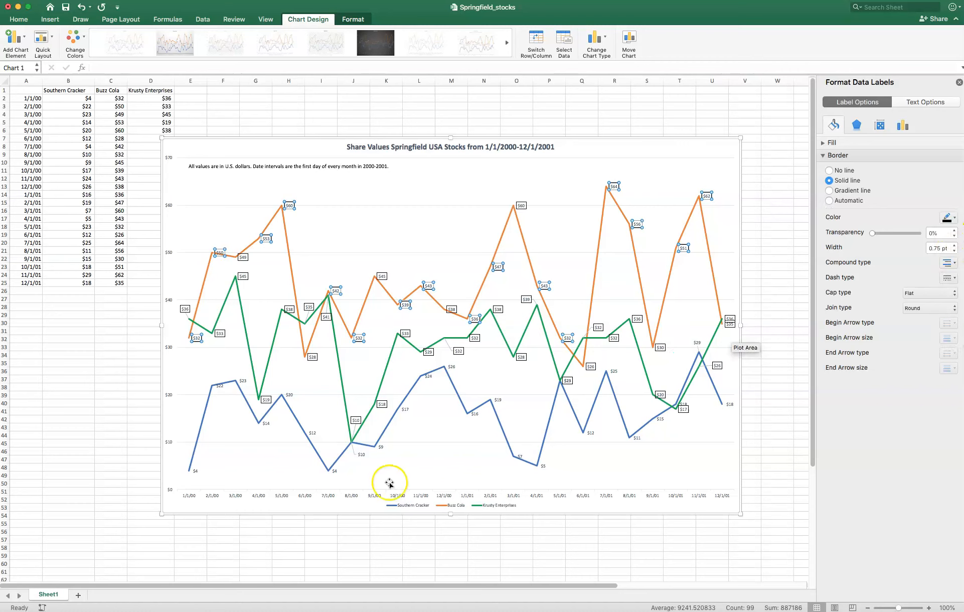
- Add a solid black border around the Southern Cracker data labels
{"action": "left_click", "coordinate": [195, 471]}
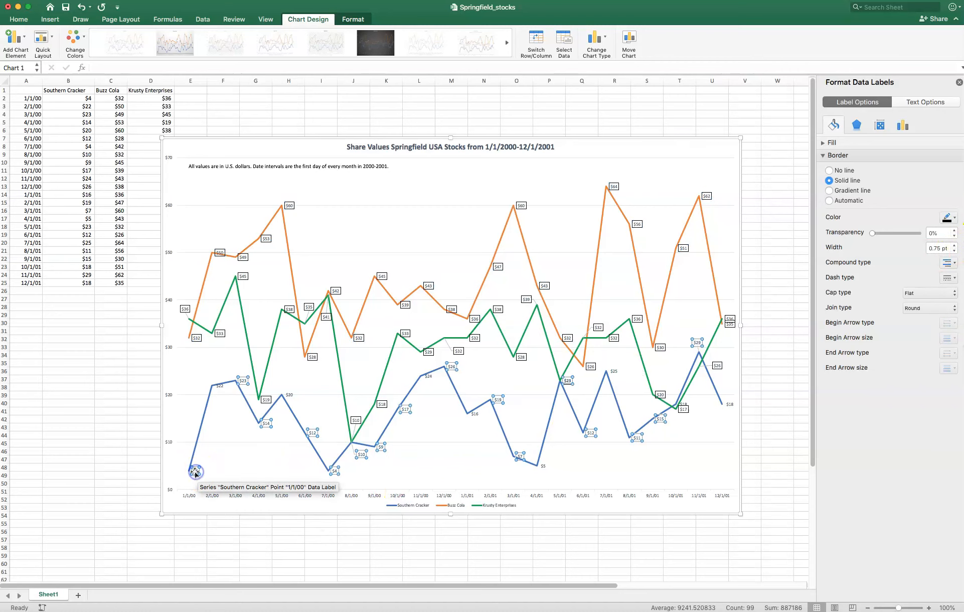
{"action": "left_click", "coordinate": [947, 218]}
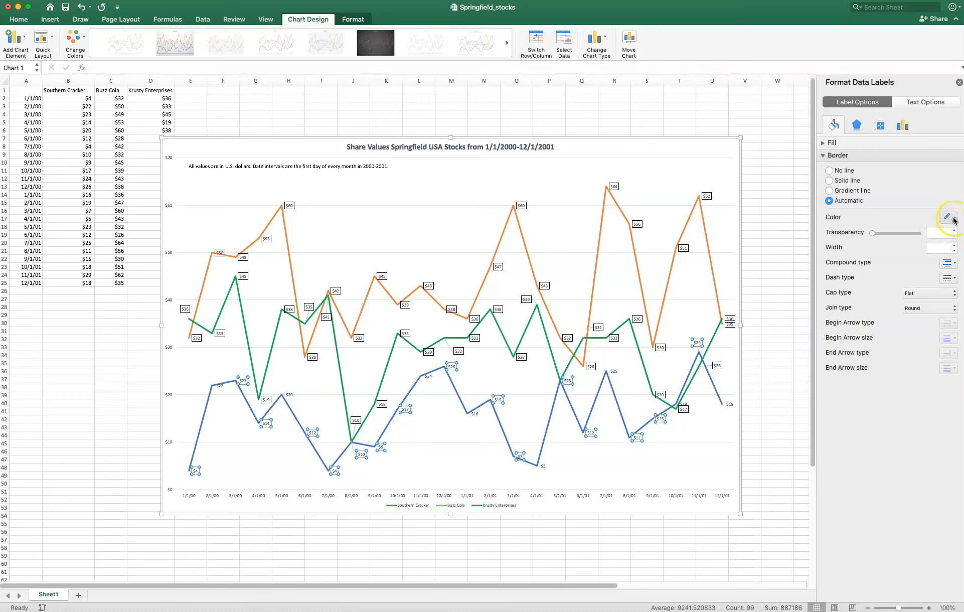
{"action": "left_click", "coordinate": [955, 257]}
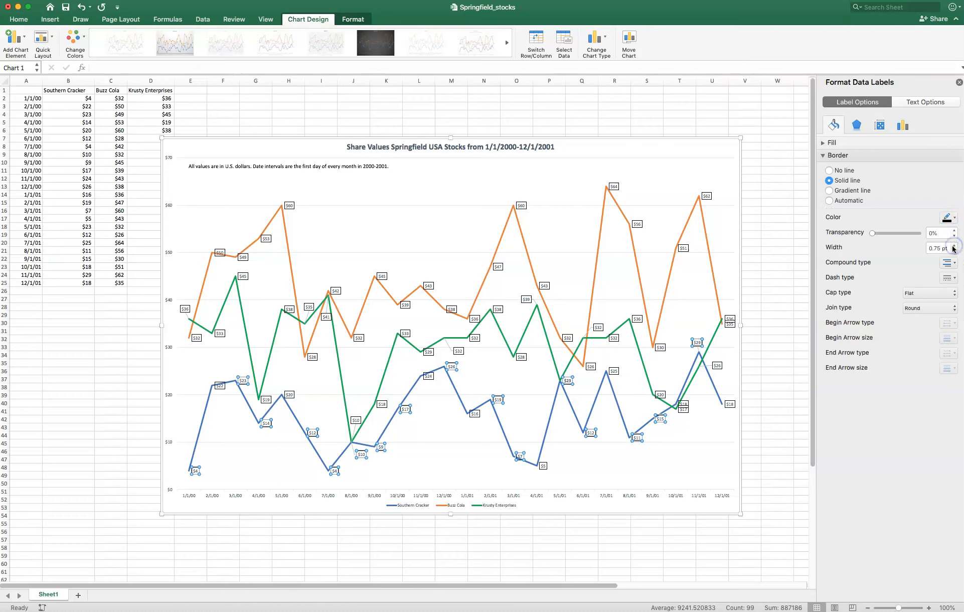
{"action": "left_click", "coordinate": [705, 450]}
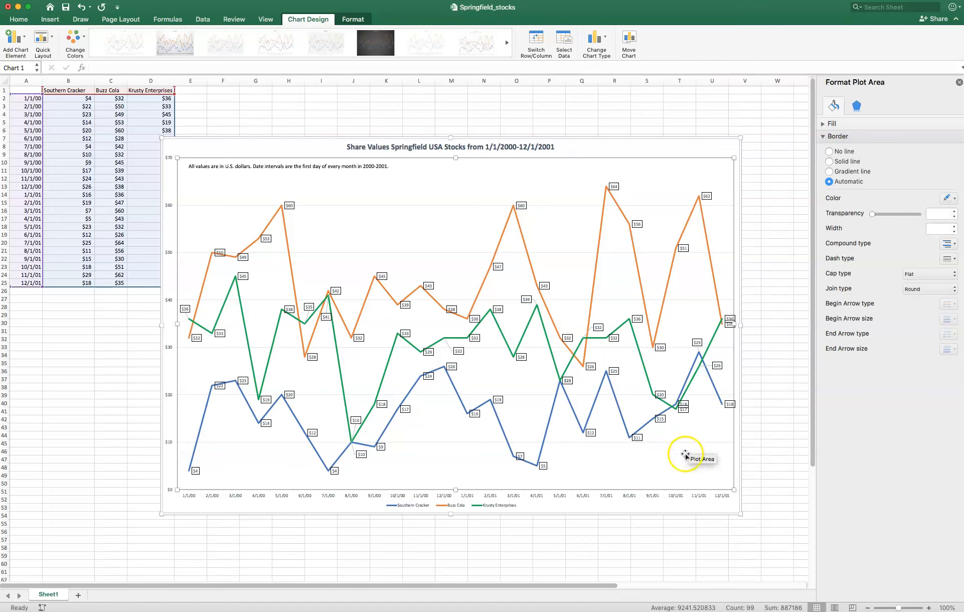
- Select the full annotation text below the chart title and close the formatting pane
{"action": "left_click", "coordinate": [341, 166]}
{"action": "left_click", "coordinate": [387, 166]}
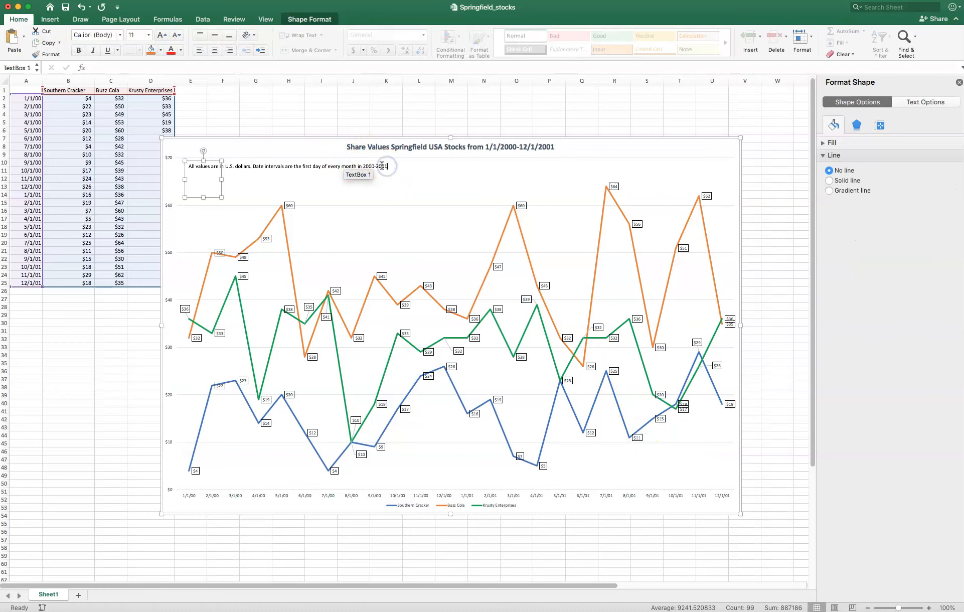
{"action": "left_click_drag", "start_coordinate": [189, 166], "coordinate": [388, 164]}
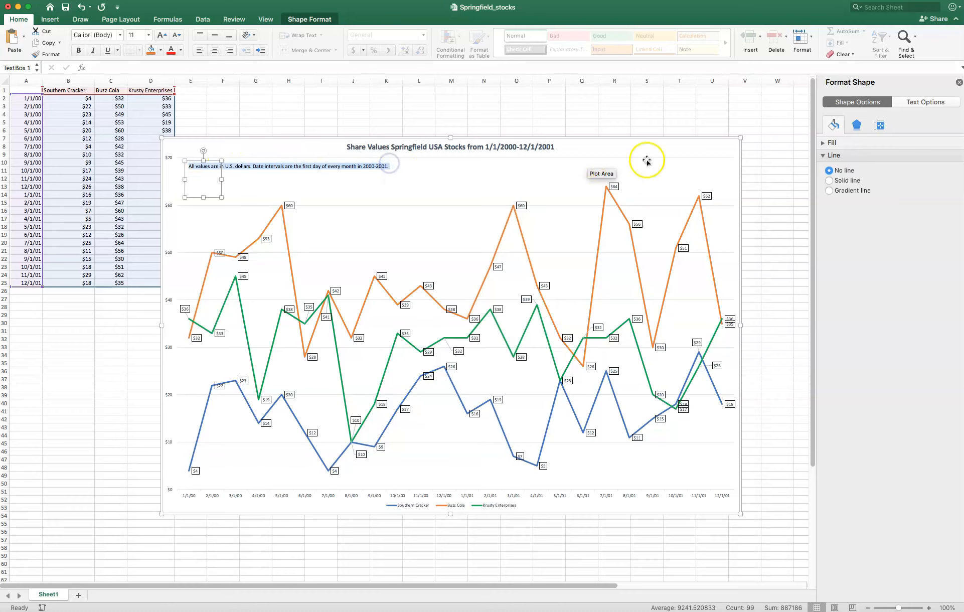
{"action": "left_click", "coordinate": [924, 104]}
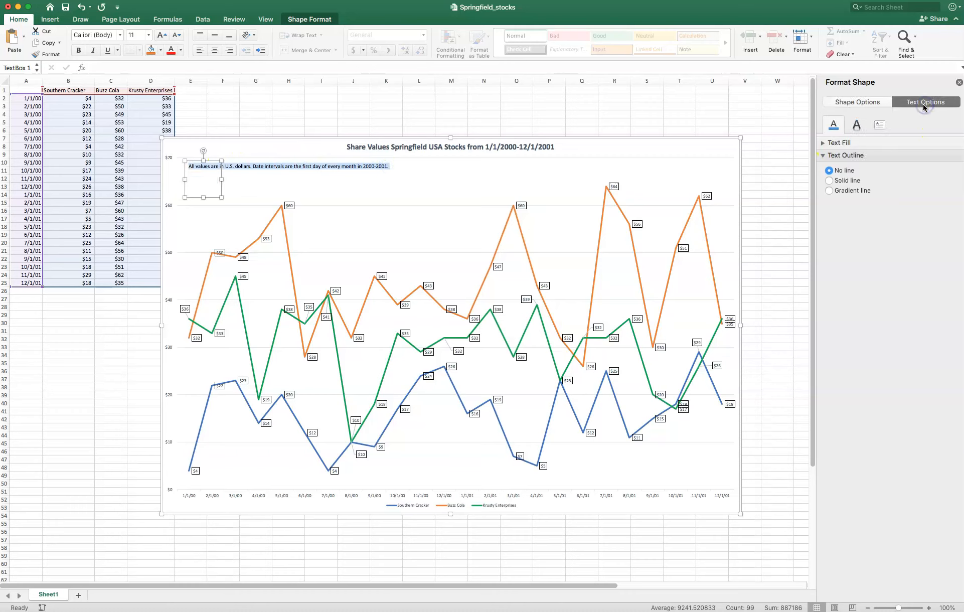
{"action": "left_click", "coordinate": [857, 126]}
{"action": "left_click", "coordinate": [830, 127]}
{"action": "left_click", "coordinate": [858, 102]}
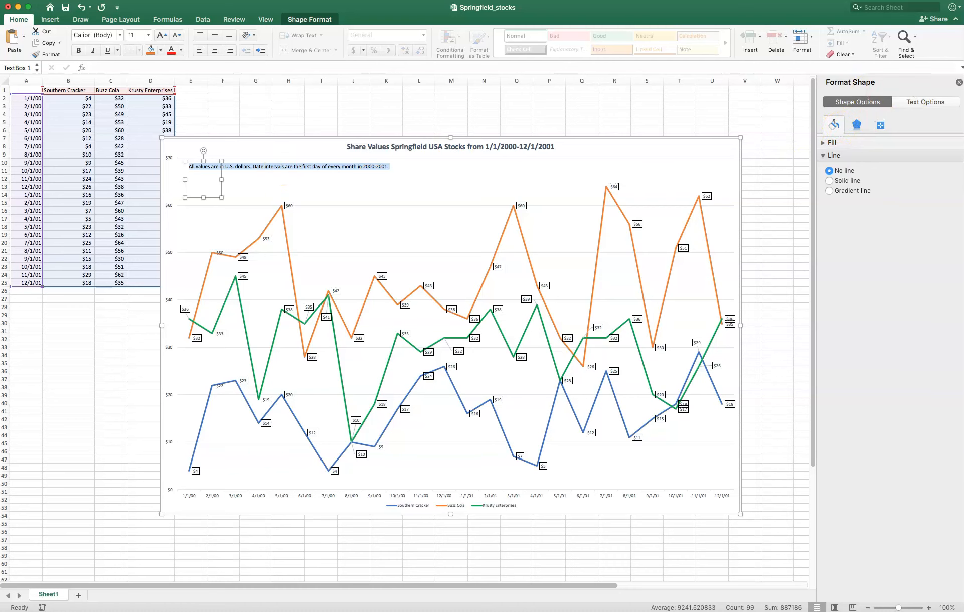
{"action": "left_click", "coordinate": [958, 82]}
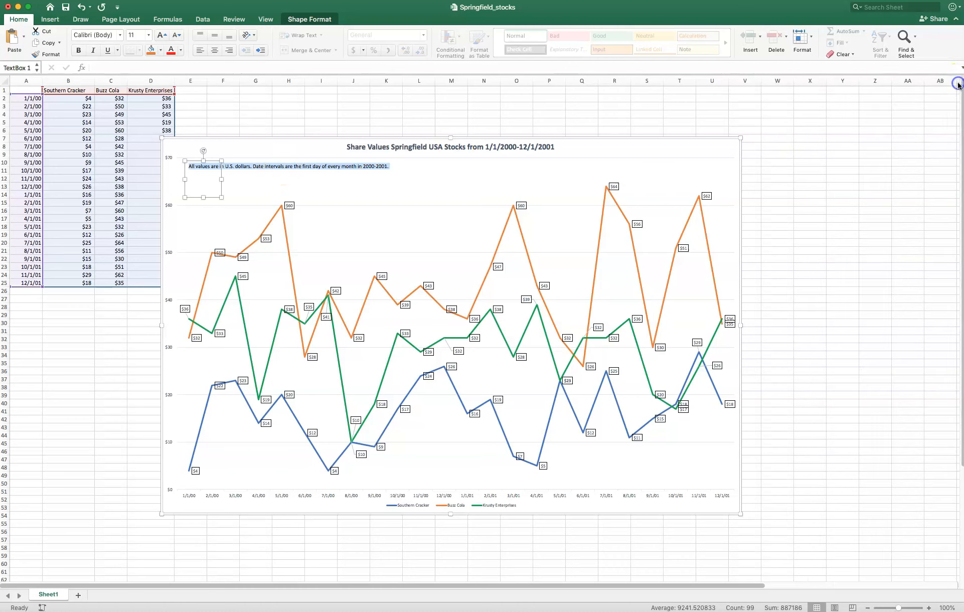
- Set the selected annotation text to bold at font size 14
{"action": "right_click", "coordinate": [353, 169]}
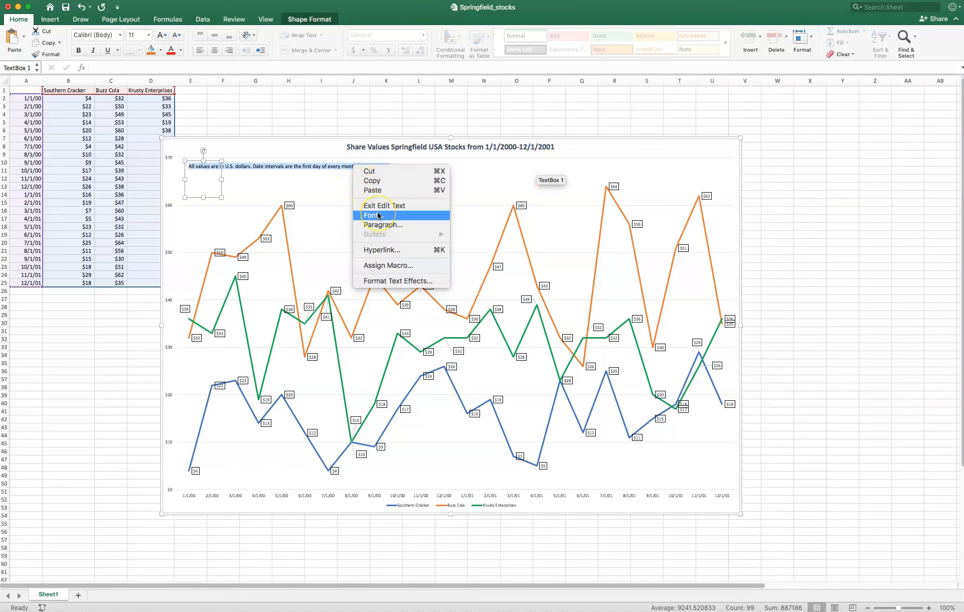
{"action": "left_click", "coordinate": [394, 216]}
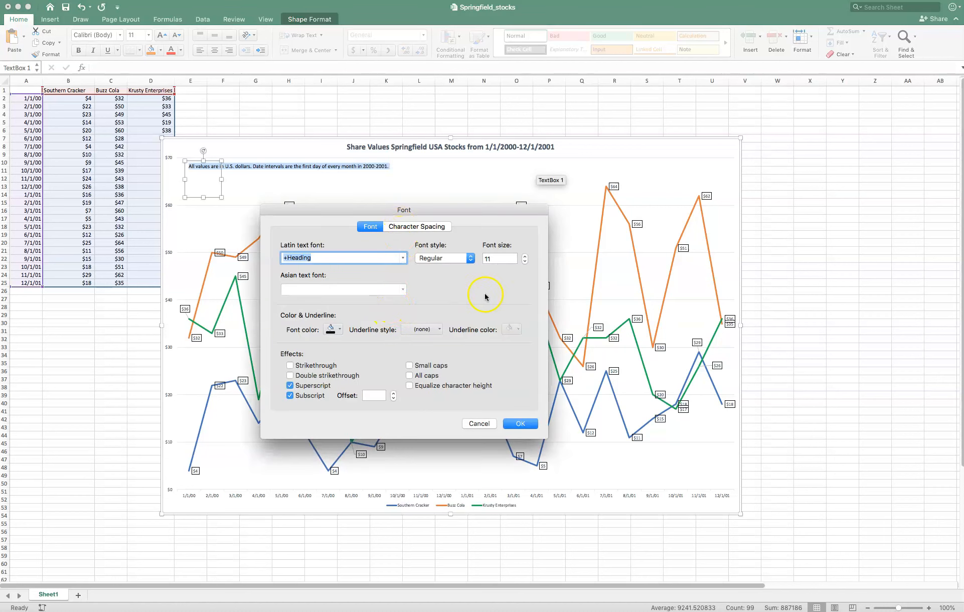
{"action": "left_click", "coordinate": [471, 258]}
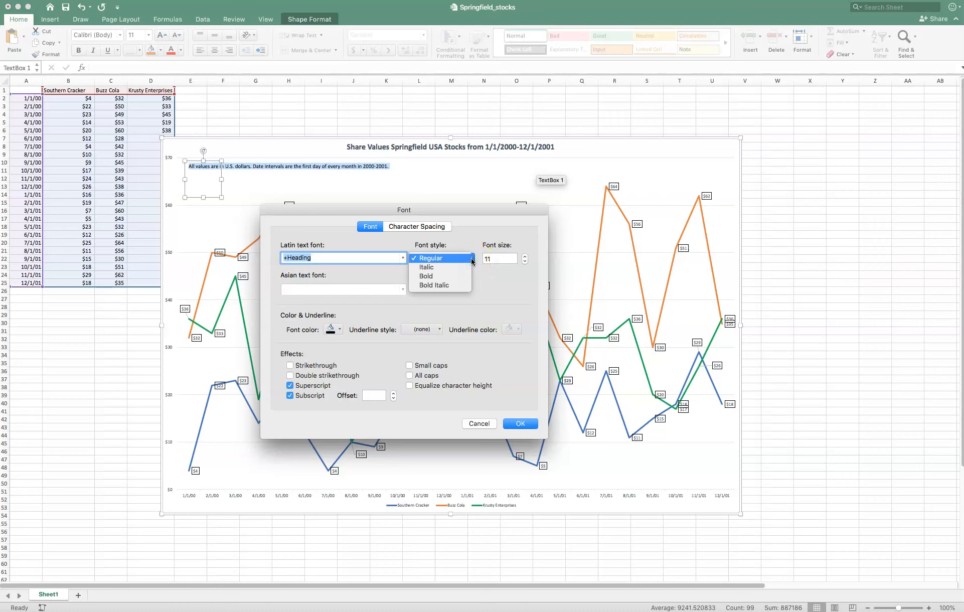
{"action": "left_click", "coordinate": [472, 260]}
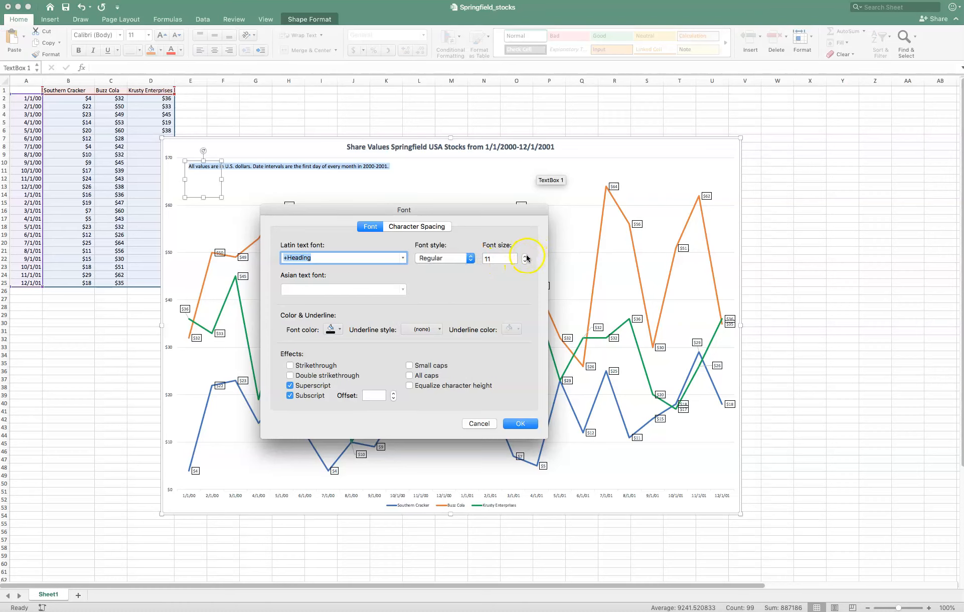
{"action": "left_click", "coordinate": [484, 258]}
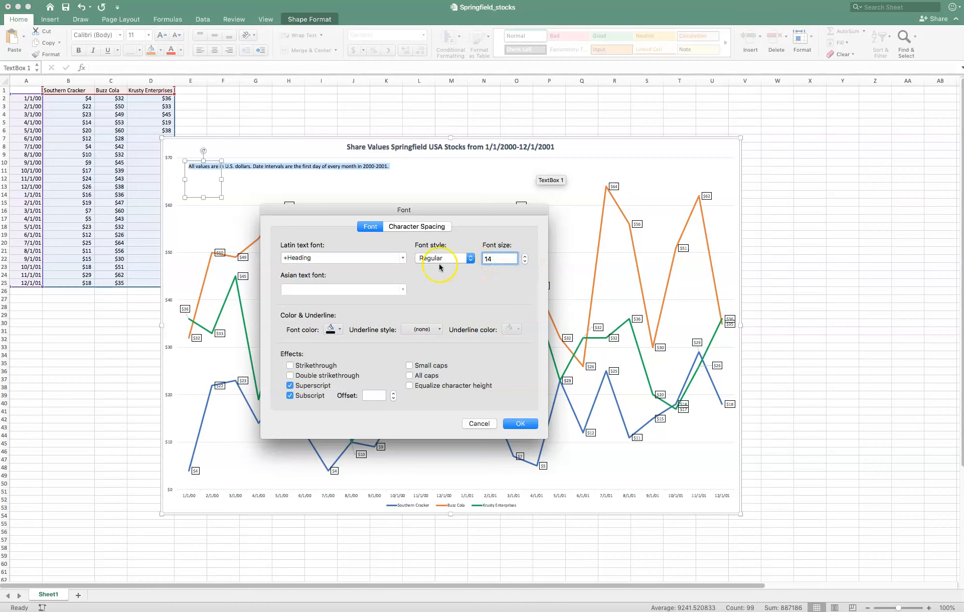
{"action": "left_click", "coordinate": [470, 258]}
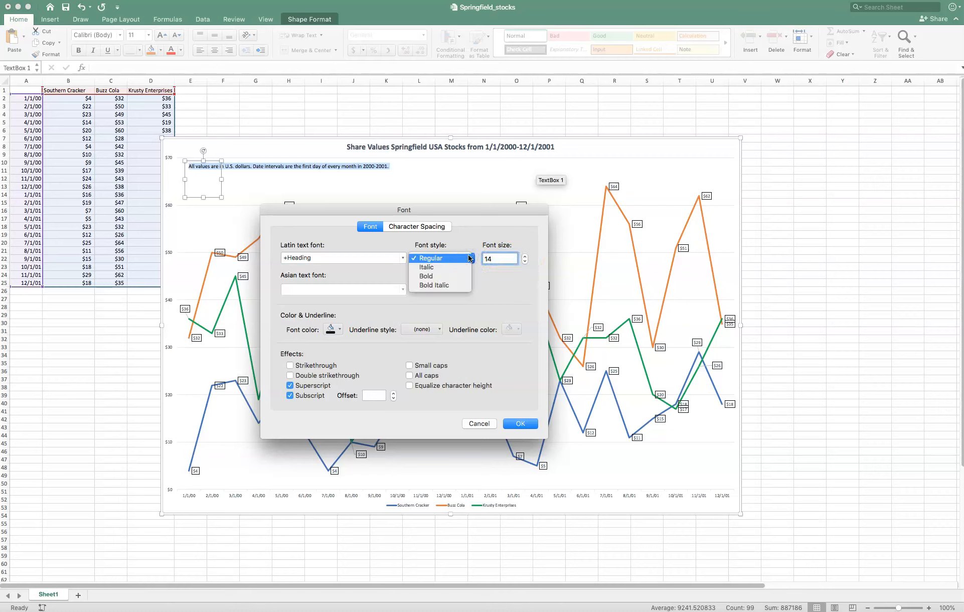
{"action": "left_click", "coordinate": [427, 276]}
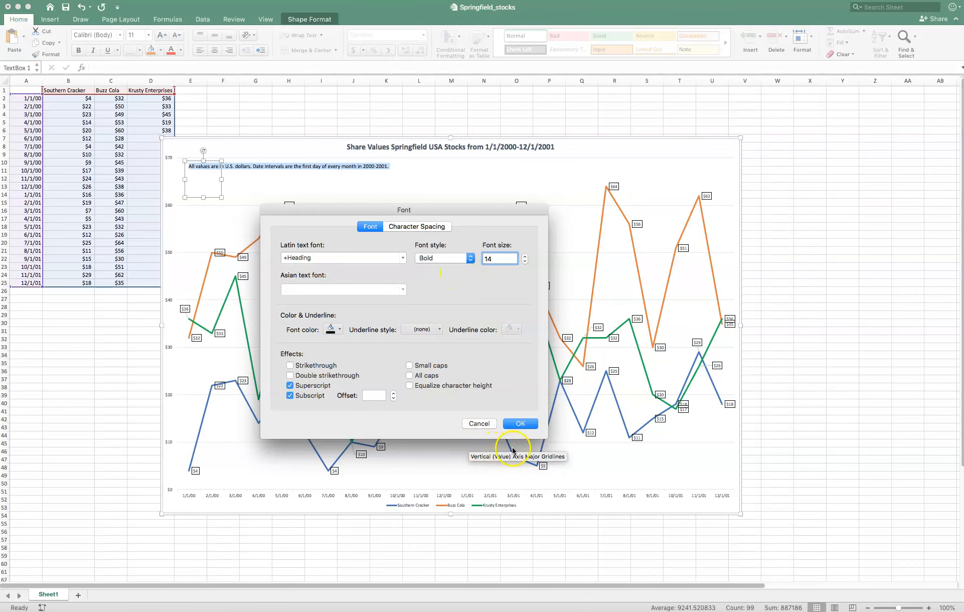
{"action": "left_click", "coordinate": [518, 424]}
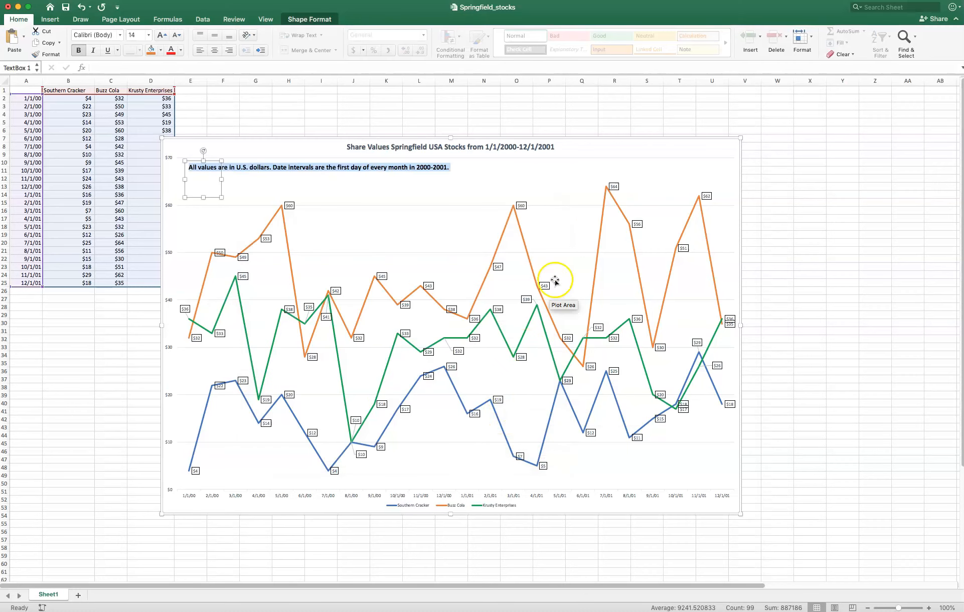
- Set the chart title's font size to 18 and its font color to black
{"action": "left_click", "coordinate": [552, 146]}
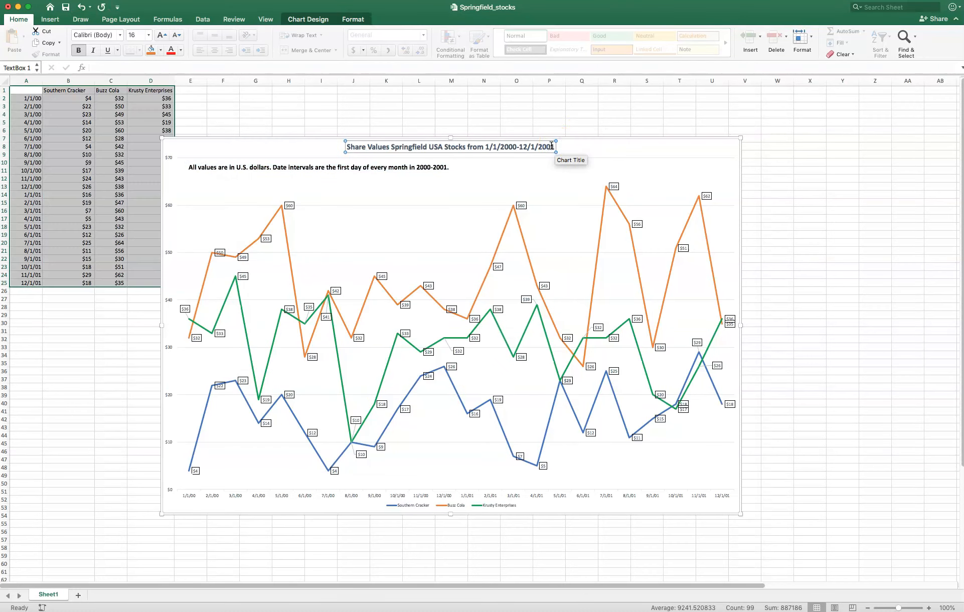
{"action": "left_click_drag", "start_coordinate": [552, 145], "coordinate": [355, 149]}
{"action": "right_click", "coordinate": [355, 149]}
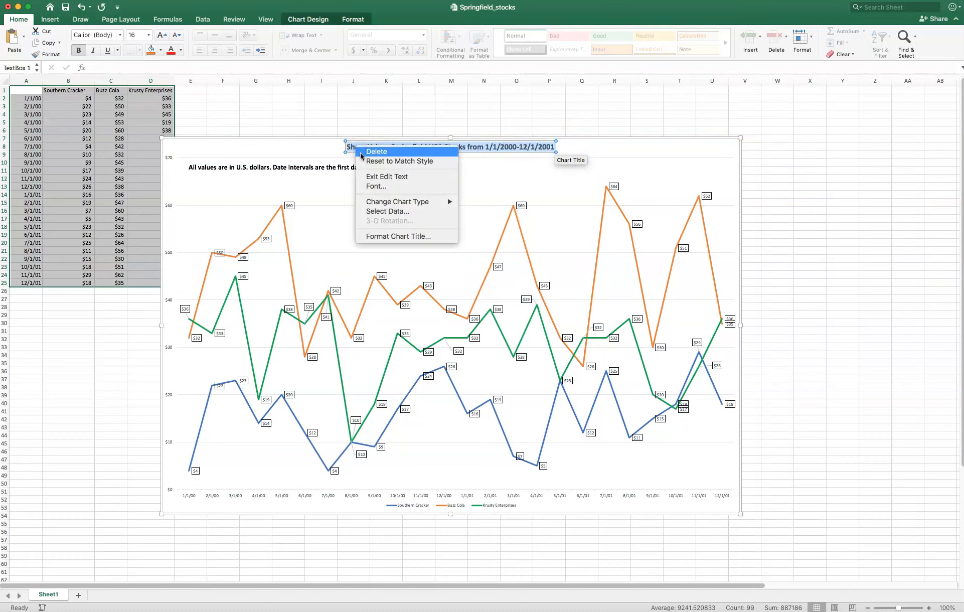
{"action": "left_click", "coordinate": [378, 187]}
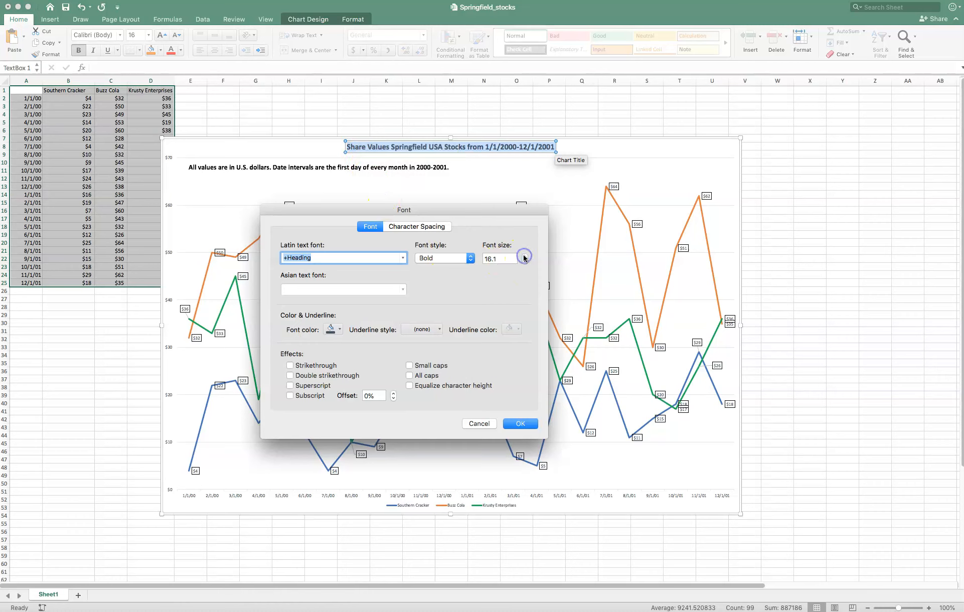
{"action": "double_click", "coordinate": [499, 258]}
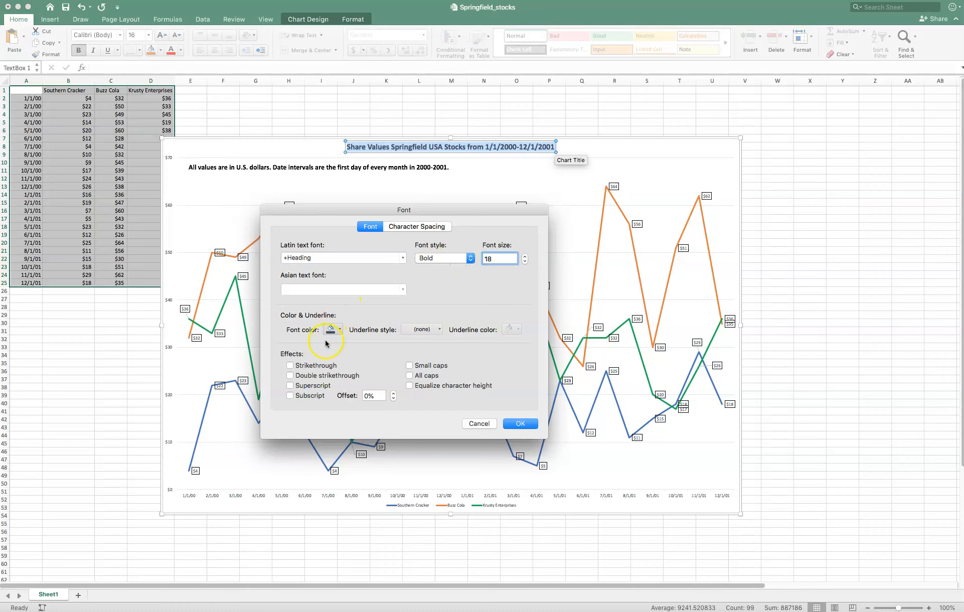
{"action": "left_click", "coordinate": [339, 331]}
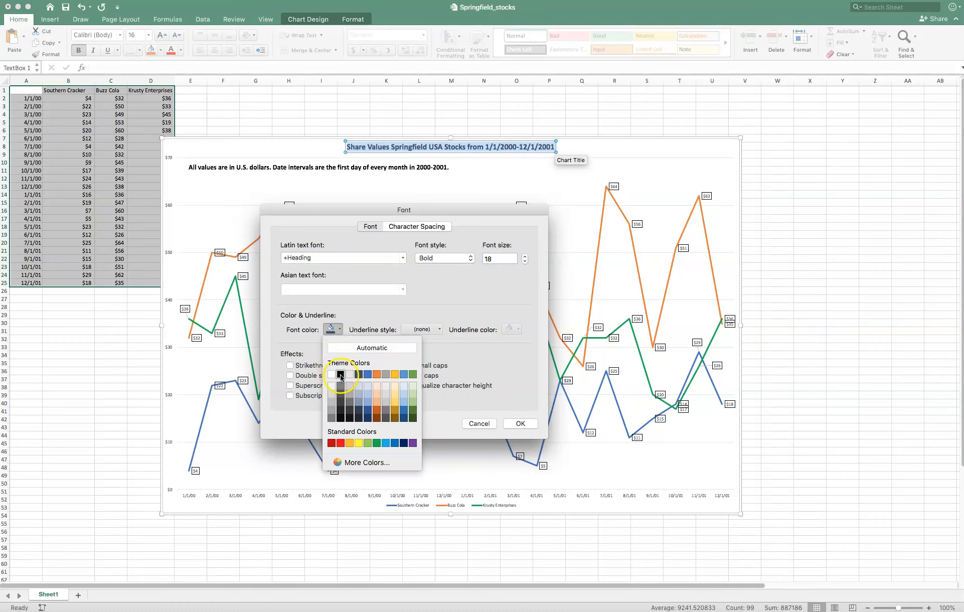
{"action": "left_click", "coordinate": [339, 375]}
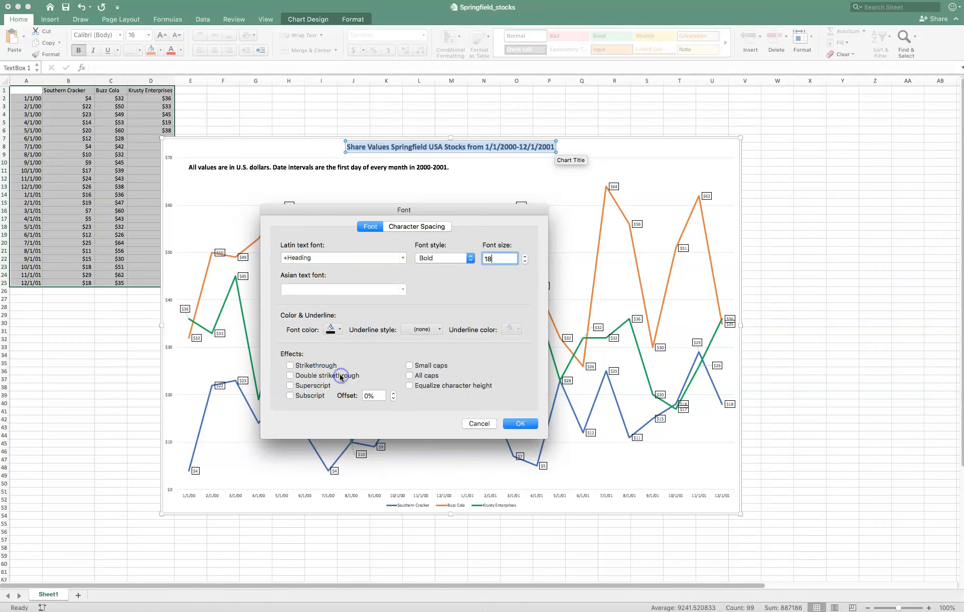
{"action": "left_click", "coordinate": [519, 424]}
{"action": "left_click", "coordinate": [519, 412]}
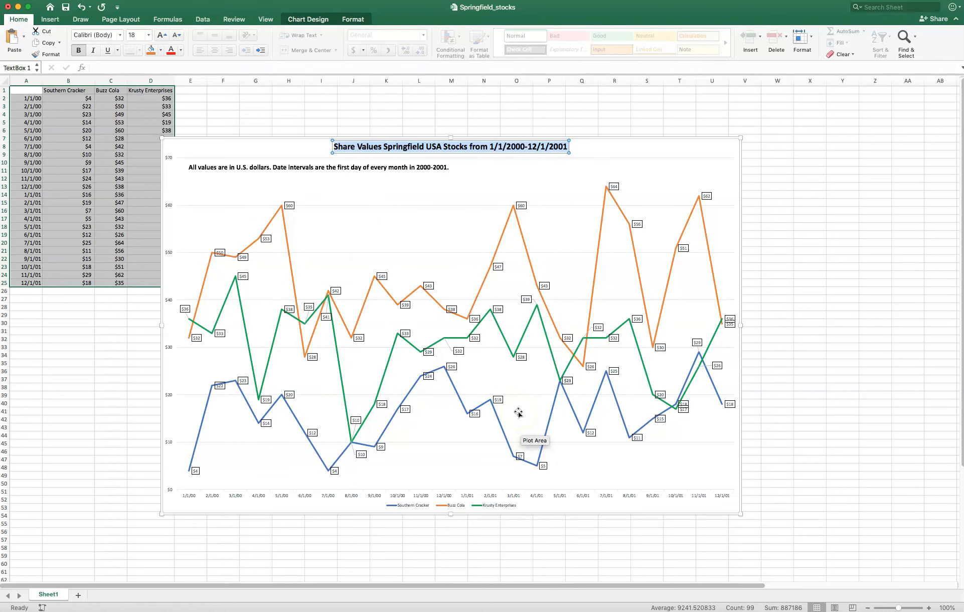
- Move the chart clear of the data table, with its upper-left corner near cell G3
{"action": "left_click", "coordinate": [142, 507]}
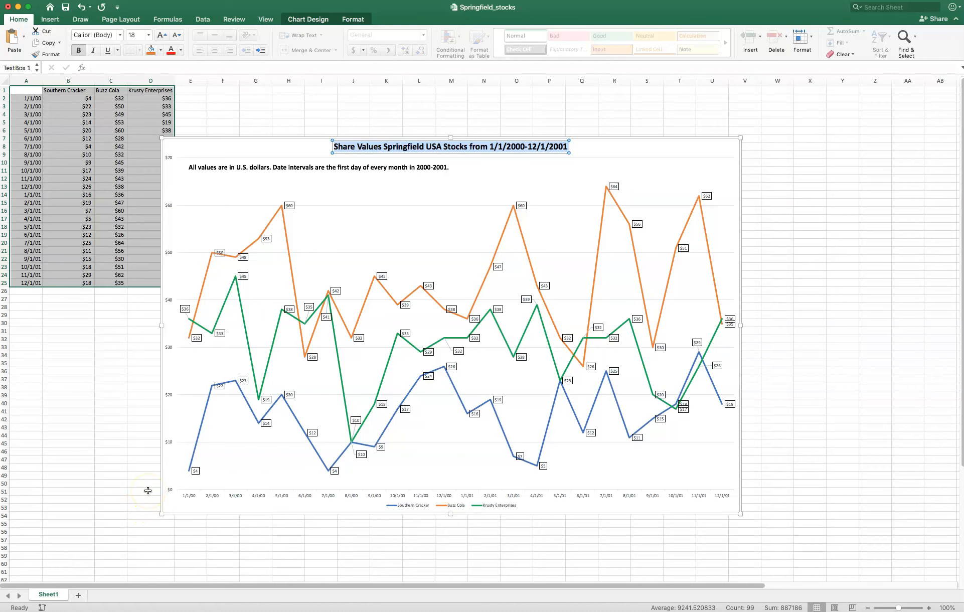
{"action": "left_click", "coordinate": [600, 155]}
{"action": "left_click_drag", "start_coordinate": [600, 155], "coordinate": [682, 122]}
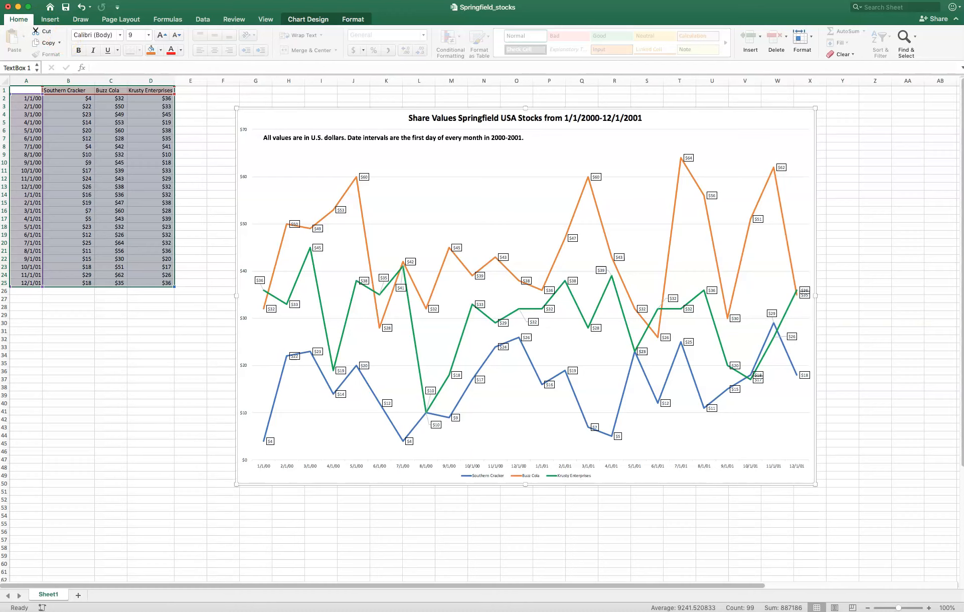
- Save the chart as a PNG picture named Springfieldstocks1 on the Desktop
{"action": "right_click", "coordinate": [339, 123]}
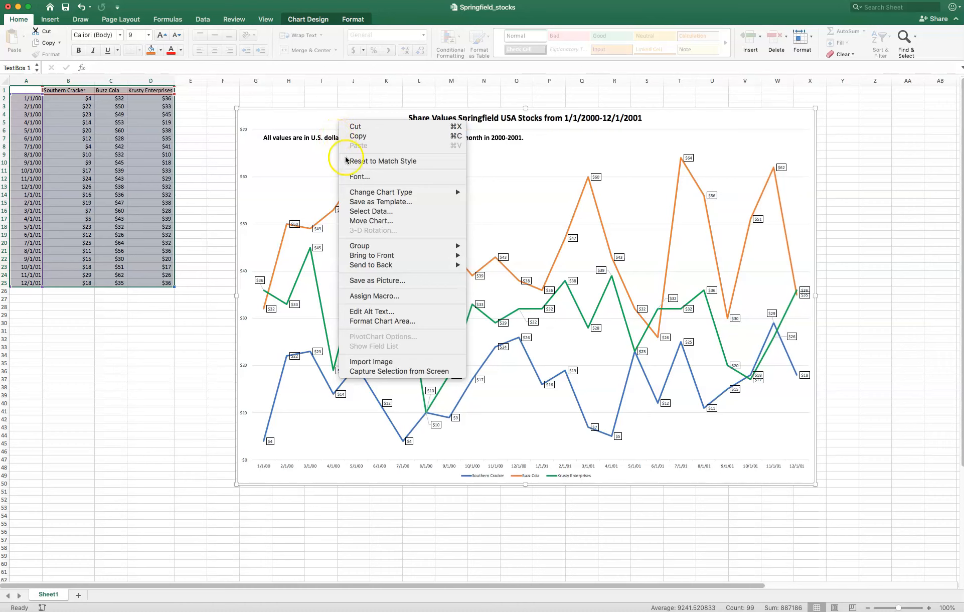
{"action": "key", "text": "Escape"}
{"action": "right_click", "coordinate": [295, 125]}
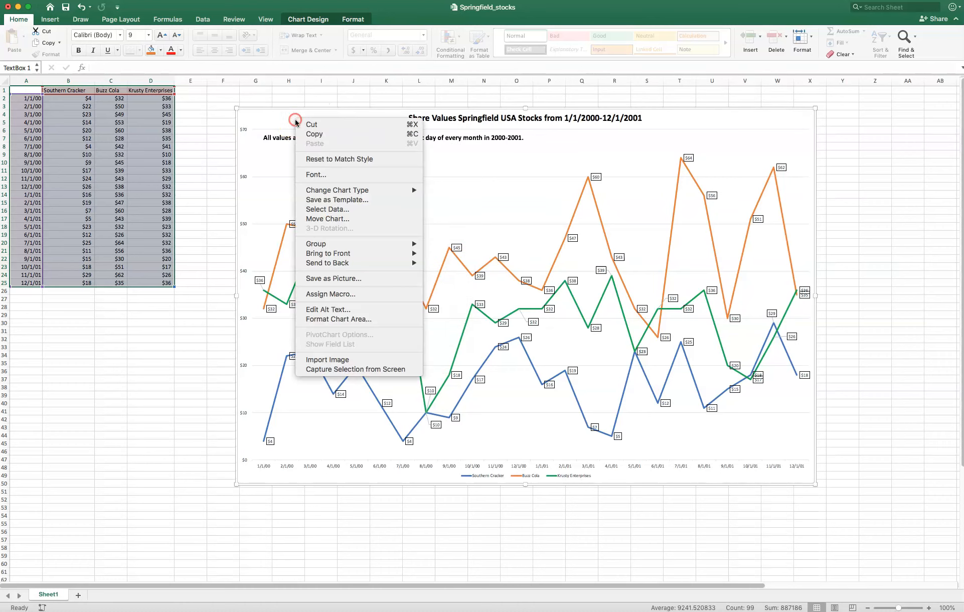
{"action": "left_click", "coordinate": [358, 282]}
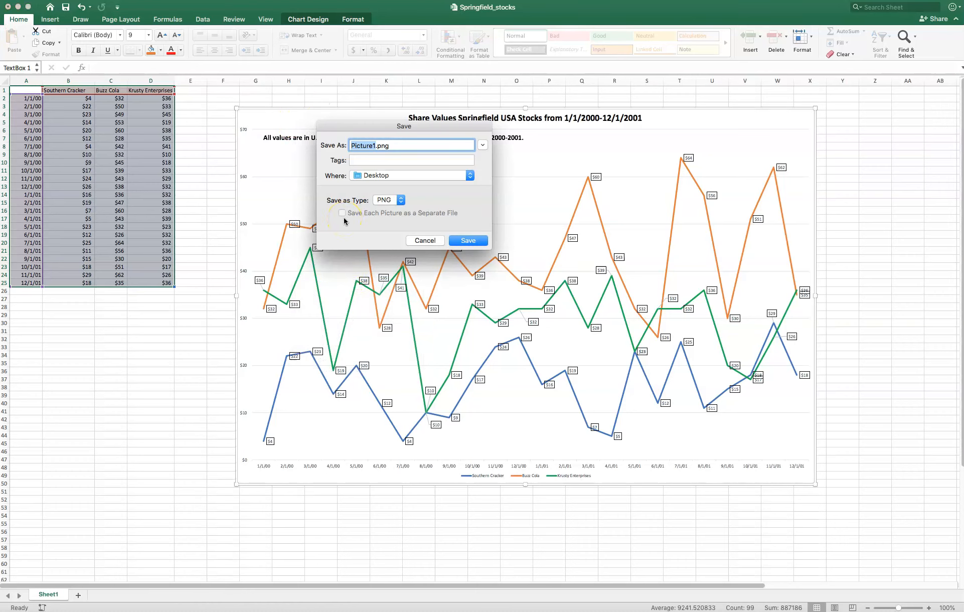
{"action": "type", "text": "Springfieldstocks1"}
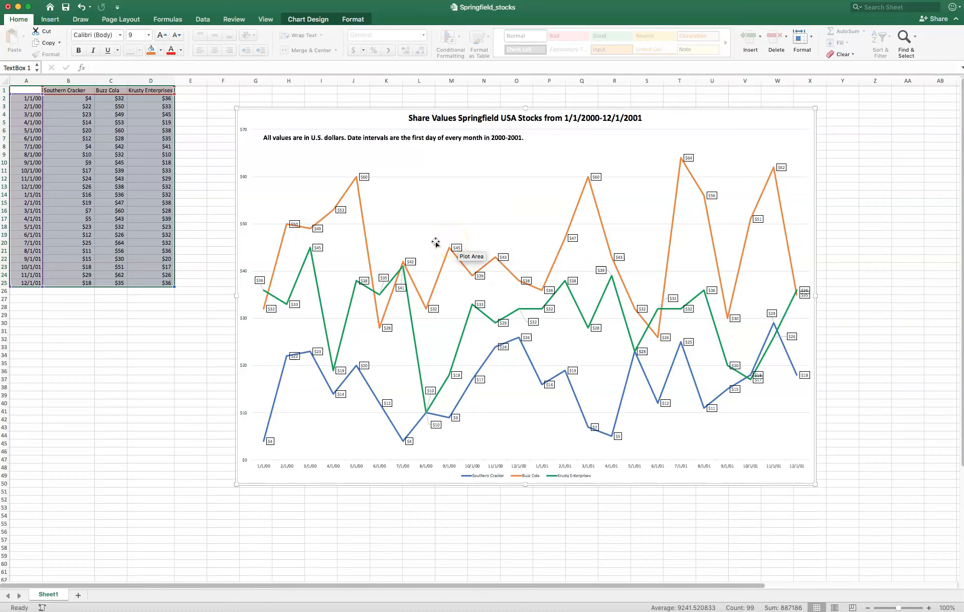
{"action": "left_click", "coordinate": [427, 241]}
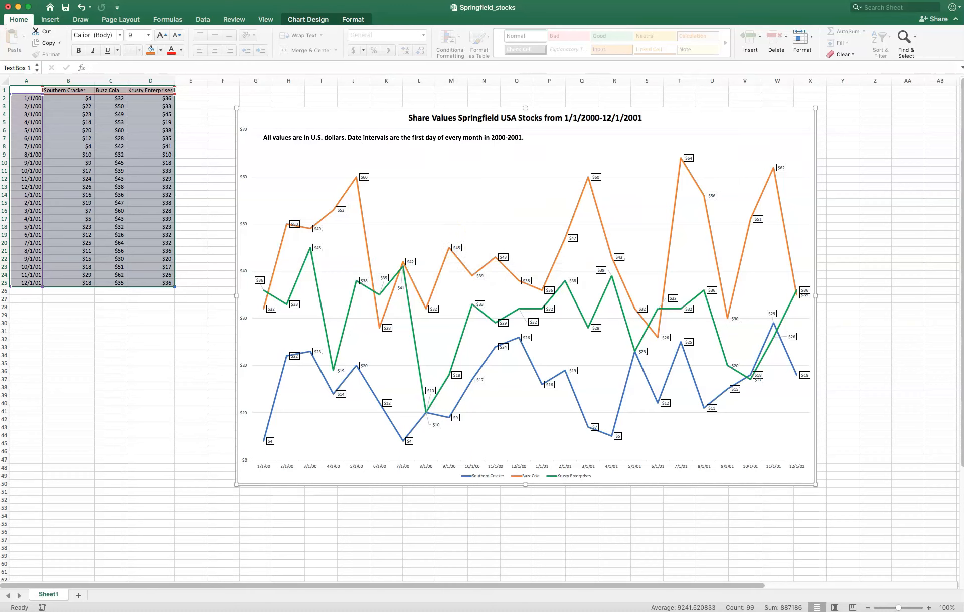
- Switch to Finder, open Springfieldstocks1.png from the Desktop to check the exported chart, and close the preview
{"action": "key", "text": "super+Tab"}
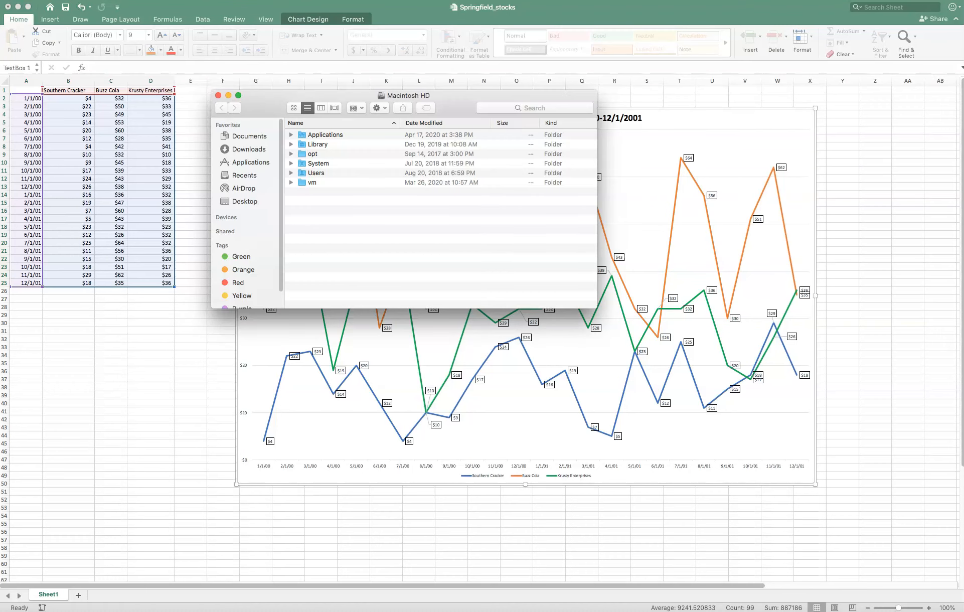
{"action": "left_click", "coordinate": [250, 203]}
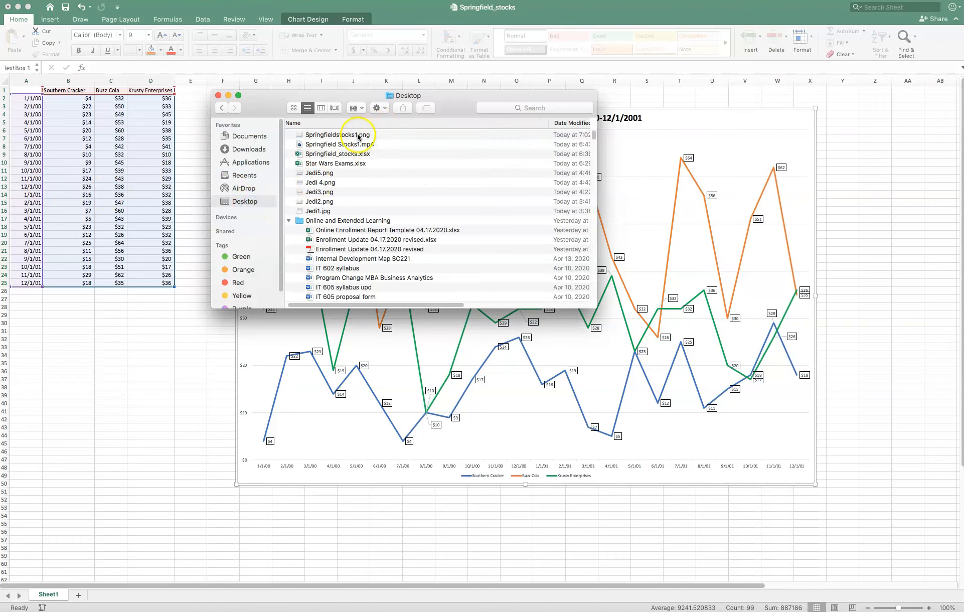
{"action": "left_click", "coordinate": [321, 136]}
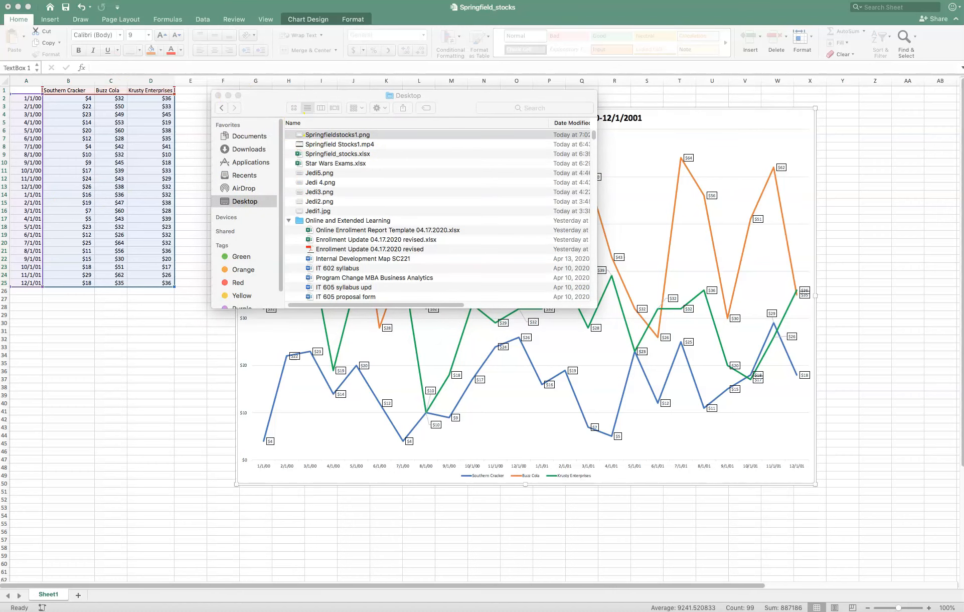
{"action": "left_click_drag", "start_coordinate": [587, 123], "coordinate": [474, 5]}
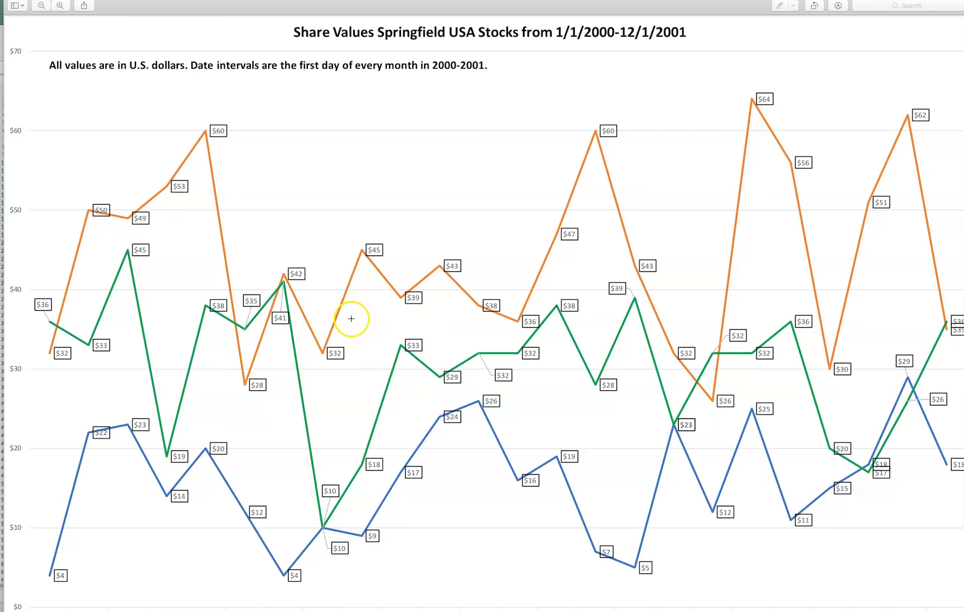
{"action": "left_click", "coordinate": [10, 1]}
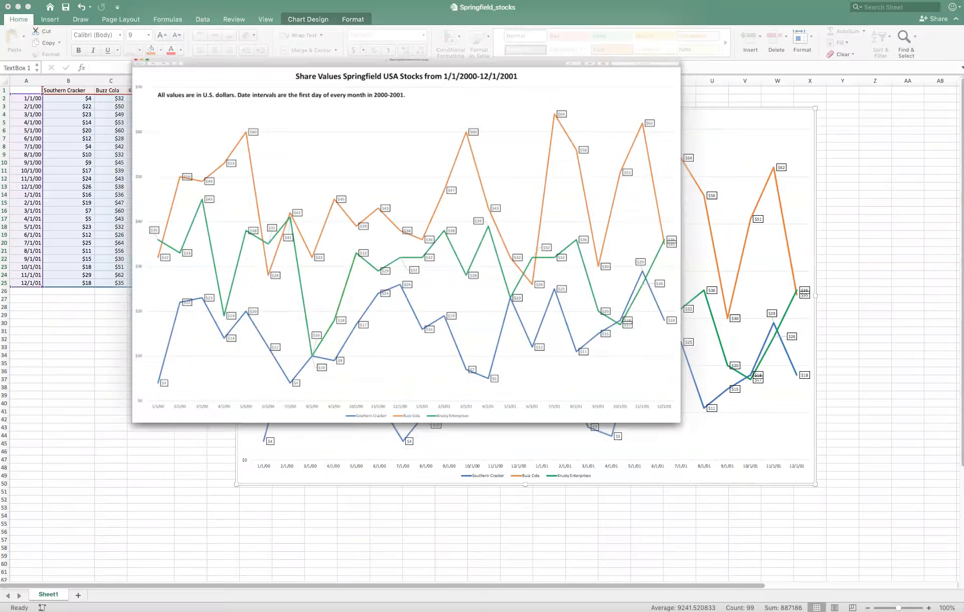
{"action": "left_click", "coordinate": [218, 96]}
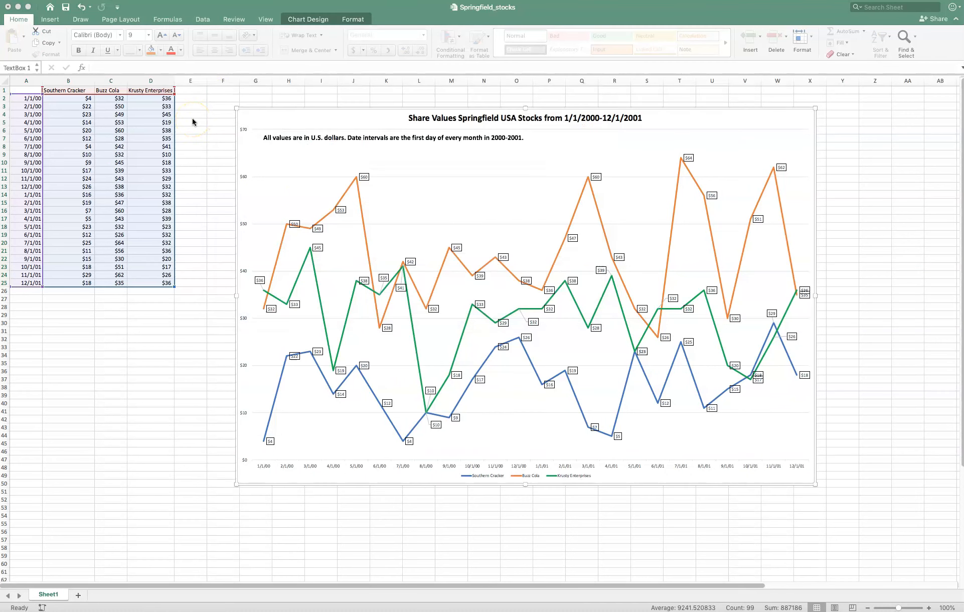
- Add a second worksheet and copy the stock data A1:D25 from Sheet1 to cell A1 of Sheet2
{"action": "left_click", "coordinate": [131, 381]}
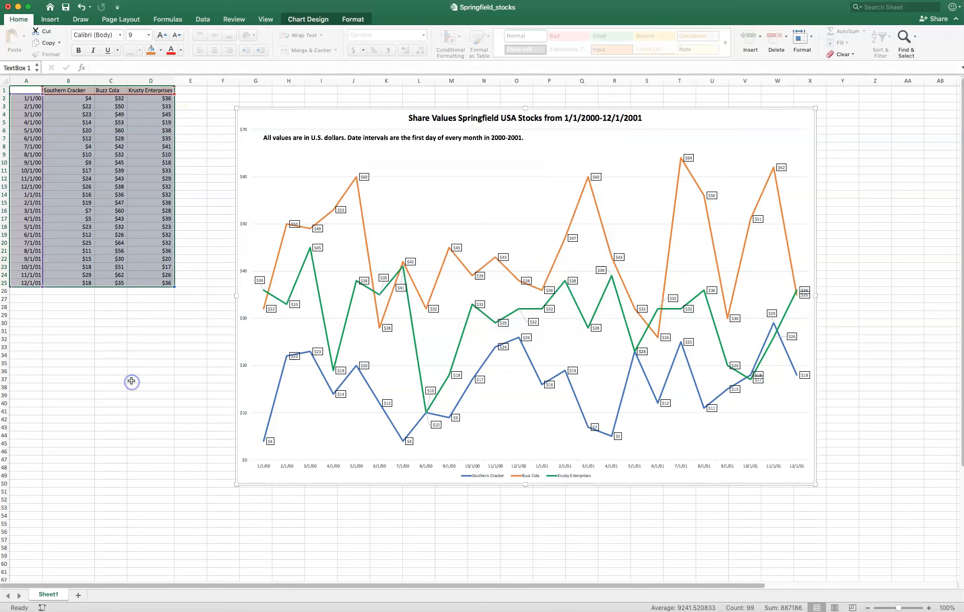
{"action": "left_click", "coordinate": [75, 594]}
{"action": "left_click", "coordinate": [48, 594]}
{"action": "left_click_drag", "start_coordinate": [27, 90], "coordinate": [162, 285]}
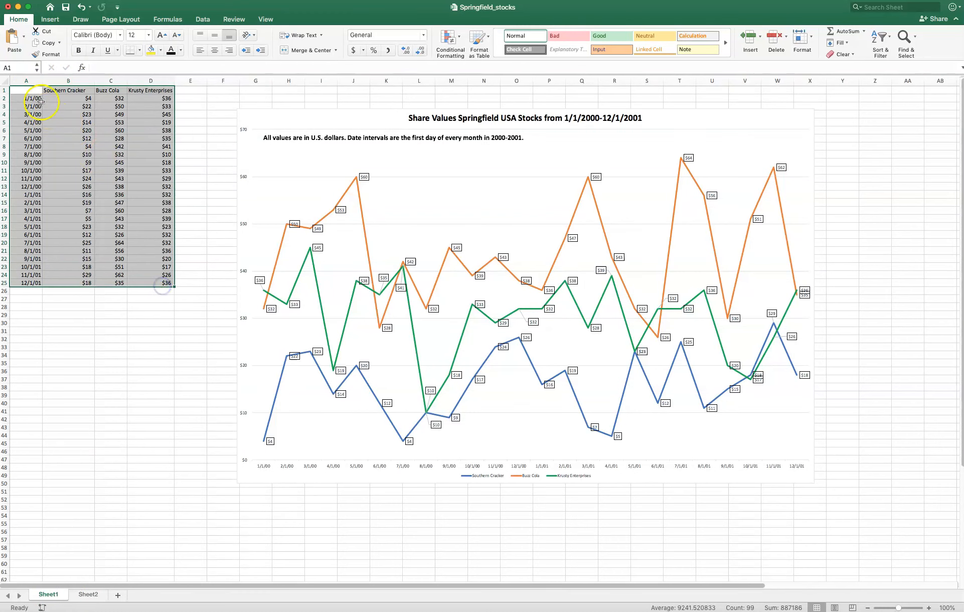
{"action": "right_click", "coordinate": [29, 89]}
{"action": "left_click", "coordinate": [44, 101]}
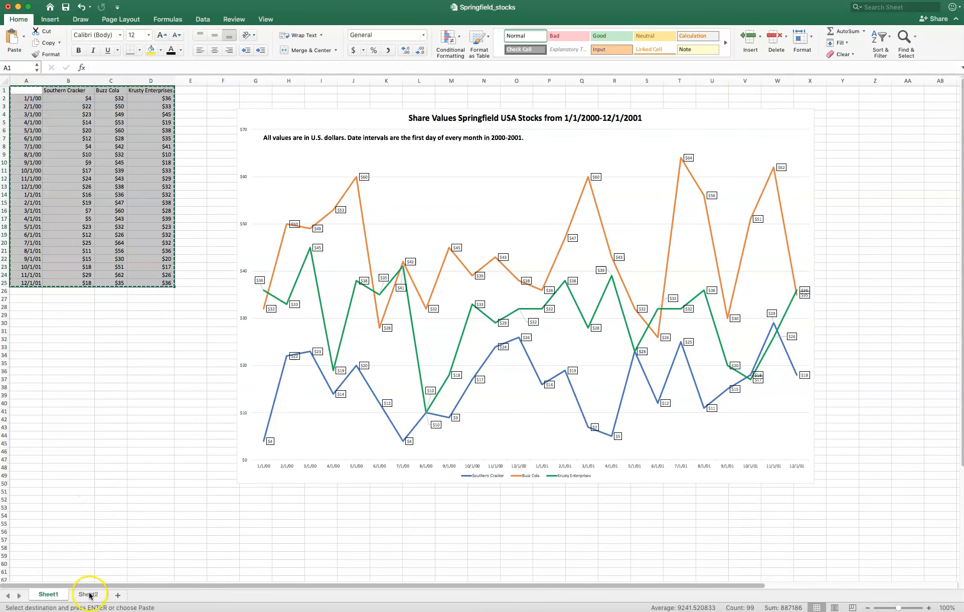
{"action": "left_click", "coordinate": [88, 594]}
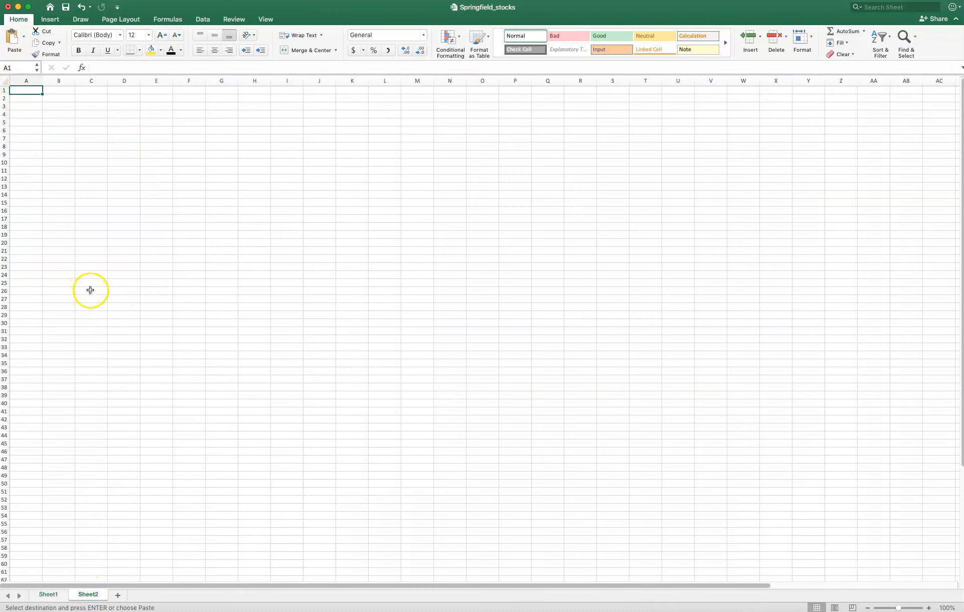
{"action": "key", "text": "super+v"}
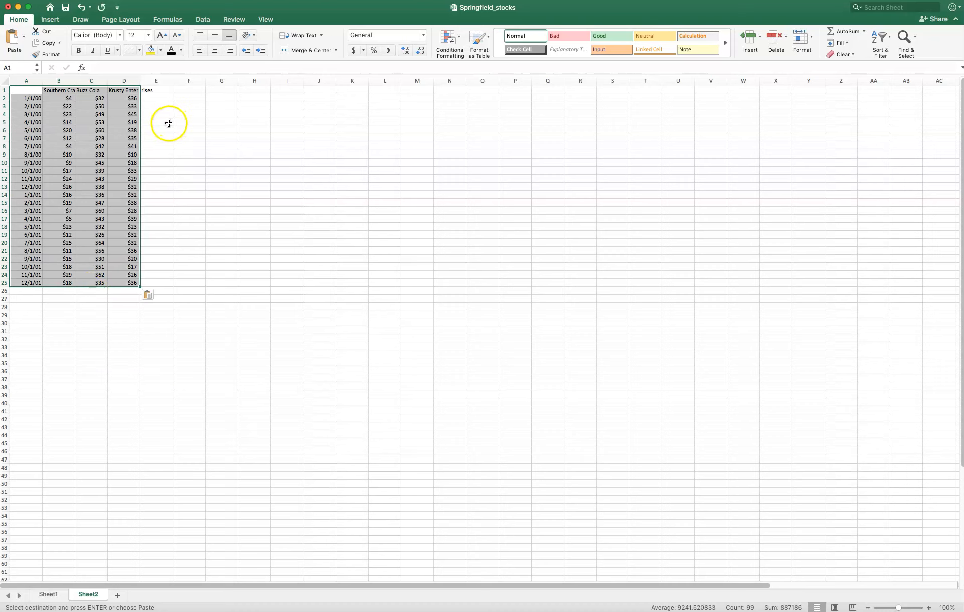
- Widen columns B through D on Sheet2 so the company names fit
{"action": "left_click_drag", "start_coordinate": [75, 80], "coordinate": [175, 80]}
{"action": "left_click_drag", "start_coordinate": [80, 80], "coordinate": [100, 80]}
{"action": "left_click", "coordinate": [565, 232]}
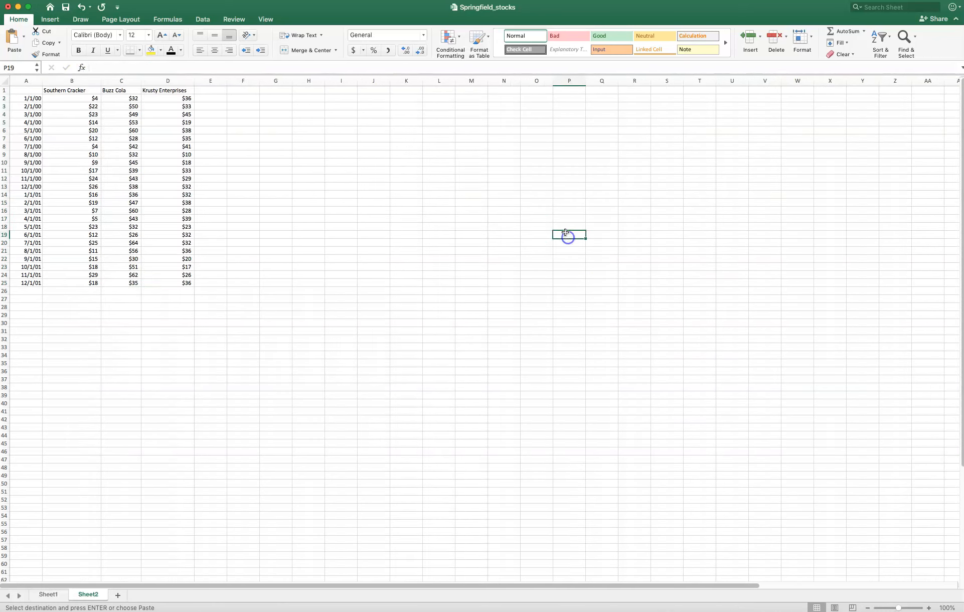
- Insert a Stacked Area chart from A1:D25, place its upper-left corner near cell H9, and enlarge it
{"action": "left_click_drag", "start_coordinate": [21, 91], "coordinate": [176, 282]}
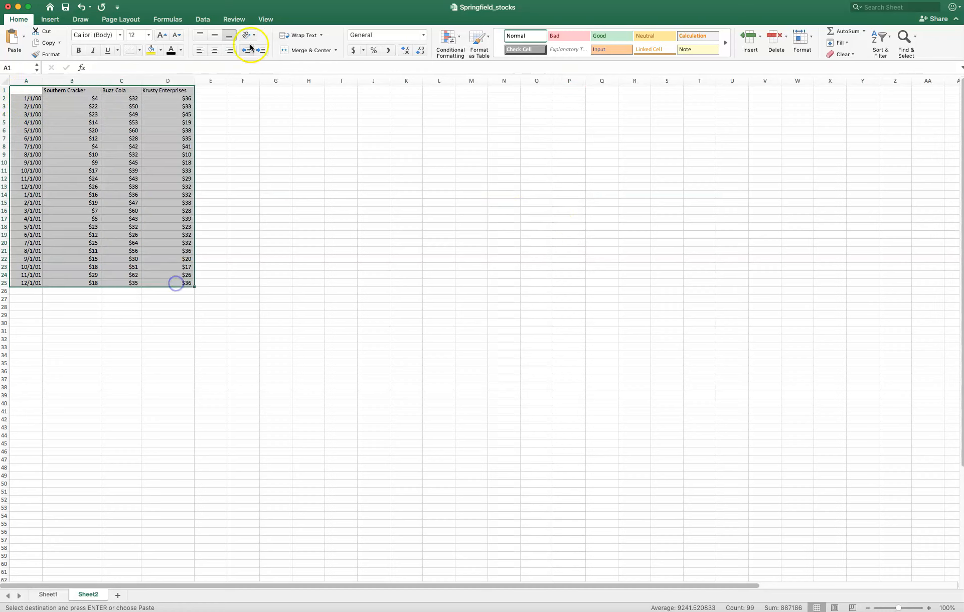
{"action": "left_click", "coordinate": [55, 22]}
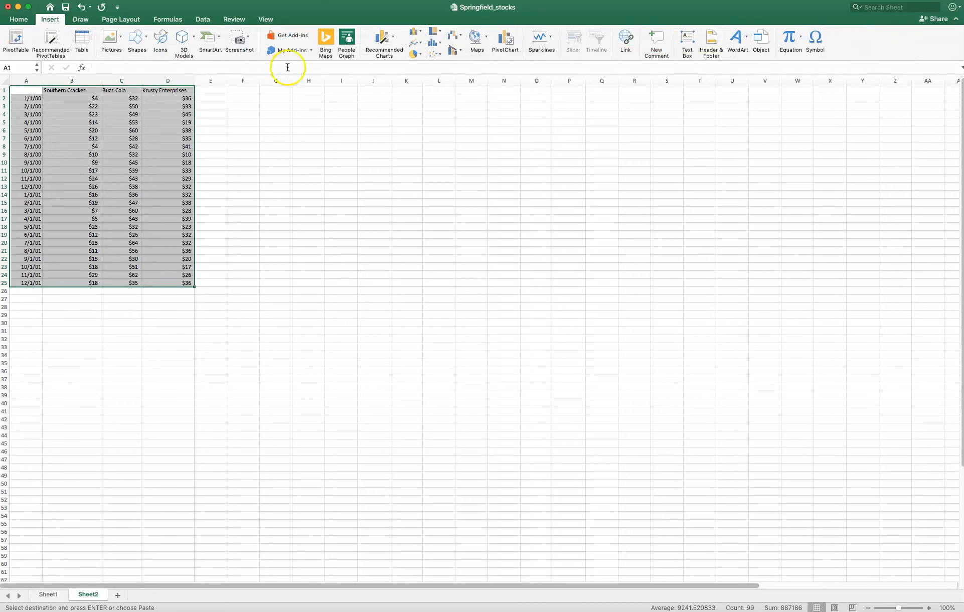
{"action": "left_click", "coordinate": [387, 37]}
{"action": "left_click", "coordinate": [451, 201]}
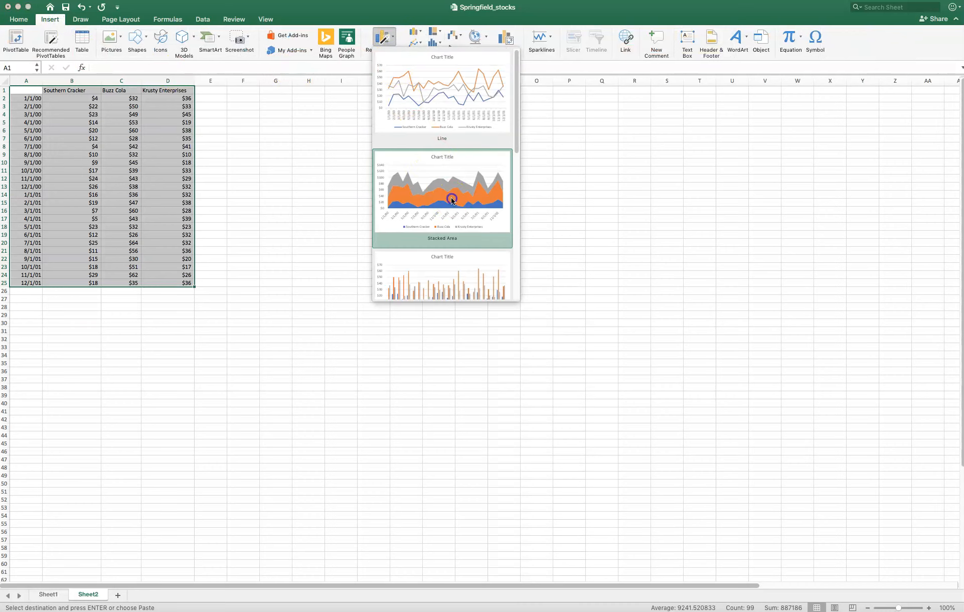
{"action": "left_click_drag", "start_coordinate": [393, 278], "coordinate": [284, 153]}
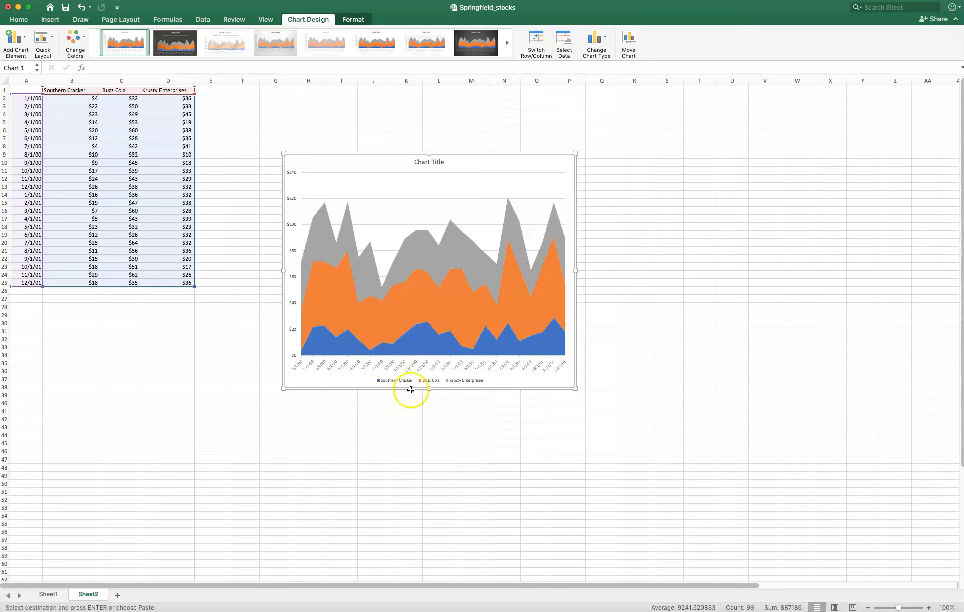
{"action": "left_click_drag", "start_coordinate": [575, 388], "coordinate": [669, 409]}
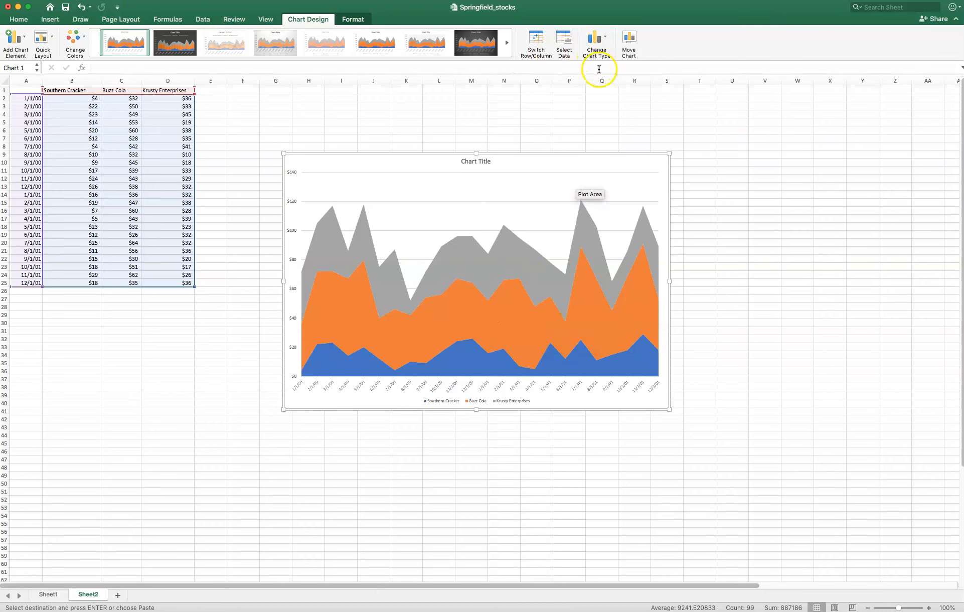
- Try the chart as a 3-D Area chart and delete it from Sheet2
{"action": "left_click", "coordinate": [603, 51]}
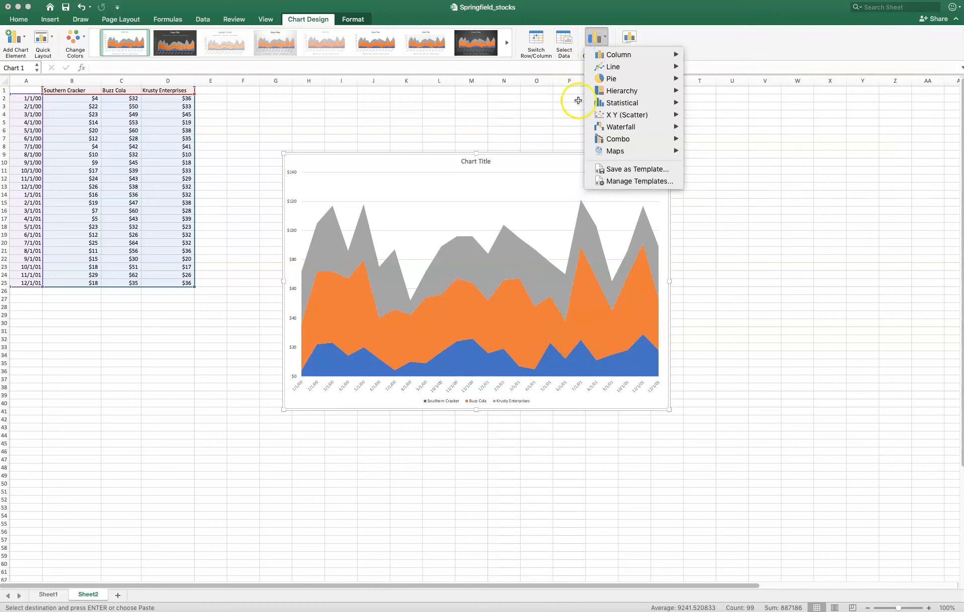
{"action": "mouse_move", "coordinate": [610, 67]}
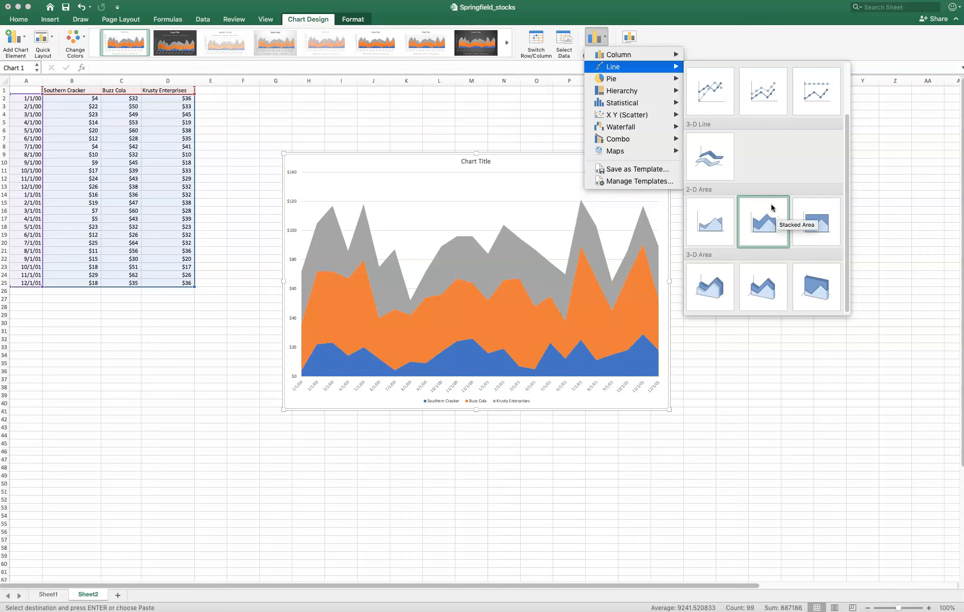
{"action": "left_click", "coordinate": [717, 286]}
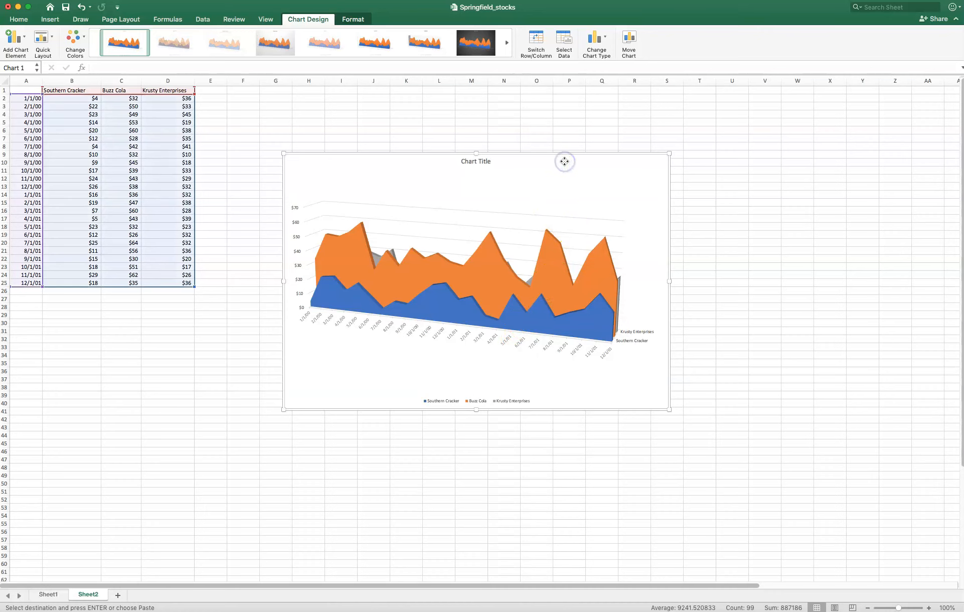
{"action": "key", "text": "Delete"}
{"action": "left_click", "coordinate": [225, 176]}
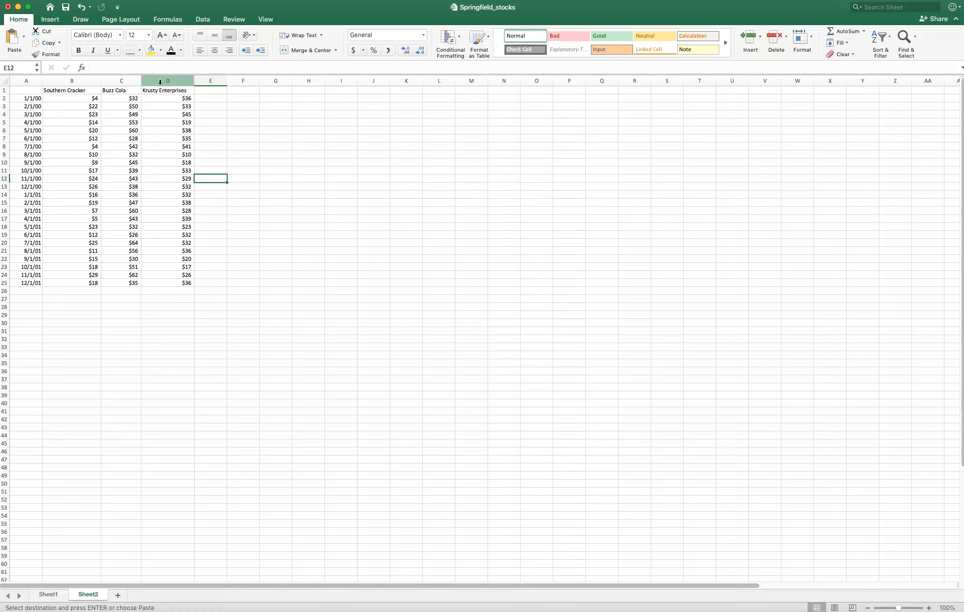
- Try to move the Krusty Enterprises column by cutting it and pasting it over the Buzz Cola column, and undo the paste
{"action": "left_click", "coordinate": [159, 81]}
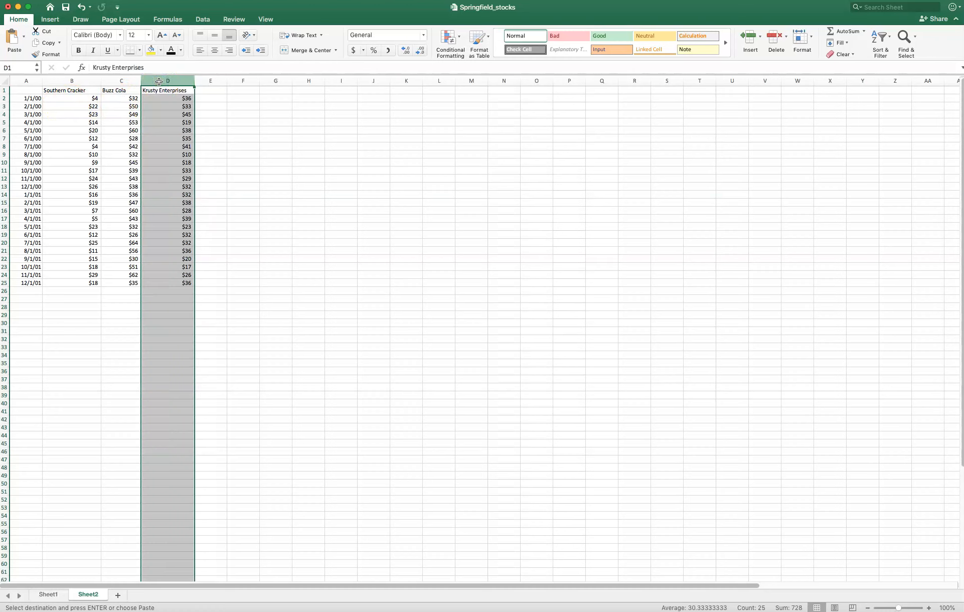
{"action": "right_click", "coordinate": [159, 80]}
{"action": "left_click", "coordinate": [172, 85]}
{"action": "left_click", "coordinate": [123, 81]}
{"action": "right_click", "coordinate": [112, 80]}
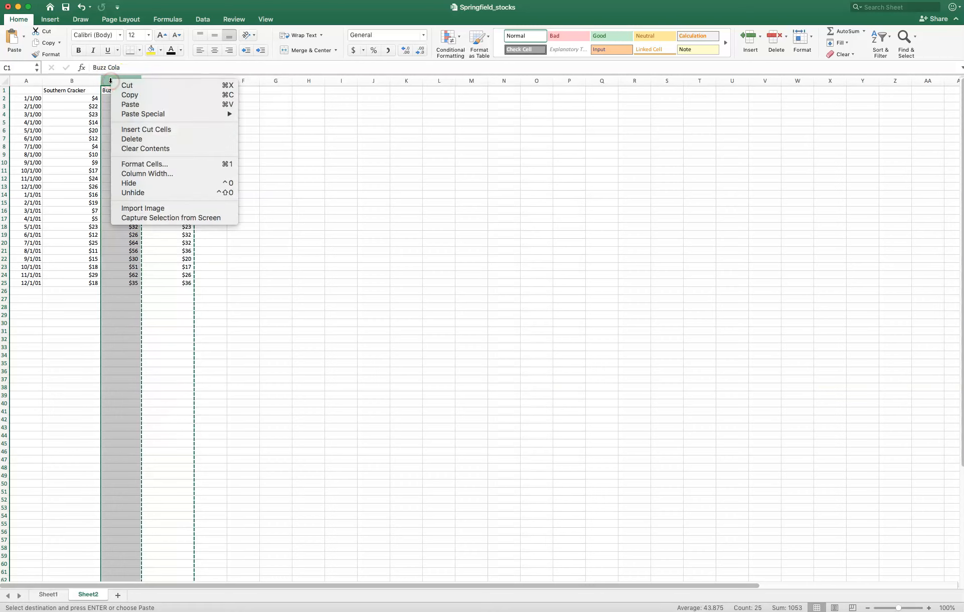
{"action": "left_click", "coordinate": [130, 105]}
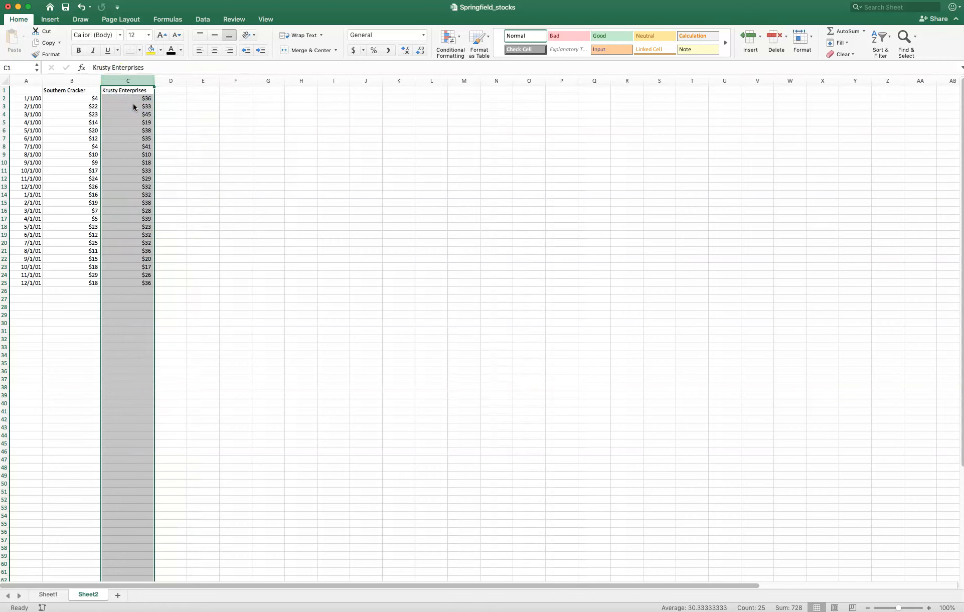
{"action": "left_click", "coordinate": [81, 7]}
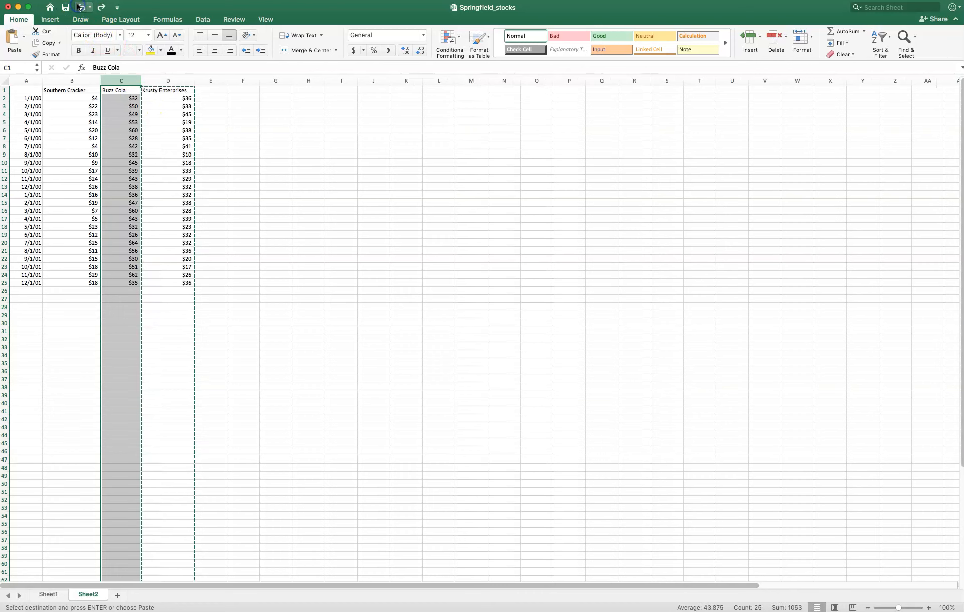
- Move the Krusty Enterprises column ahead of Buzz Cola by inserting the cut cells at column C
{"action": "right_click", "coordinate": [171, 81]}
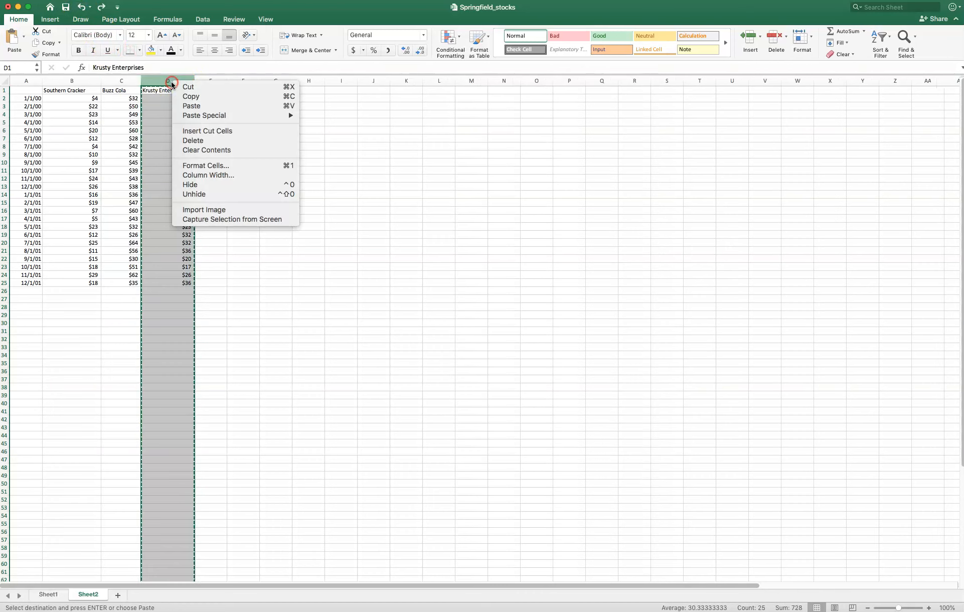
{"action": "left_click", "coordinate": [199, 87]}
{"action": "right_click", "coordinate": [106, 77]}
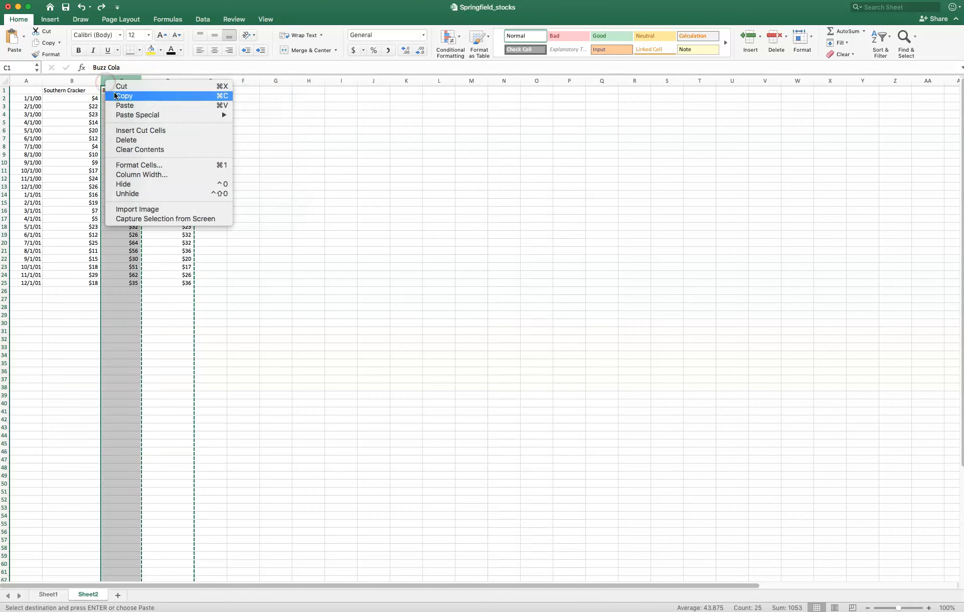
{"action": "left_click", "coordinate": [125, 131]}
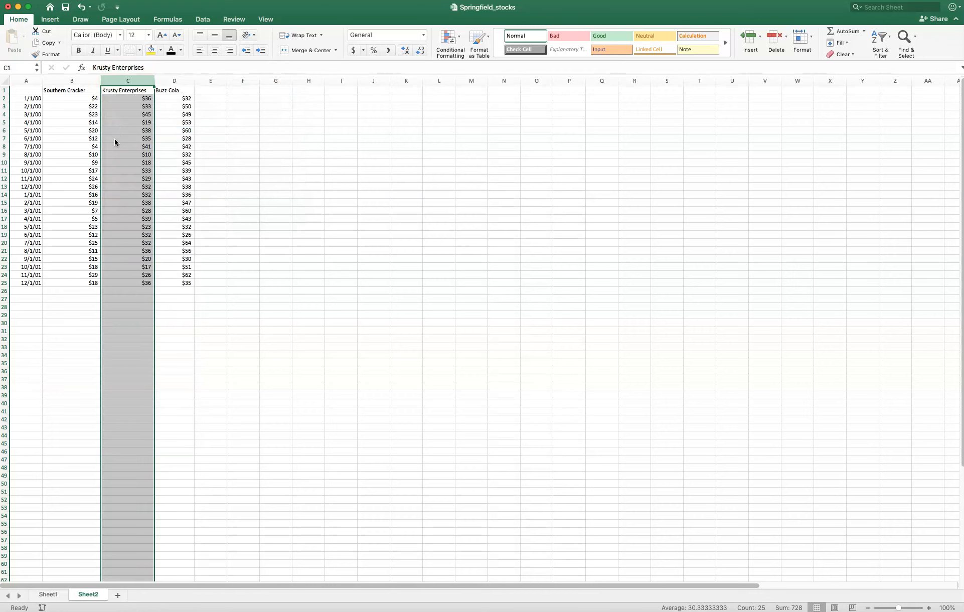
{"action": "left_click", "coordinate": [288, 139]}
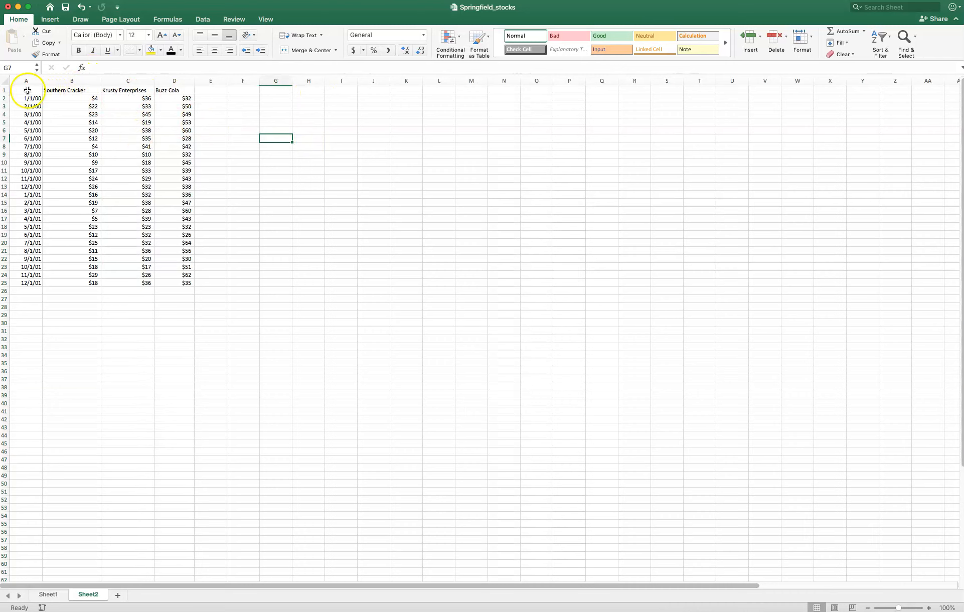
- Insert a 3-D Area chart from A1:D25 and enlarge it to span about G9 to V45
{"action": "left_click_drag", "start_coordinate": [27, 91], "coordinate": [169, 284]}
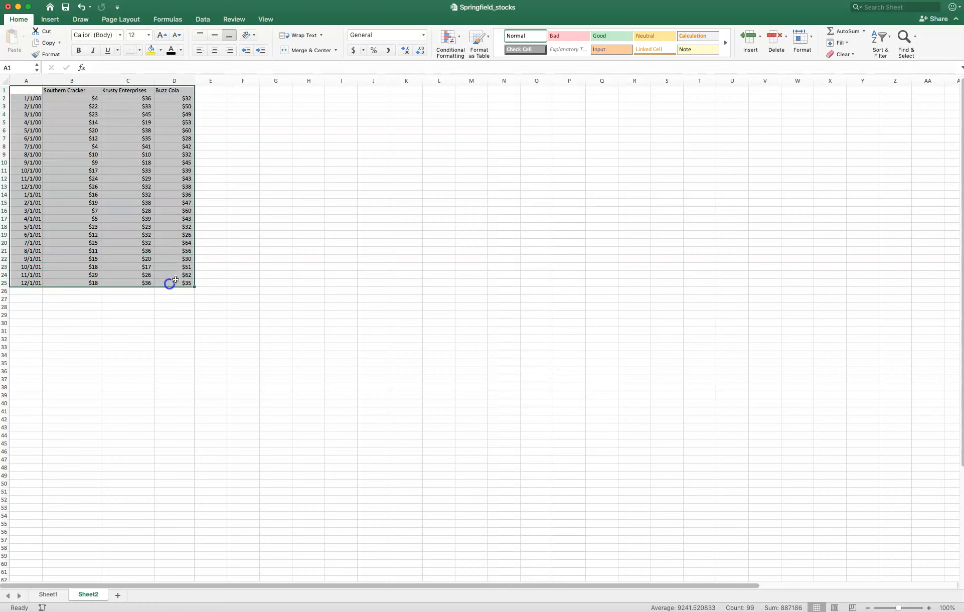
{"action": "left_click", "coordinate": [49, 20]}
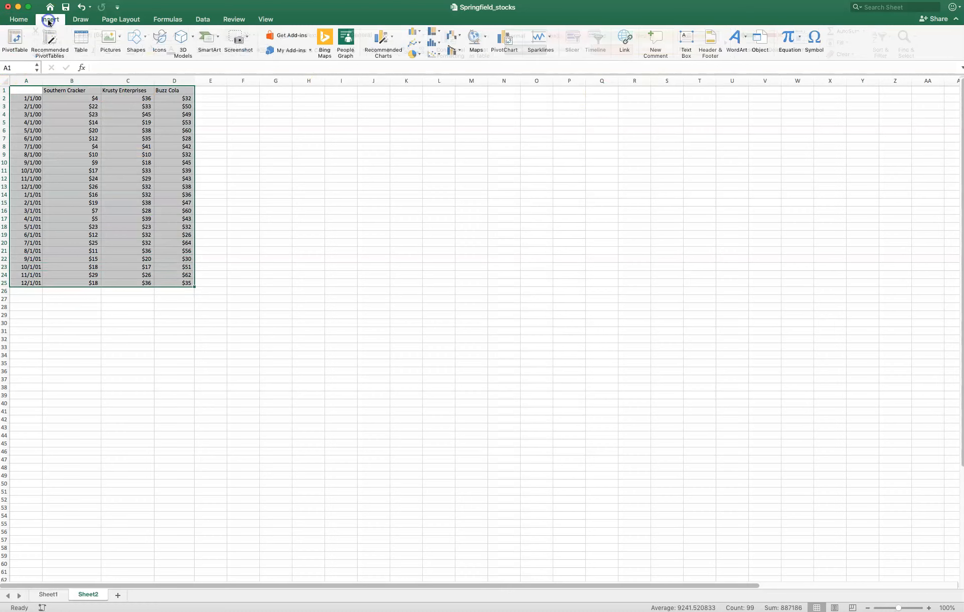
{"action": "left_click", "coordinate": [392, 43]}
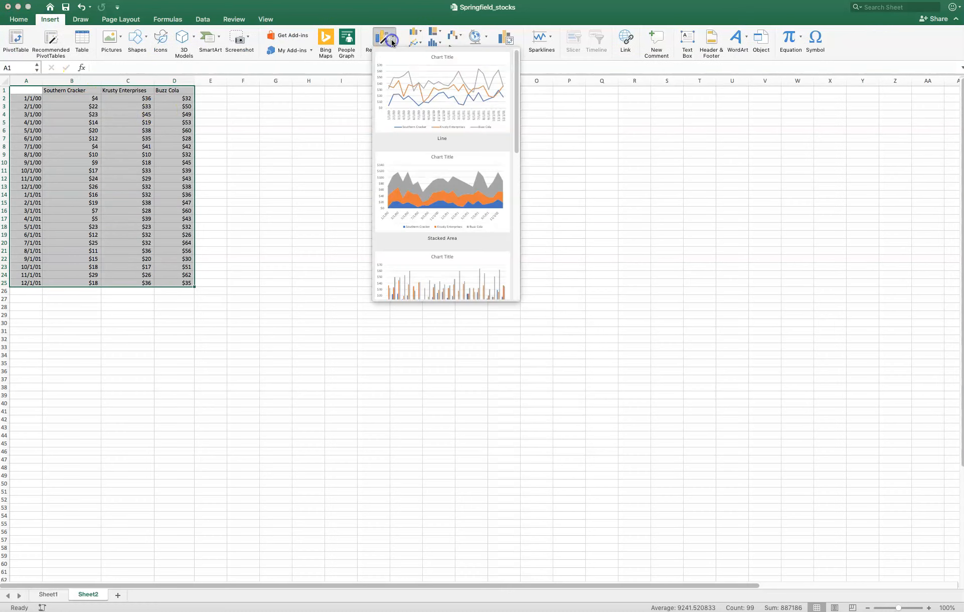
{"action": "scroll", "coordinate": [469, 183], "scroll_direction": "down", "scroll_amount": 6}
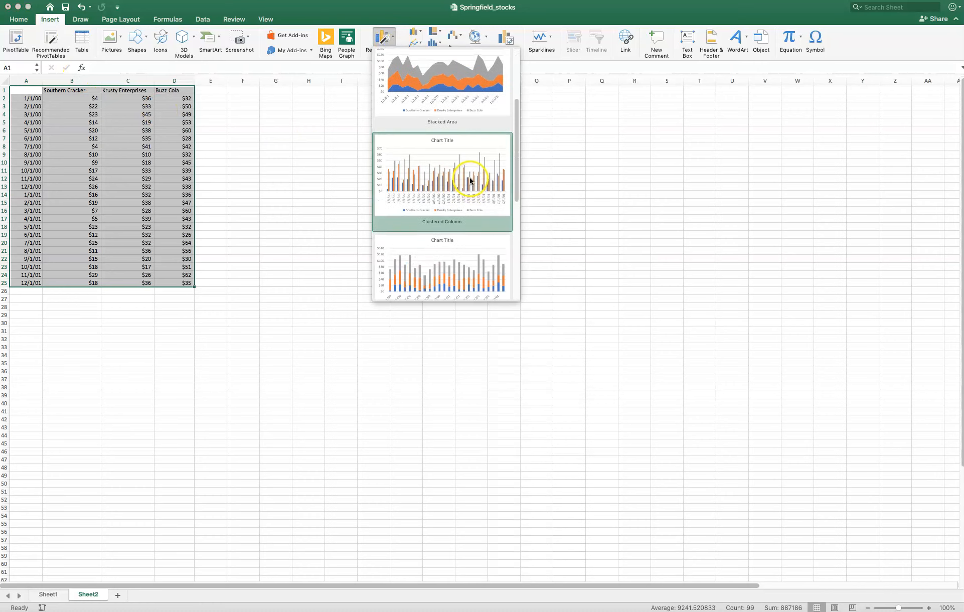
{"action": "scroll", "coordinate": [469, 174], "scroll_direction": "up", "scroll_amount": 6}
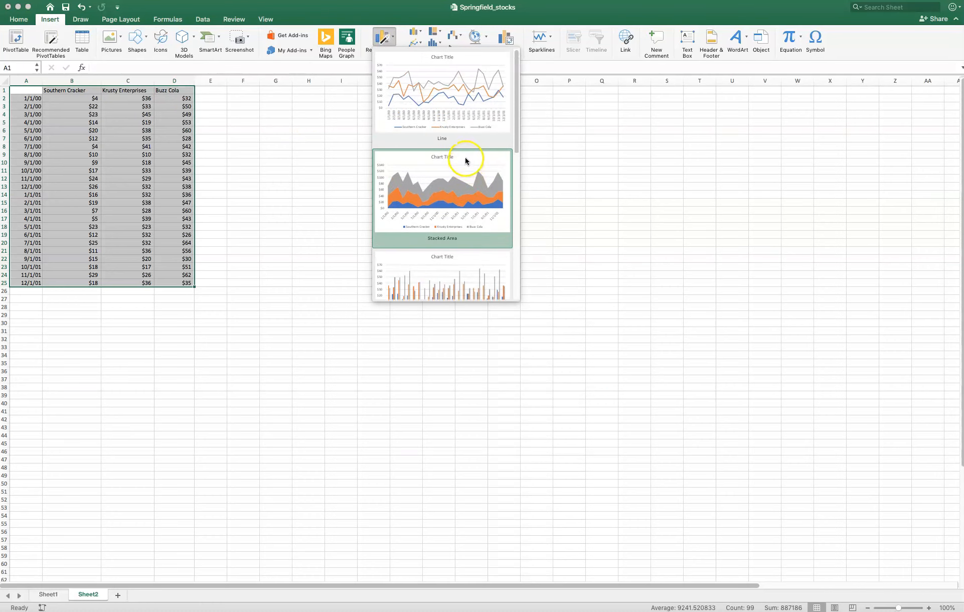
{"action": "left_click", "coordinate": [565, 92]}
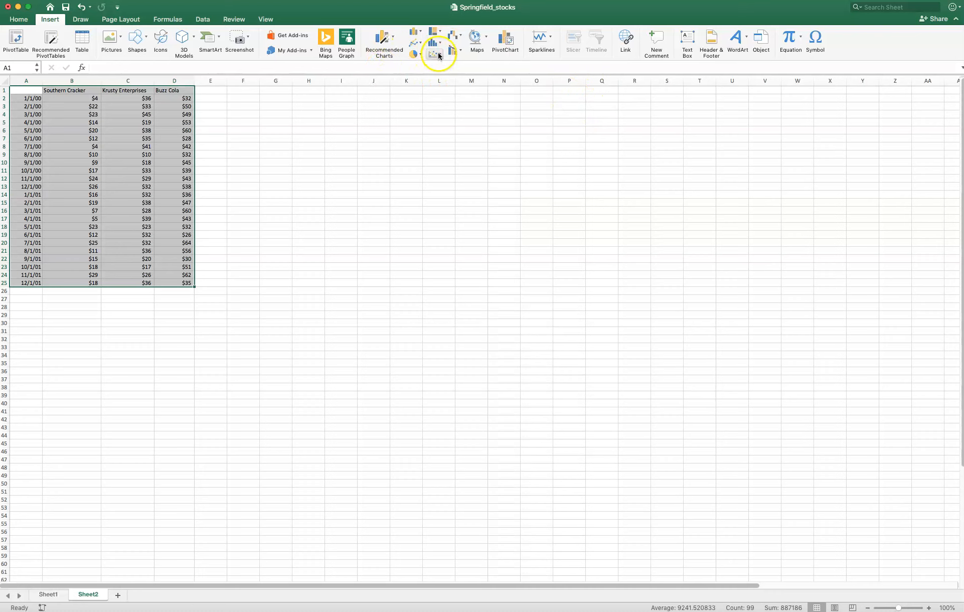
{"action": "left_click", "coordinate": [415, 43]}
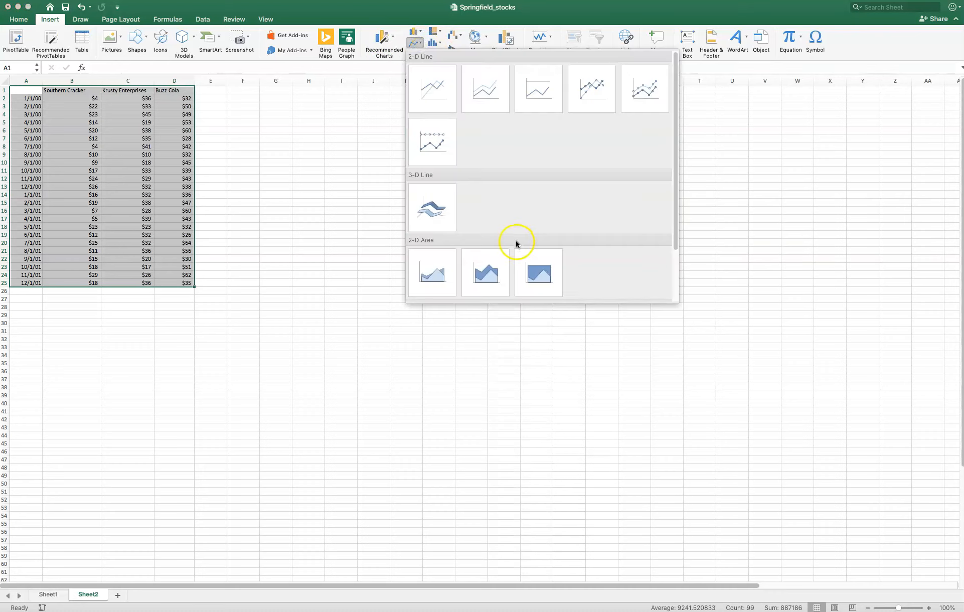
{"action": "scroll", "coordinate": [514, 243], "scroll_direction": "down", "scroll_amount": 2}
{"action": "left_click", "coordinate": [444, 268]}
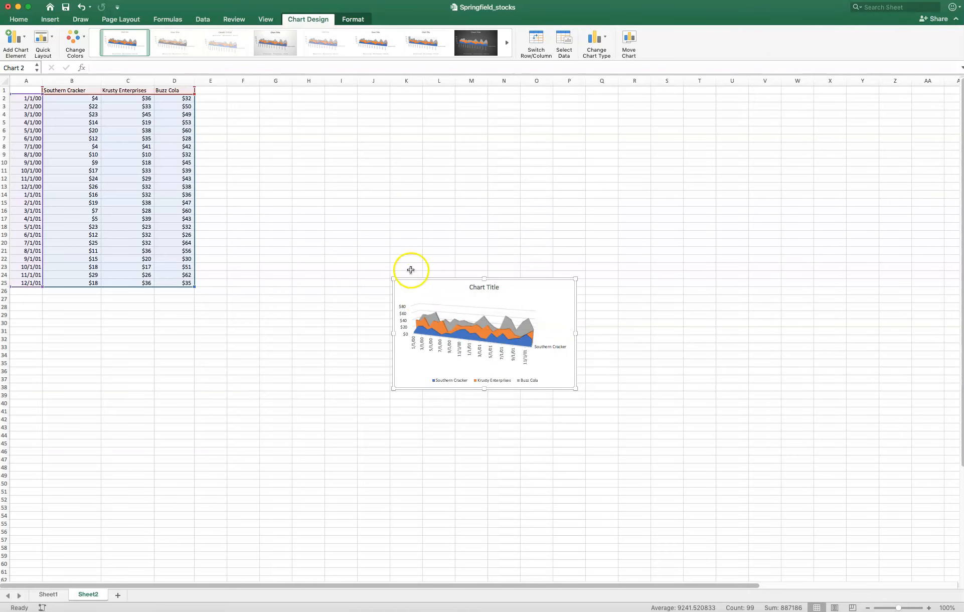
{"action": "left_click_drag", "start_coordinate": [393, 278], "coordinate": [276, 154]}
{"action": "left_click_drag", "start_coordinate": [575, 388], "coordinate": [759, 440]}
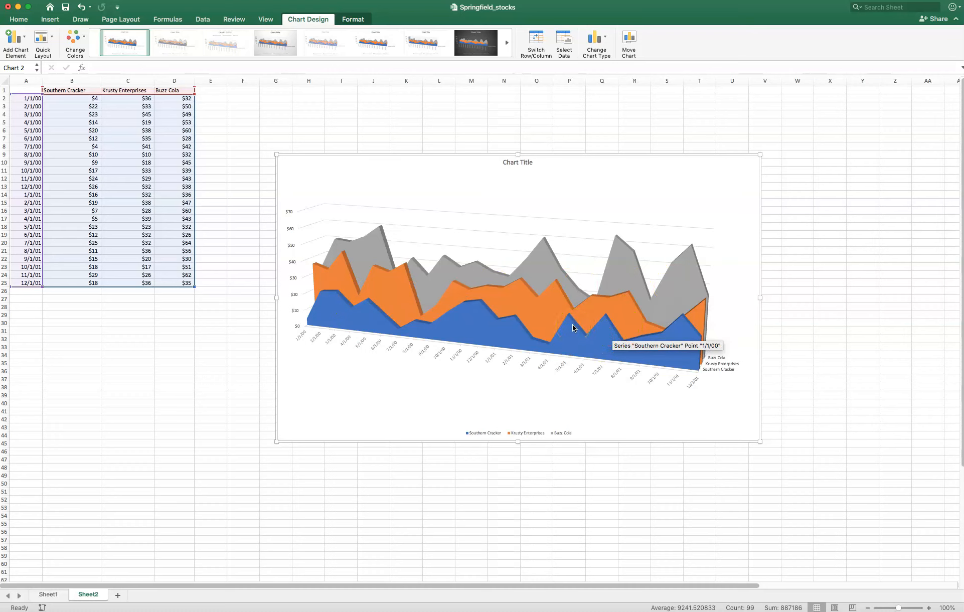
- Try a dark solid border on the Buzz Cola series twice, undoing it each time
{"action": "left_click", "coordinate": [685, 270]}
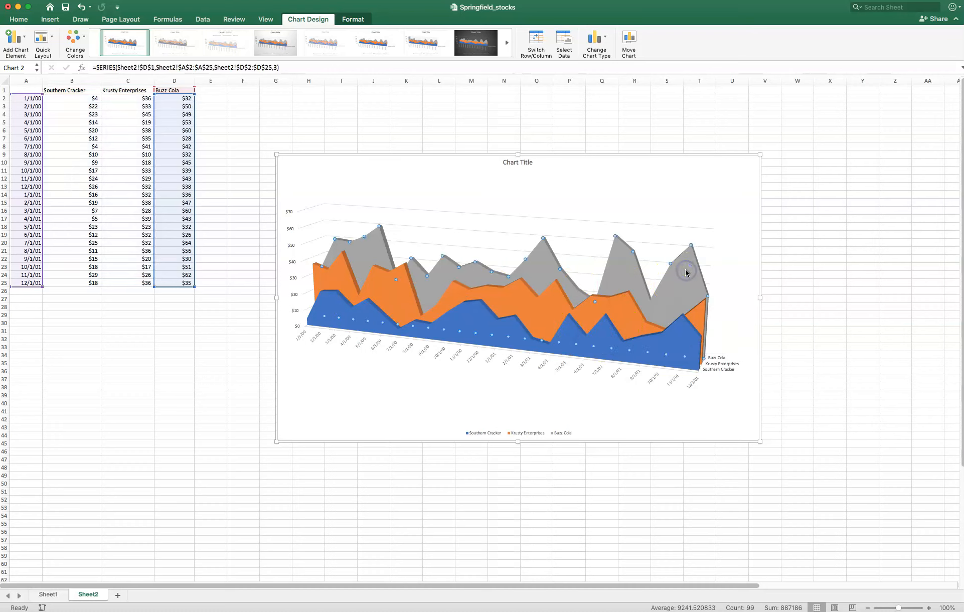
{"action": "double_click", "coordinate": [686, 272]}
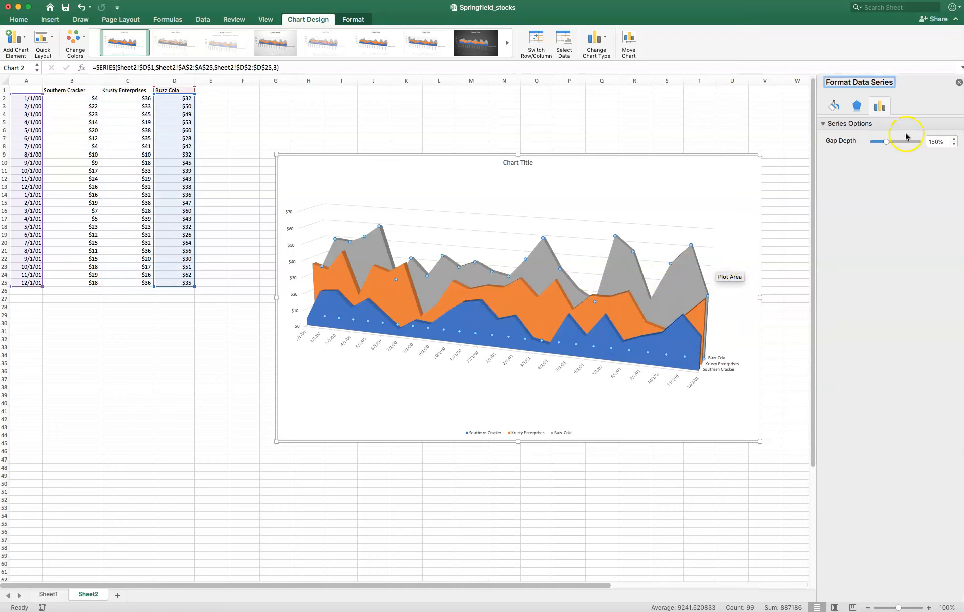
{"action": "left_click", "coordinate": [836, 107]}
{"action": "left_click", "coordinate": [948, 198]}
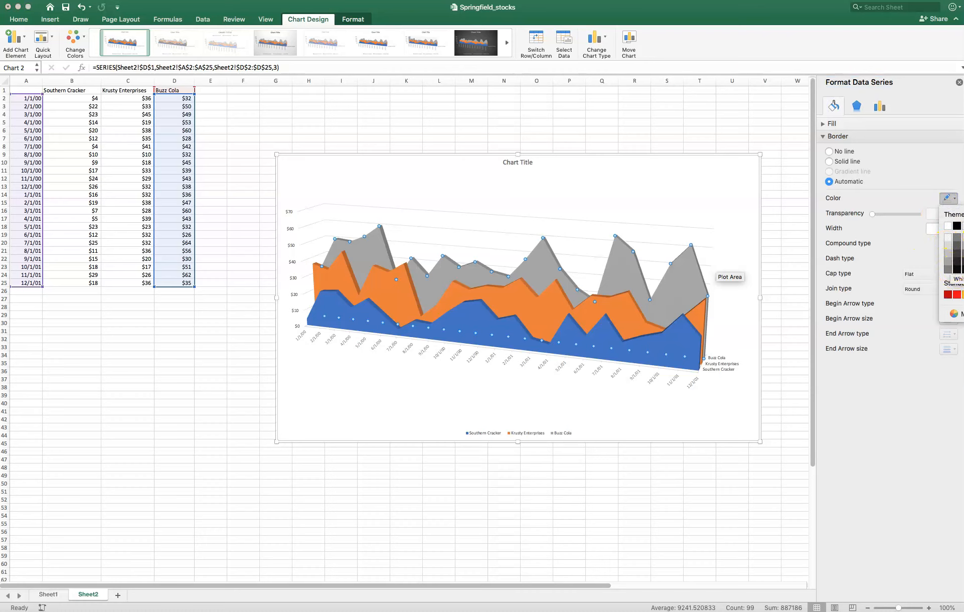
{"action": "left_click", "coordinate": [961, 261]}
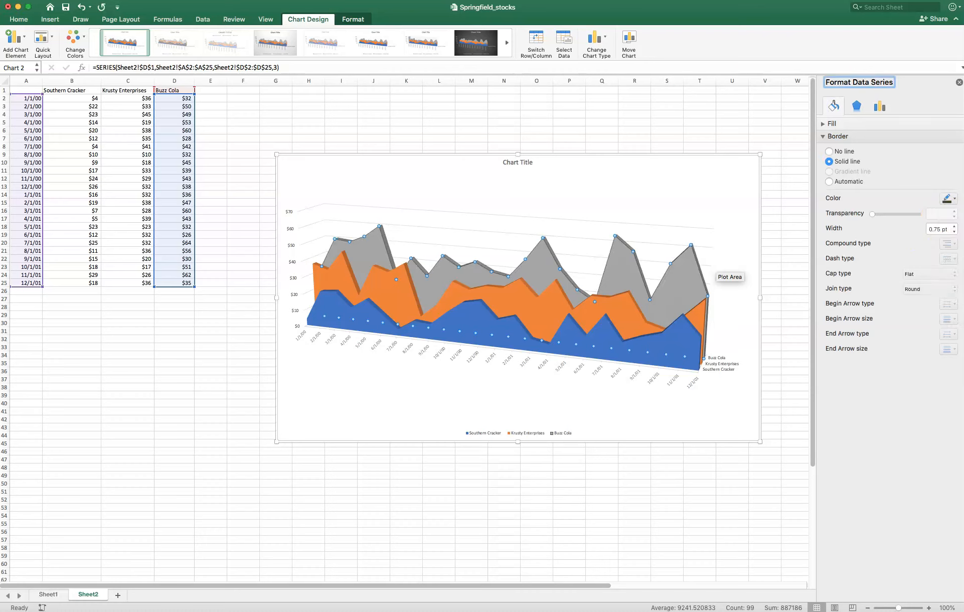
{"action": "left_click", "coordinate": [81, 7]}
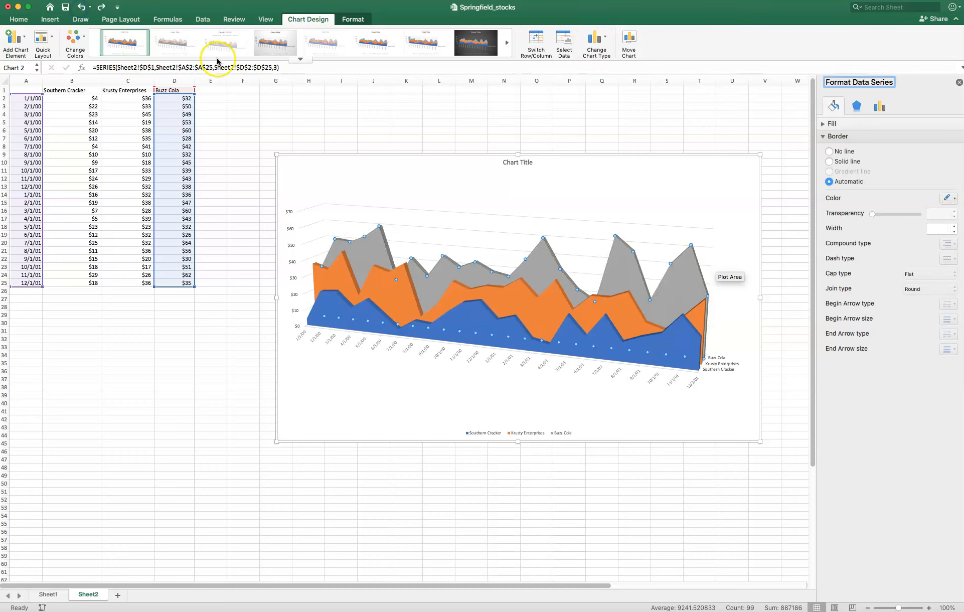
{"action": "left_click", "coordinate": [536, 266]}
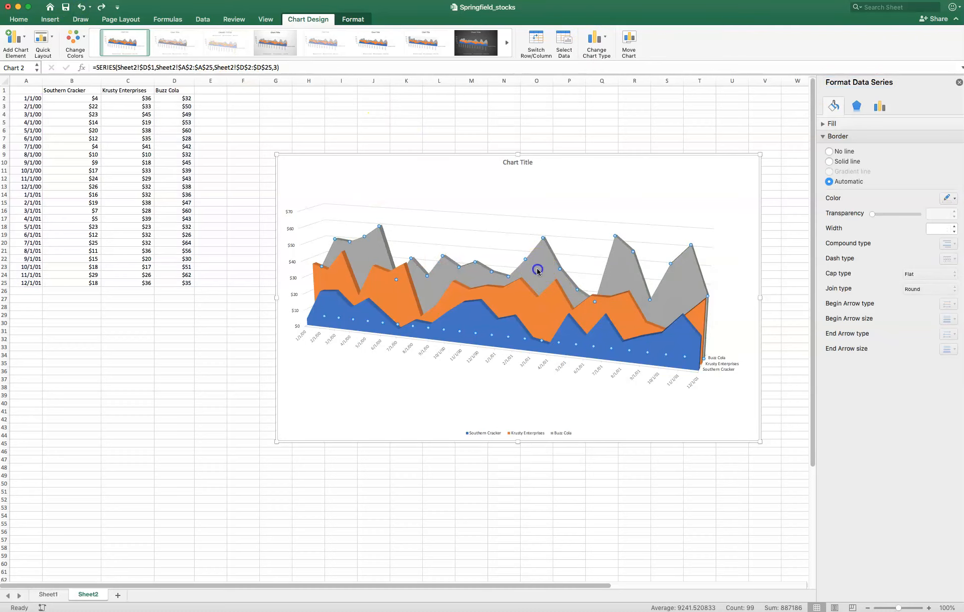
{"action": "left_click", "coordinate": [682, 282]}
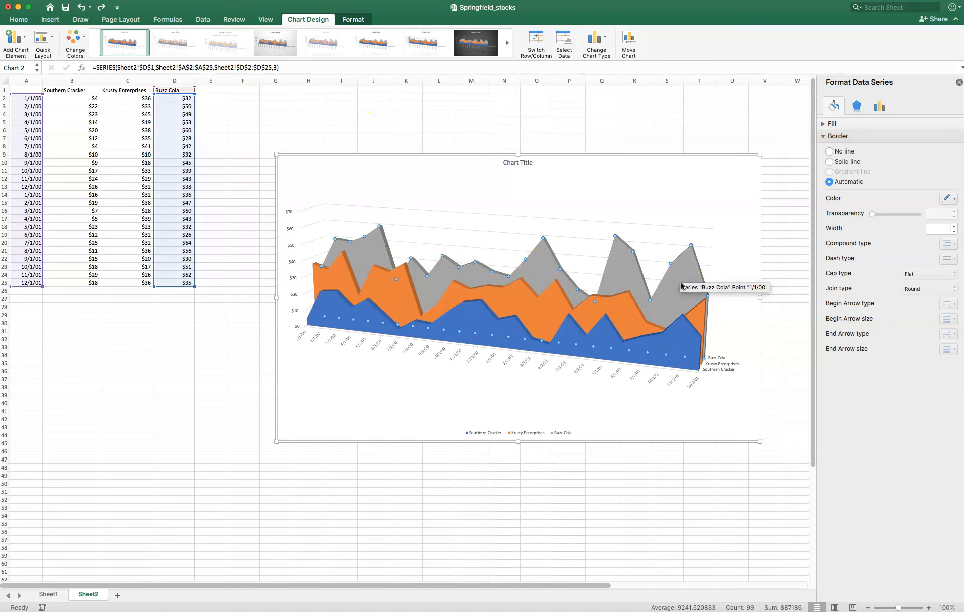
{"action": "left_click", "coordinate": [958, 200]}
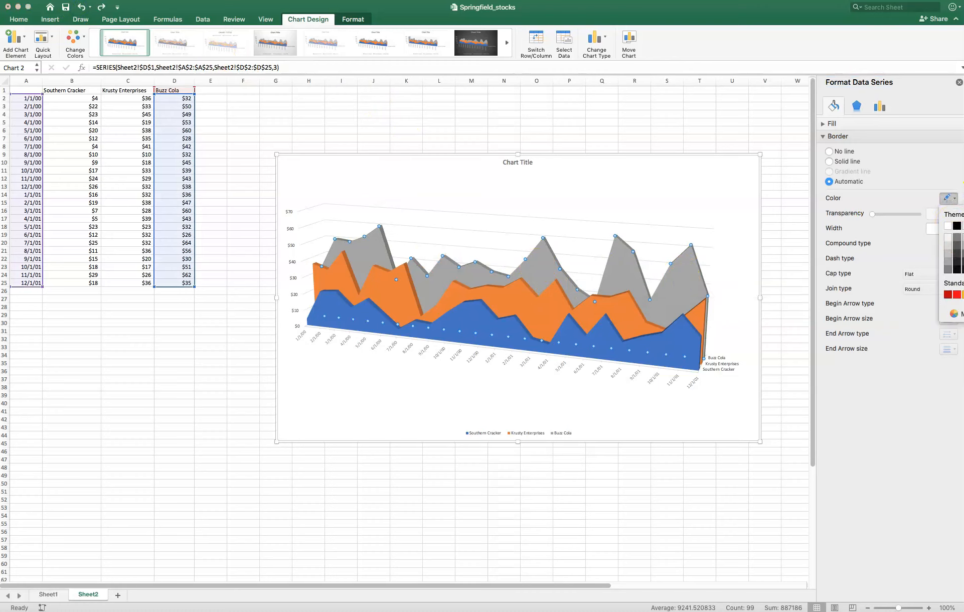
{"action": "left_click", "coordinate": [963, 269]}
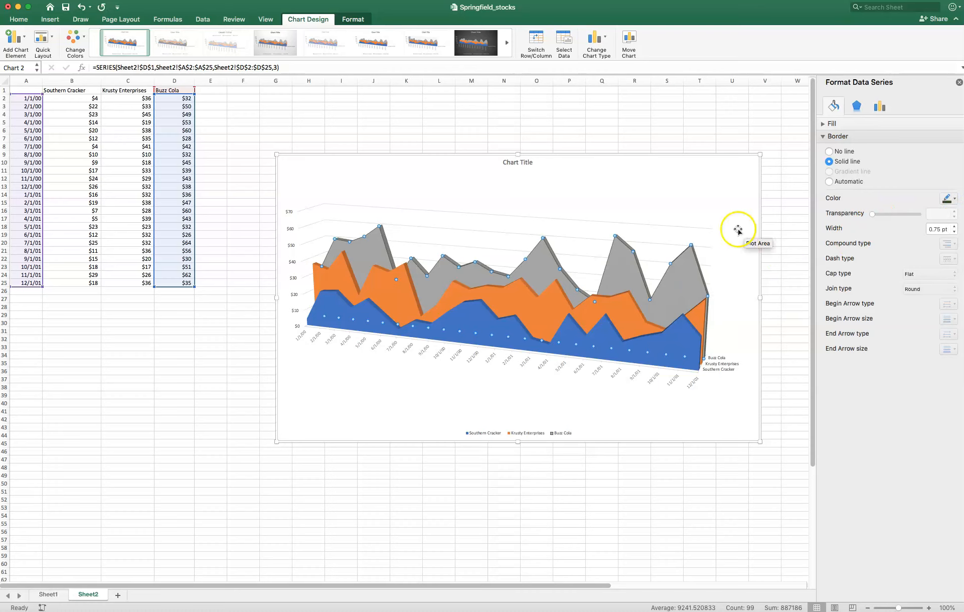
{"action": "left_click", "coordinate": [81, 7]}
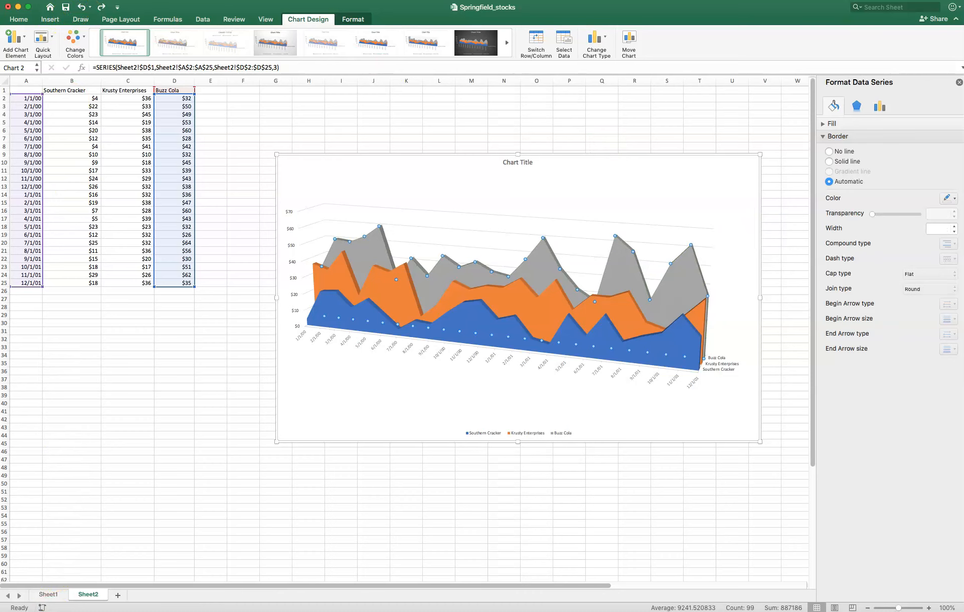
- Fill the Buzz Cola series with a solid light green, replacing a first choice of dark green
{"action": "left_click", "coordinate": [371, 244]}
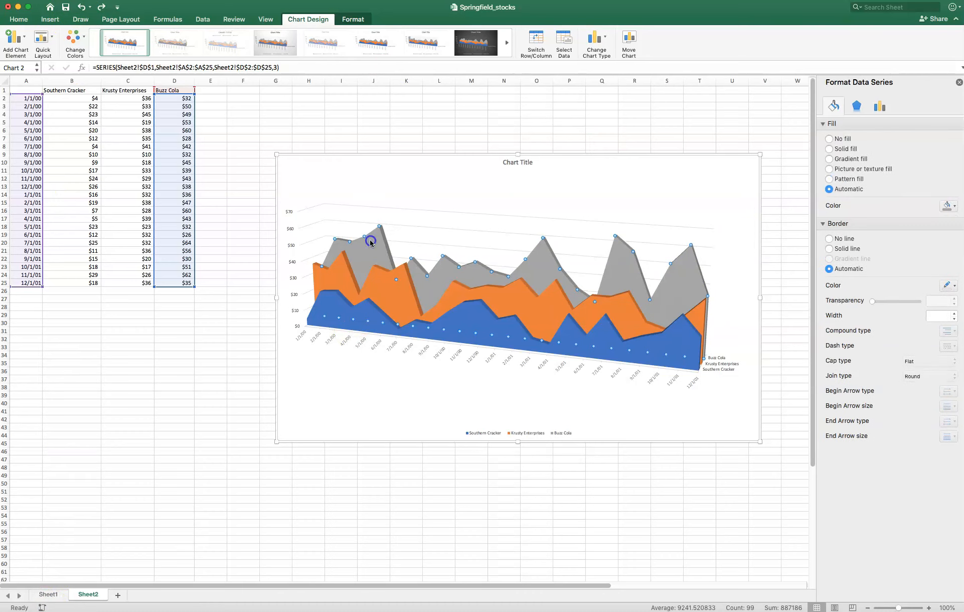
{"action": "left_click", "coordinate": [371, 245]}
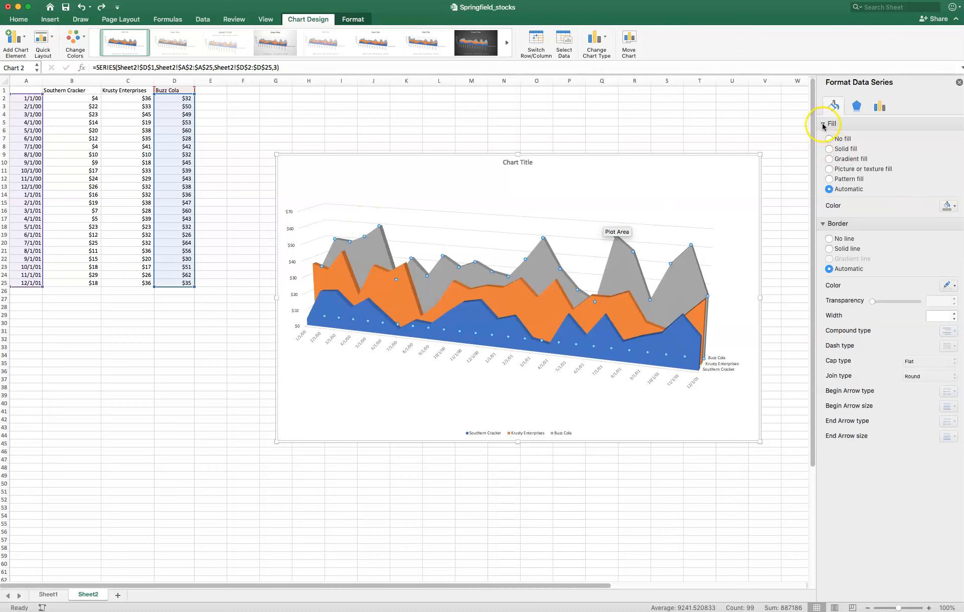
{"action": "left_click", "coordinate": [953, 209]}
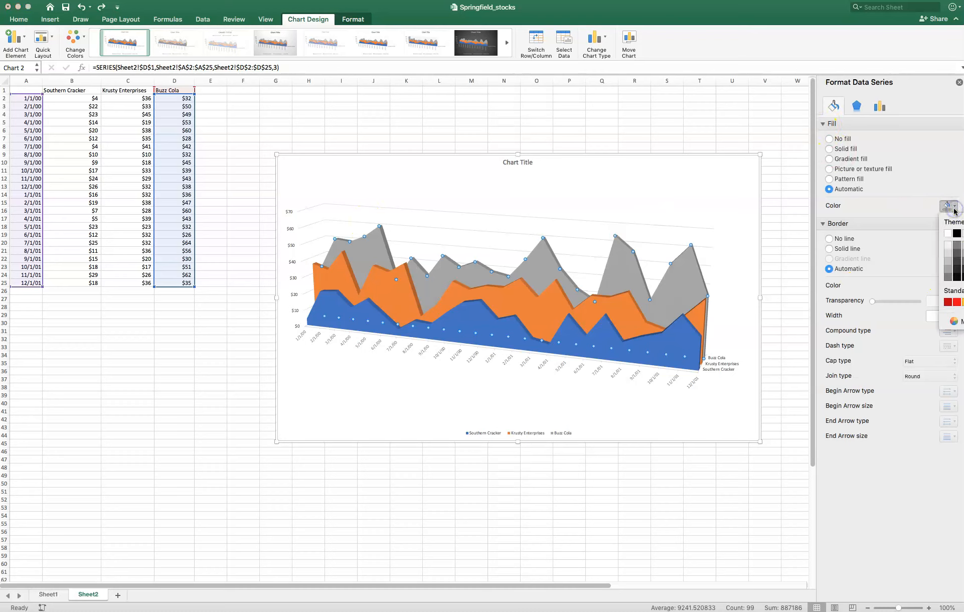
{"action": "left_click", "coordinate": [963, 277]}
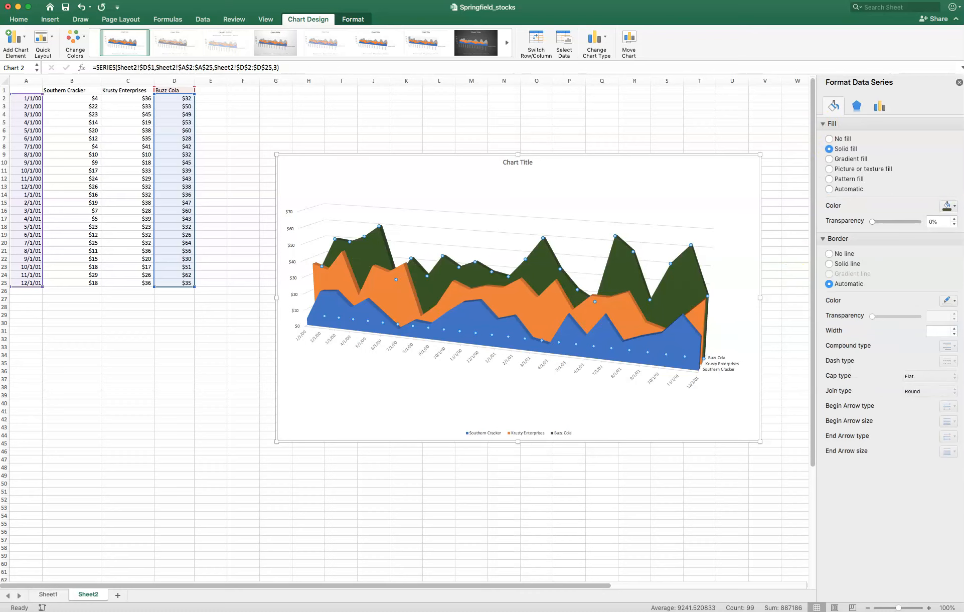
{"action": "left_click", "coordinate": [950, 207]}
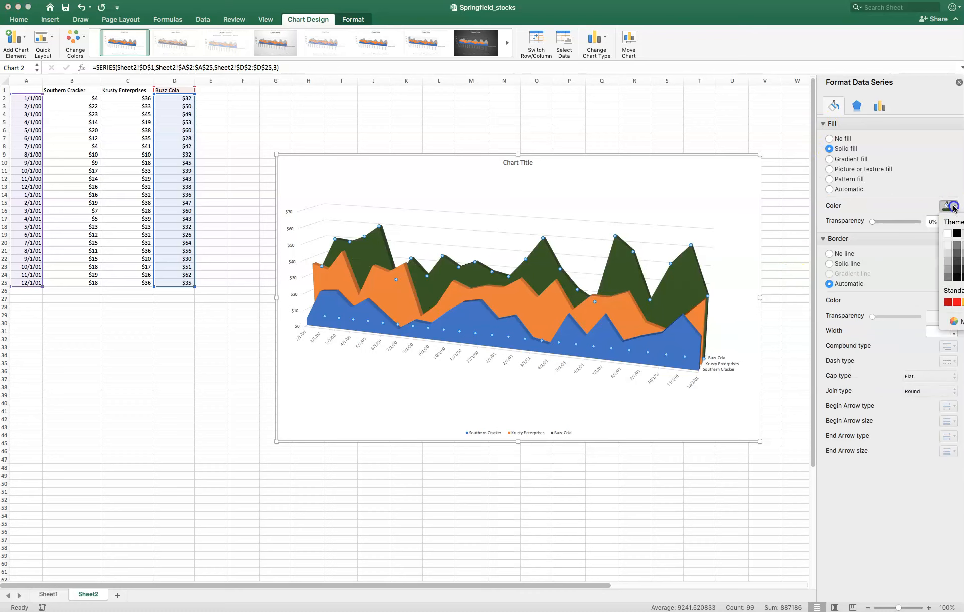
{"action": "left_click", "coordinate": [963, 261]}
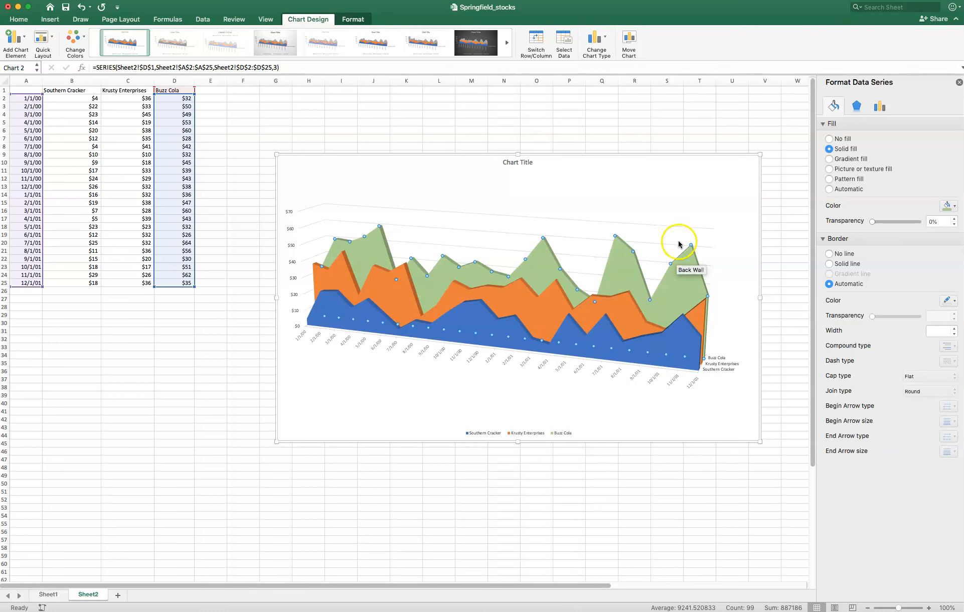
{"action": "left_click", "coordinate": [725, 230]}
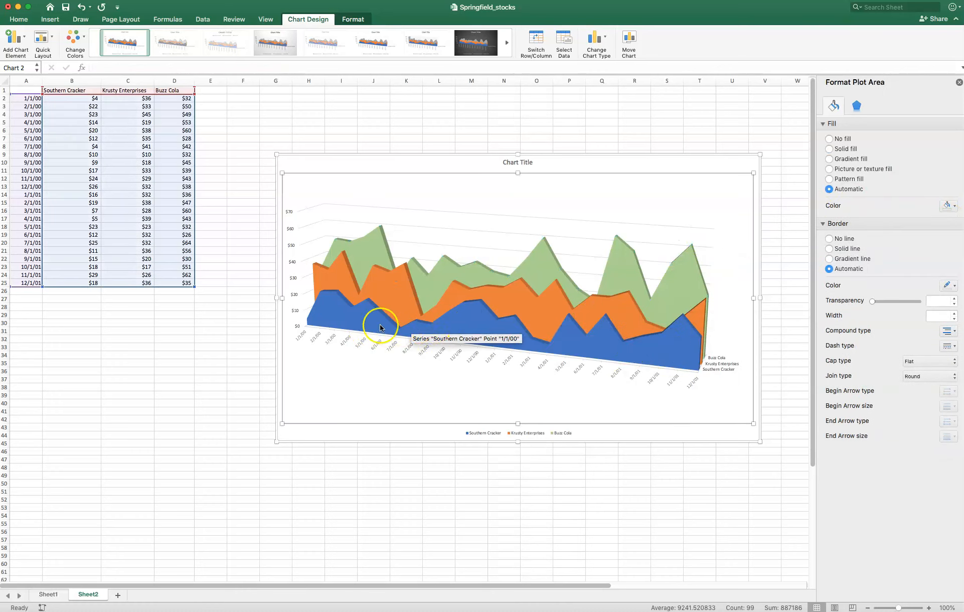
- Add data labels to the Southern Cracker series and select those labels for formatting
{"action": "right_click", "coordinate": [331, 310]}
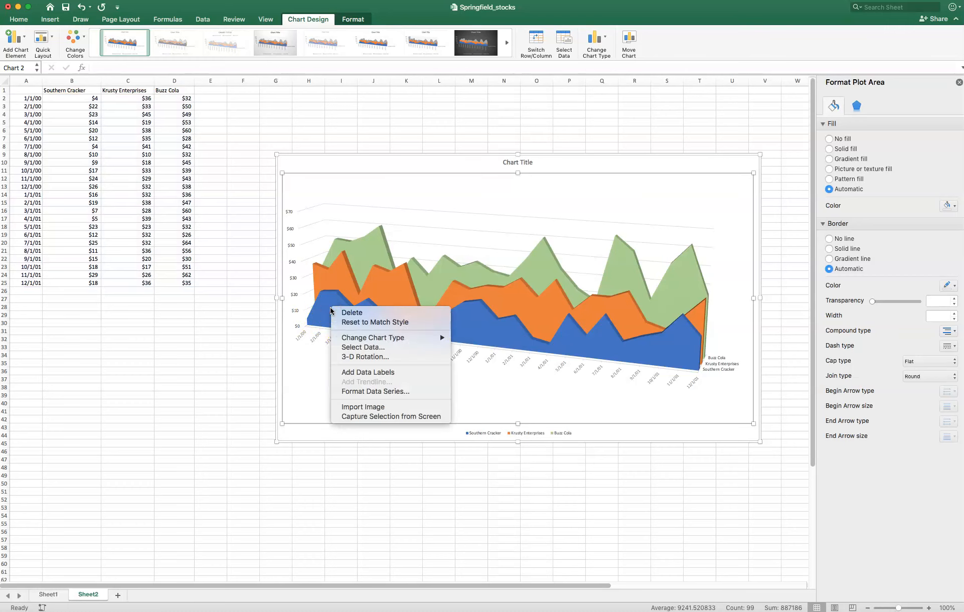
{"action": "left_click", "coordinate": [353, 372]}
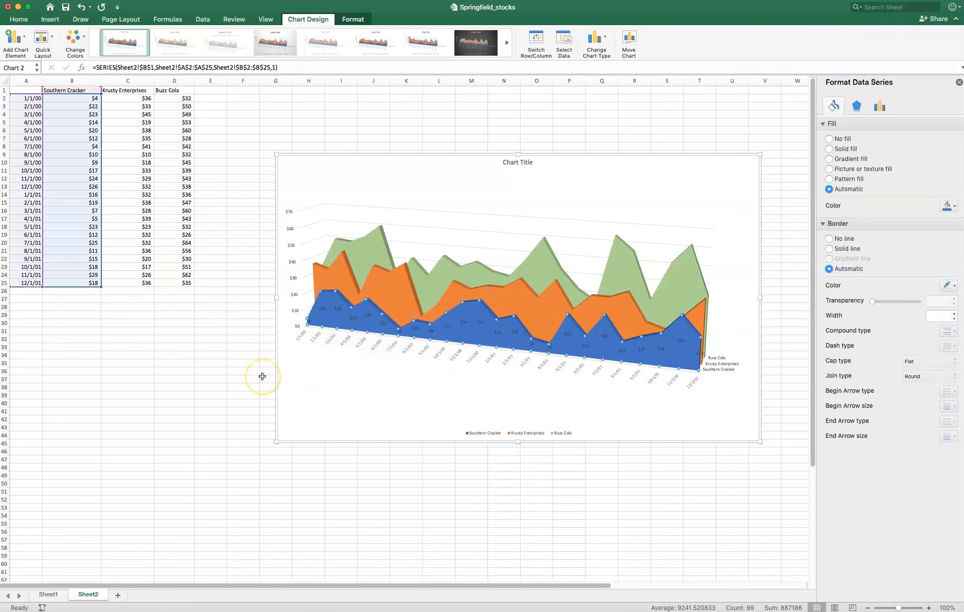
{"action": "left_click", "coordinate": [323, 309]}
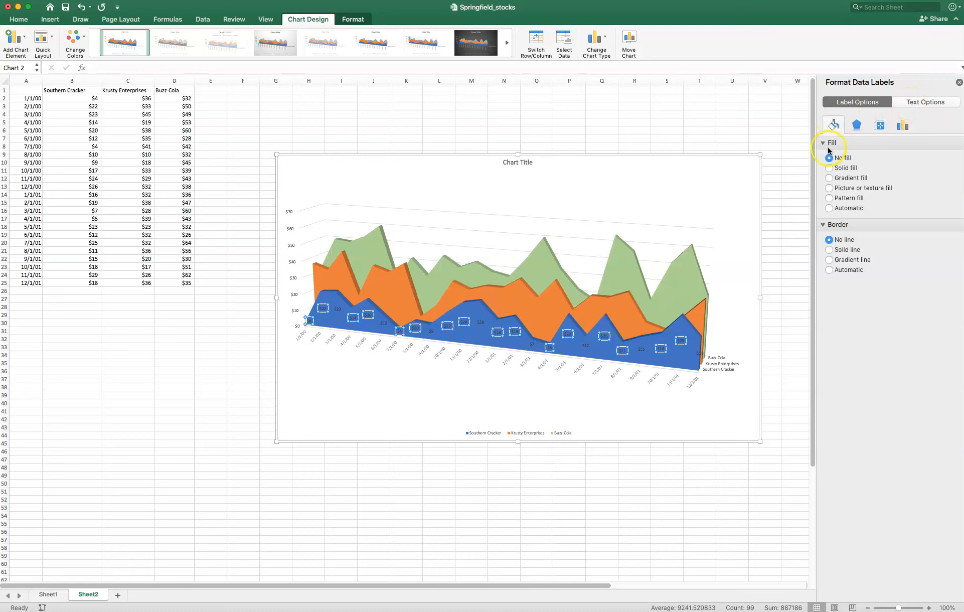
- Examine the effects, size, alignment, label content, number, fill and border options for the Southern Cracker data labels
{"action": "left_click", "coordinate": [857, 129]}
{"action": "left_click", "coordinate": [879, 125]}
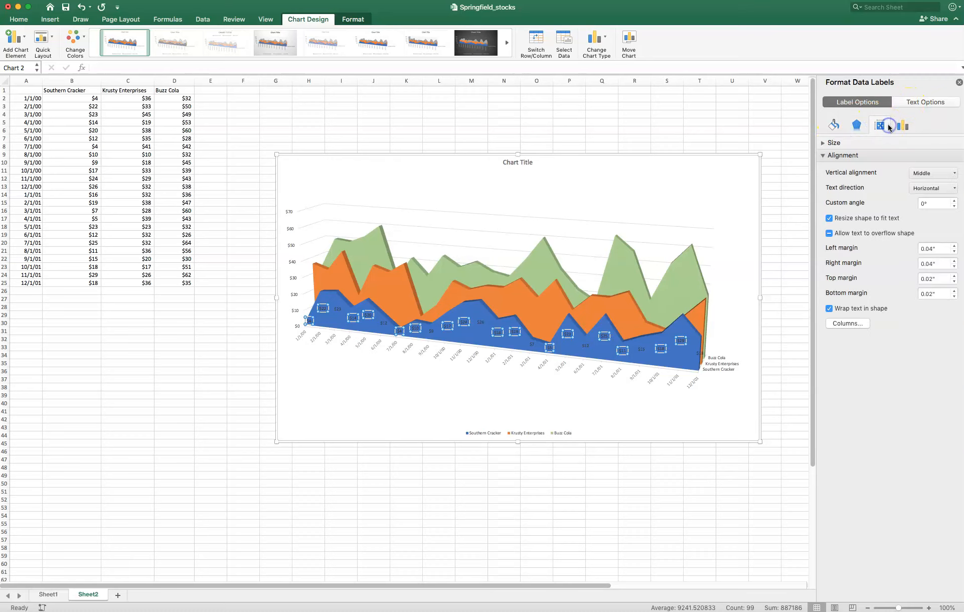
{"action": "left_click", "coordinate": [901, 127]}
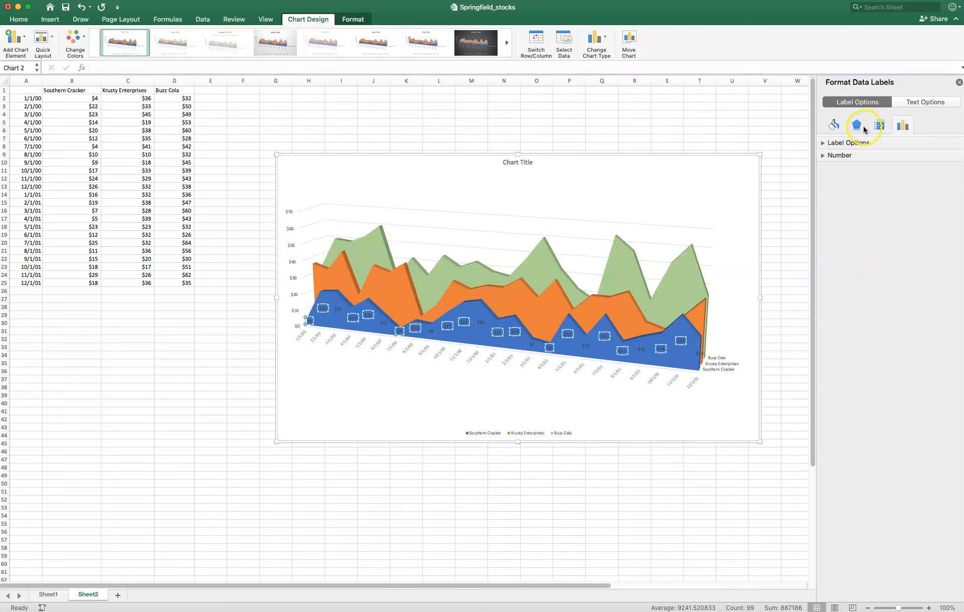
{"action": "left_click", "coordinate": [822, 144]}
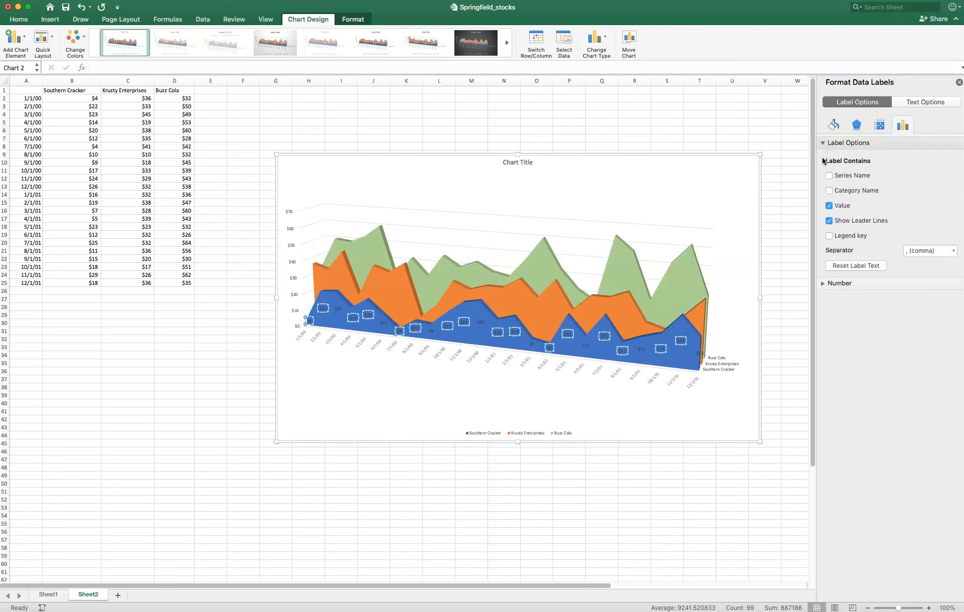
{"action": "left_click", "coordinate": [823, 283]}
{"action": "left_click", "coordinate": [823, 283]}
{"action": "left_click", "coordinate": [883, 125]}
{"action": "left_click", "coordinate": [833, 124]}
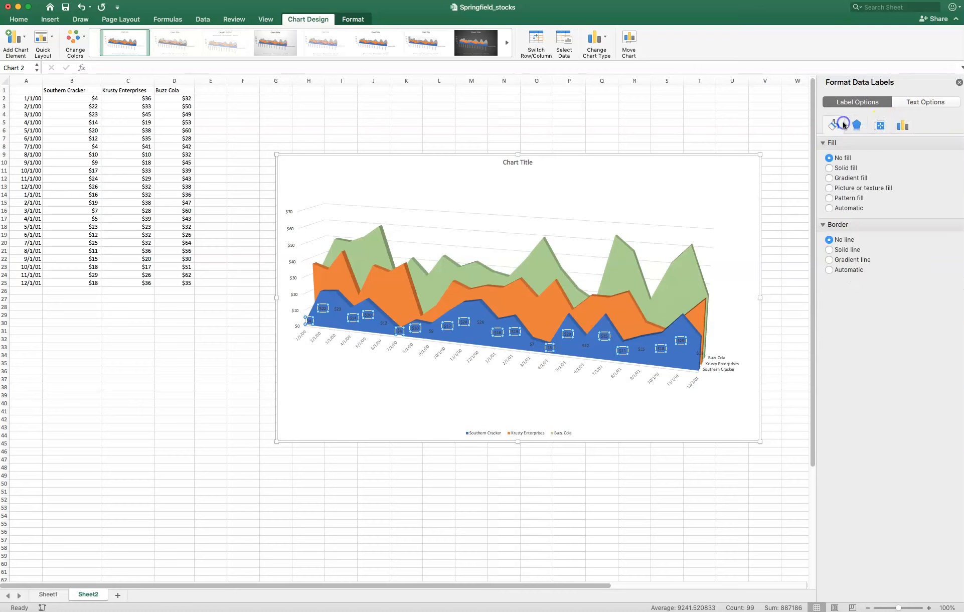
- Set the text fill of the Southern Cracker data labels to white
{"action": "left_click", "coordinate": [924, 103]}
{"action": "left_click", "coordinate": [954, 219]}
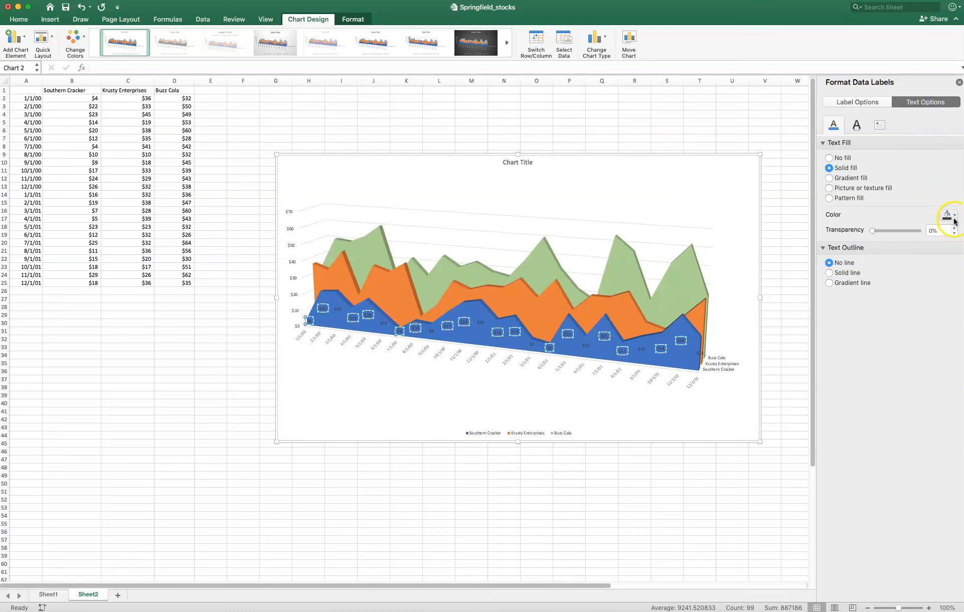
{"action": "left_click", "coordinate": [947, 245]}
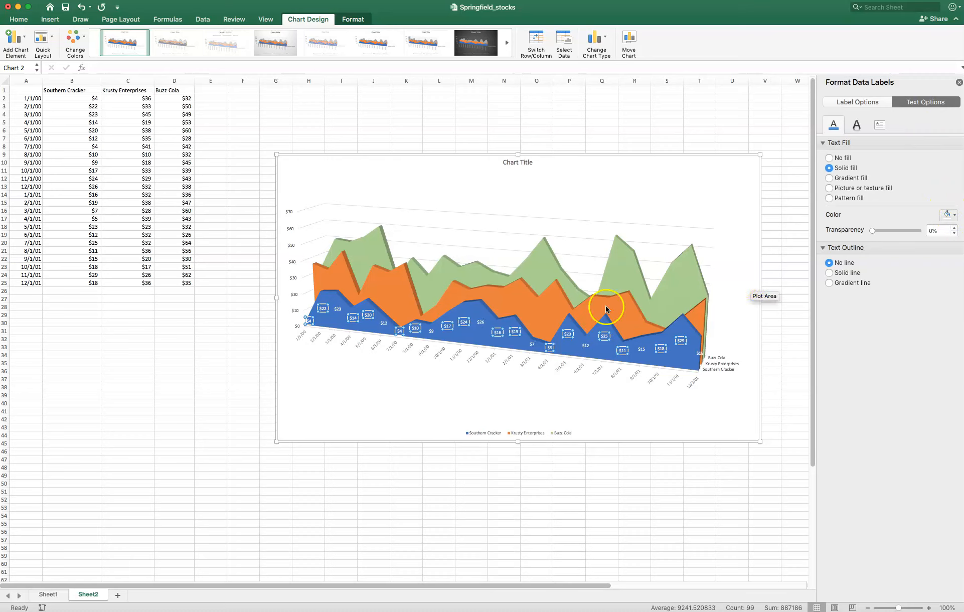
- Add data labels to the orange Krusty Enterprises series in the 3-D area chart
{"action": "left_click", "coordinate": [464, 399]}
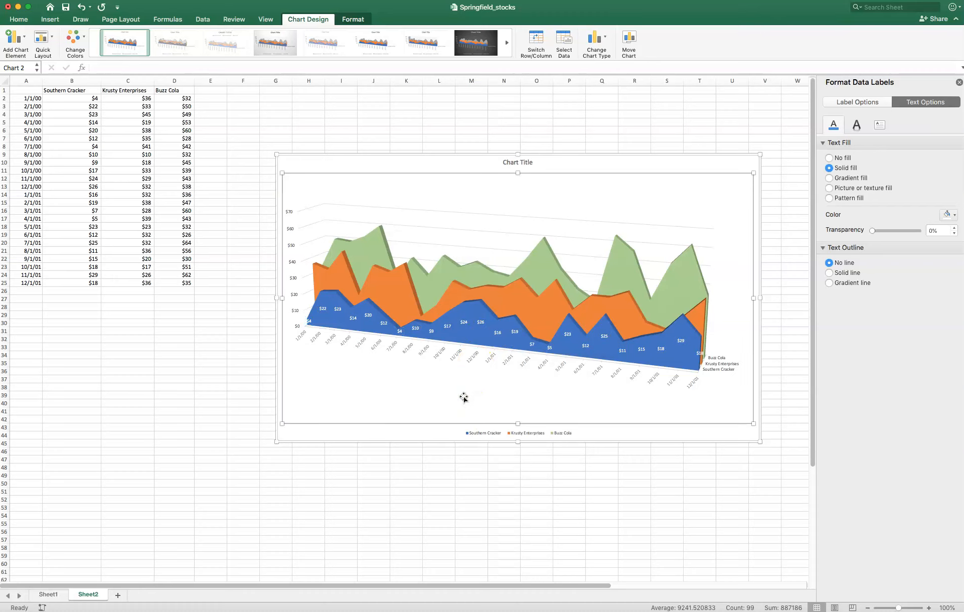
{"action": "left_click", "coordinate": [320, 274]}
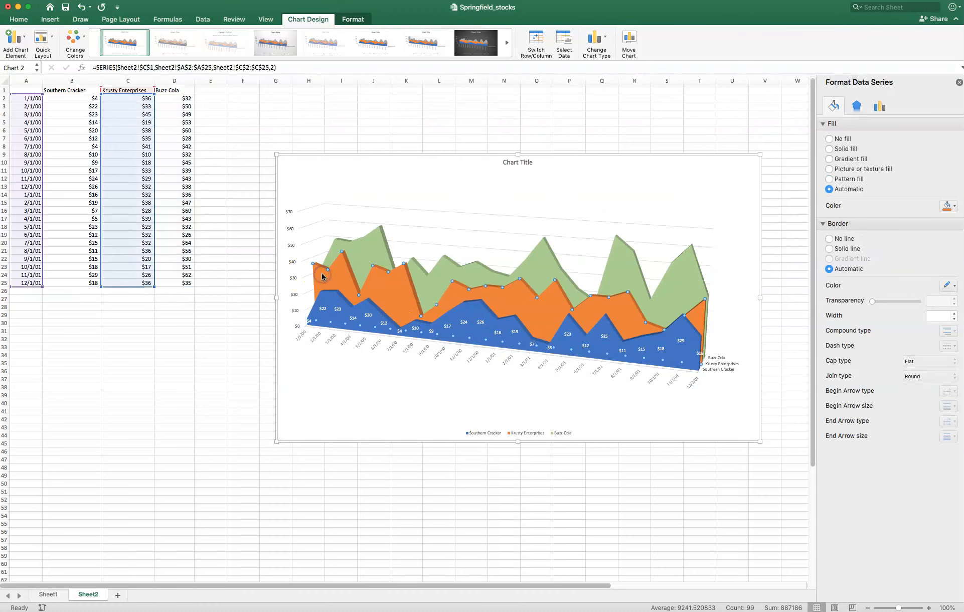
{"action": "right_click", "coordinate": [512, 296]}
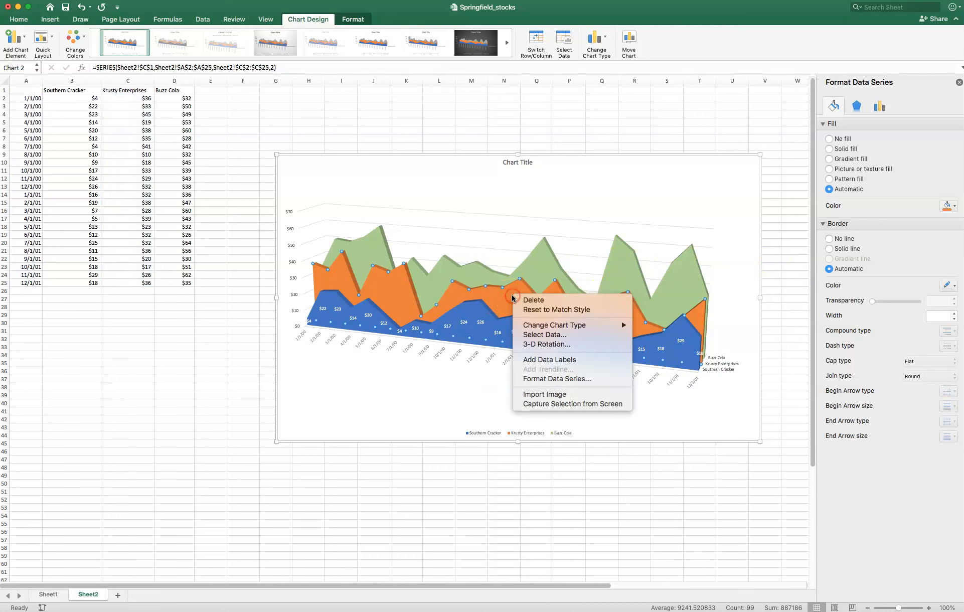
{"action": "left_click", "coordinate": [573, 362]}
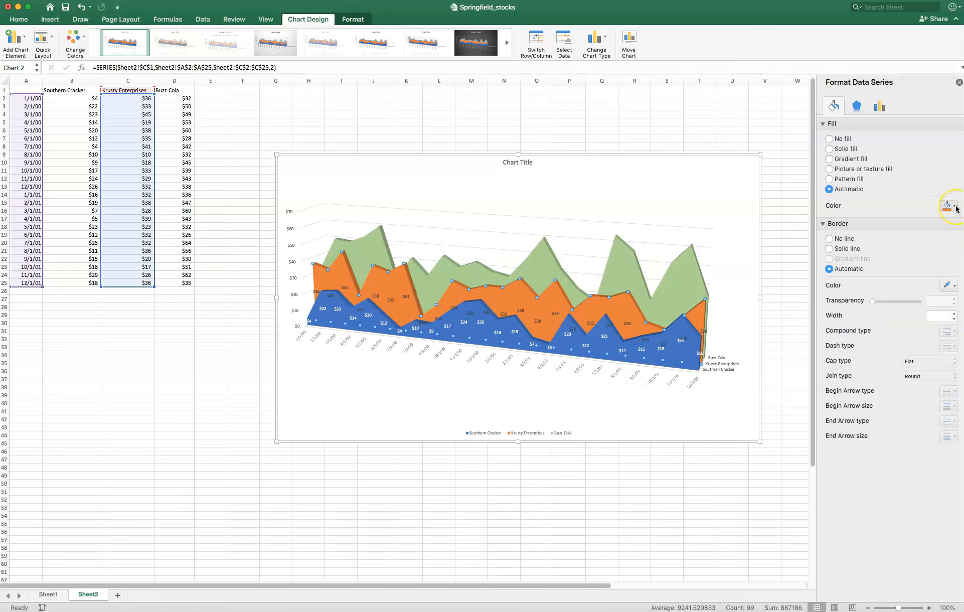
- Set the text fill of the Krusty Enterprises data labels to black, replacing a first choice of white
{"action": "left_click", "coordinate": [517, 309]}
{"action": "left_click", "coordinate": [922, 102]}
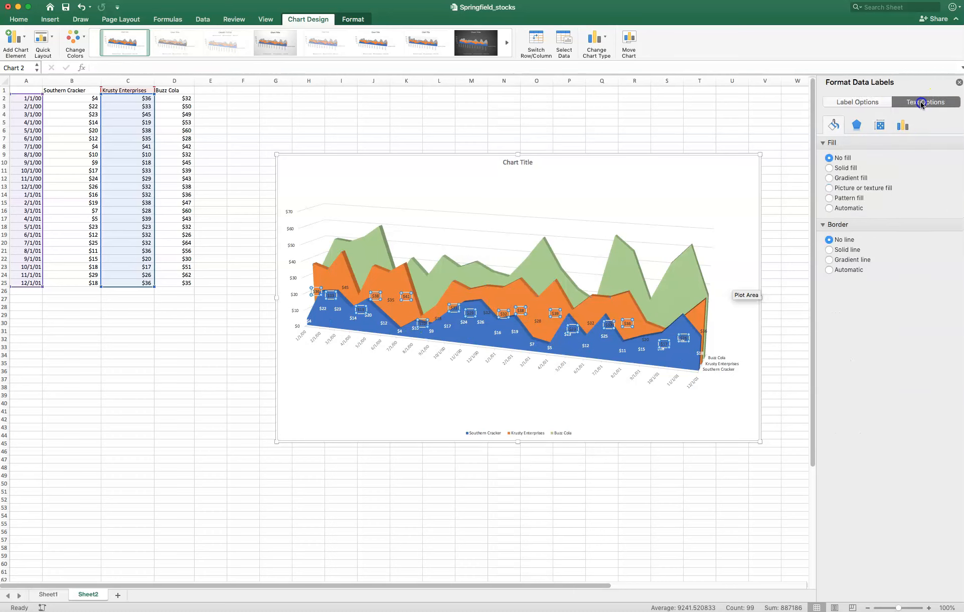
{"action": "left_click", "coordinate": [954, 216]}
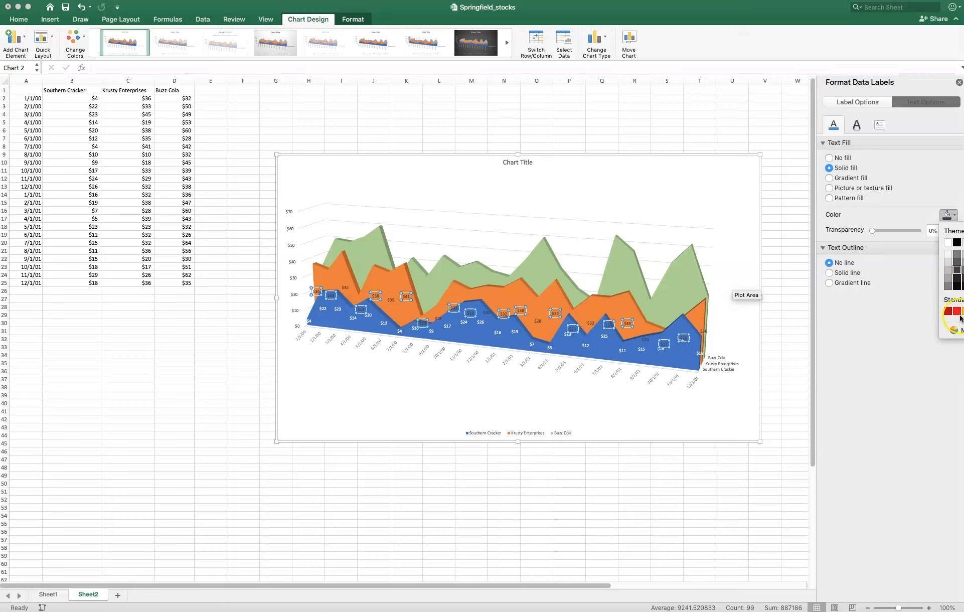
{"action": "left_click", "coordinate": [947, 243]}
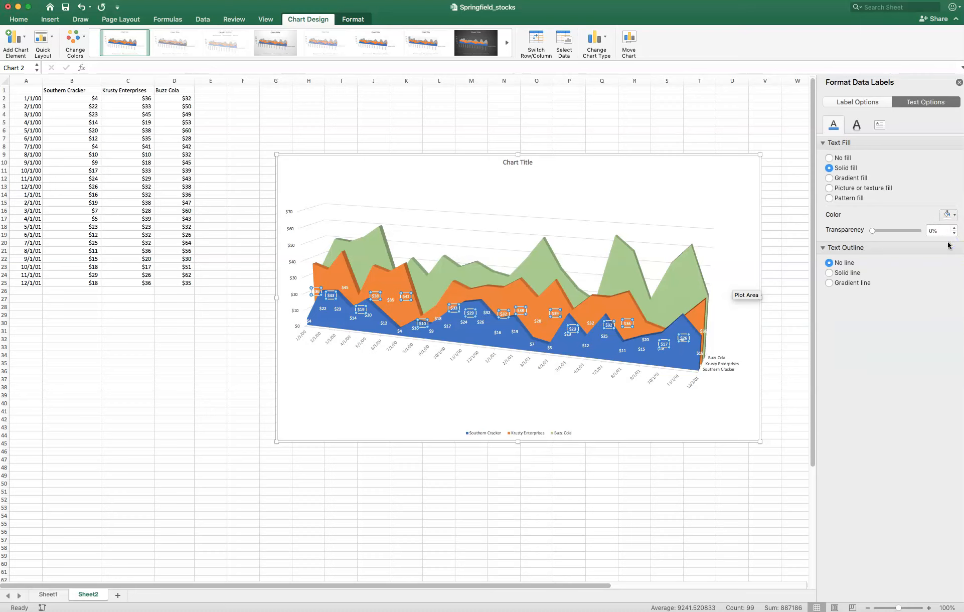
{"action": "left_click", "coordinate": [955, 216]}
{"action": "left_click", "coordinate": [957, 240]}
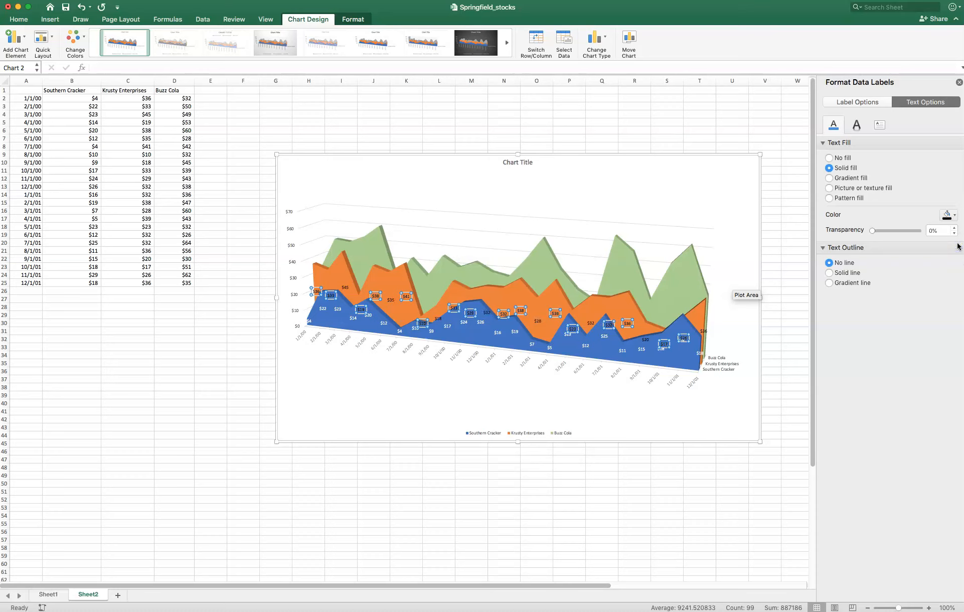
- Add data labels to the green Buzz Cola series and select those labels for formatting
{"action": "left_click", "coordinate": [369, 251]}
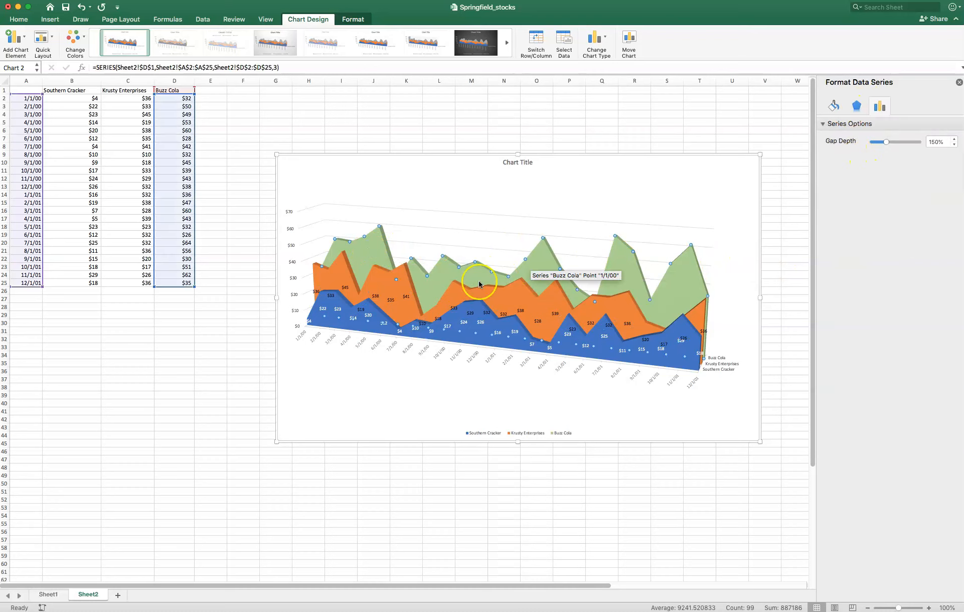
{"action": "right_click", "coordinate": [361, 253]}
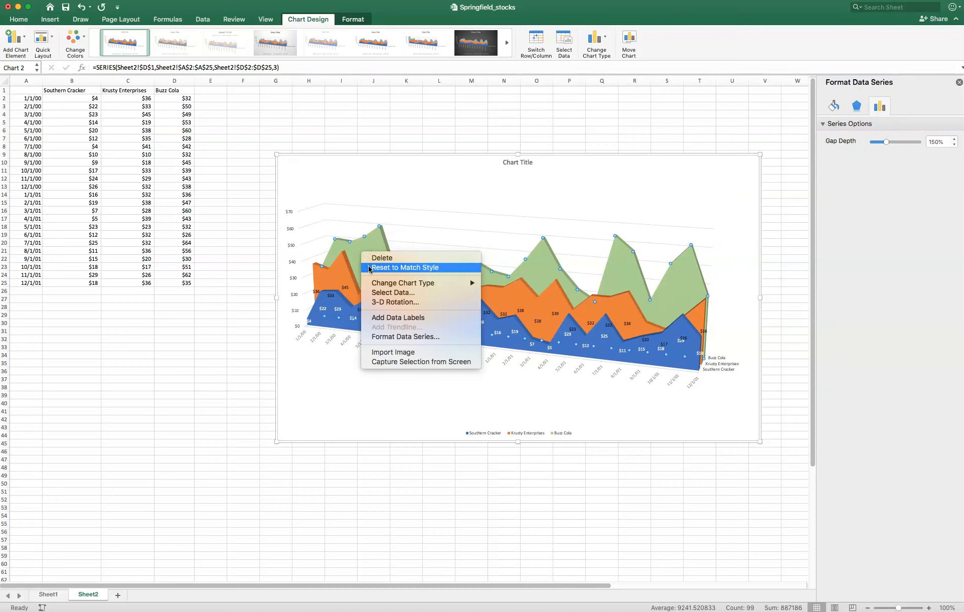
{"action": "left_click", "coordinate": [381, 317]}
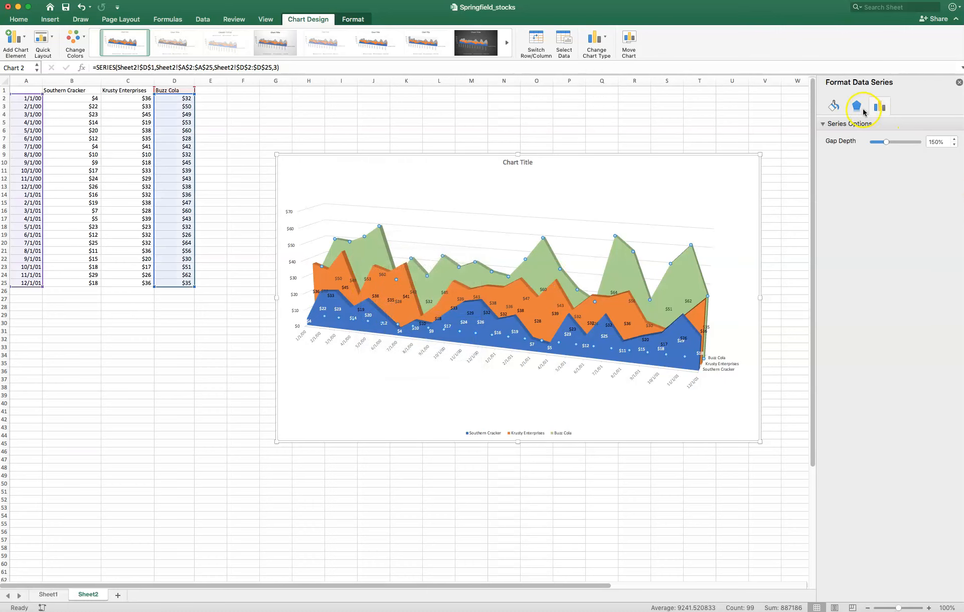
{"action": "left_click", "coordinate": [857, 107]}
{"action": "left_click", "coordinate": [837, 109]}
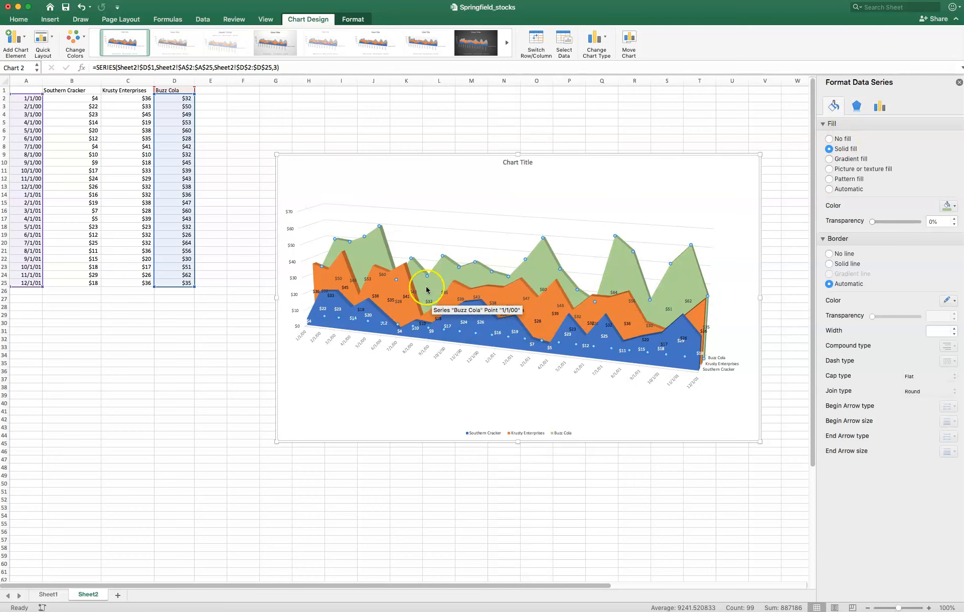
{"action": "left_click", "coordinate": [384, 275]}
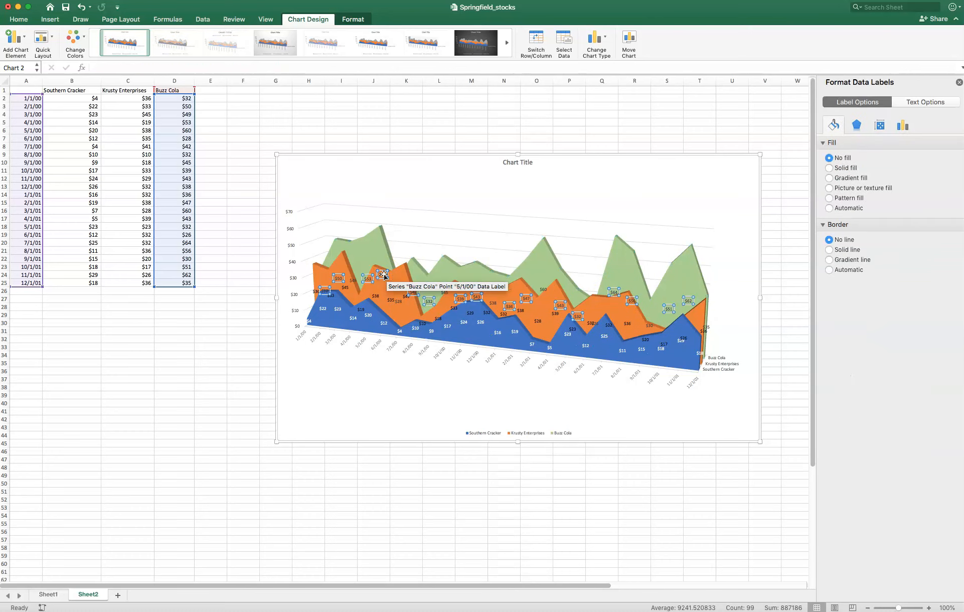
{"action": "left_click", "coordinate": [480, 266]}
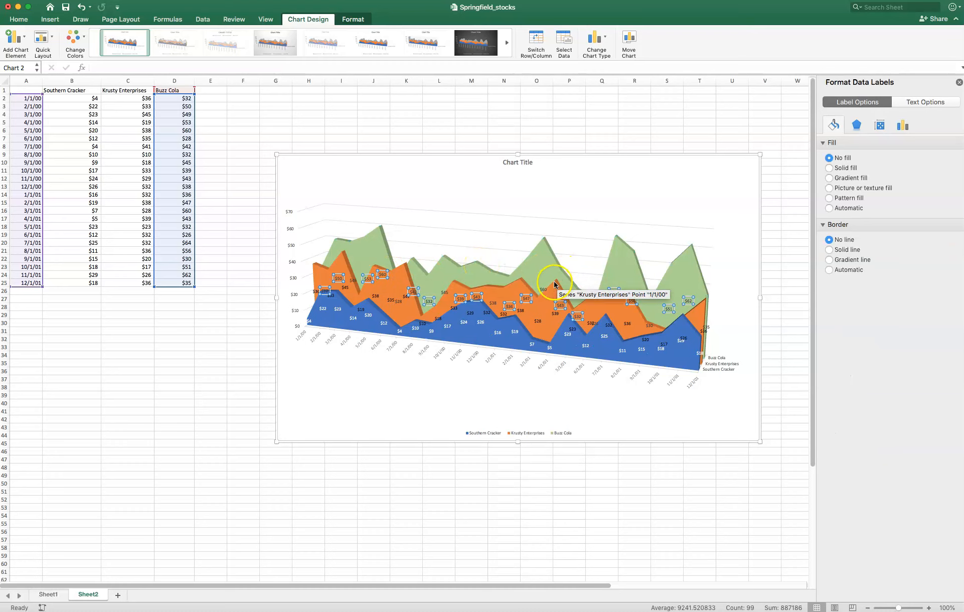
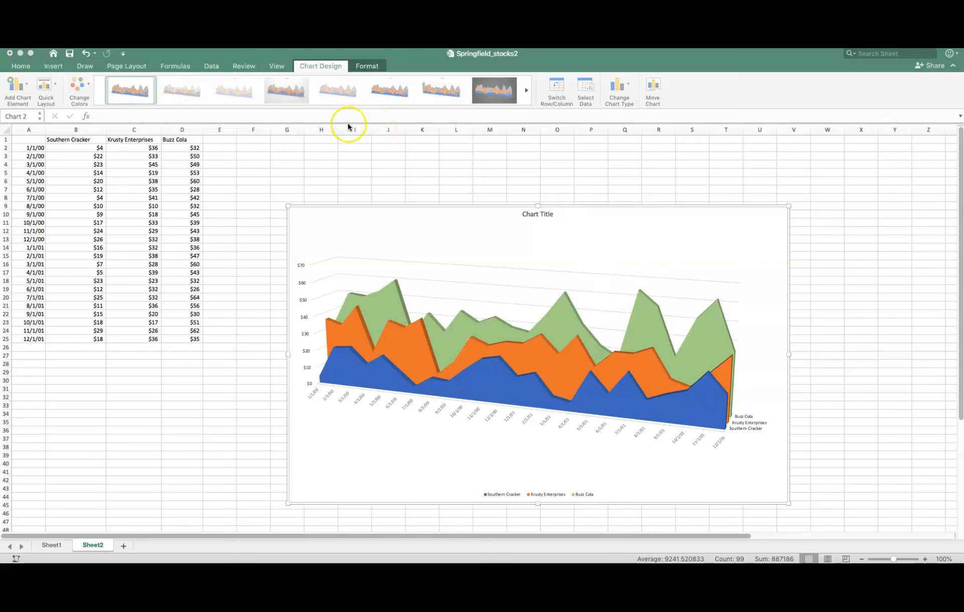
- Try several chart styles on the 3-D area chart, including one with hatched series and the legend above the plot
{"action": "left_click", "coordinate": [526, 91]}
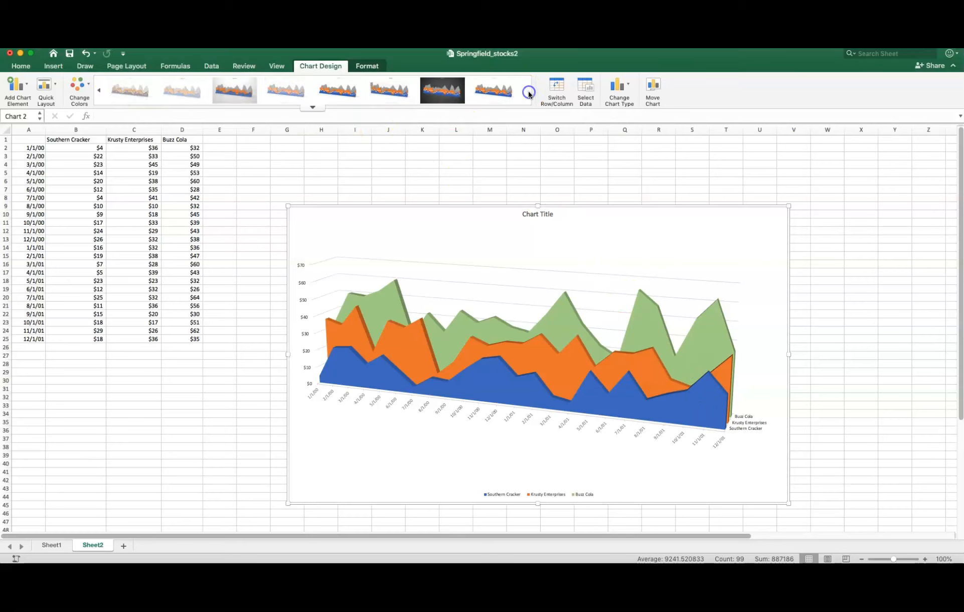
{"action": "left_click", "coordinate": [494, 92]}
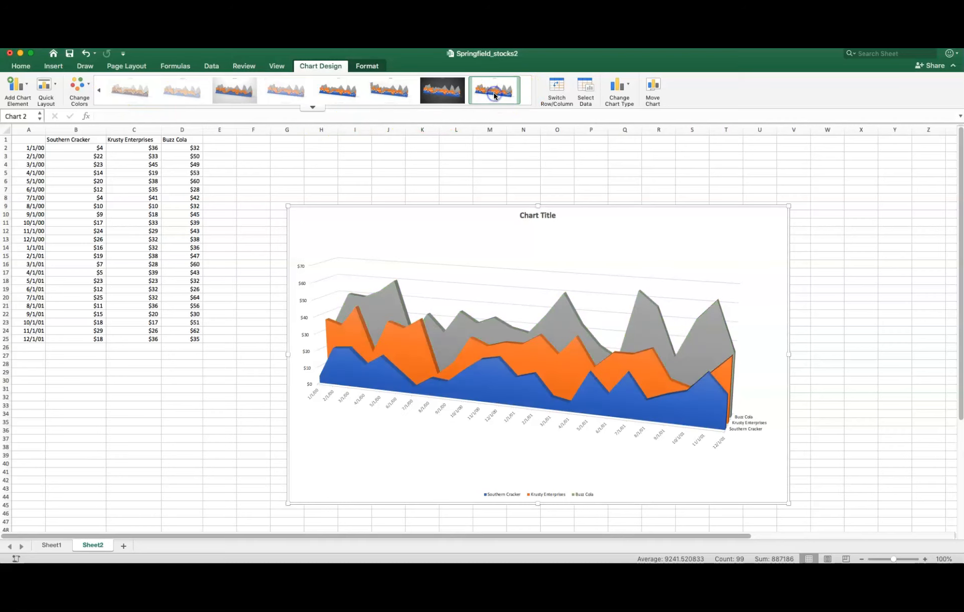
{"action": "left_click", "coordinate": [388, 92]}
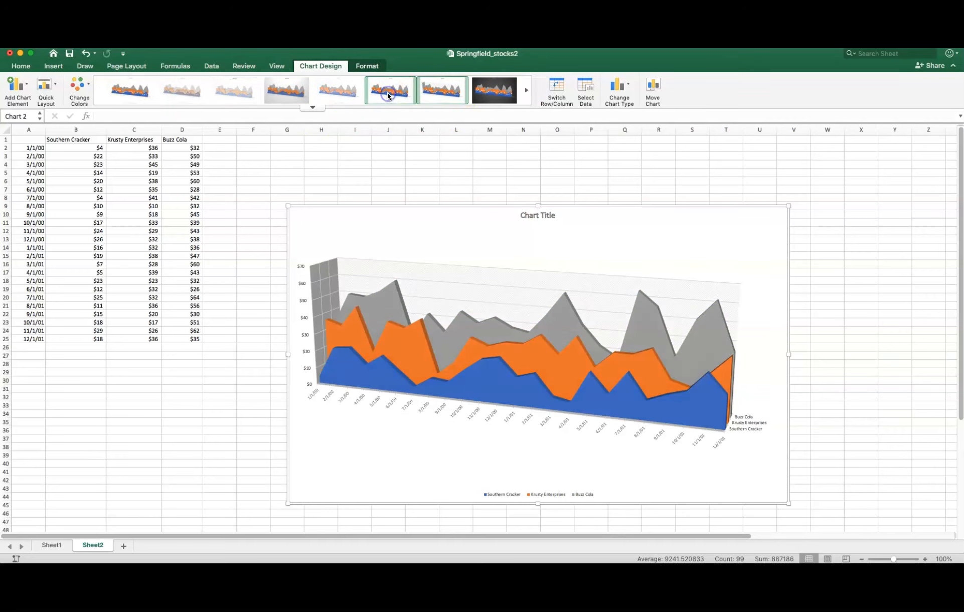
{"action": "left_click", "coordinate": [283, 93]}
{"action": "left_click", "coordinate": [241, 92]}
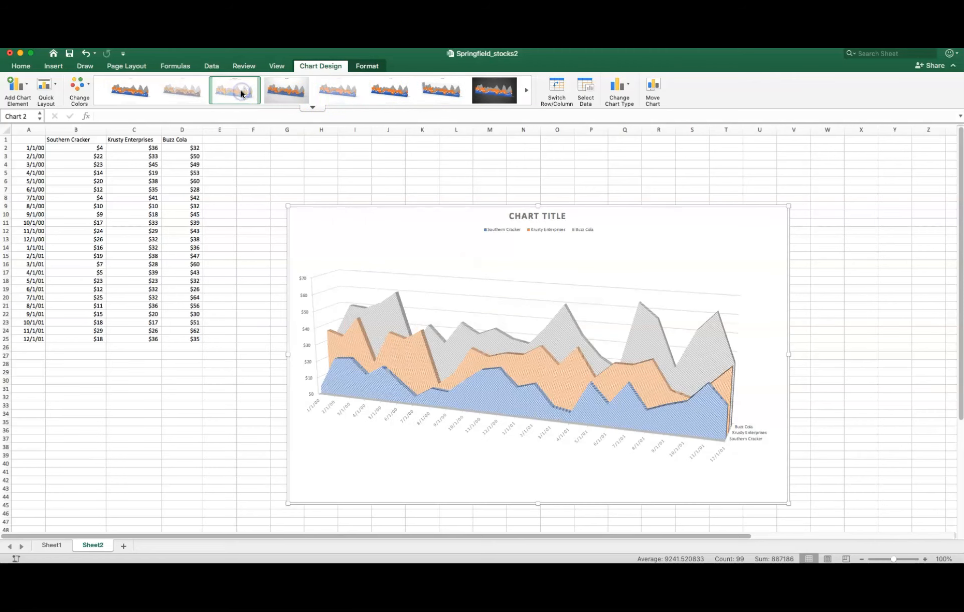
- Apply the chart style with translucent, outlined series to the 3-D area chart, comparing it with Style 1
{"action": "left_click", "coordinate": [188, 94]}
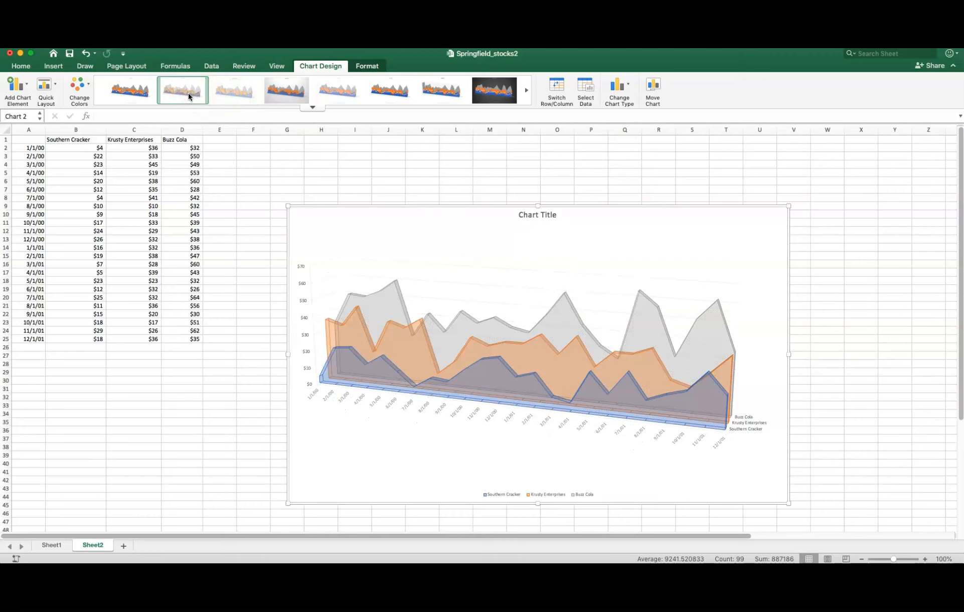
{"action": "left_click", "coordinate": [129, 92]}
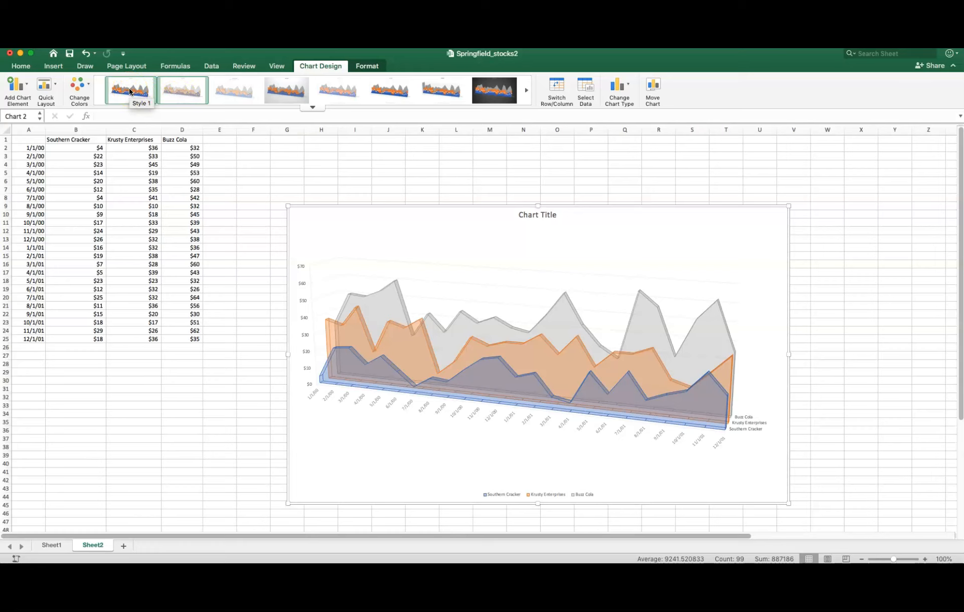
{"action": "left_click", "coordinate": [129, 94]}
{"action": "left_click", "coordinate": [176, 92]}
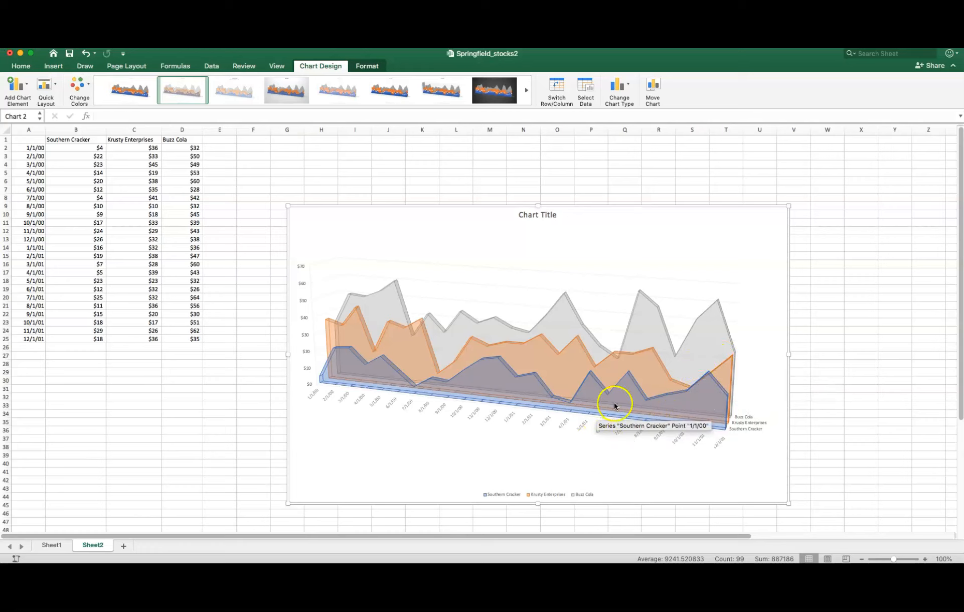
- Open the formatting options of the Buzz Cola series and set its fill to light green
{"action": "left_click", "coordinate": [699, 349]}
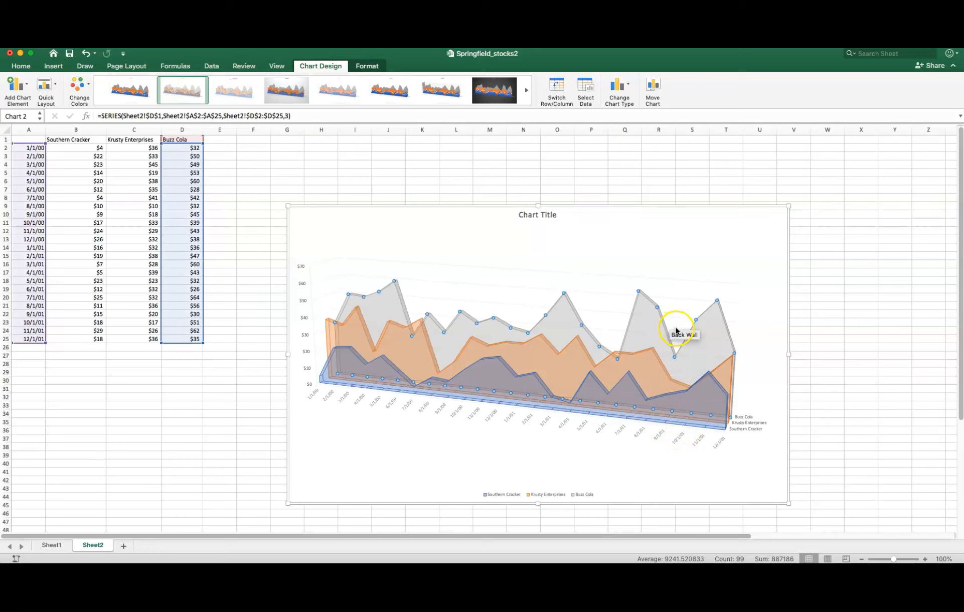
{"action": "left_click", "coordinate": [710, 331]}
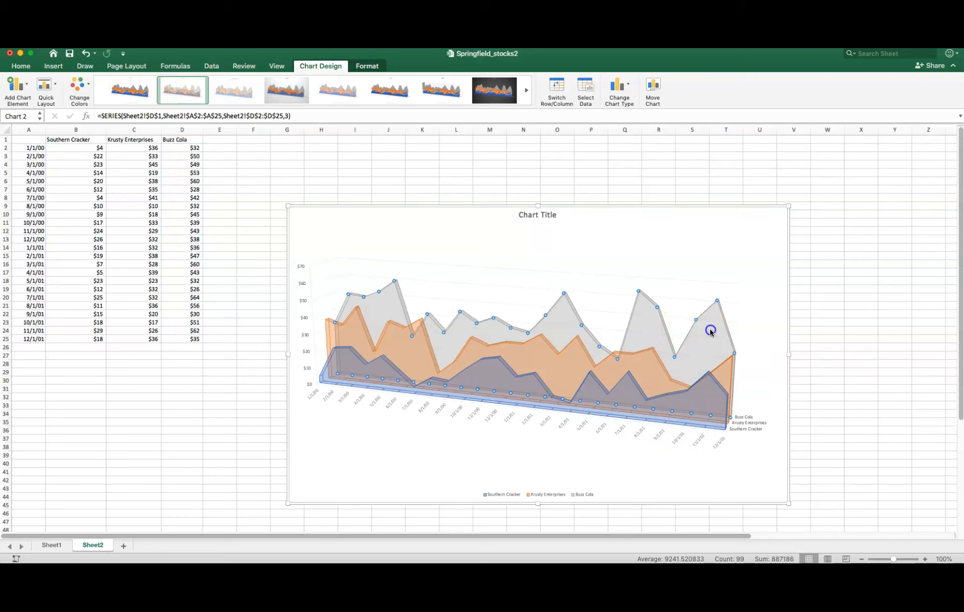
{"action": "double_click", "coordinate": [710, 331]}
{"action": "left_click", "coordinate": [826, 156]}
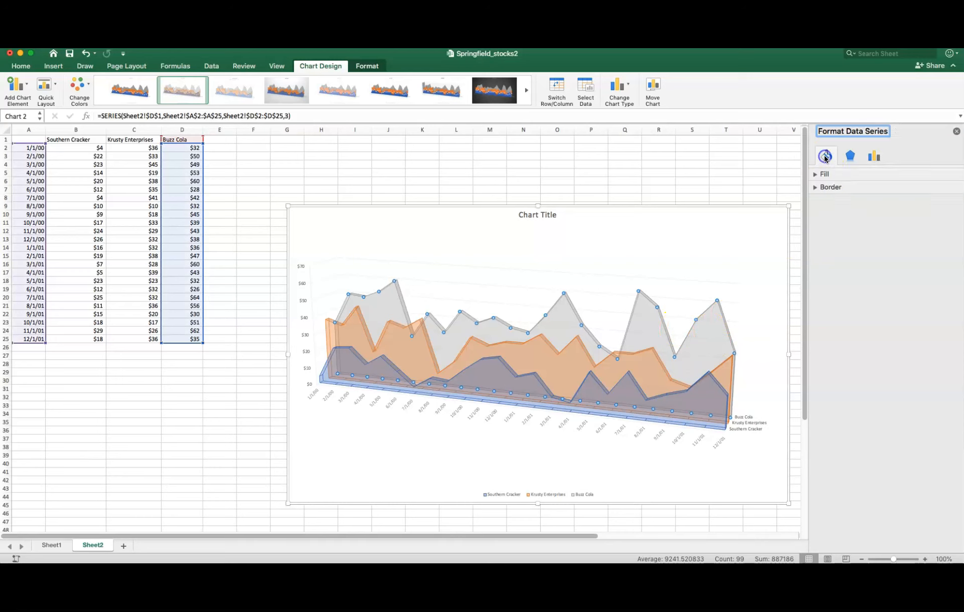
{"action": "left_click", "coordinate": [818, 175]}
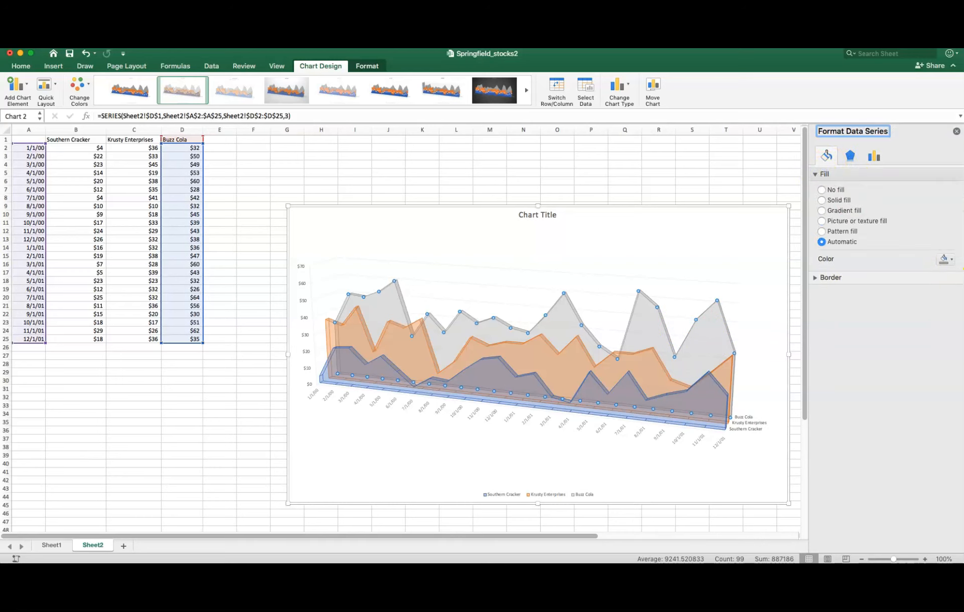
{"action": "left_click", "coordinate": [945, 259]}
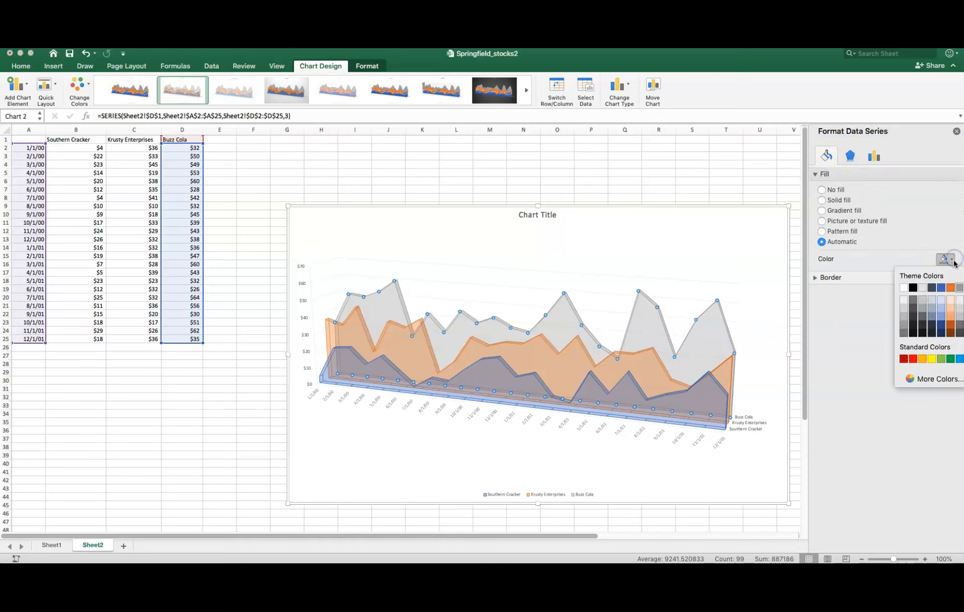
{"action": "left_click", "coordinate": [941, 358]}
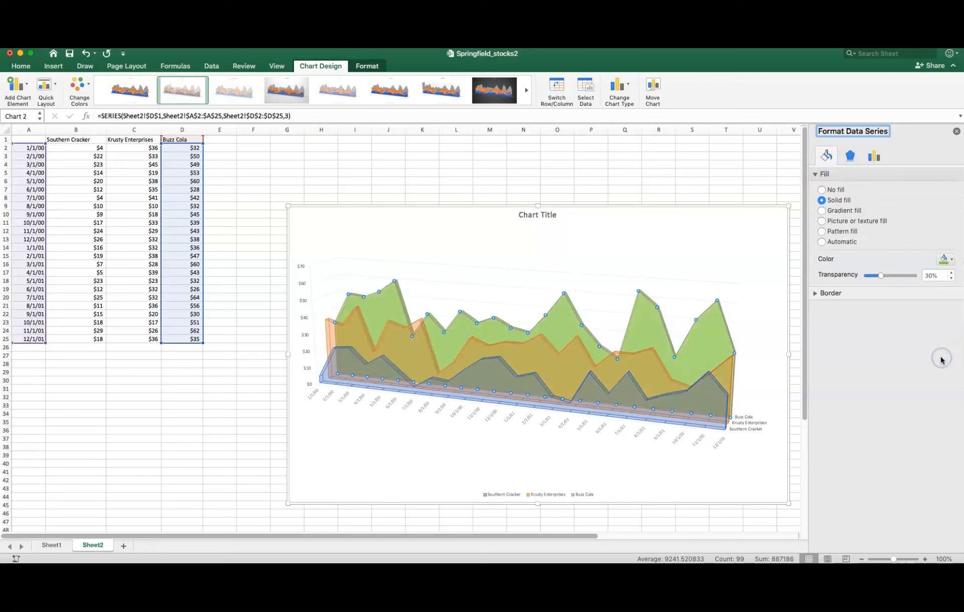
{"action": "left_click", "coordinate": [738, 308]}
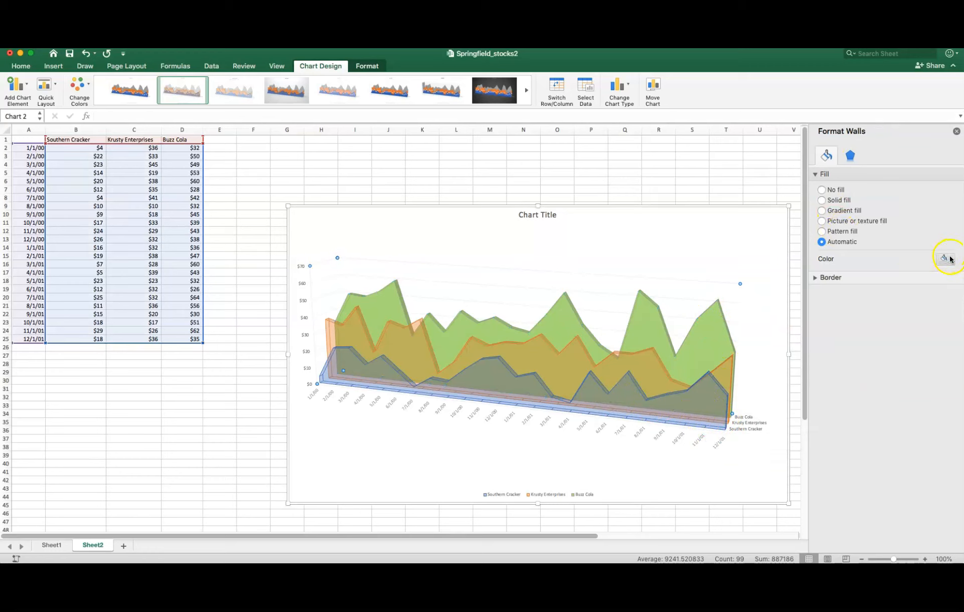
- Change the fill colour of the Buzz Cola series to dark blue
{"action": "left_click", "coordinate": [712, 341]}
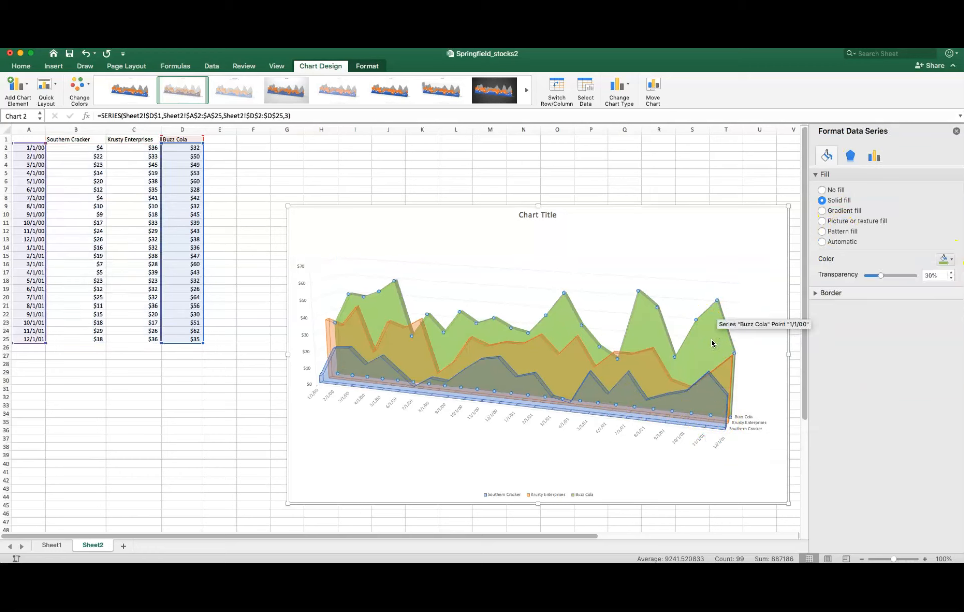
{"action": "left_click", "coordinate": [948, 260]}
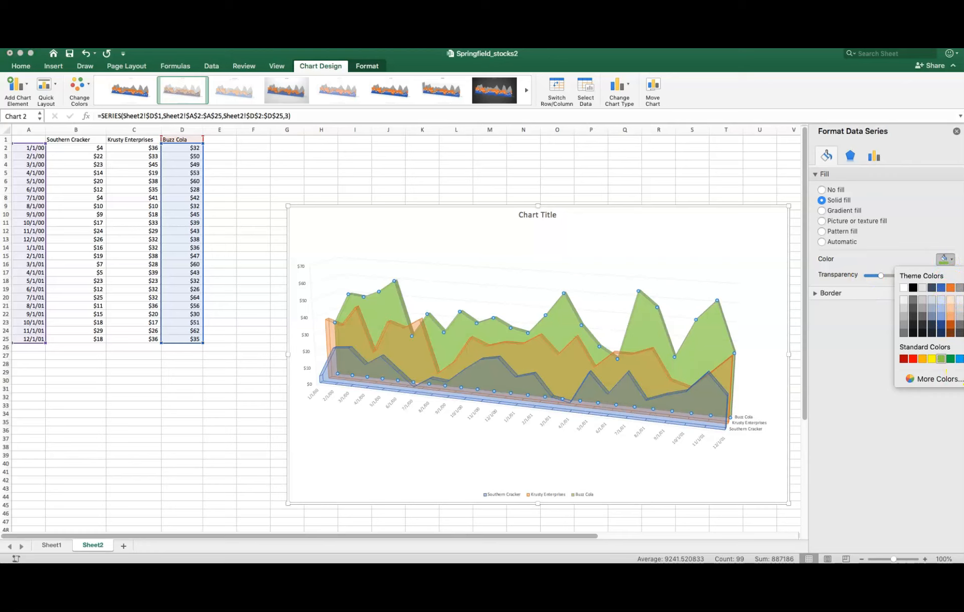
{"action": "left_click", "coordinate": [963, 359]}
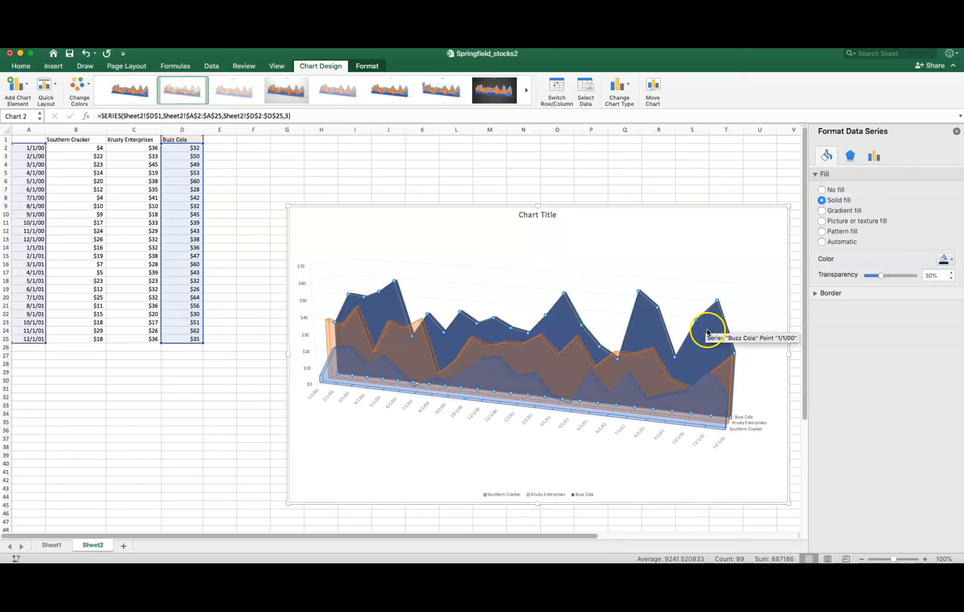
{"action": "left_click", "coordinate": [740, 310]}
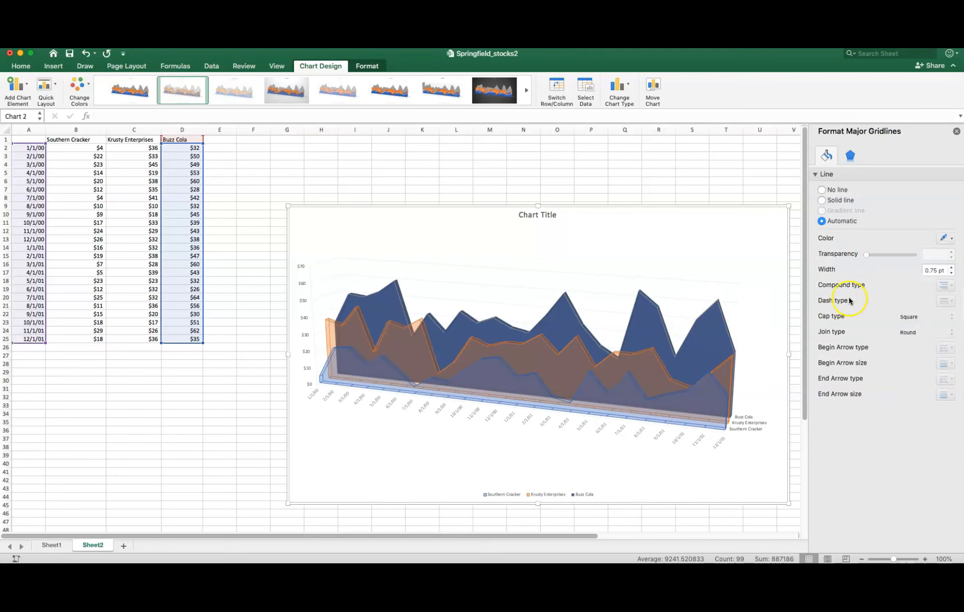
- Set the Buzz Cola series fill to the light gray theme colour, replacing a first choice of light blue-gray
{"action": "left_click", "coordinate": [699, 338]}
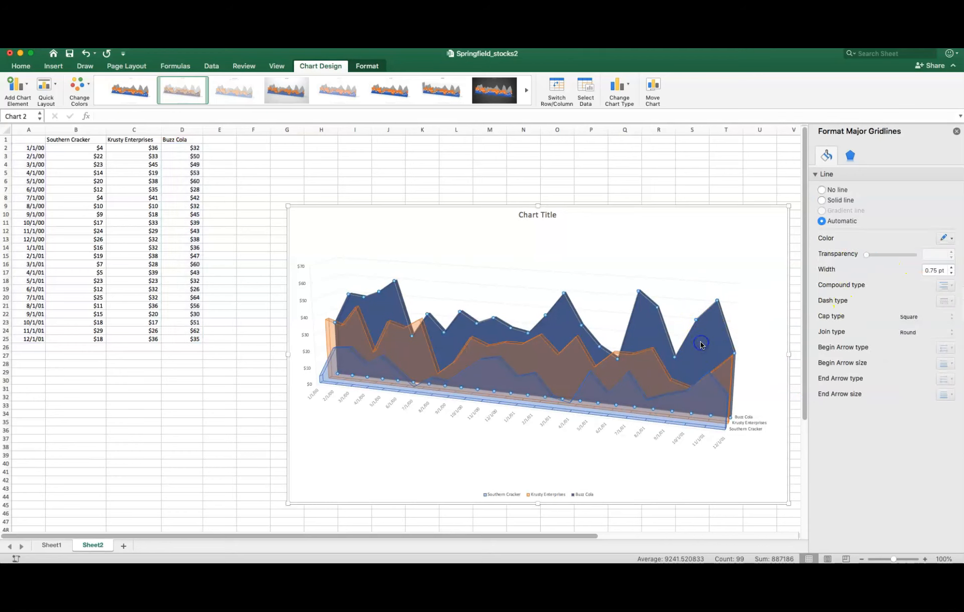
{"action": "left_click", "coordinate": [945, 259]}
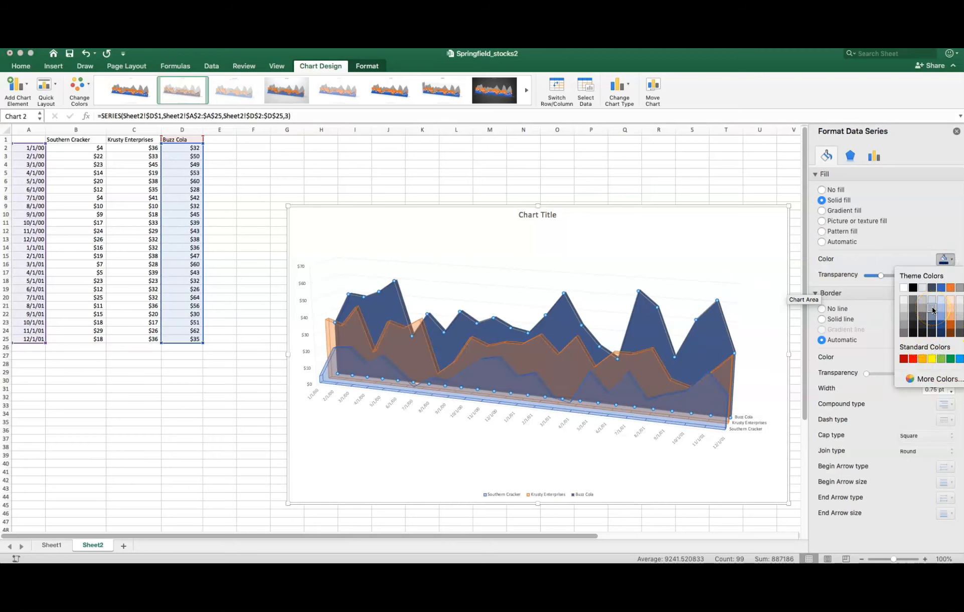
{"action": "left_click", "coordinate": [932, 309]}
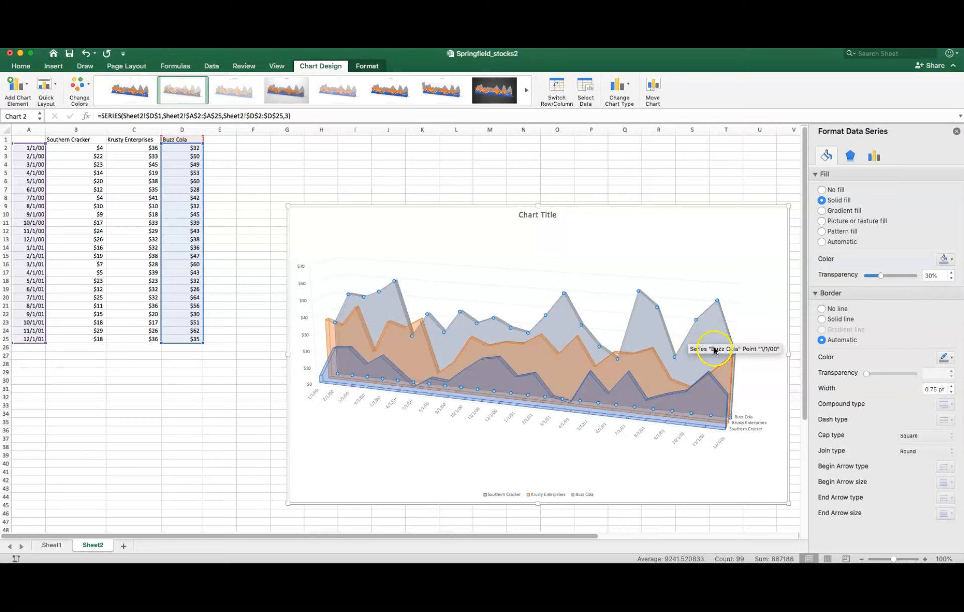
{"action": "left_click", "coordinate": [948, 262]}
{"action": "left_click", "coordinate": [925, 290]}
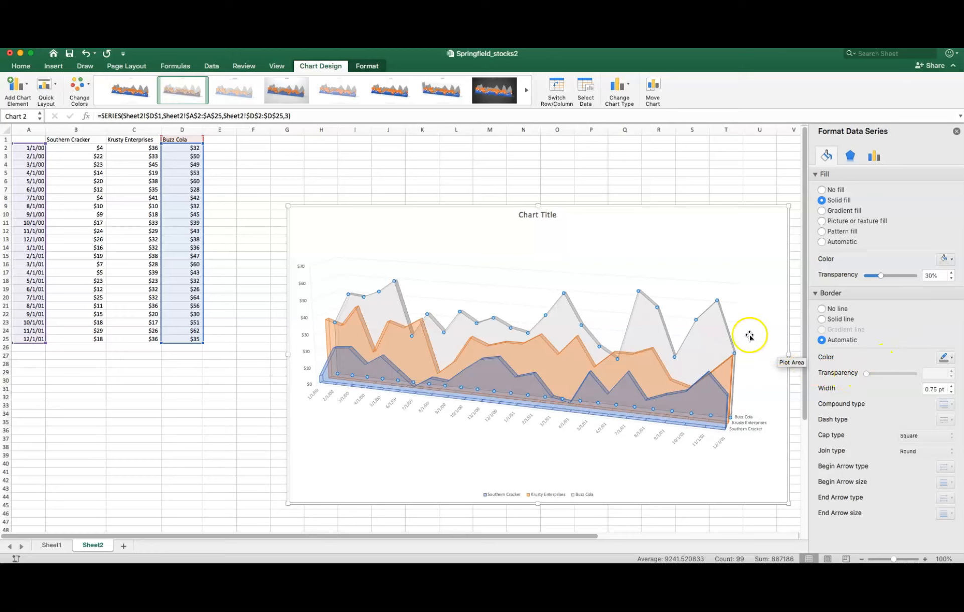
- Give the Buzz Cola series a solid black border
{"action": "left_click", "coordinate": [727, 329]}
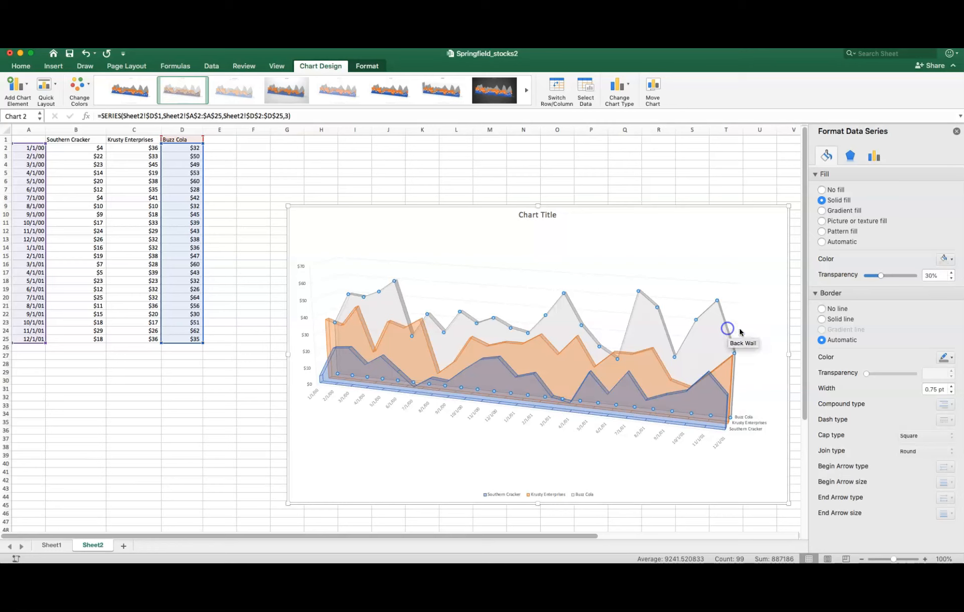
{"action": "left_click", "coordinate": [950, 358]}
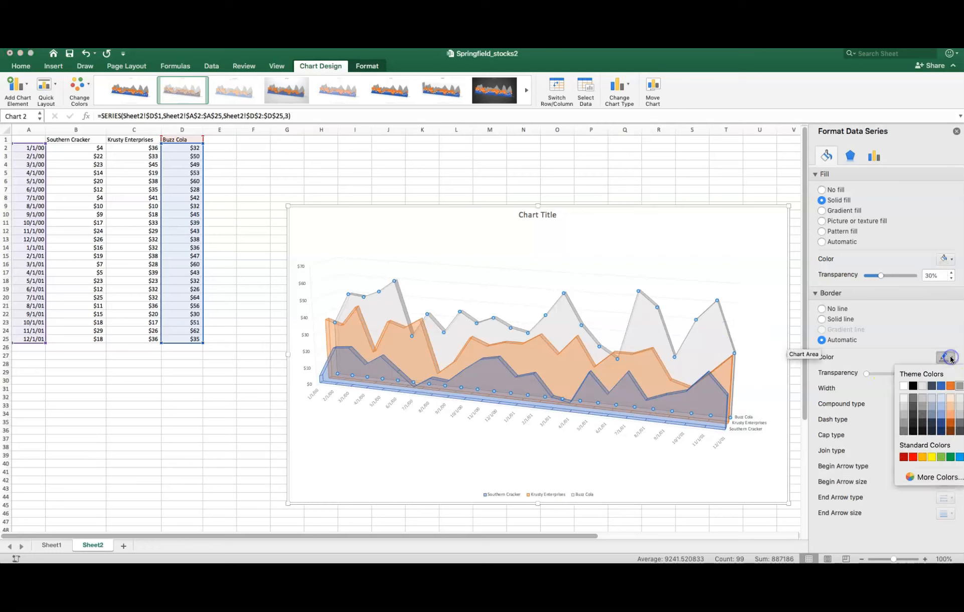
{"action": "left_click", "coordinate": [913, 385]}
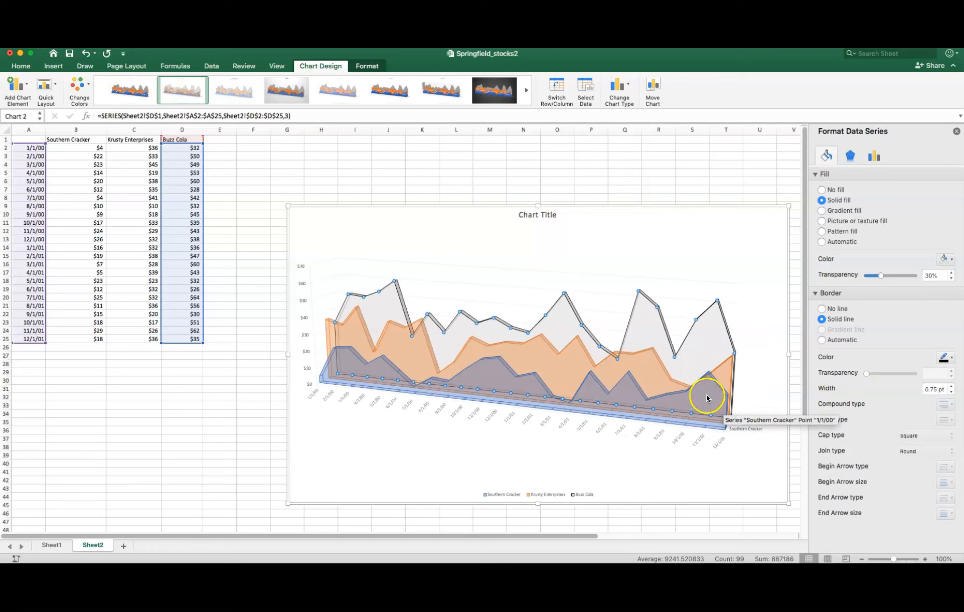
- Give the orange Krusty Enterprises series a solid black border
{"action": "left_click", "coordinate": [729, 368]}
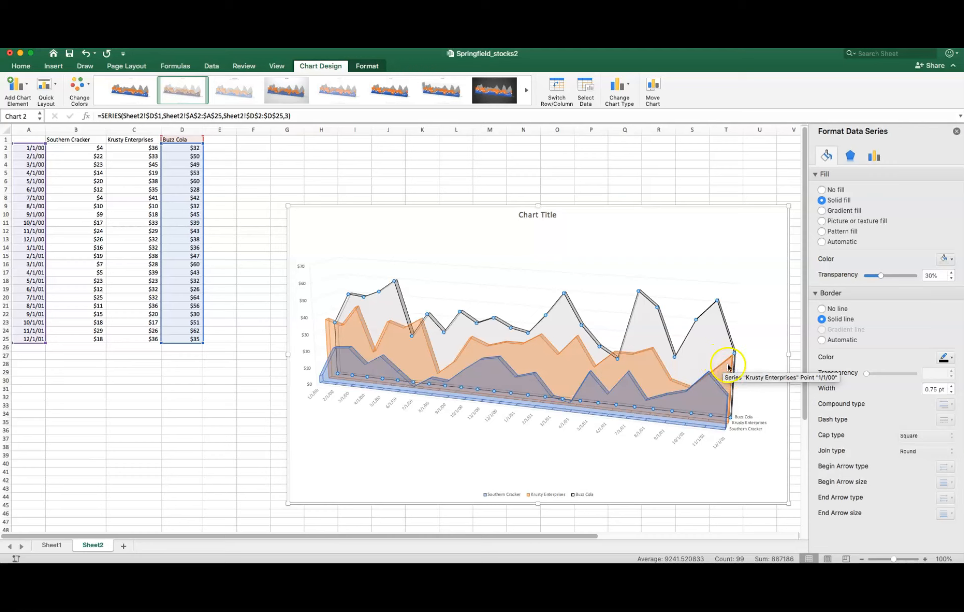
{"action": "left_click", "coordinate": [651, 352]}
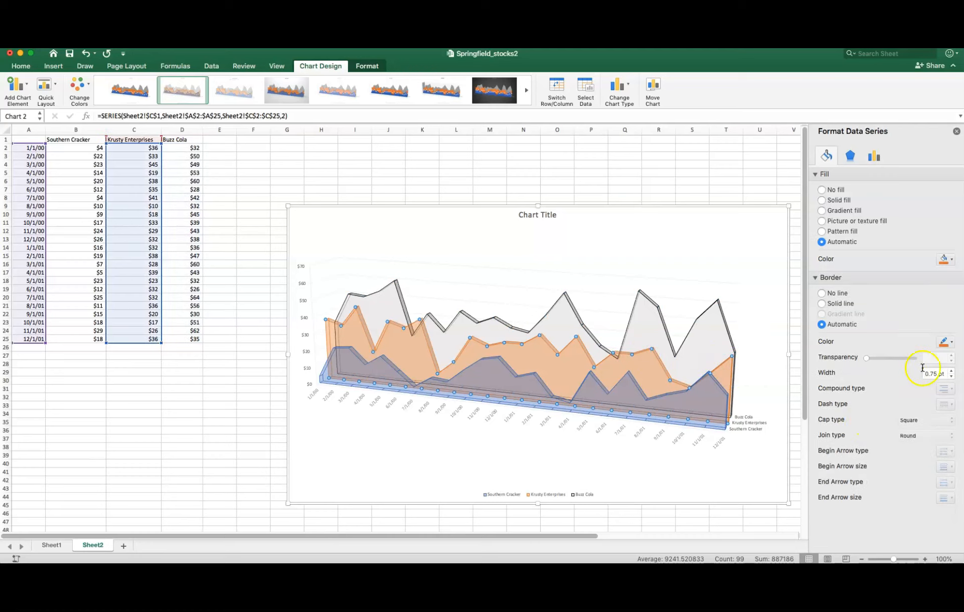
{"action": "left_click", "coordinate": [945, 342]}
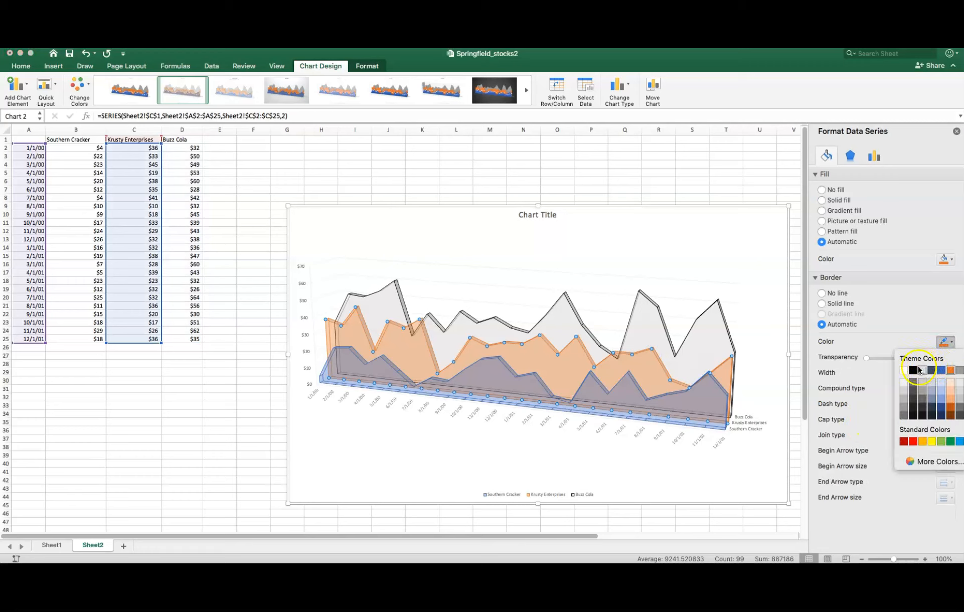
{"action": "left_click", "coordinate": [917, 370]}
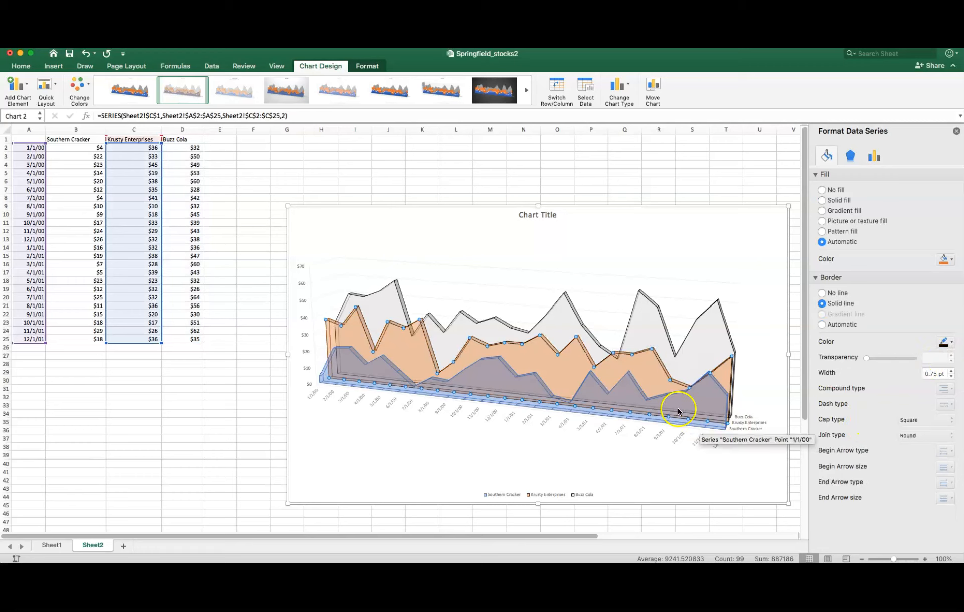
- Give the blue Southern Cracker series a solid white border
{"action": "left_click", "coordinate": [664, 392]}
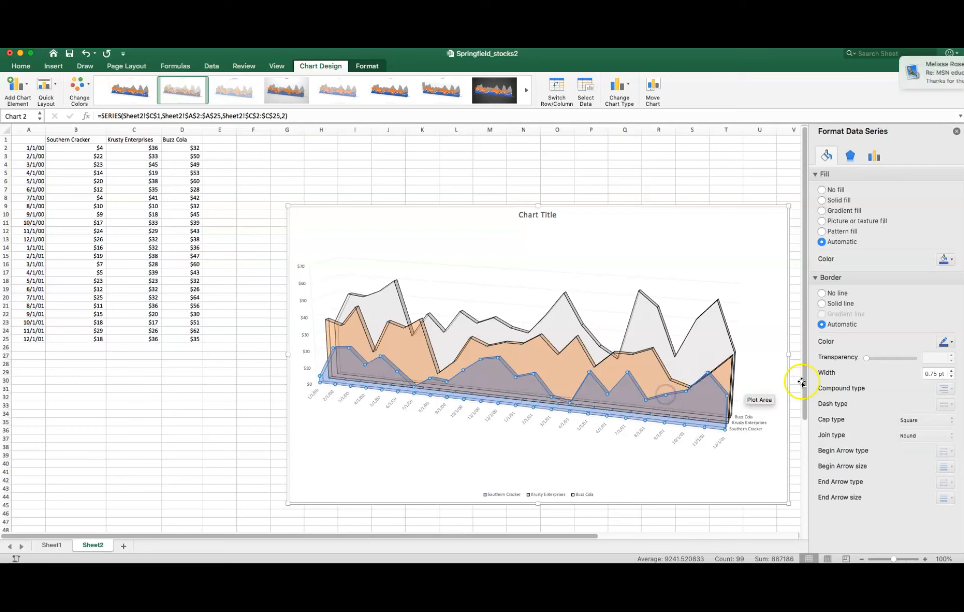
{"action": "left_click", "coordinate": [946, 341]}
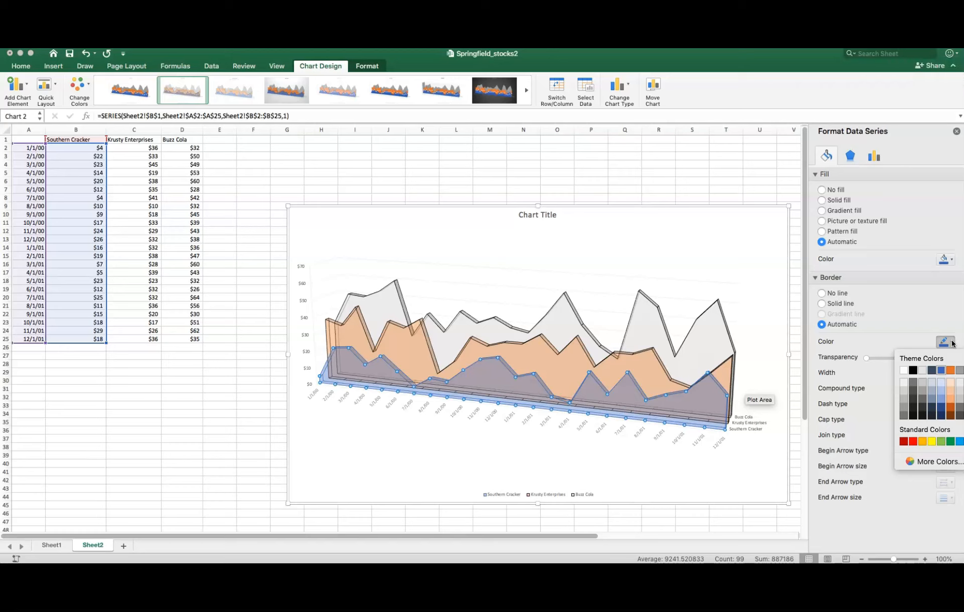
{"action": "left_click", "coordinate": [903, 370]}
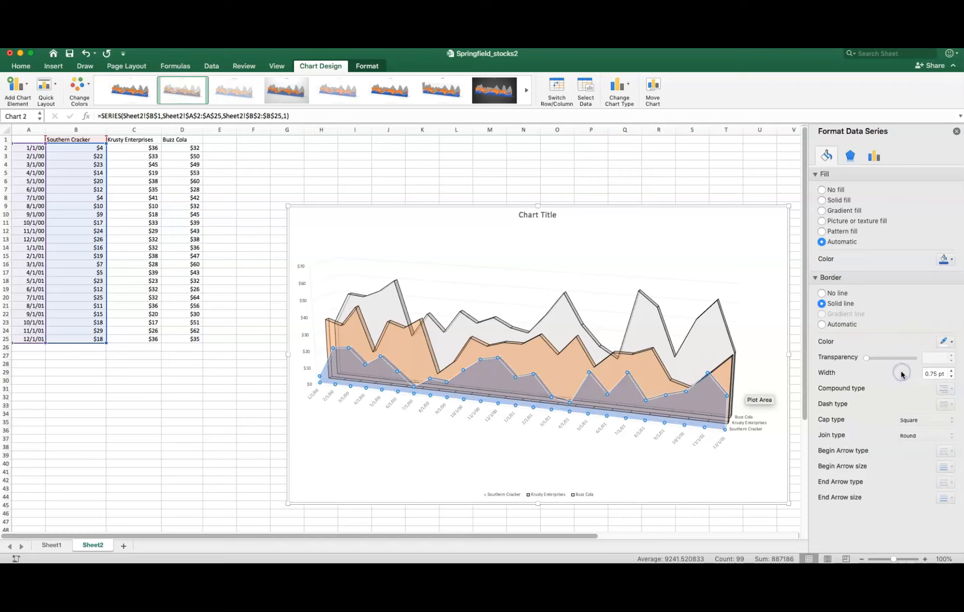
- Give the chart's plot area a solid black border and select the Buzz Cola series for formatting
{"action": "left_click", "coordinate": [731, 374]}
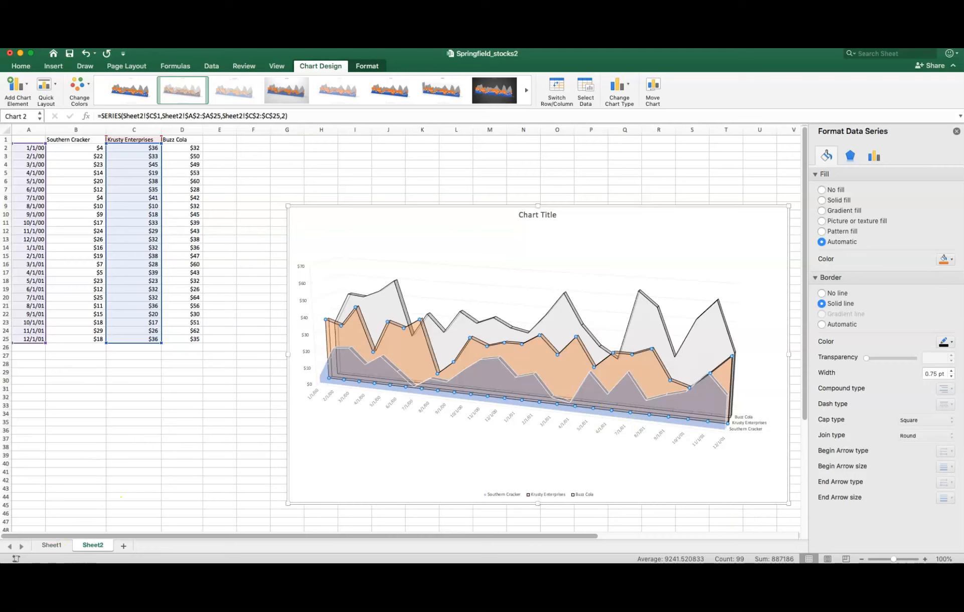
{"action": "left_click", "coordinate": [443, 429]}
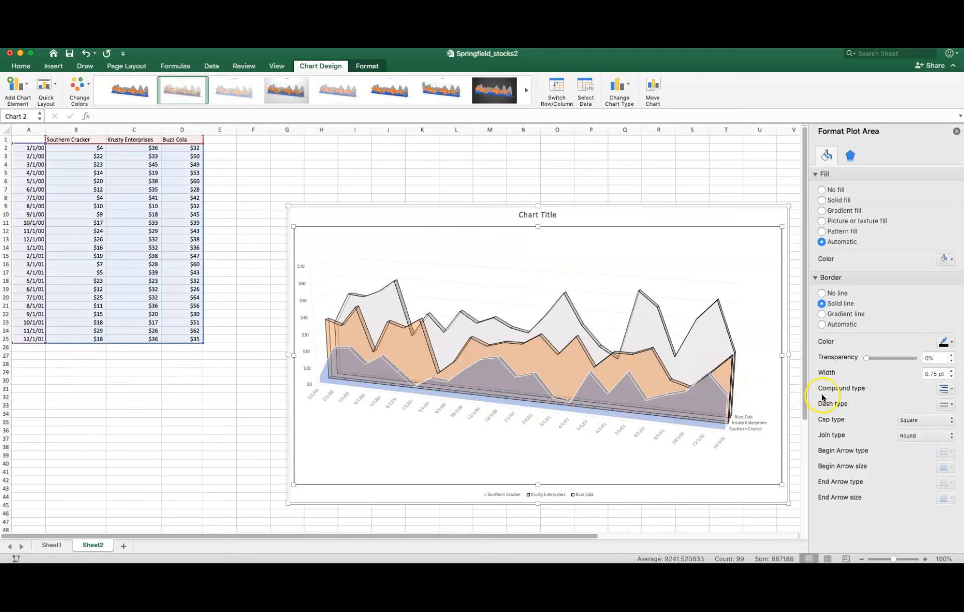
{"action": "left_click", "coordinate": [722, 315]}
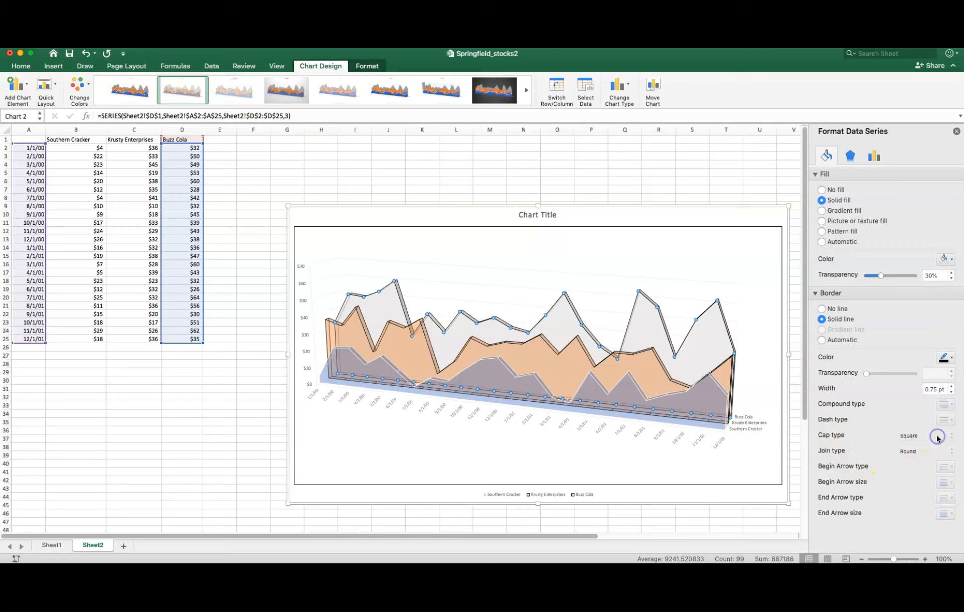
- Give the Southern Cracker series a solid black border
{"action": "left_click", "coordinate": [714, 337]}
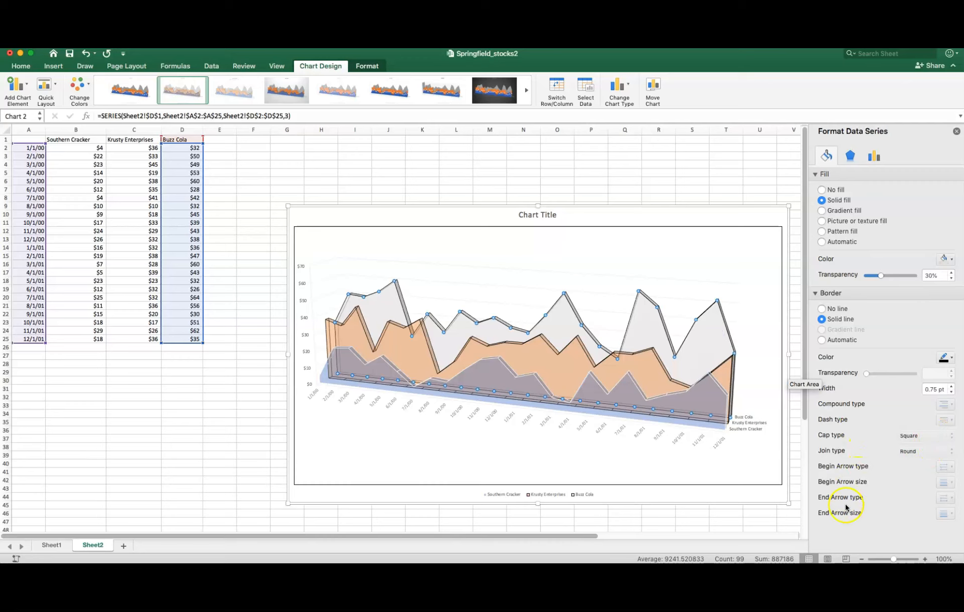
{"action": "left_click", "coordinate": [708, 420]}
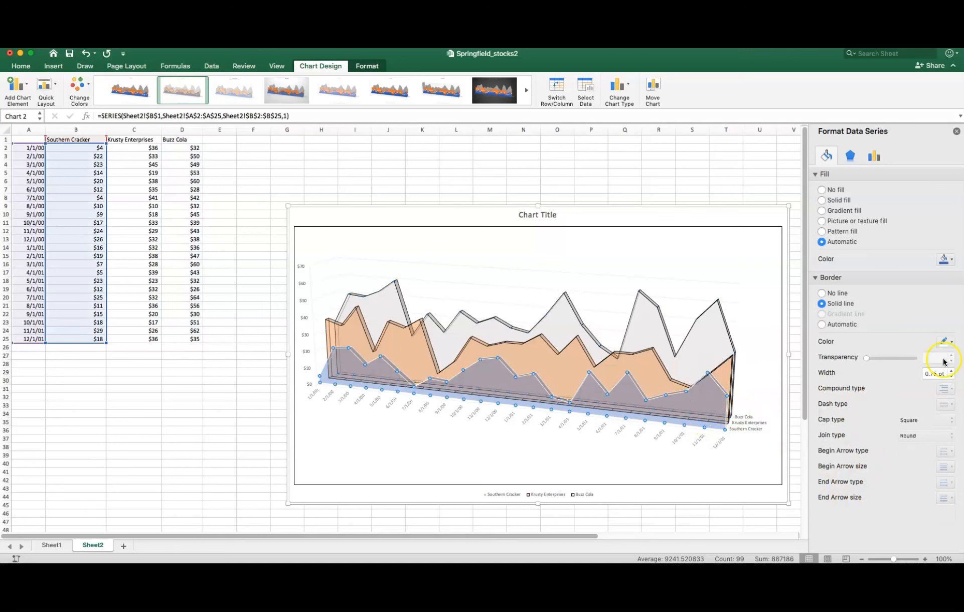
{"action": "left_click", "coordinate": [951, 342]}
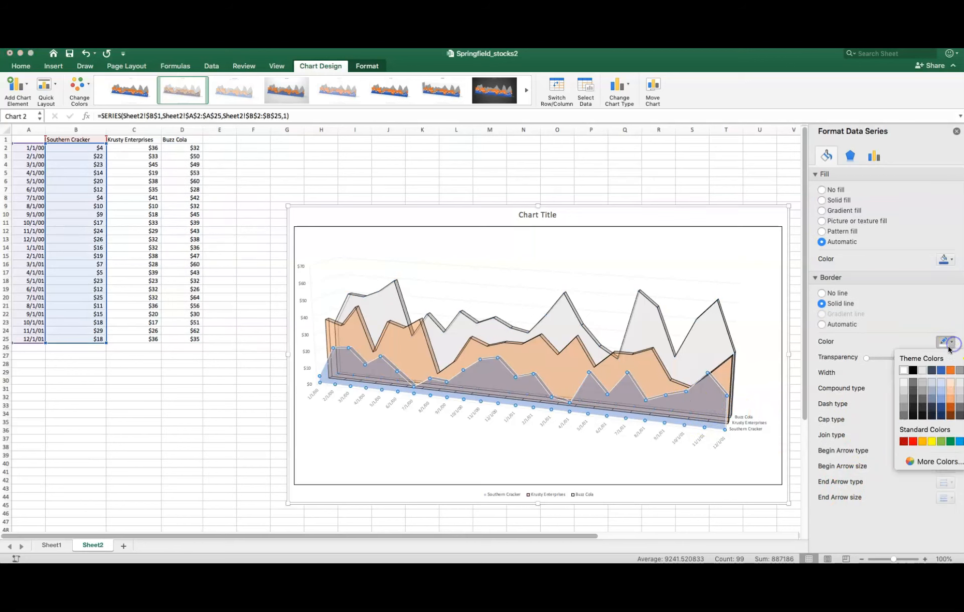
{"action": "left_click", "coordinate": [912, 370]}
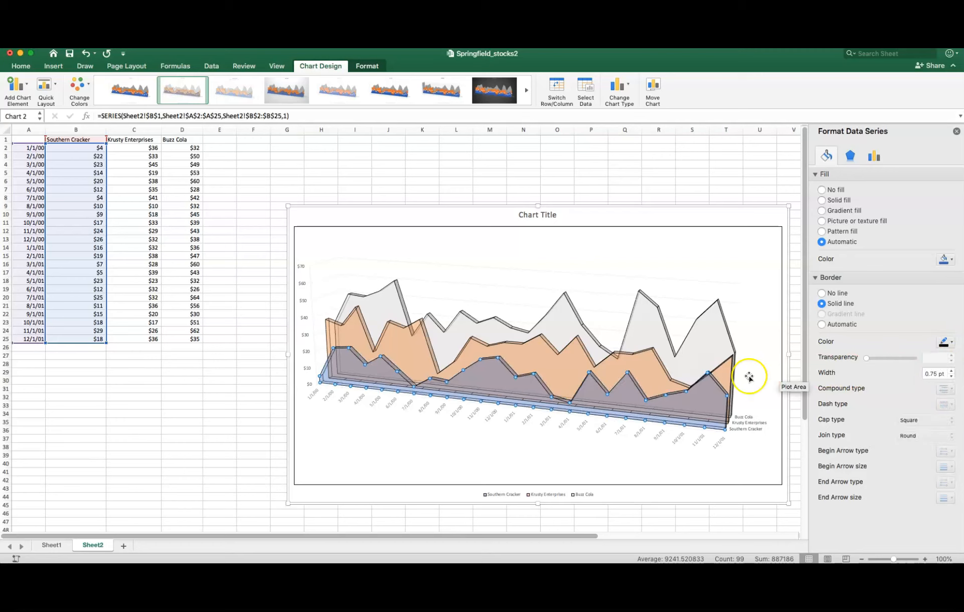
- Examine the fill, line and text formatting options of the depth axis that carries the series names
{"action": "left_click", "coordinate": [729, 382]}
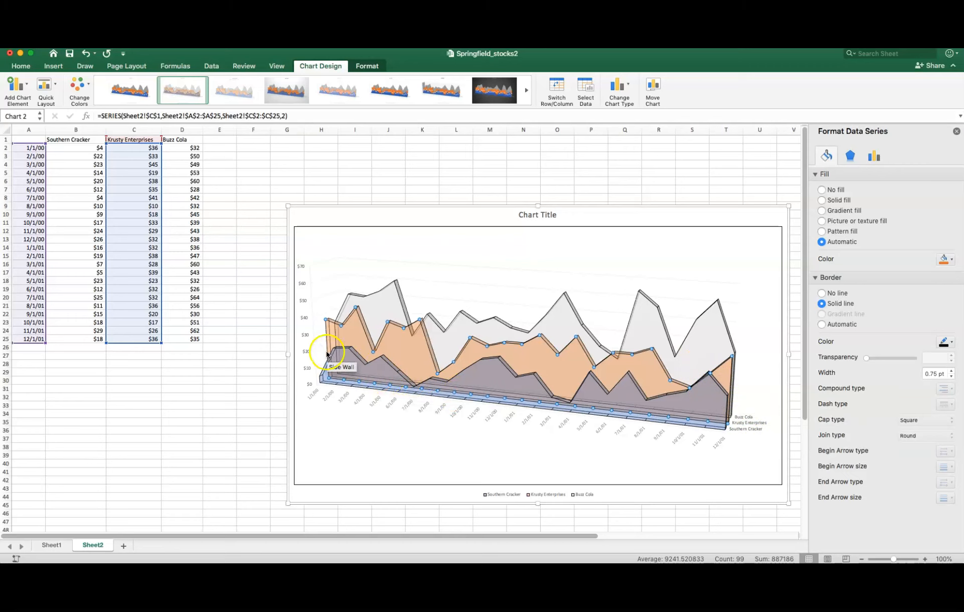
{"action": "left_click", "coordinate": [741, 418]}
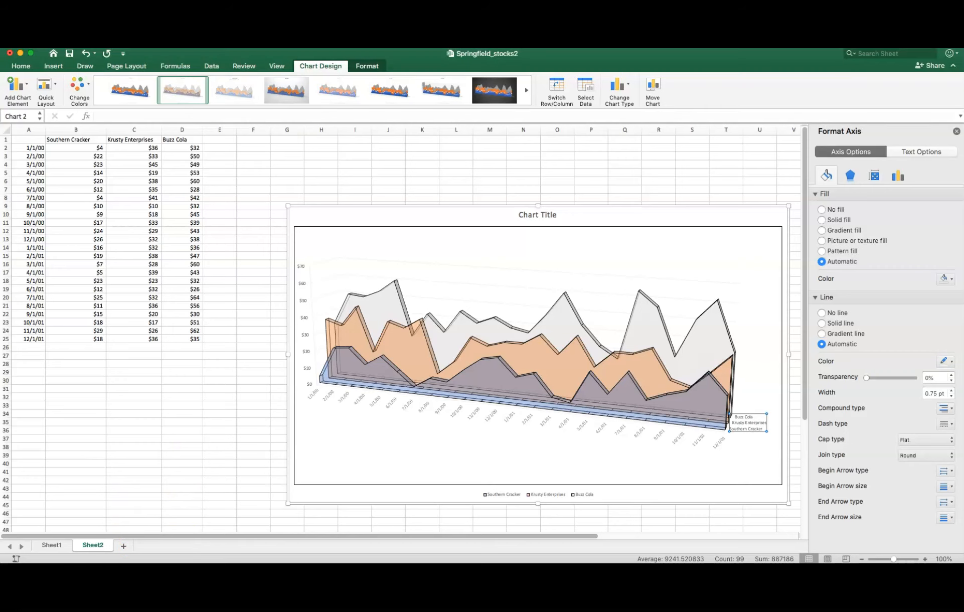
{"action": "left_click", "coordinate": [743, 419]}
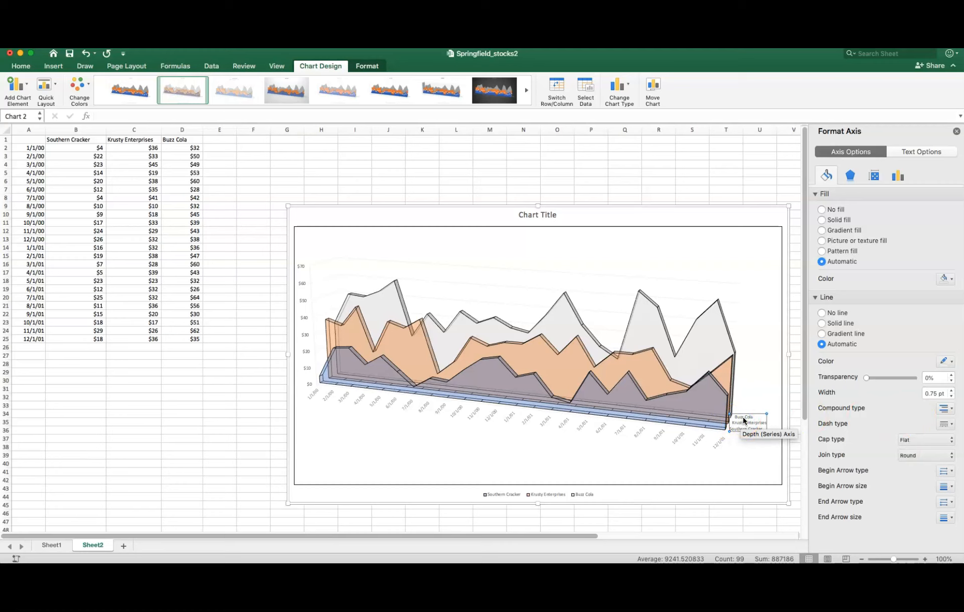
{"action": "right_click", "coordinate": [743, 420]}
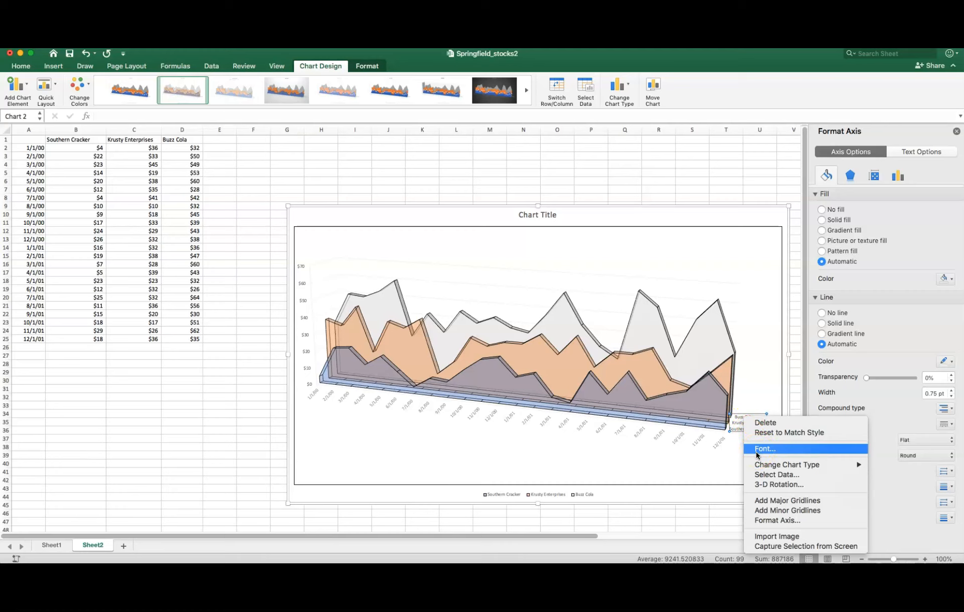
{"action": "left_click", "coordinate": [735, 456]}
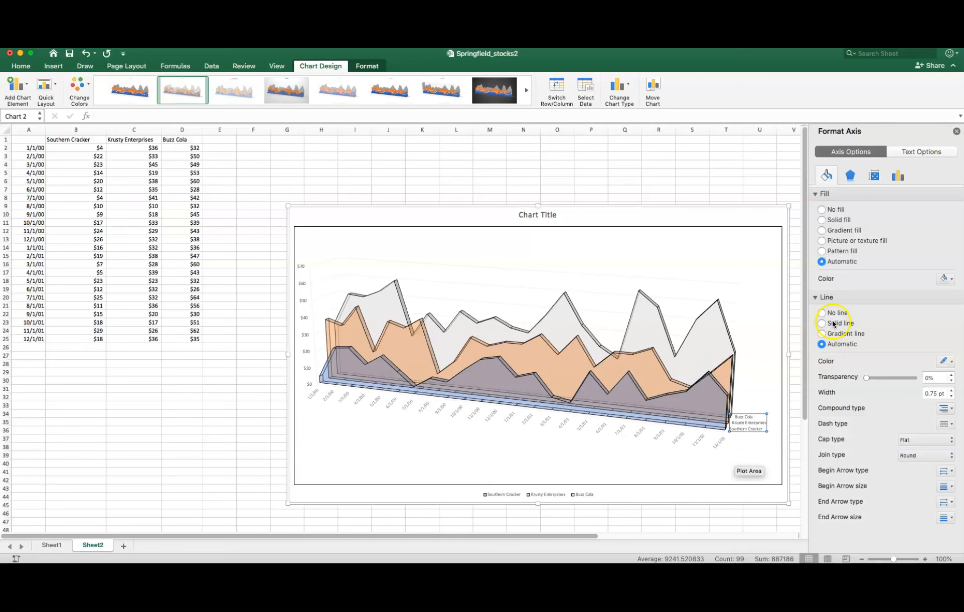
{"action": "left_click", "coordinate": [768, 219]}
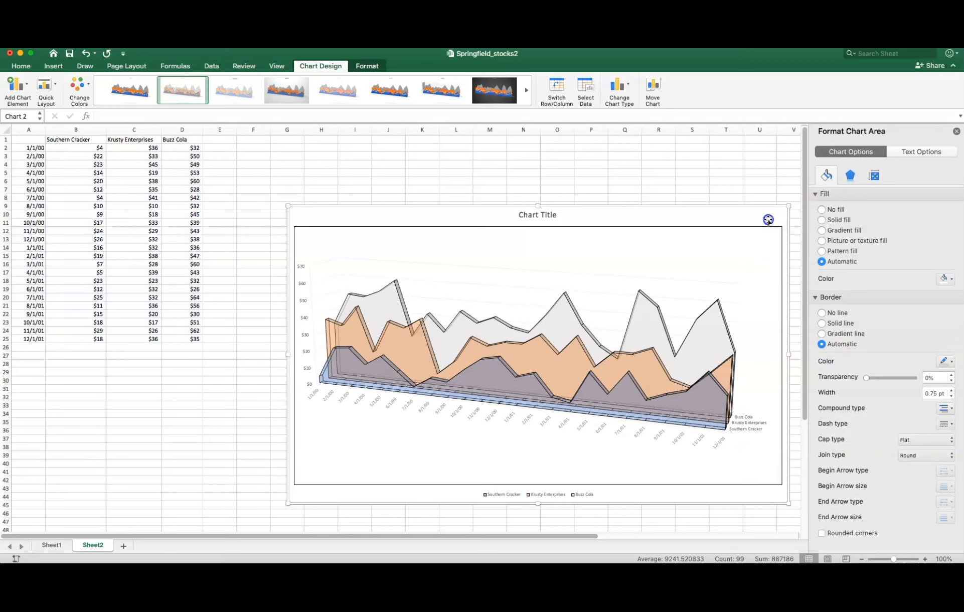
{"action": "left_click", "coordinate": [956, 131]}
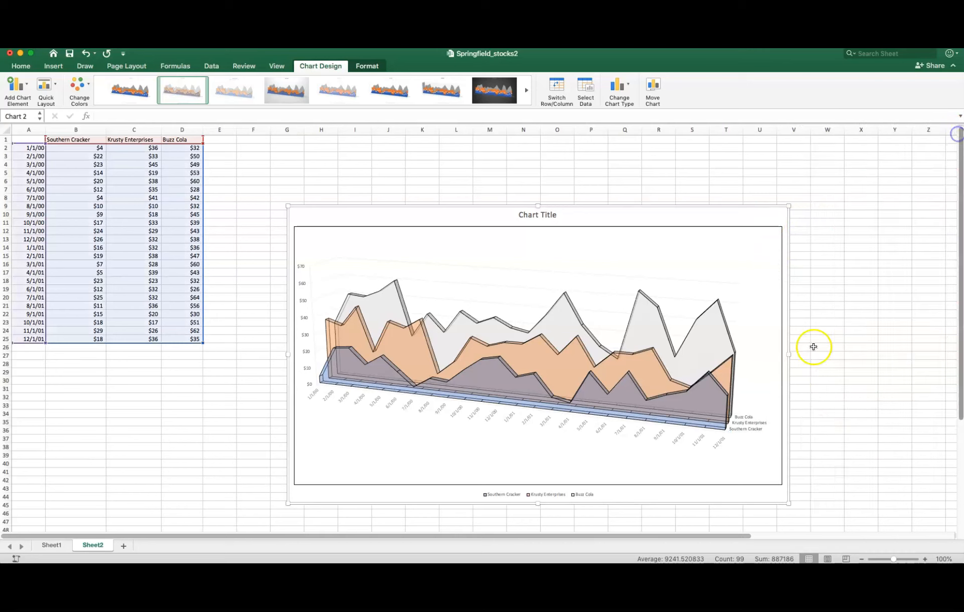
{"action": "left_click", "coordinate": [760, 429]}
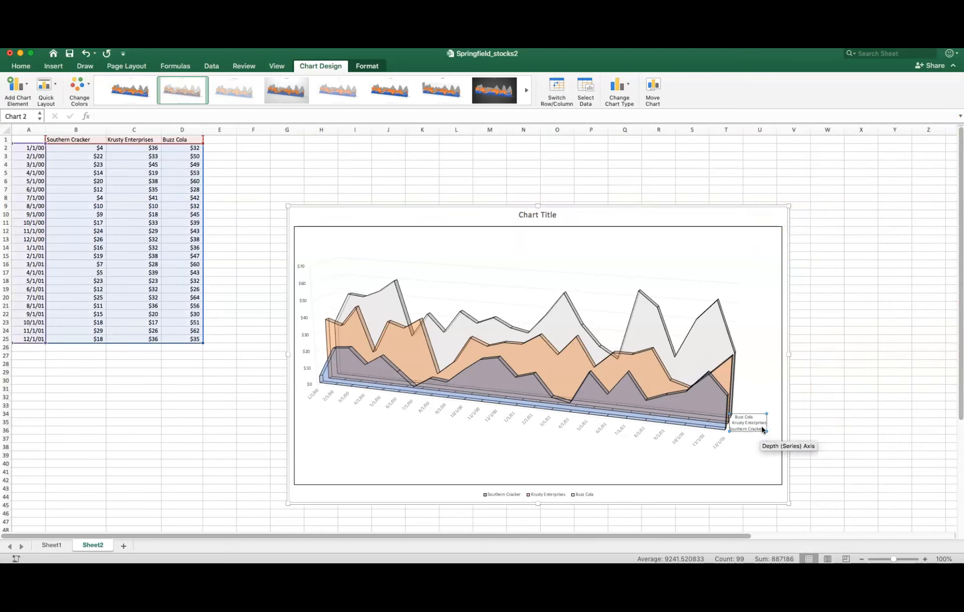
{"action": "double_click", "coordinate": [762, 430]}
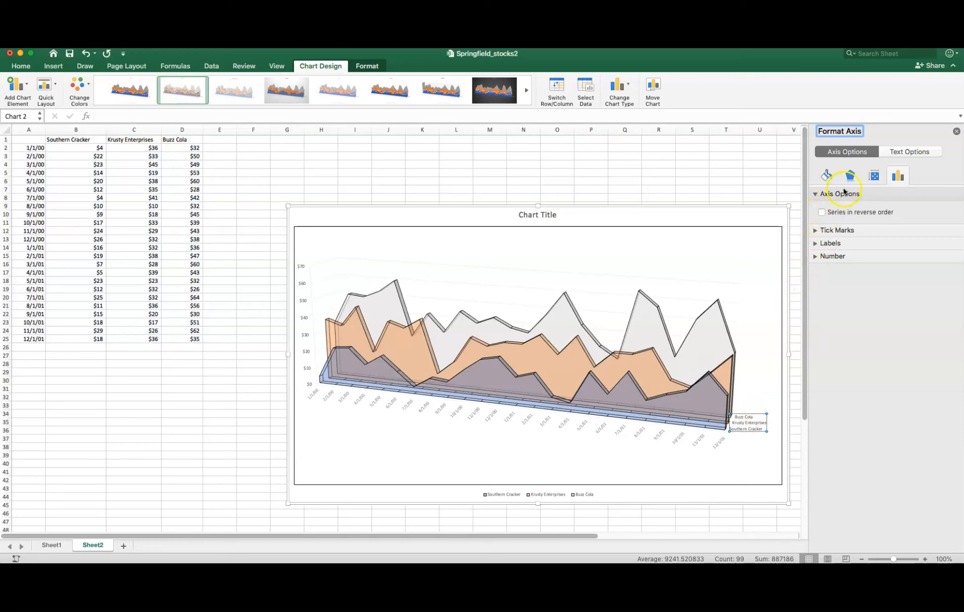
{"action": "left_click", "coordinate": [896, 151]}
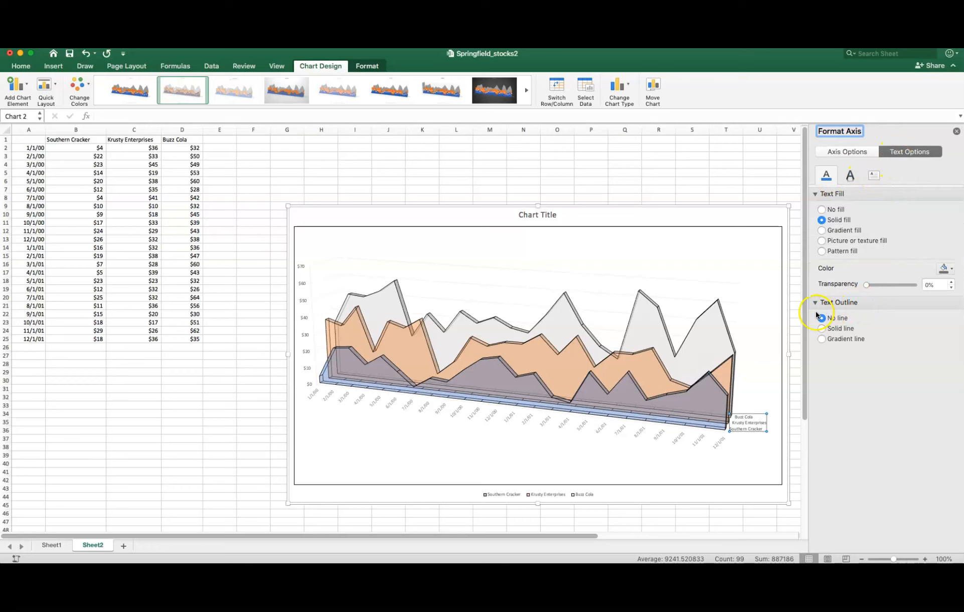
{"action": "left_click", "coordinate": [740, 425]}
{"action": "left_click", "coordinate": [731, 432]}
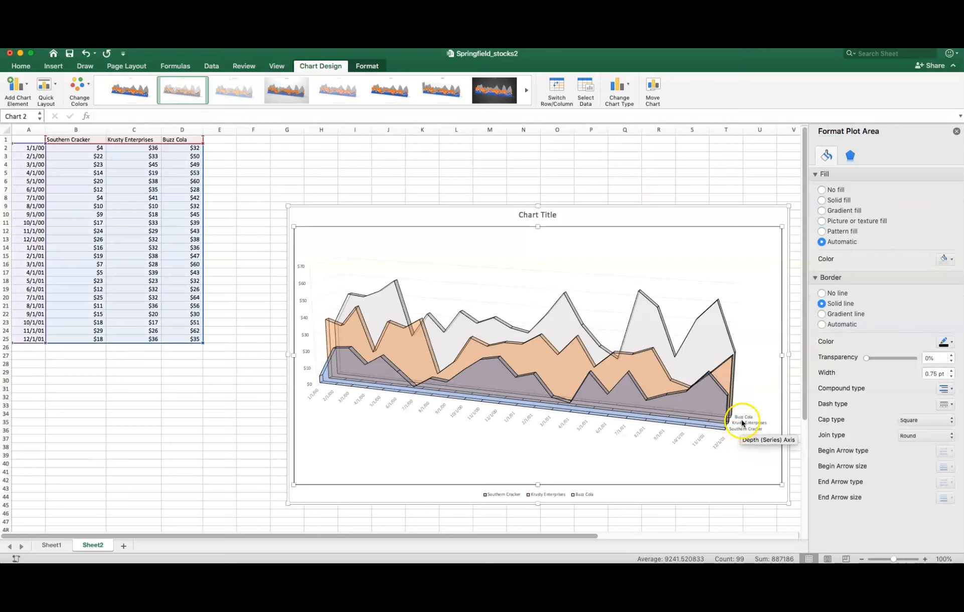
- Examine the date axis's line, effects, alignment and axis formatting options
{"action": "left_click", "coordinate": [697, 445]}
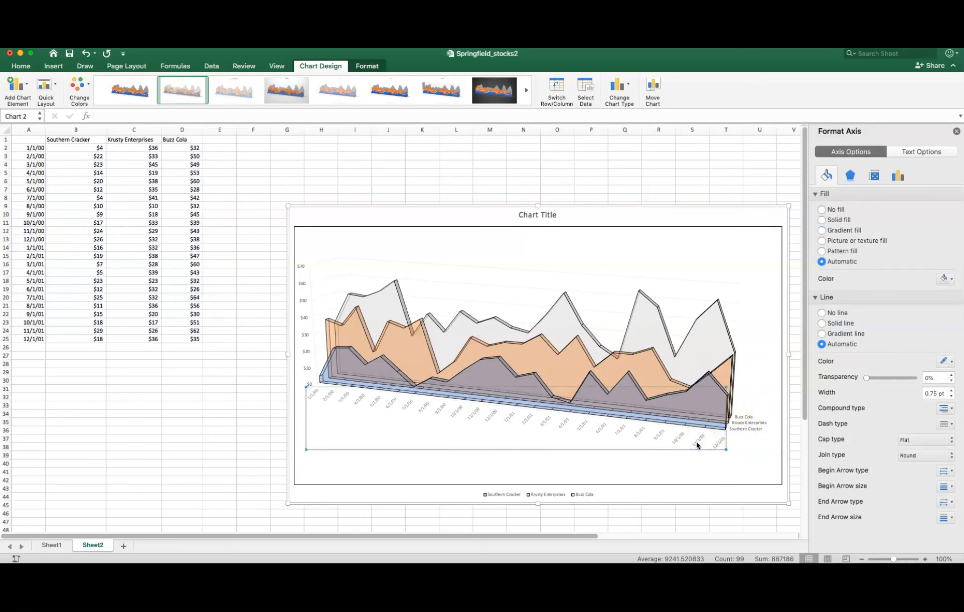
{"action": "right_click", "coordinate": [697, 444]}
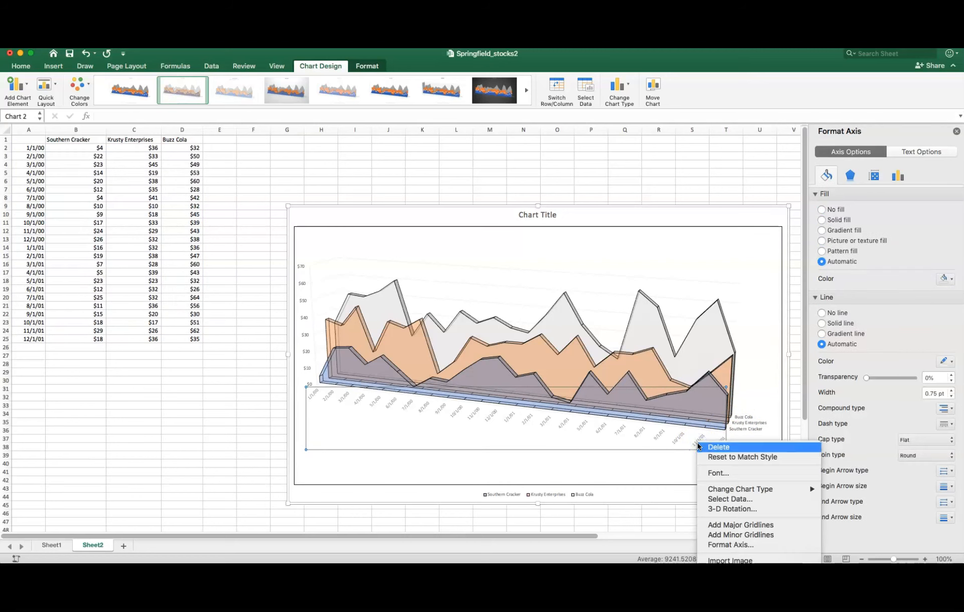
{"action": "mouse_move", "coordinate": [701, 494]}
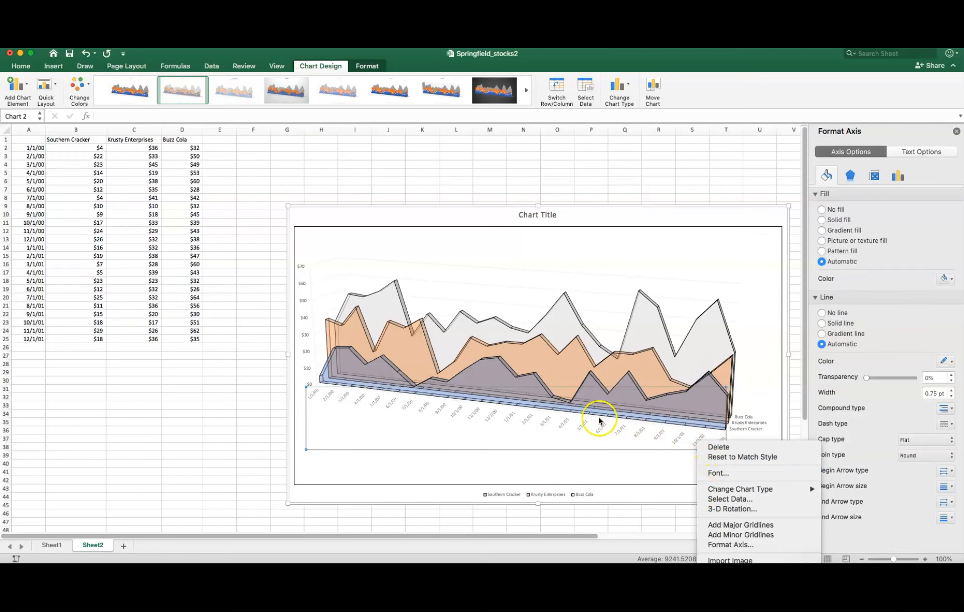
{"action": "left_click", "coordinate": [506, 421]}
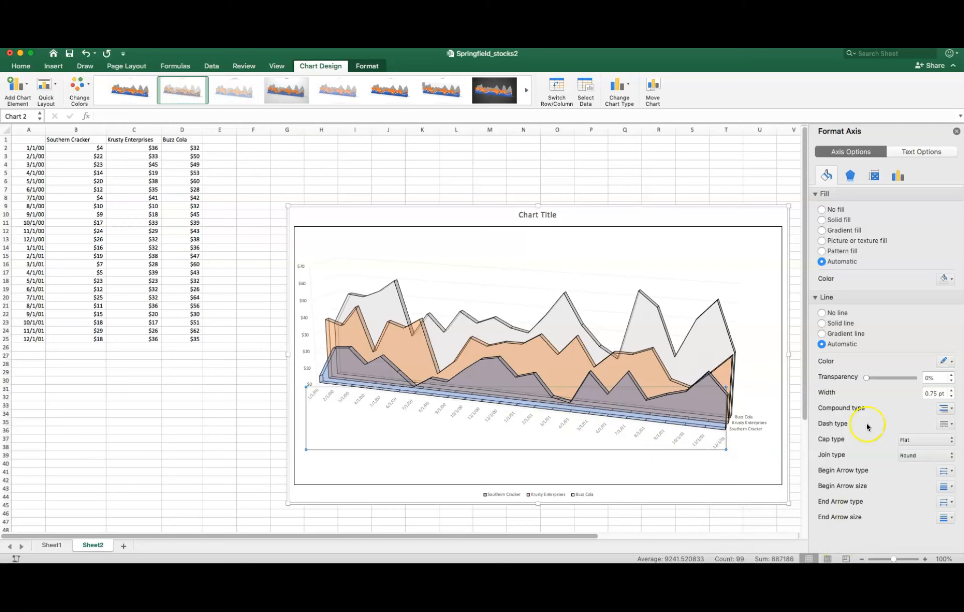
{"action": "left_click", "coordinate": [849, 175]}
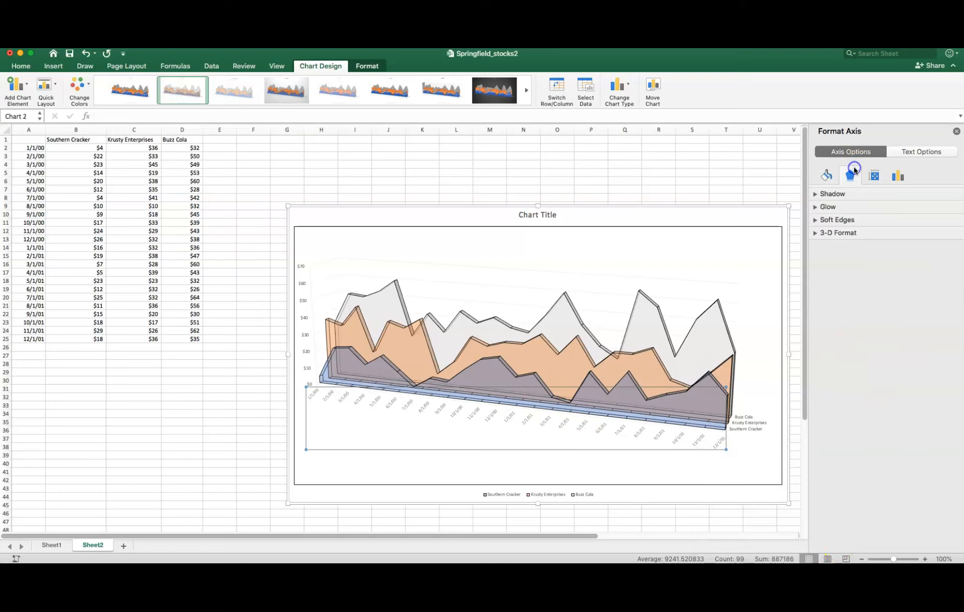
{"action": "left_click", "coordinate": [874, 177]}
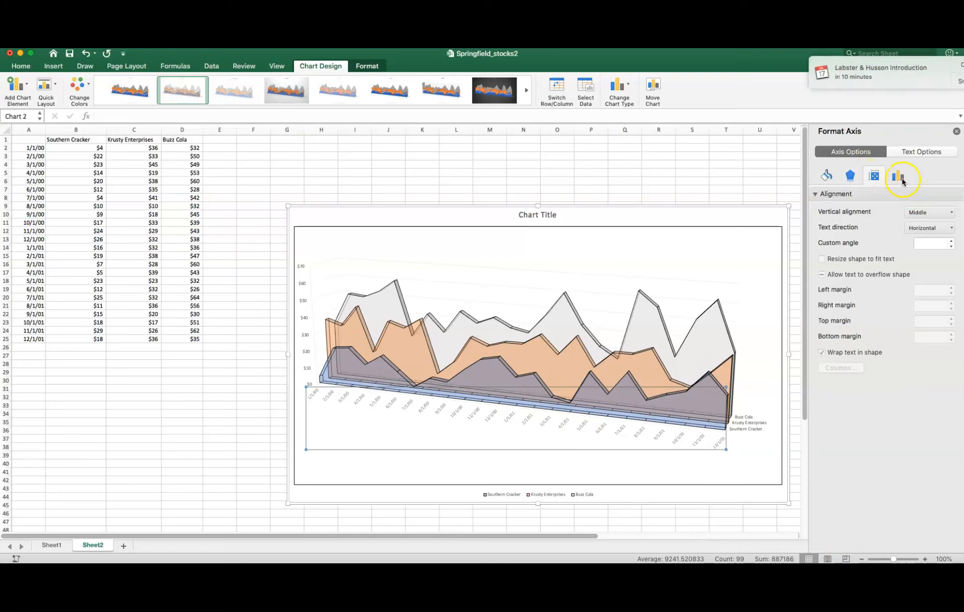
{"action": "left_click", "coordinate": [898, 176]}
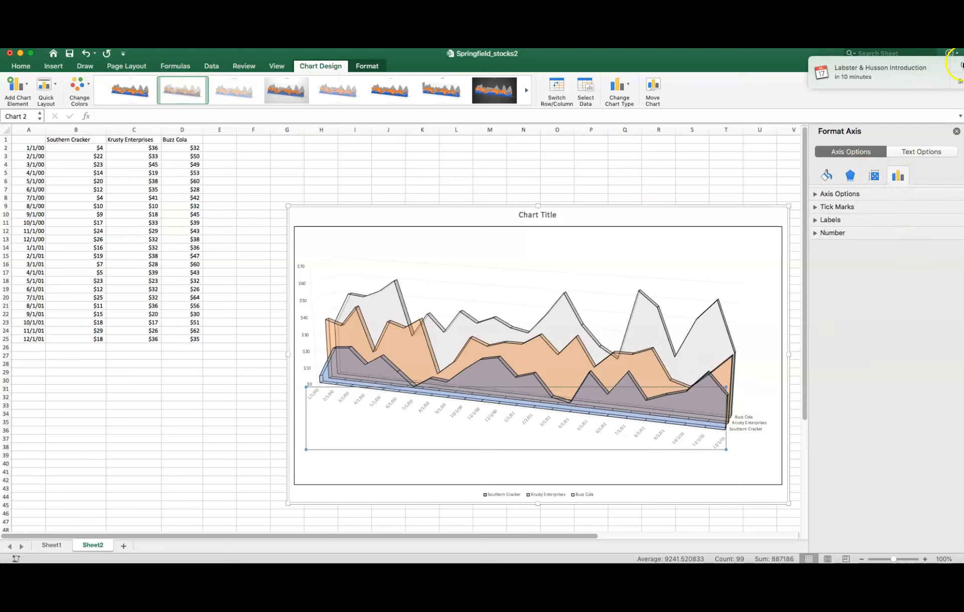
{"action": "left_click", "coordinate": [963, 65]}
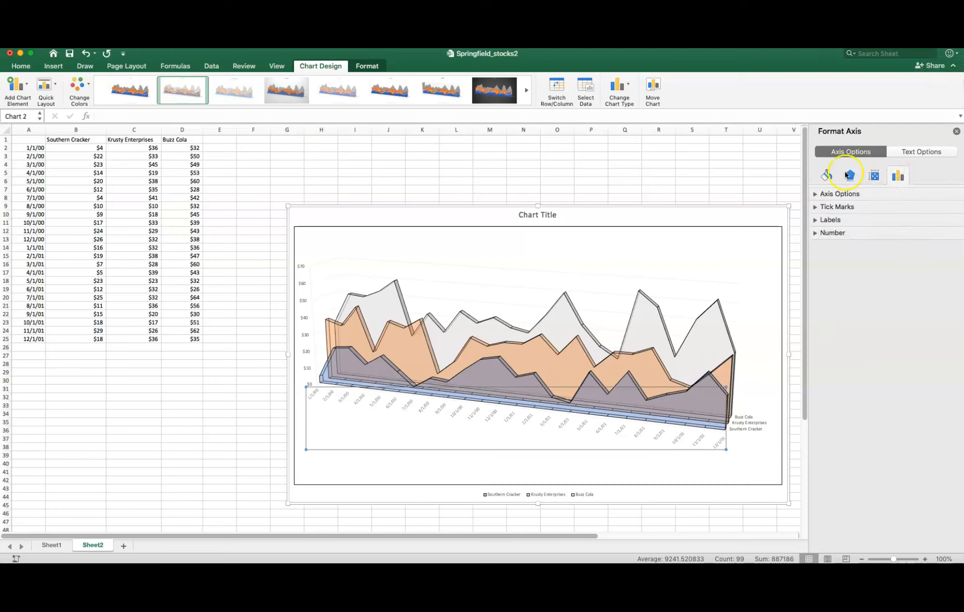
- Try the High label position for the date axis and restore it to Next to Axis
{"action": "left_click", "coordinate": [819, 220]}
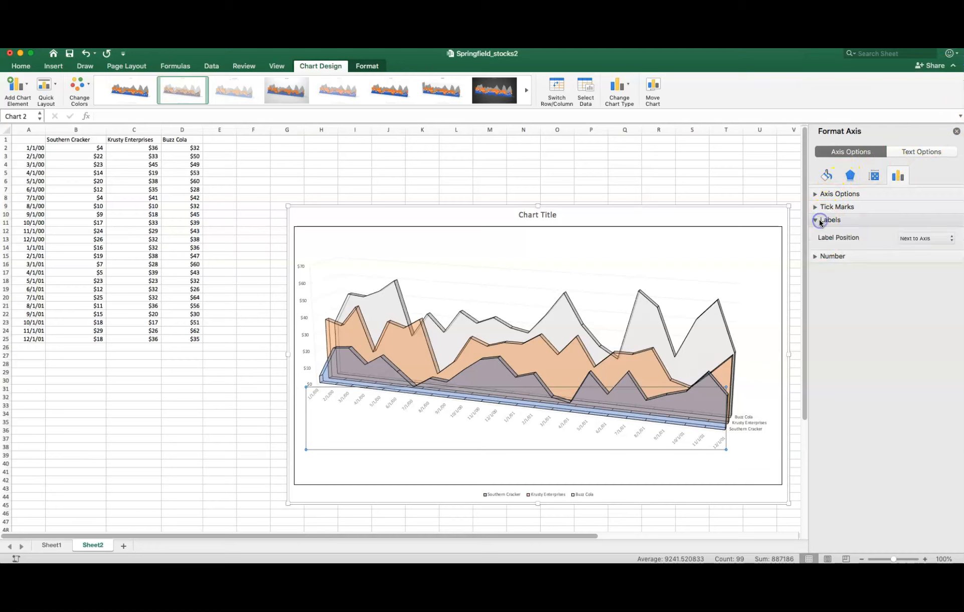
{"action": "left_click", "coordinate": [934, 239]}
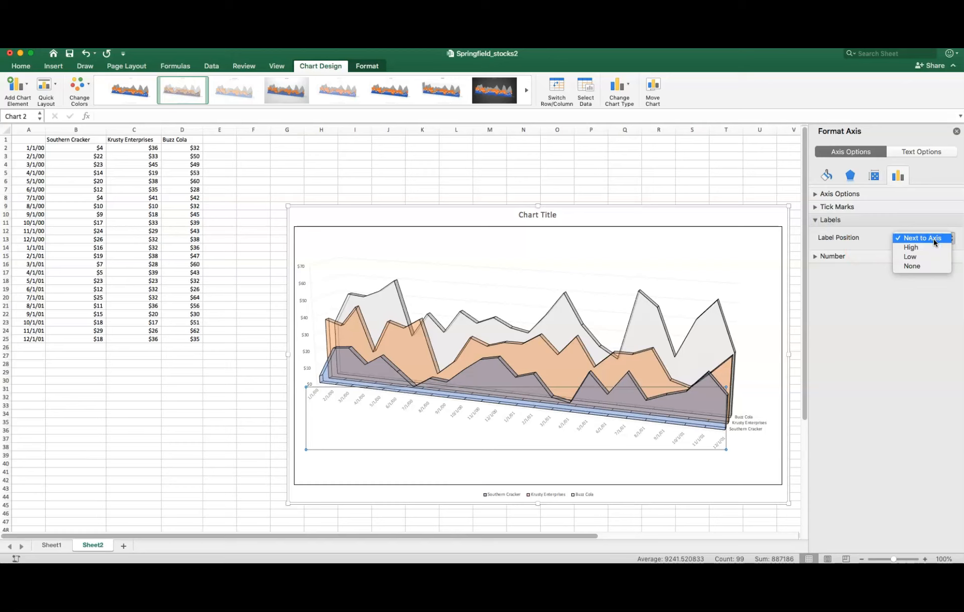
{"action": "left_click", "coordinate": [931, 247]}
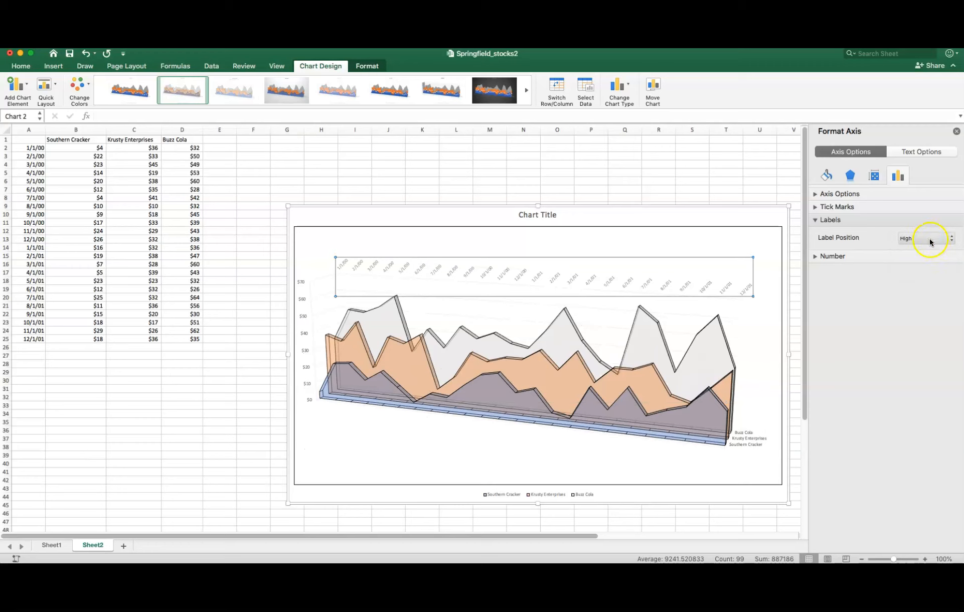
{"action": "left_click", "coordinate": [929, 238]}
{"action": "left_click", "coordinate": [928, 240]}
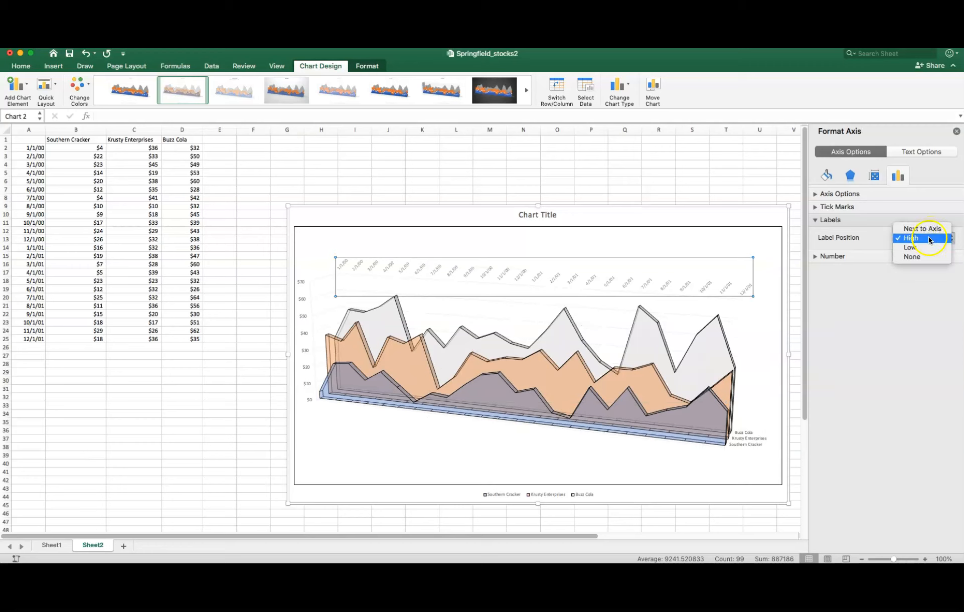
{"action": "left_click", "coordinate": [931, 230]}
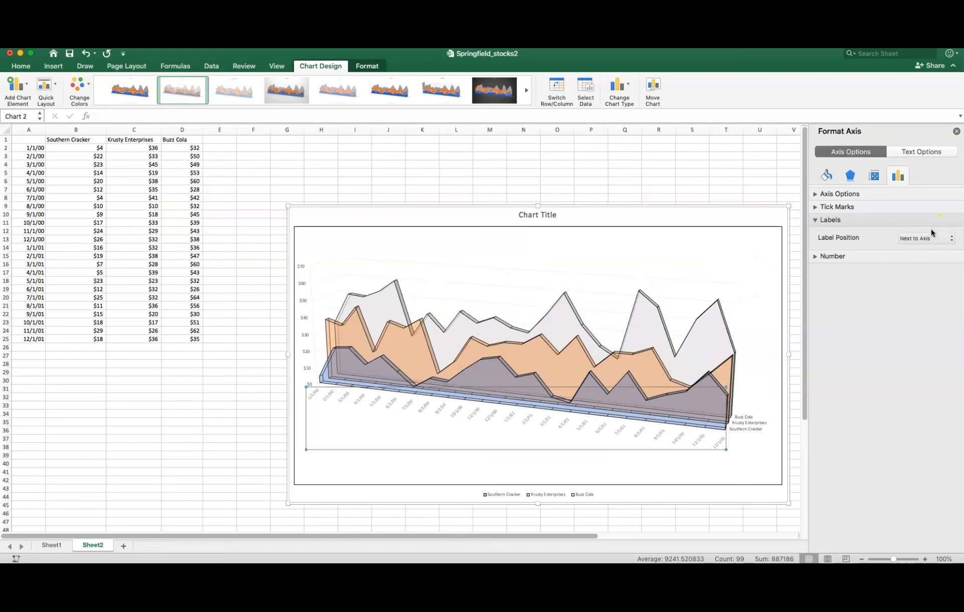
- Review the date axis's tick mark and axis options and make its labels bold
{"action": "left_click", "coordinate": [829, 205]}
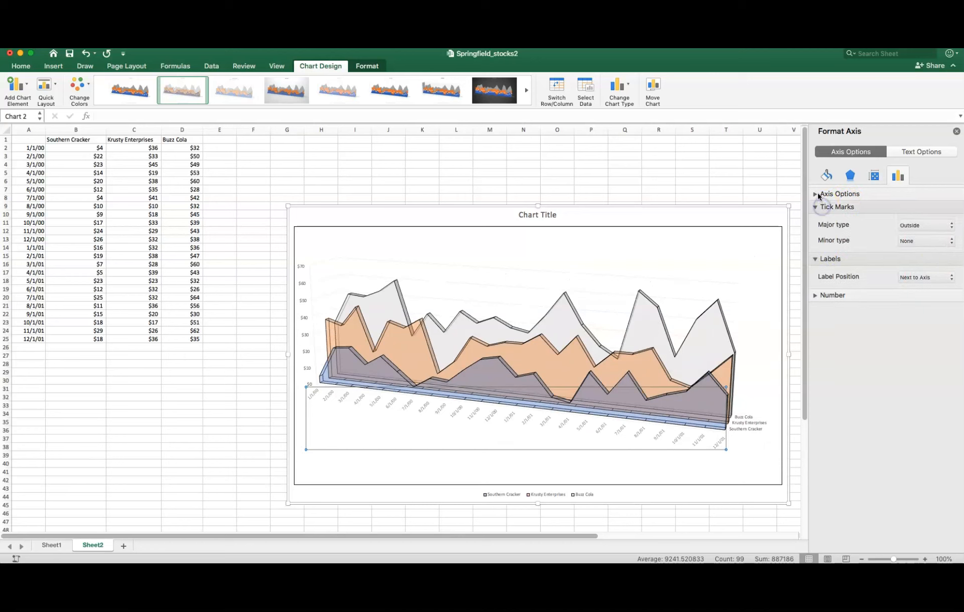
{"action": "left_click", "coordinate": [819, 194]}
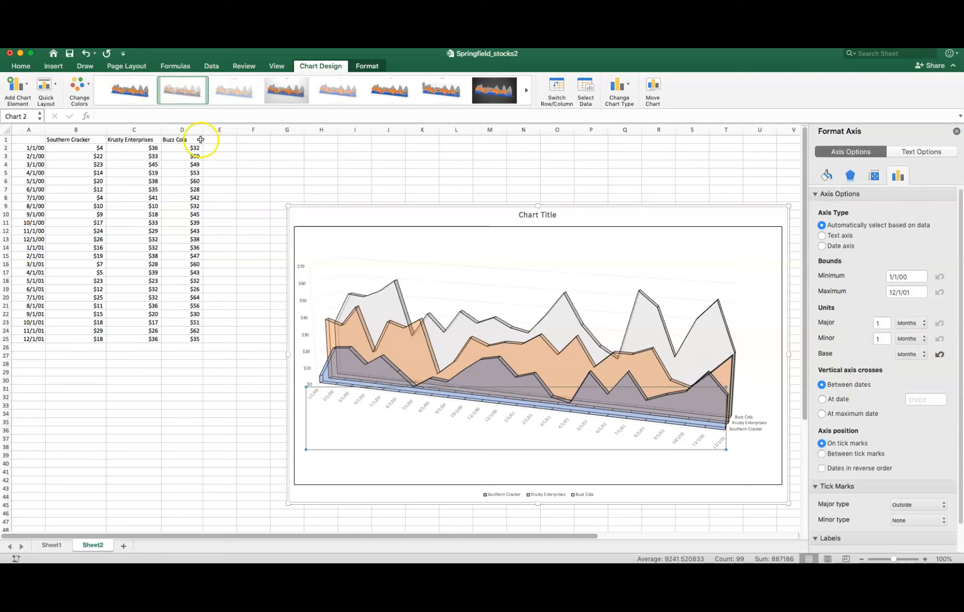
{"action": "left_click", "coordinate": [20, 65]}
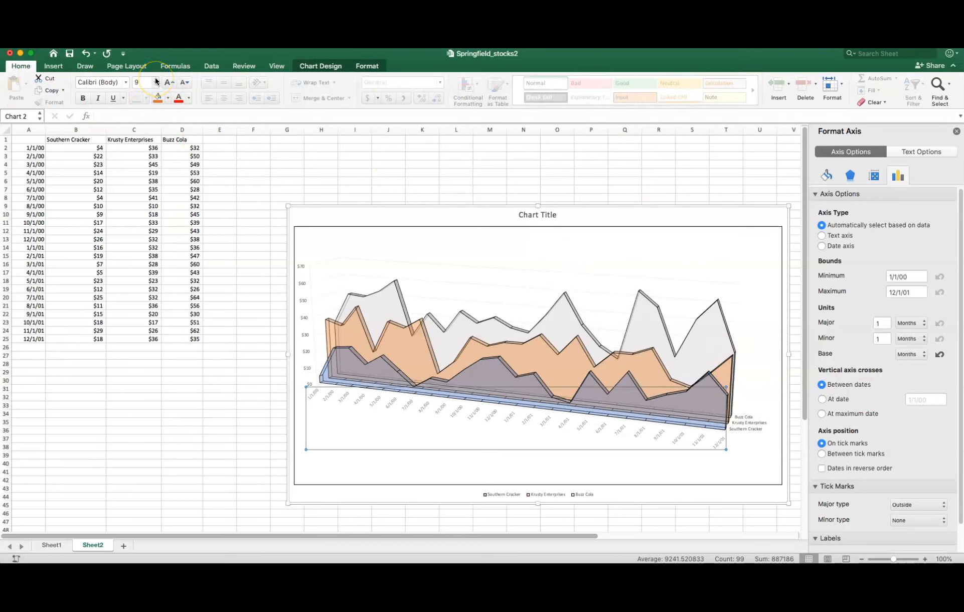
{"action": "left_click", "coordinate": [82, 99]}
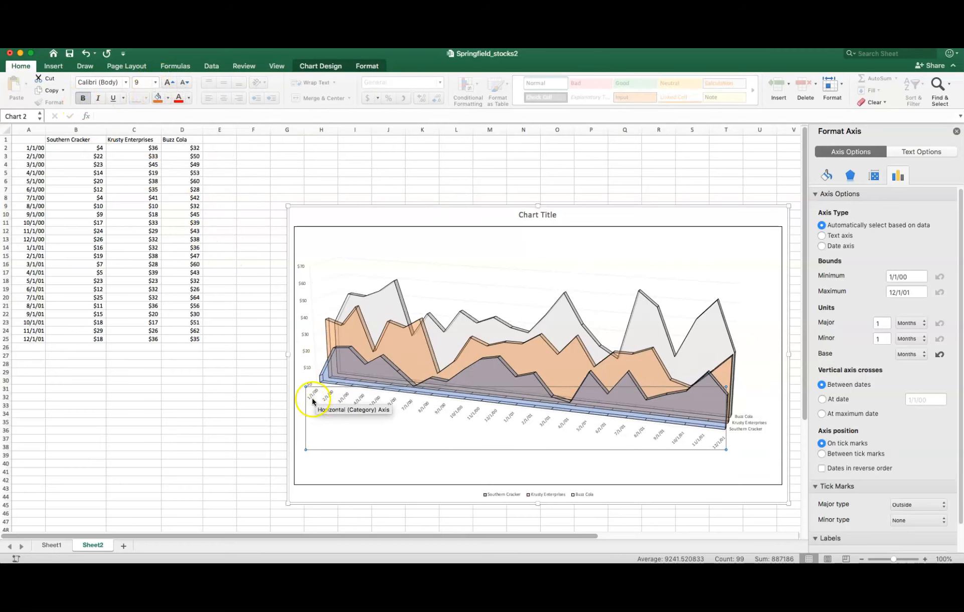
- Set the font of the 3-D chart's date axis labels to Helvetica
{"action": "left_click", "coordinate": [128, 82]}
{"action": "left_click", "coordinate": [127, 82]}
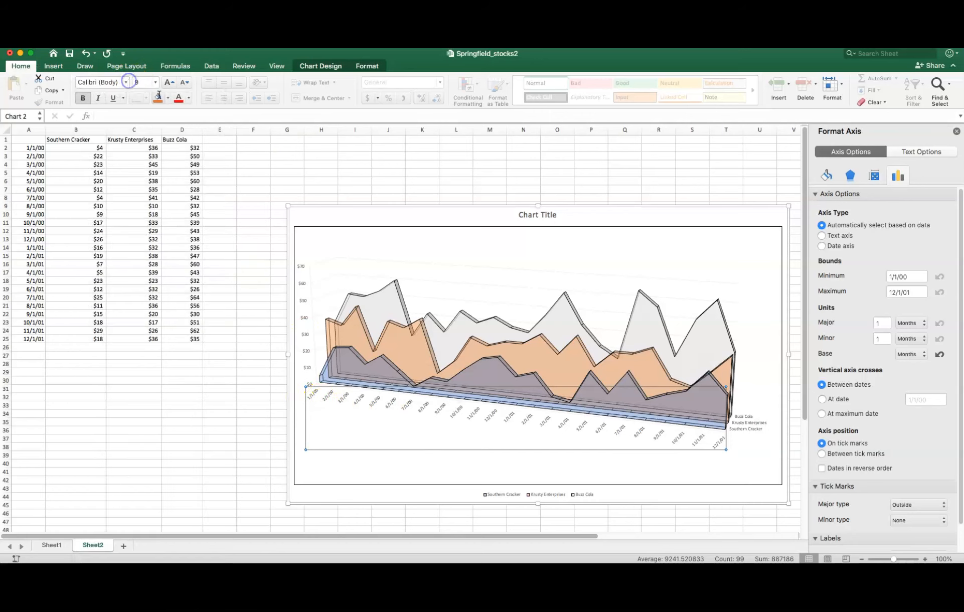
{"action": "left_click", "coordinate": [660, 435]}
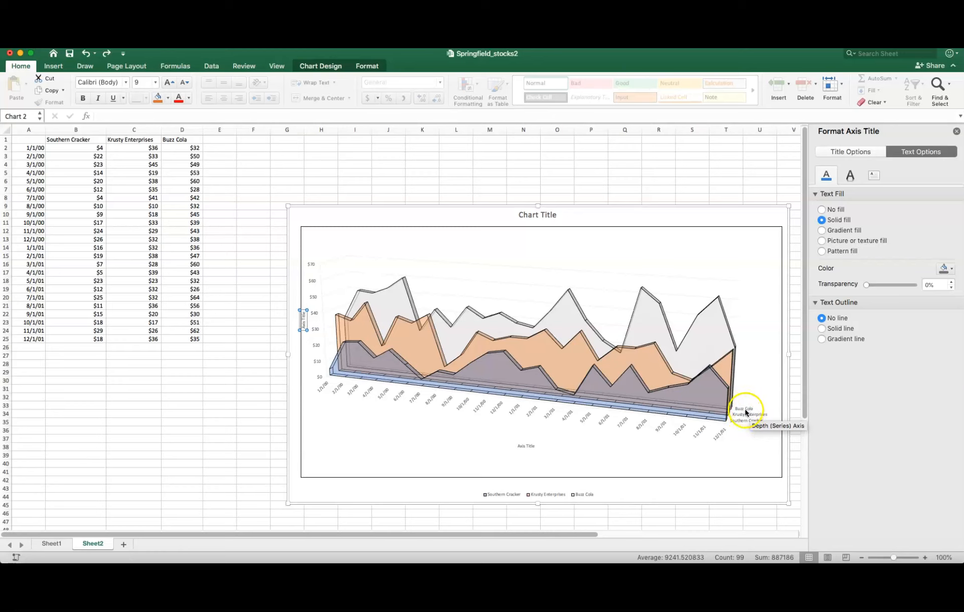
{"action": "left_click", "coordinate": [721, 435]}
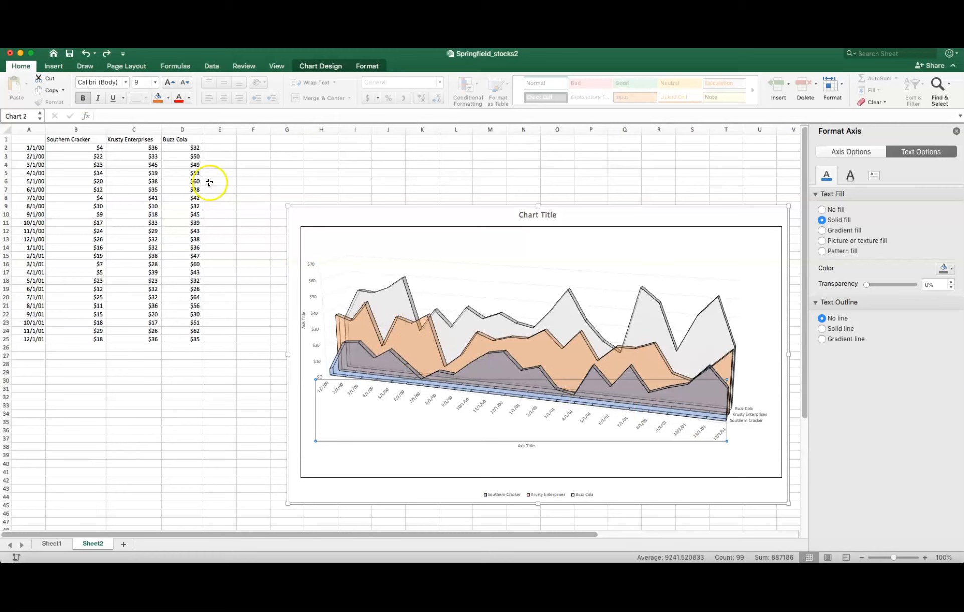
{"action": "left_click", "coordinate": [125, 82]}
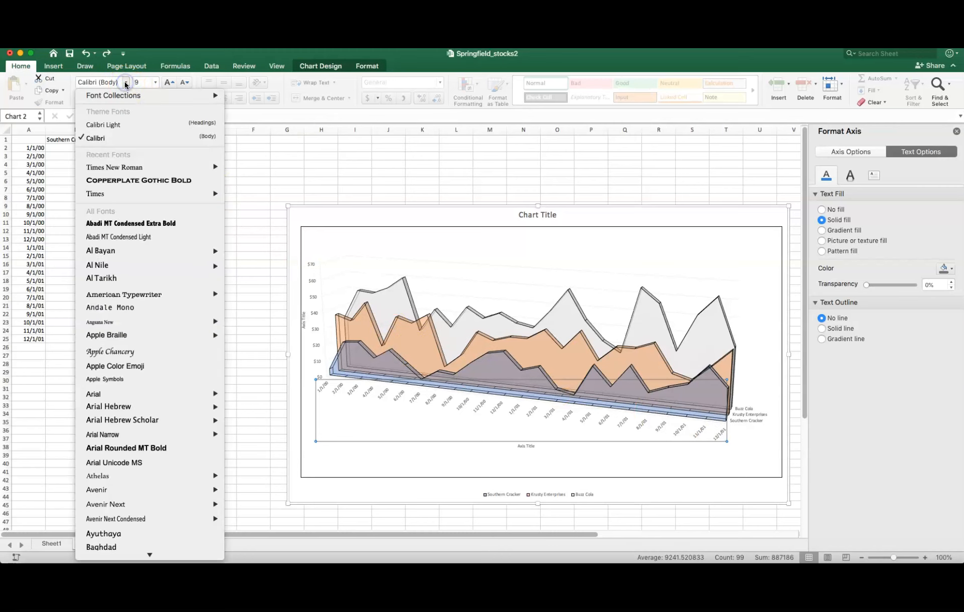
{"action": "scroll", "coordinate": [150, 446], "scroll_direction": "down", "scroll_amount": 20}
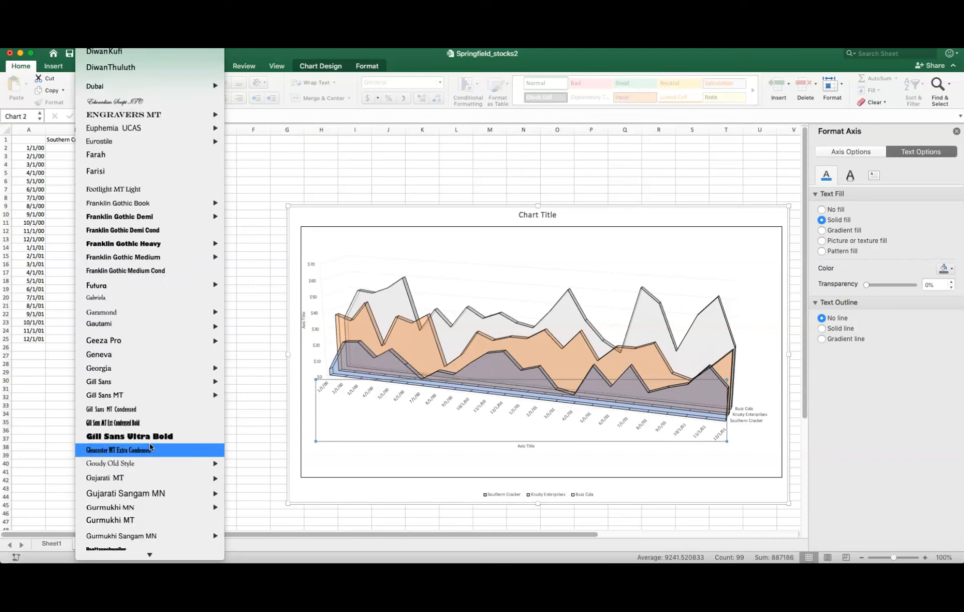
{"action": "scroll", "coordinate": [150, 445], "scroll_direction": "down", "scroll_amount": 20}
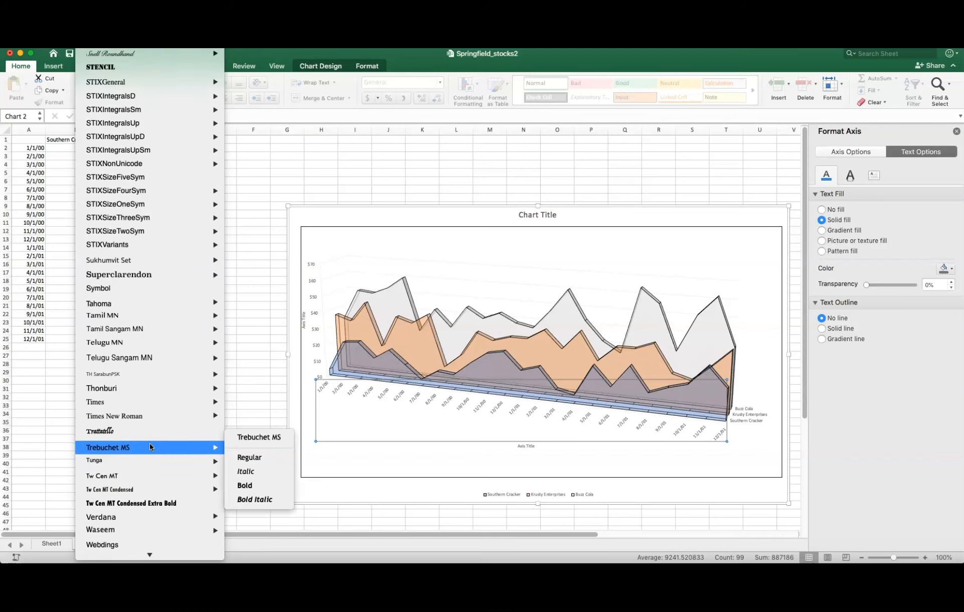
{"action": "scroll", "coordinate": [150, 446], "scroll_direction": "up", "scroll_amount": 5}
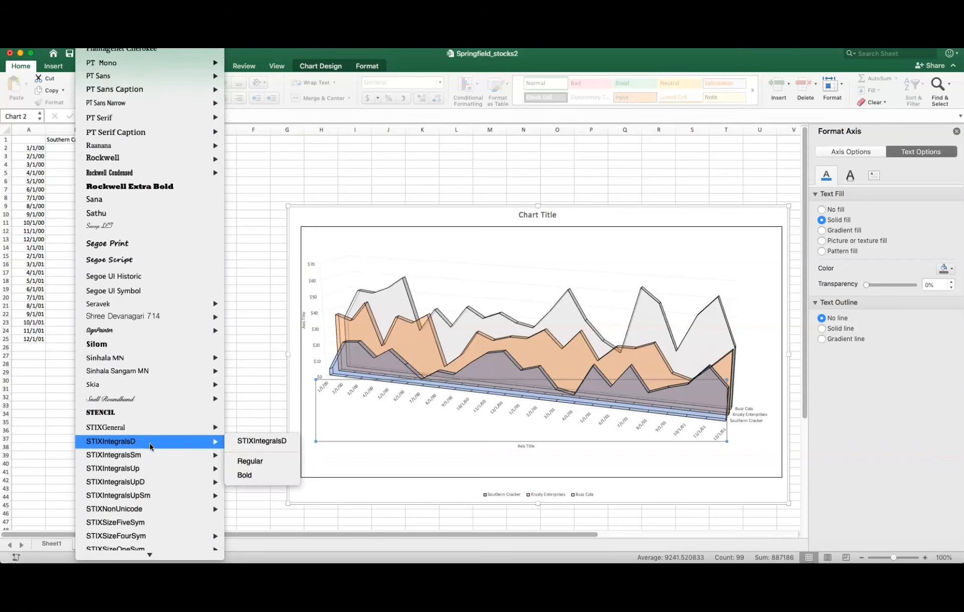
{"action": "scroll", "coordinate": [150, 445], "scroll_direction": "up", "scroll_amount": 10}
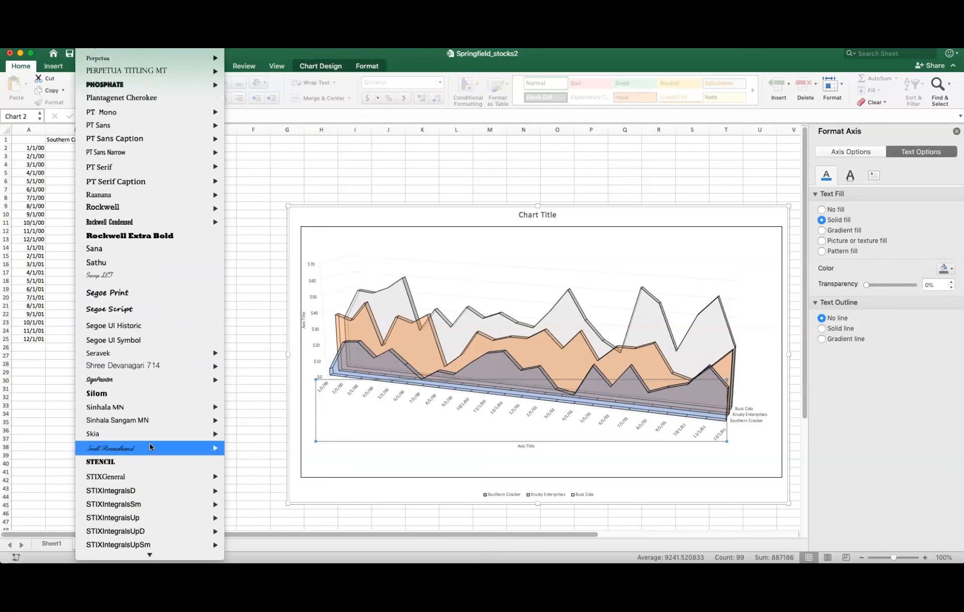
{"action": "scroll", "coordinate": [149, 443], "scroll_direction": "down", "scroll_amount": 3}
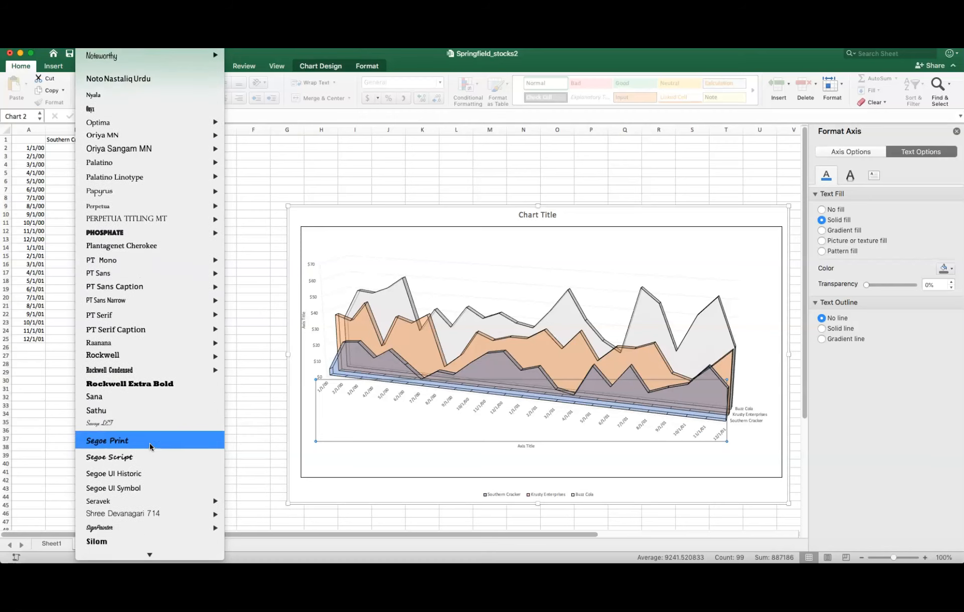
{"action": "scroll", "coordinate": [149, 443], "scroll_direction": "down", "scroll_amount": 6}
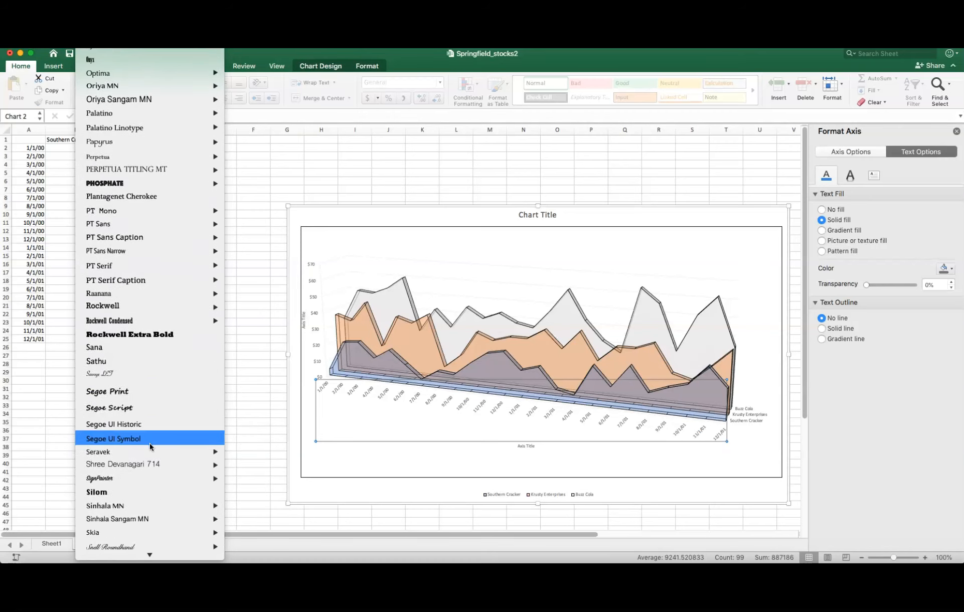
{"action": "scroll", "coordinate": [149, 443], "scroll_direction": "down", "scroll_amount": 6}
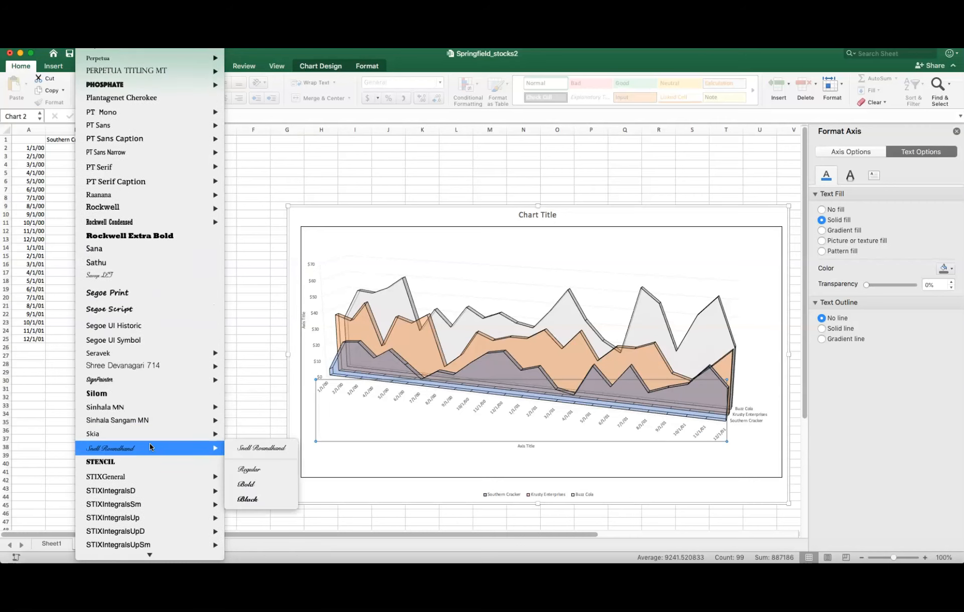
{"action": "scroll", "coordinate": [149, 442], "scroll_direction": "down", "scroll_amount": 15}
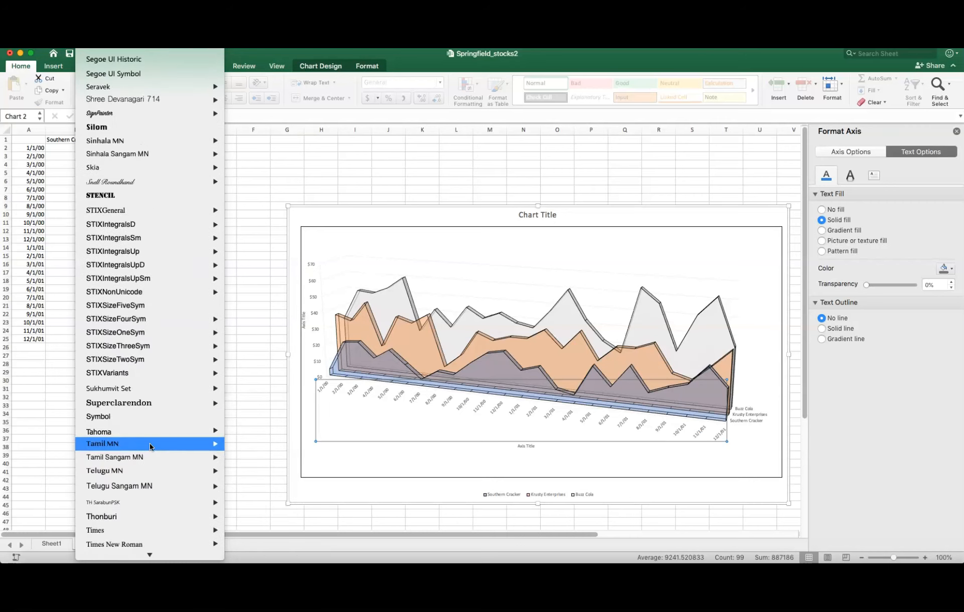
{"action": "scroll", "coordinate": [149, 443], "scroll_direction": "up", "scroll_amount": 20}
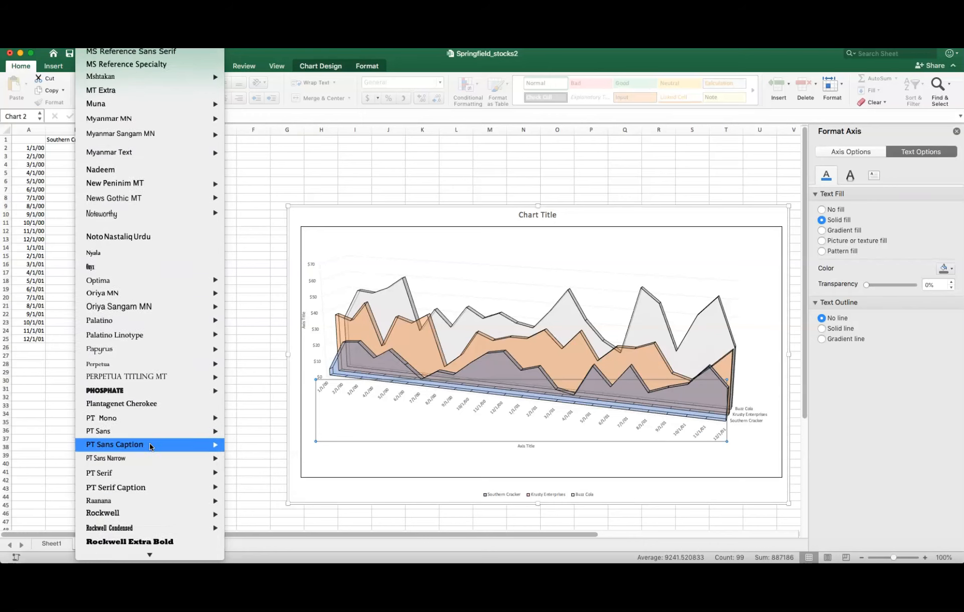
{"action": "scroll", "coordinate": [148, 442], "scroll_direction": "up", "scroll_amount": 5}
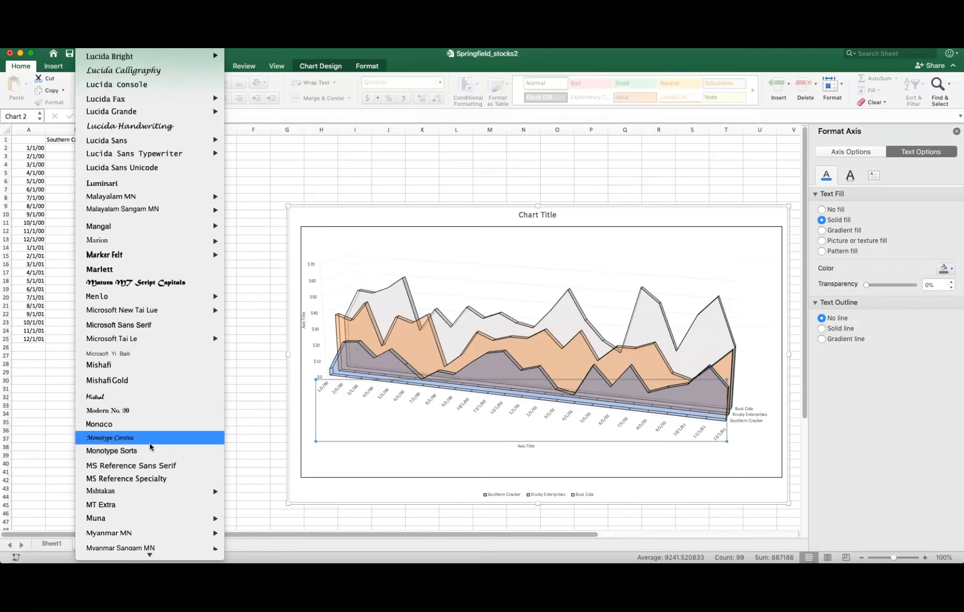
{"action": "scroll", "coordinate": [150, 445], "scroll_direction": "down", "scroll_amount": 7}
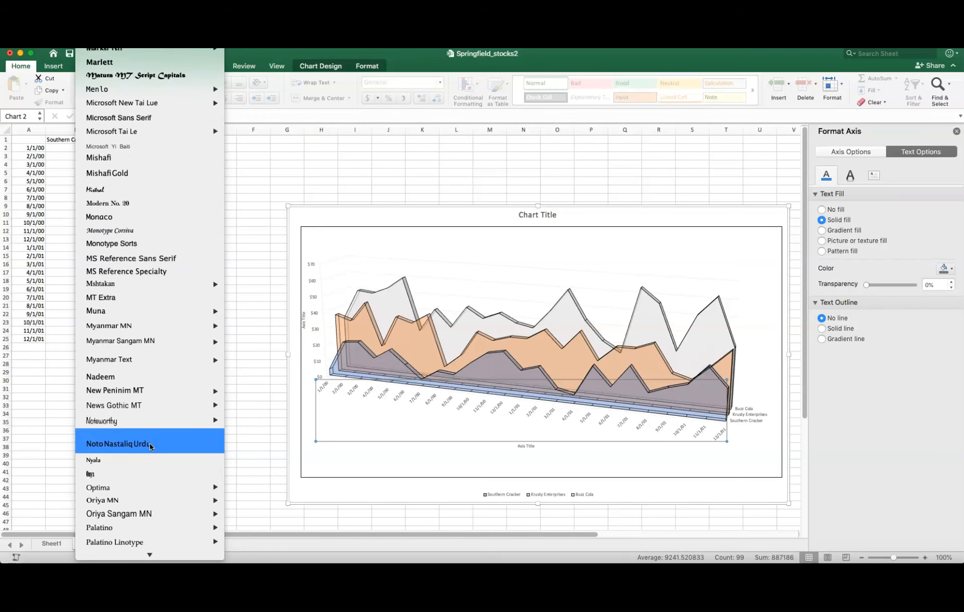
{"action": "scroll", "coordinate": [149, 442], "scroll_direction": "down", "scroll_amount": 8}
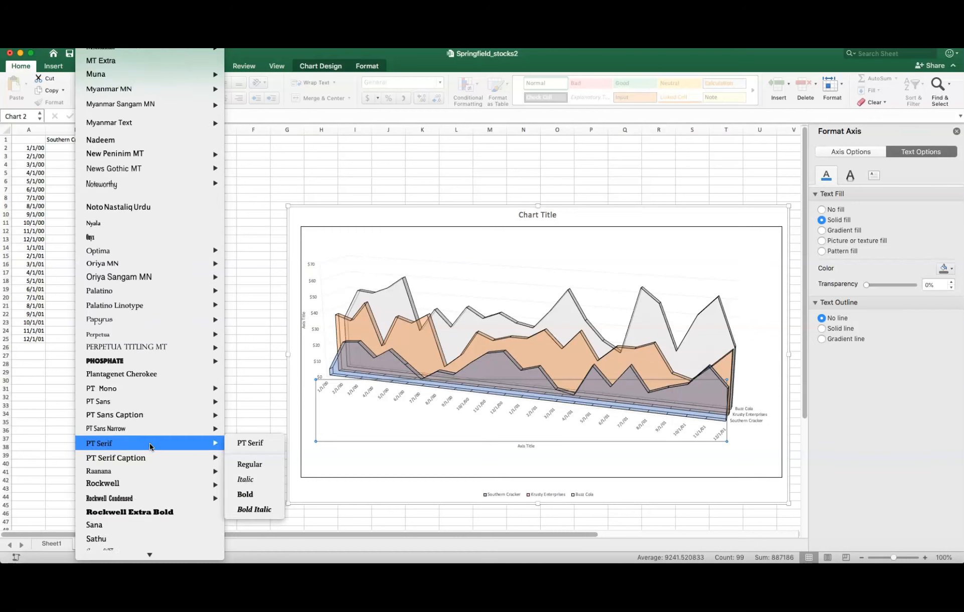
{"action": "scroll", "coordinate": [148, 443], "scroll_direction": "up", "scroll_amount": 20}
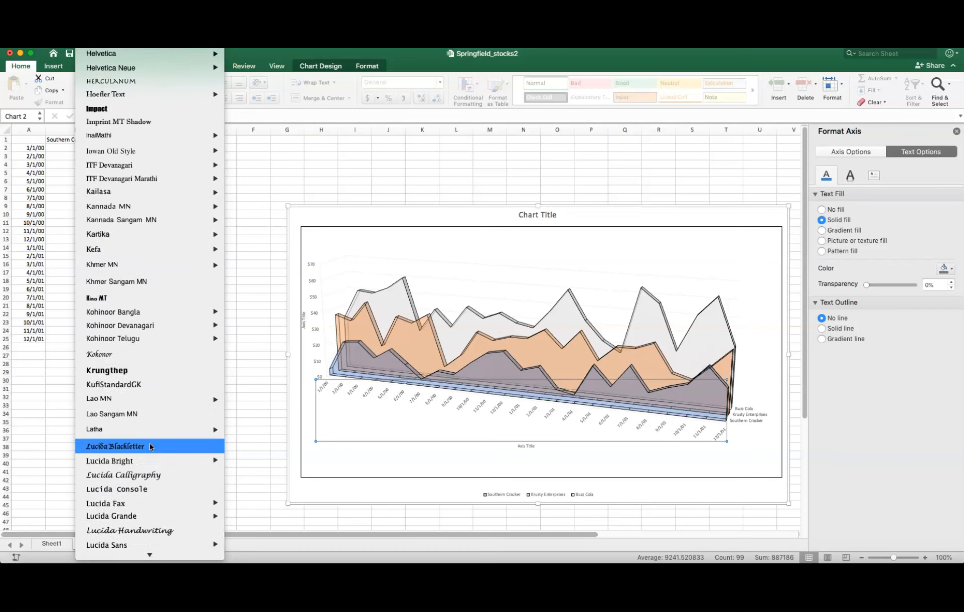
{"action": "scroll", "coordinate": [149, 443], "scroll_direction": "up", "scroll_amount": 3}
{"action": "scroll", "coordinate": [149, 442], "scroll_direction": "up", "scroll_amount": 1}
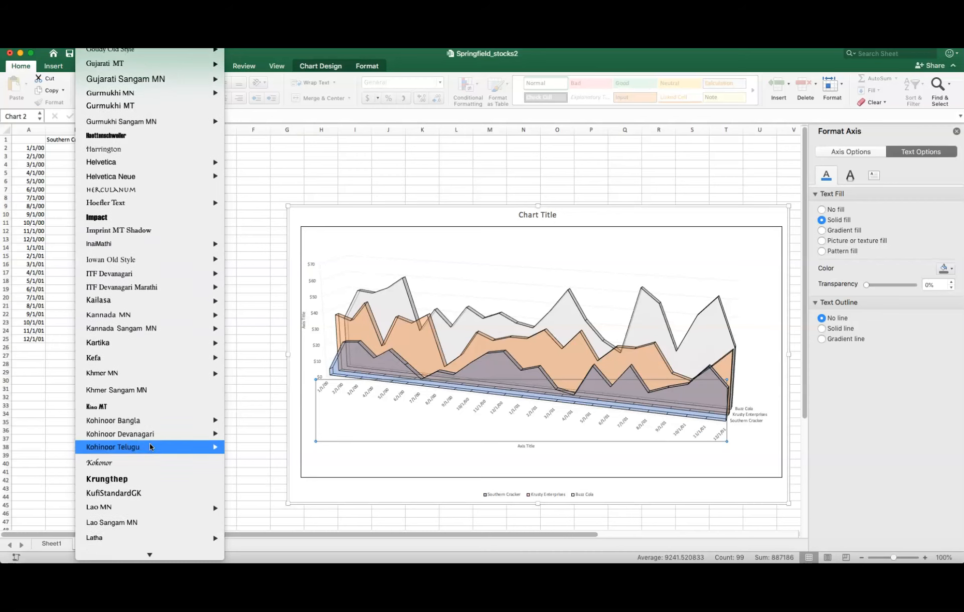
{"action": "mouse_move", "coordinate": [146, 190]}
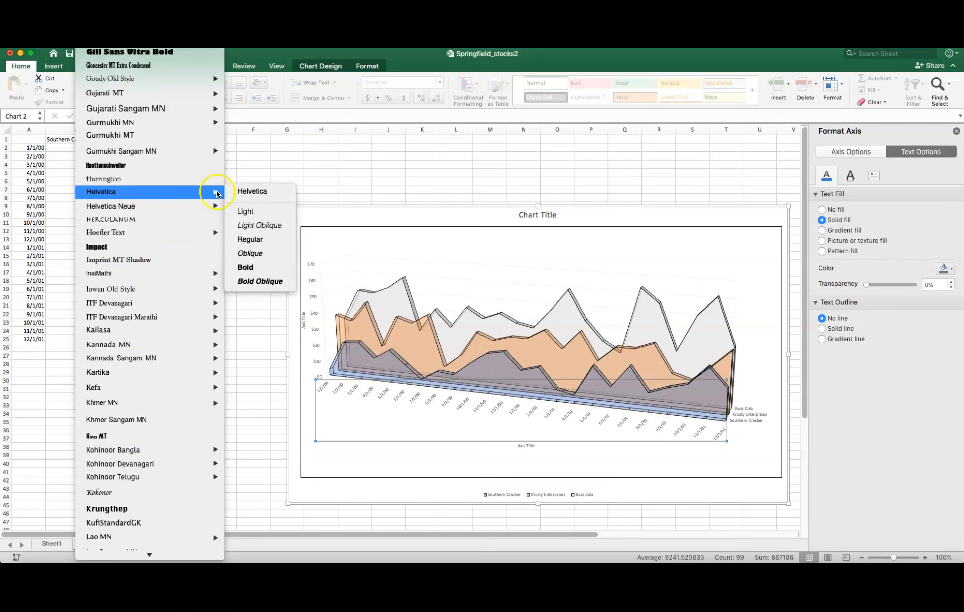
{"action": "left_click", "coordinate": [259, 191]}
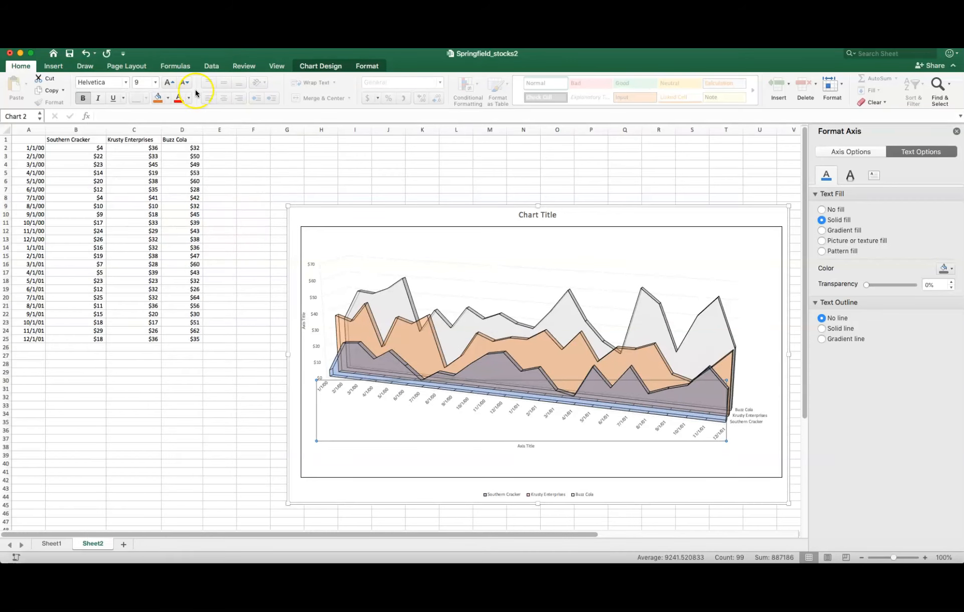
- Set the date axis labels to 14-point bold text
{"action": "left_click", "coordinate": [155, 82]}
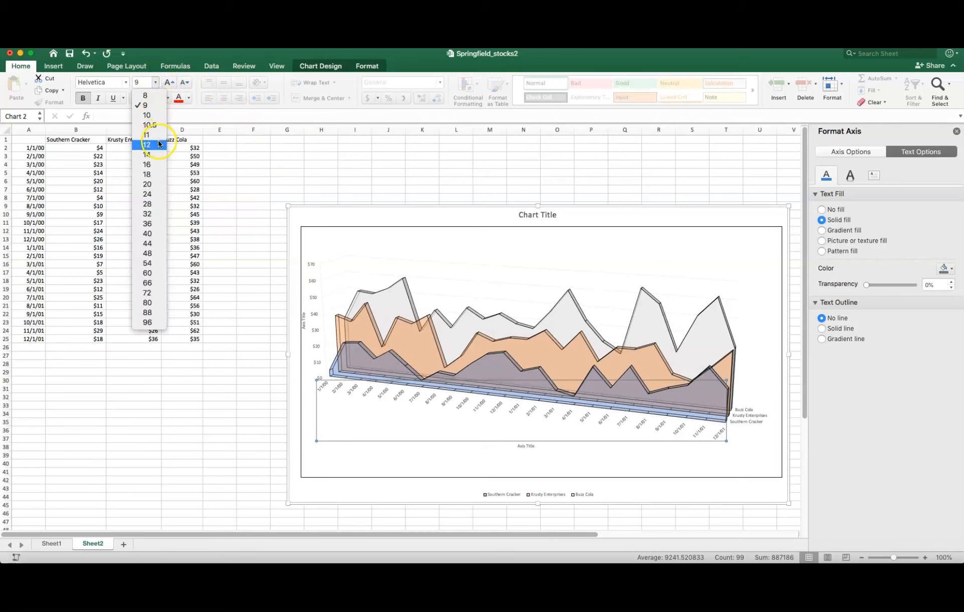
{"action": "left_click", "coordinate": [157, 154]}
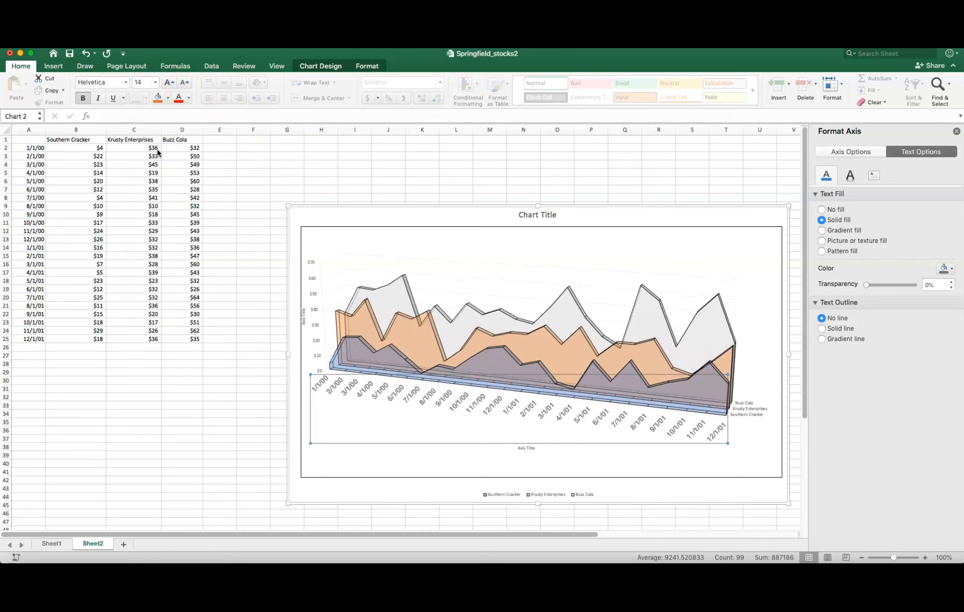
{"action": "left_click", "coordinate": [83, 98]}
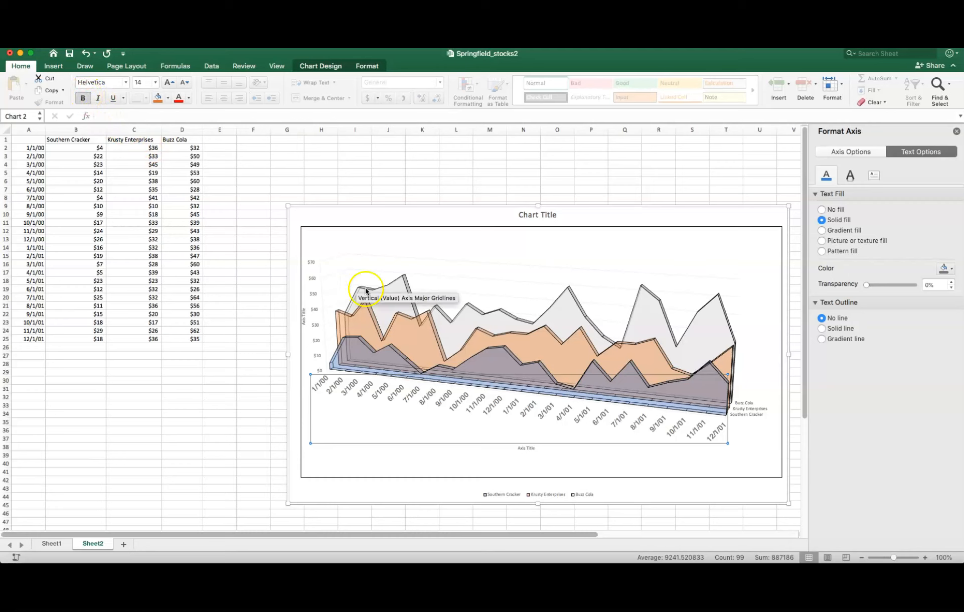
- Set the series-name labels on the depth axis to Helvetica at size 12
{"action": "left_click", "coordinate": [746, 407]}
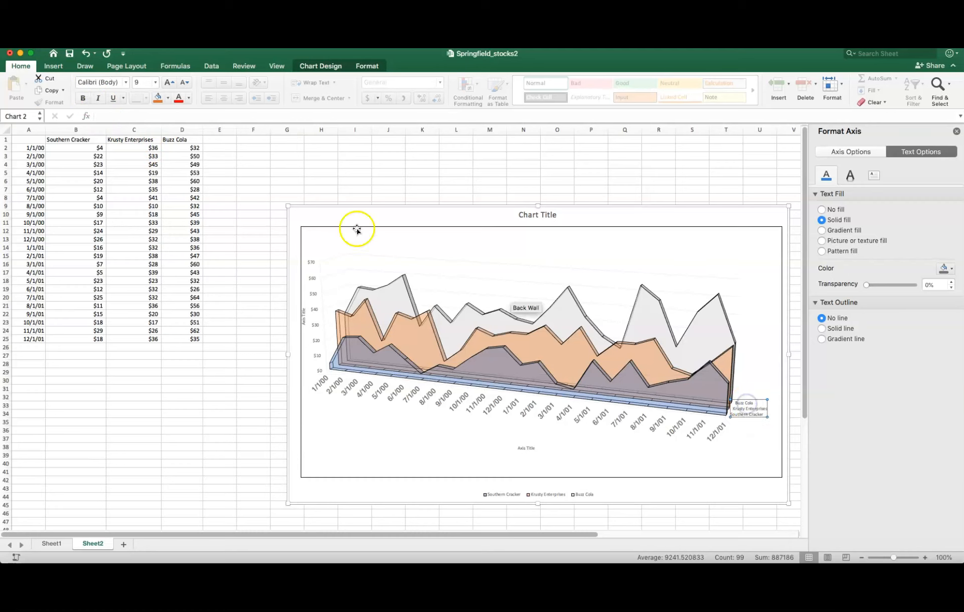
{"action": "left_click", "coordinate": [125, 82]}
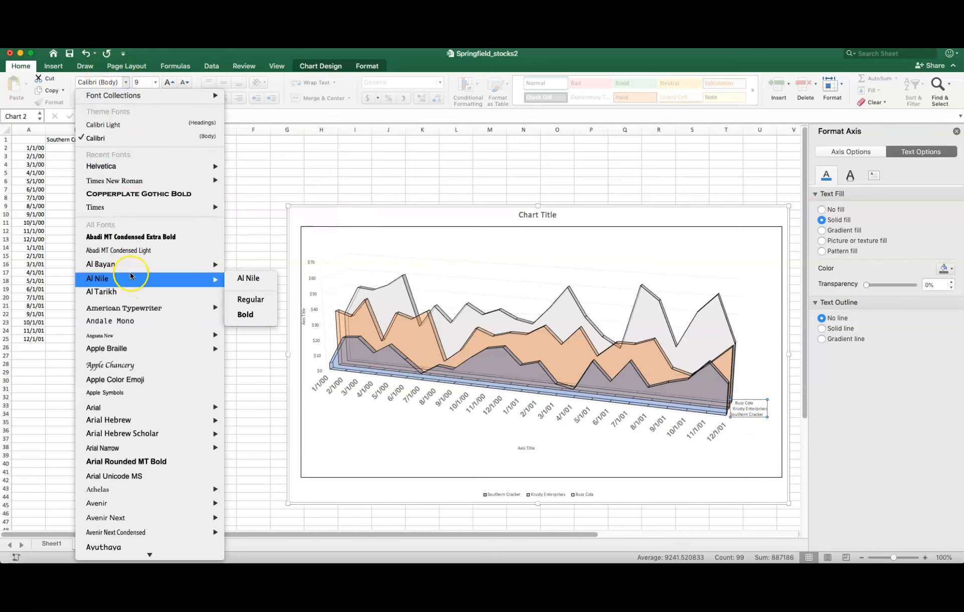
{"action": "mouse_move", "coordinate": [141, 182]}
{"action": "left_click", "coordinate": [273, 169]}
{"action": "left_click", "coordinate": [154, 83]}
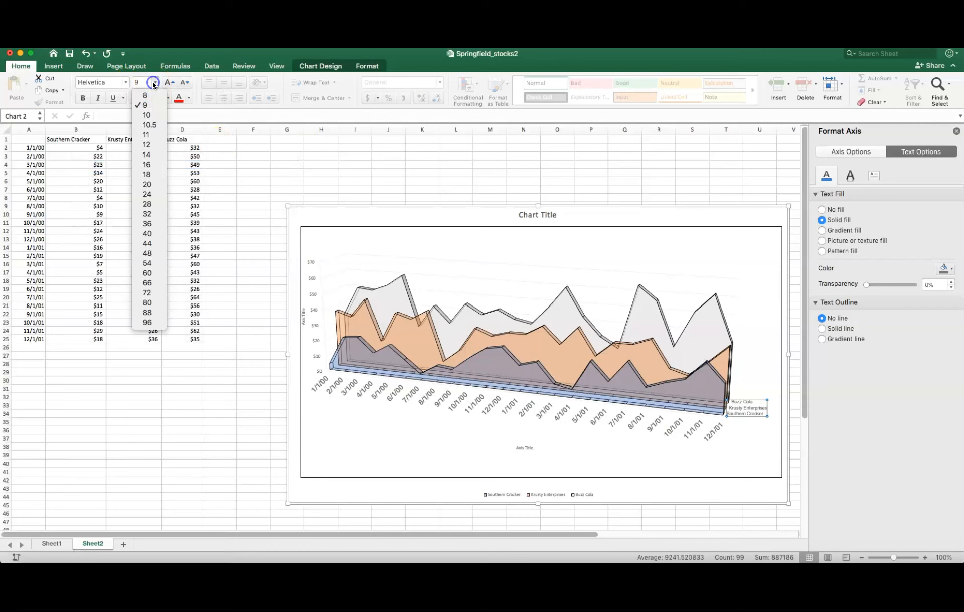
{"action": "left_click", "coordinate": [152, 146]}
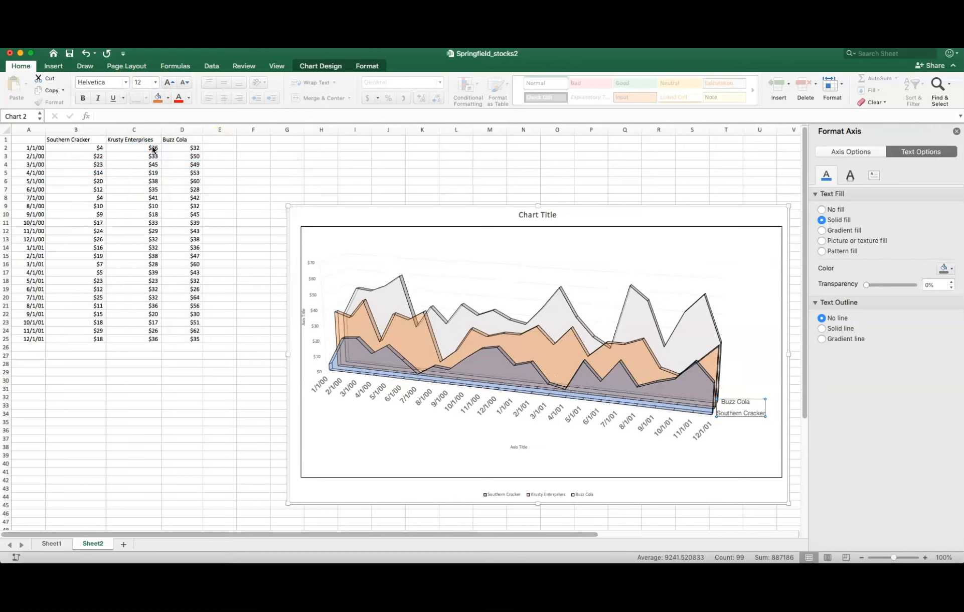
- Reduce the depth axis's series-name labels to size 10 and make them bold
{"action": "left_click", "coordinate": [712, 437]}
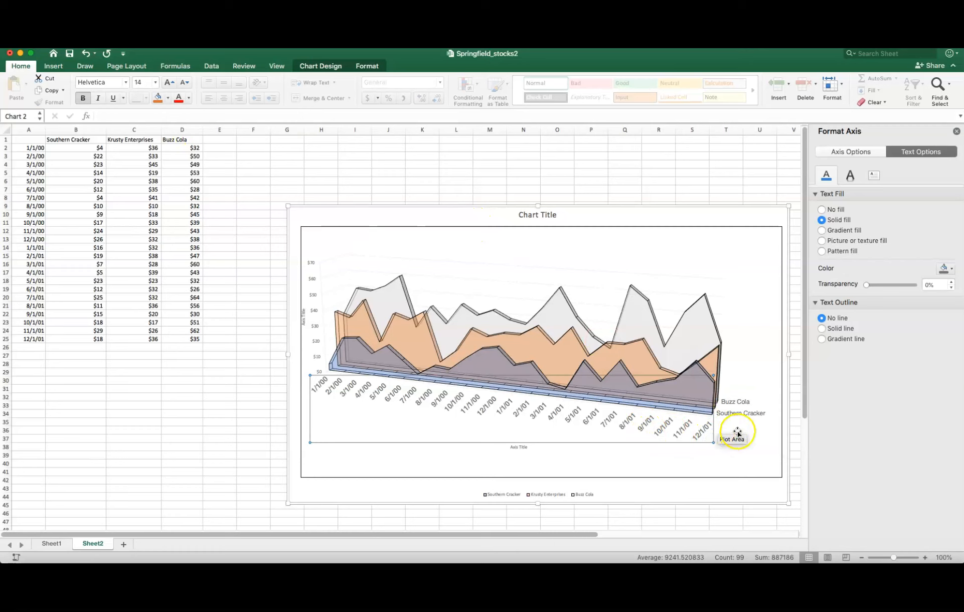
{"action": "left_click", "coordinate": [733, 404]}
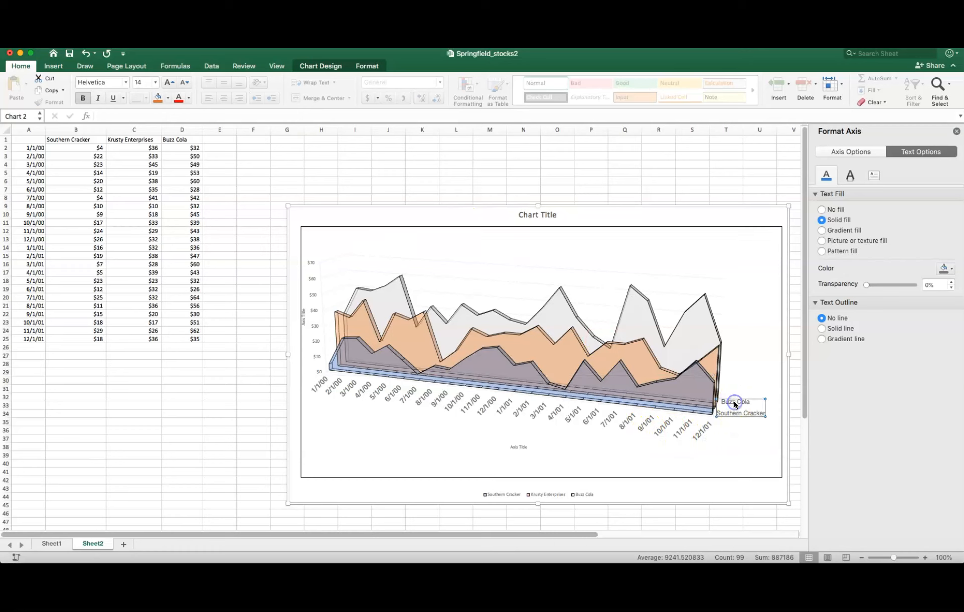
{"action": "left_click", "coordinate": [155, 84]}
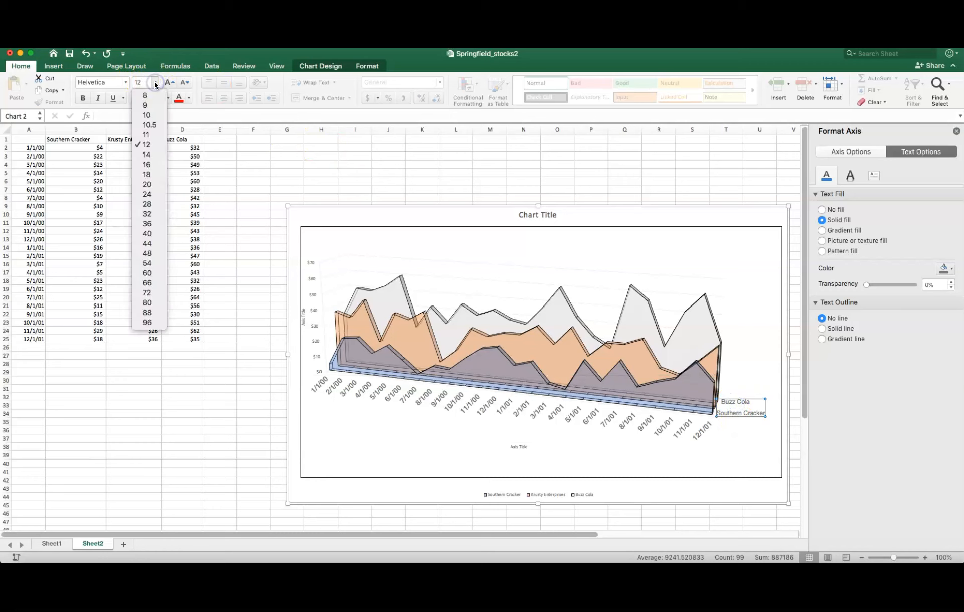
{"action": "left_click", "coordinate": [153, 118]}
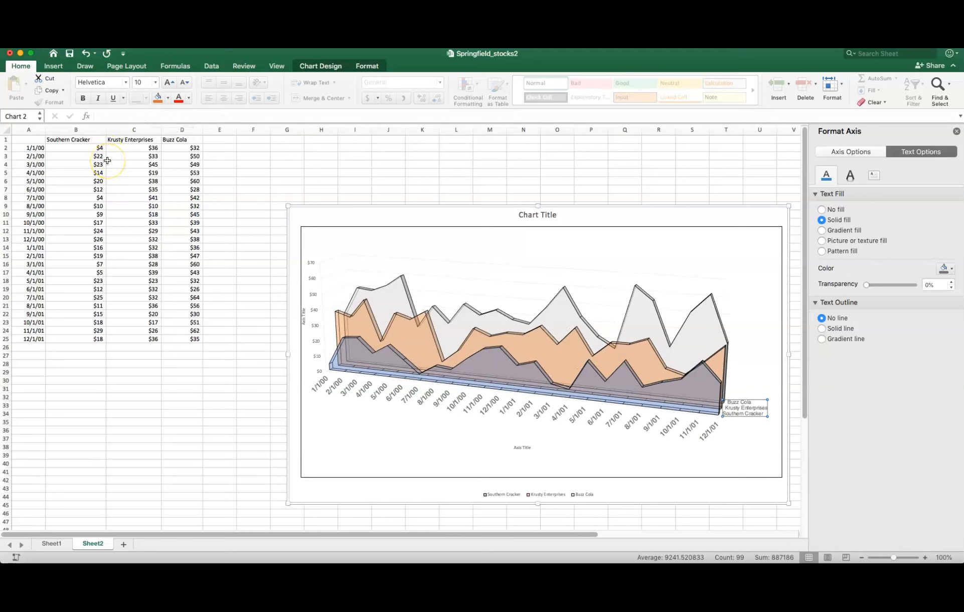
{"action": "left_click", "coordinate": [83, 99]}
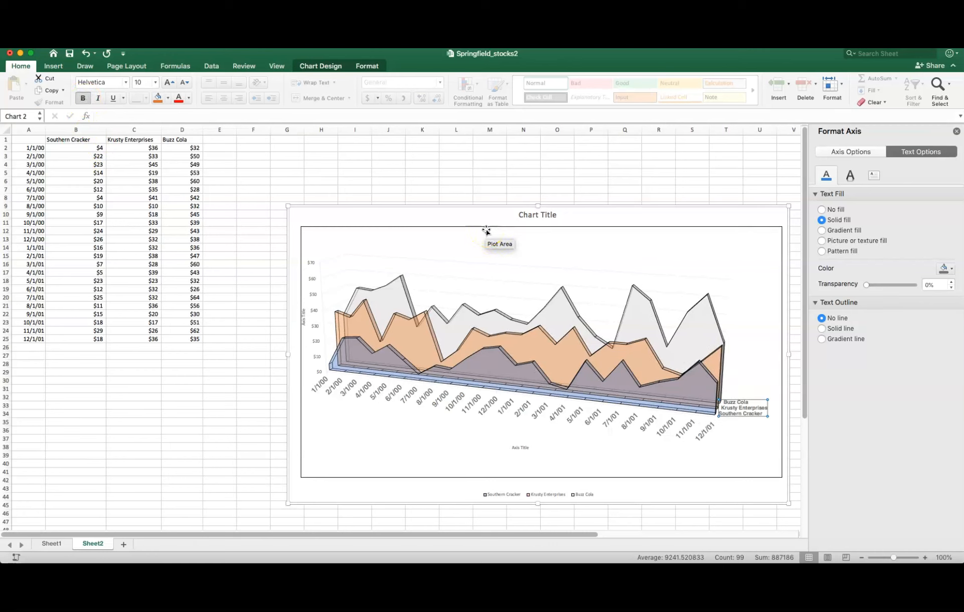
- Set the dollar labels on the vertical value axis to size 12 and make them bold
{"action": "left_click", "coordinate": [310, 263]}
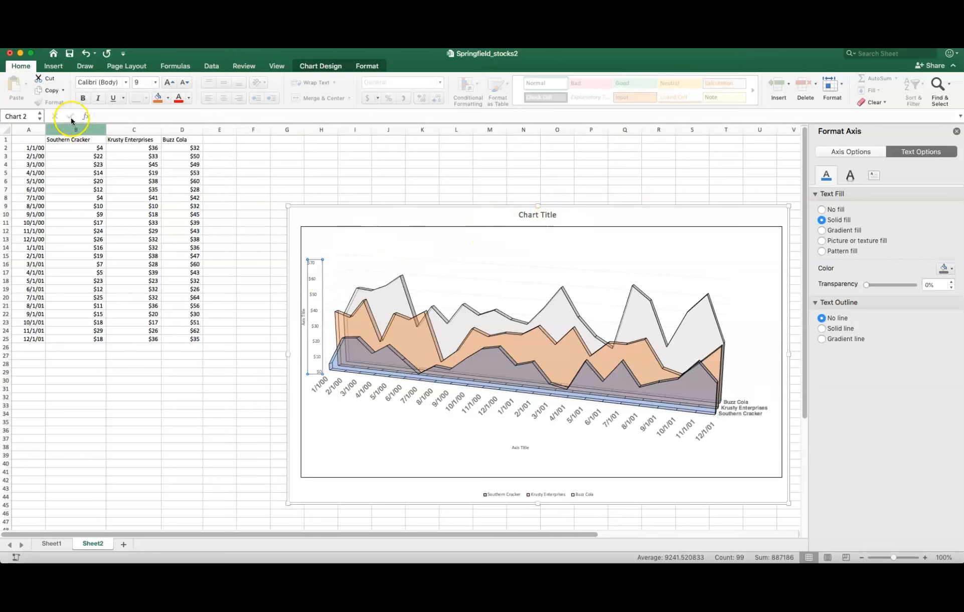
{"action": "left_click", "coordinate": [155, 83]}
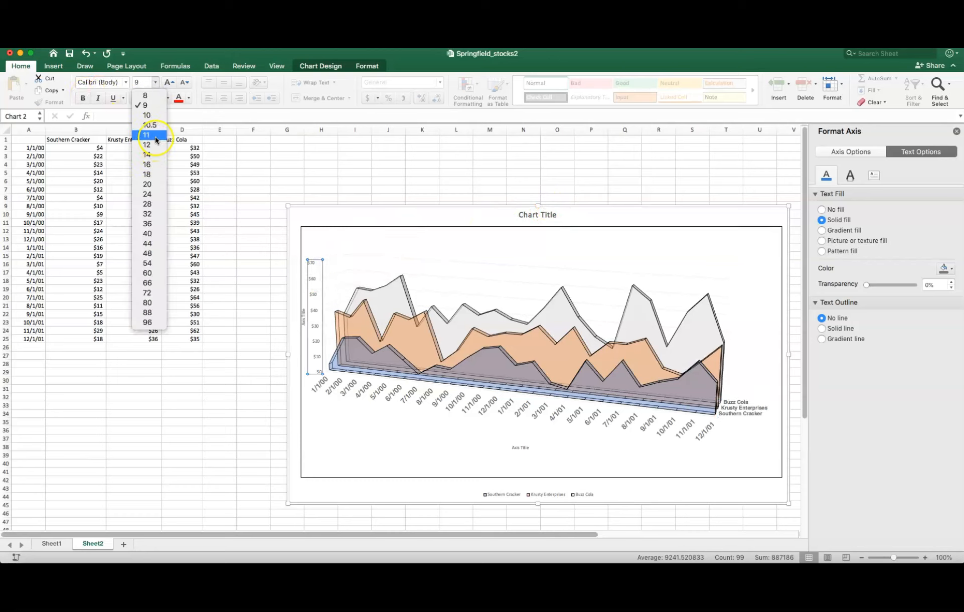
{"action": "left_click", "coordinate": [154, 144]}
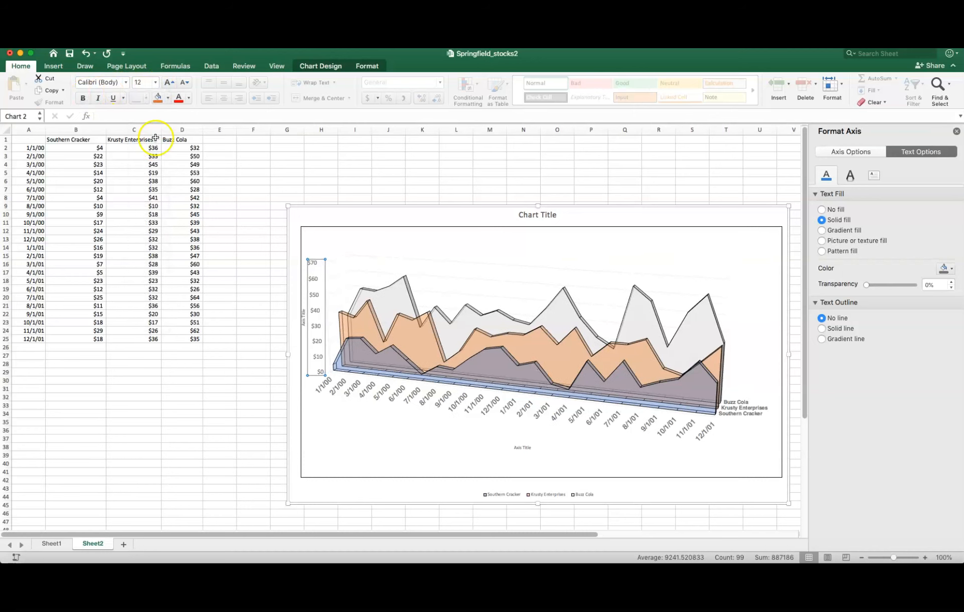
{"action": "left_click", "coordinate": [78, 99]}
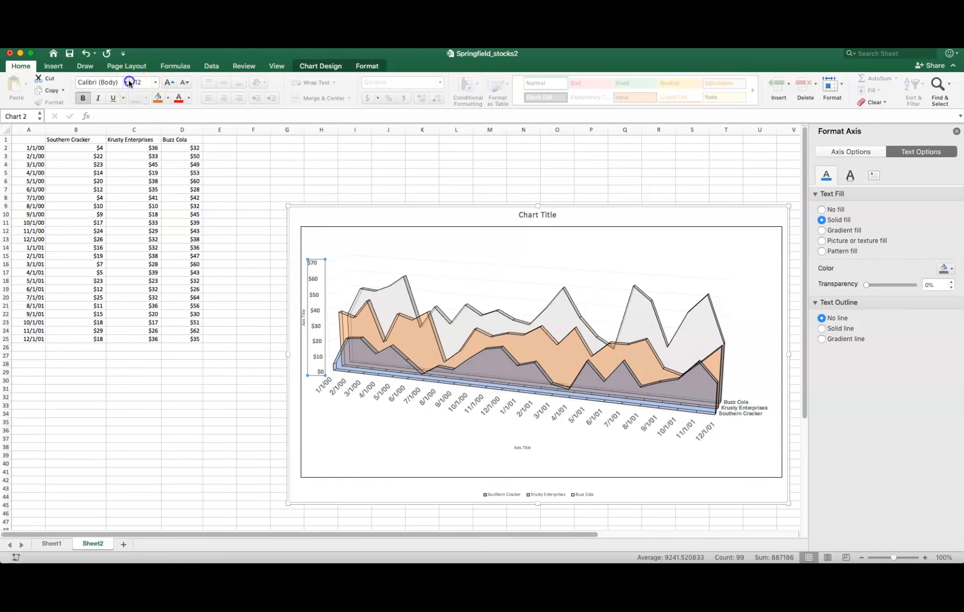
- Change the font of the vertical value axis's dollar labels to Helvetica
{"action": "left_click", "coordinate": [128, 84]}
{"action": "mouse_move", "coordinate": [141, 168]}
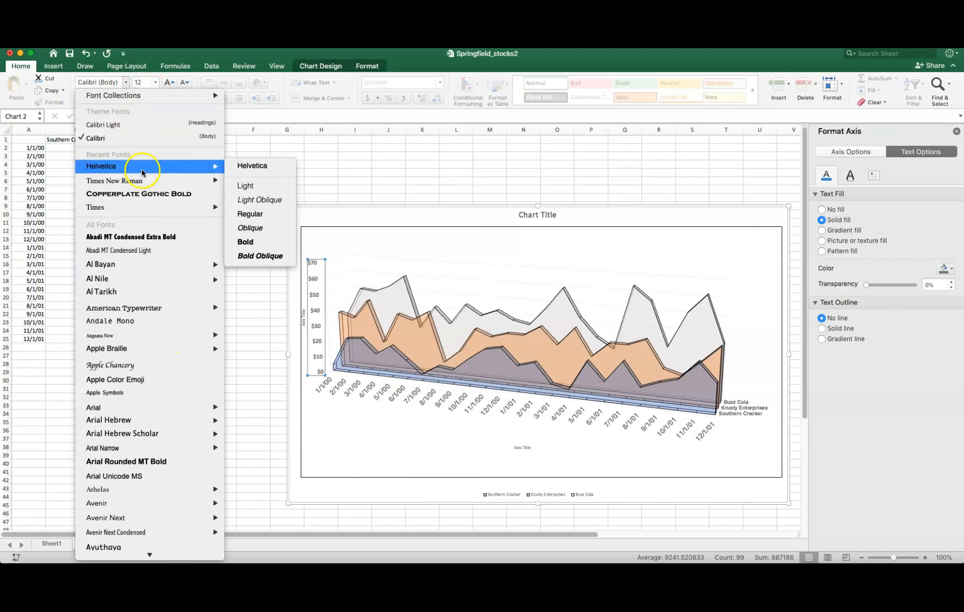
{"action": "left_click", "coordinate": [246, 168]}
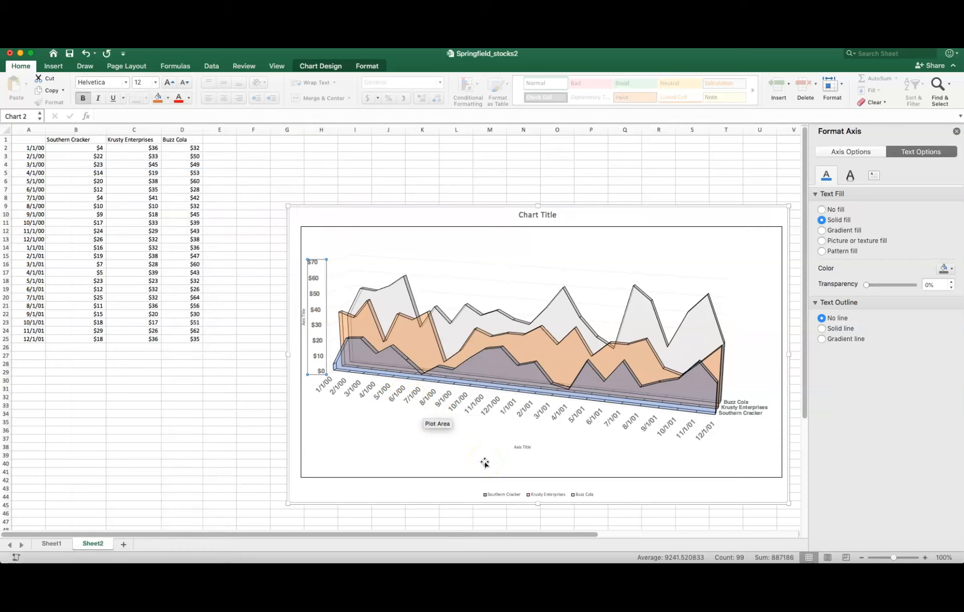
- Format the chart legend's text as 12-point bold Helvetica
{"action": "left_click", "coordinate": [496, 494]}
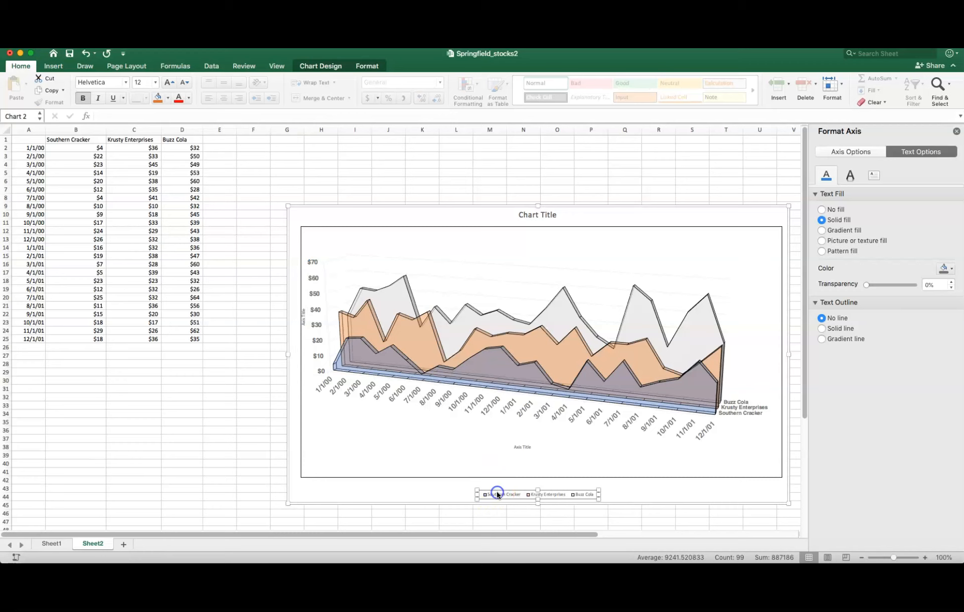
{"action": "left_click", "coordinate": [155, 82]}
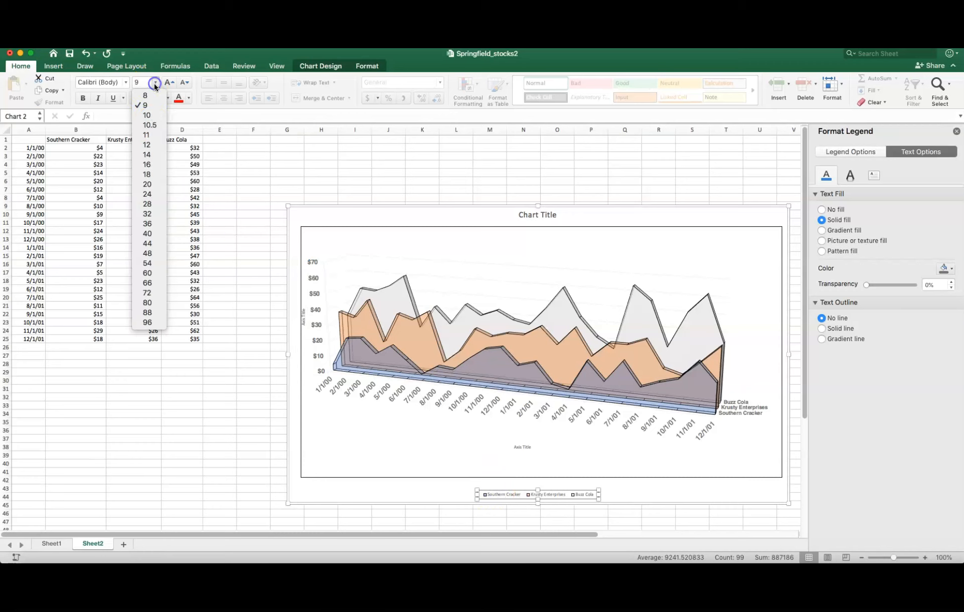
{"action": "left_click", "coordinate": [152, 145]}
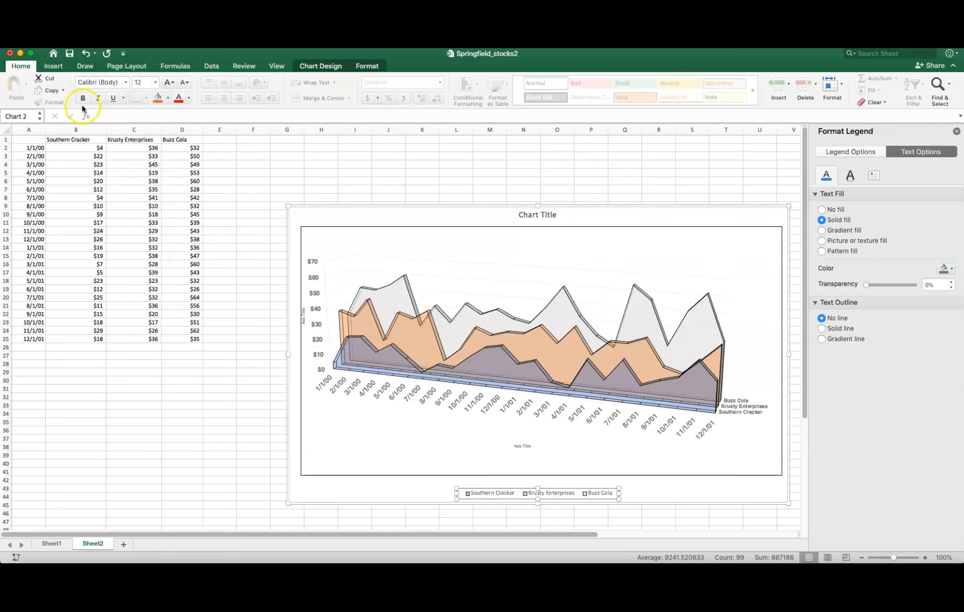
{"action": "left_click", "coordinate": [126, 84]}
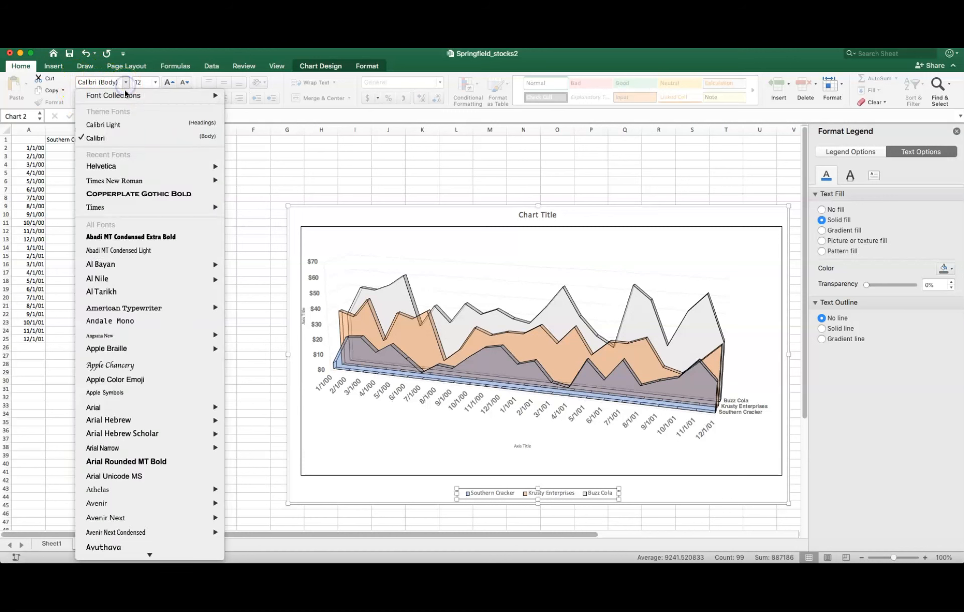
{"action": "left_click", "coordinate": [128, 165]}
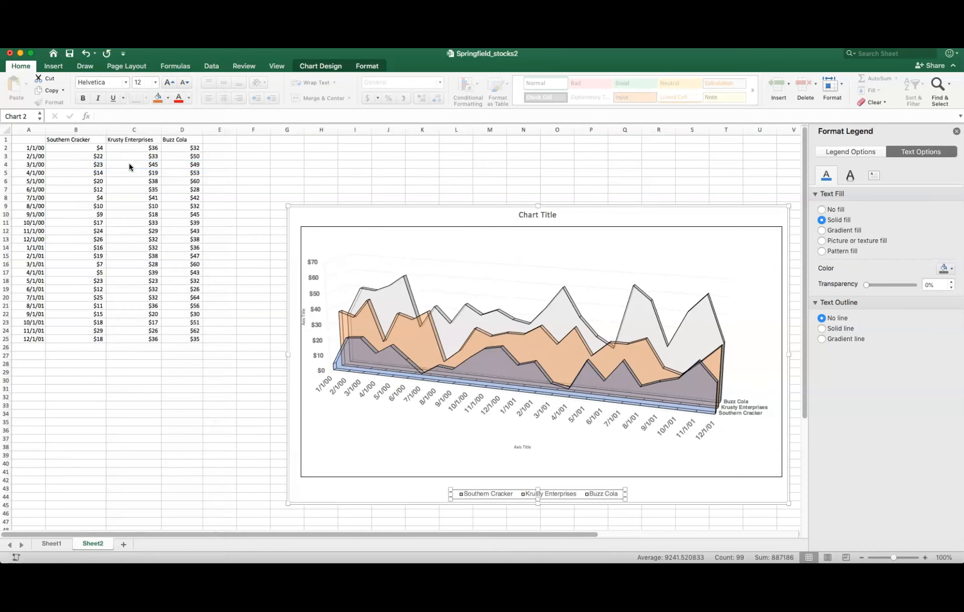
{"action": "left_click", "coordinate": [82, 98]}
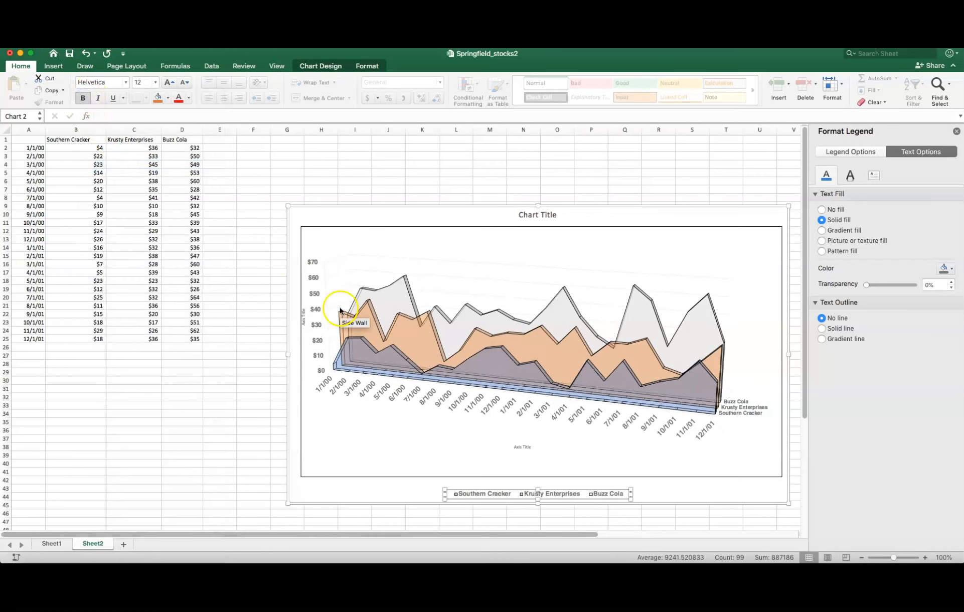
- Replace the placeholder chart title with "Springfield USA Stocks 2000-2001"
{"action": "left_click", "coordinate": [551, 214]}
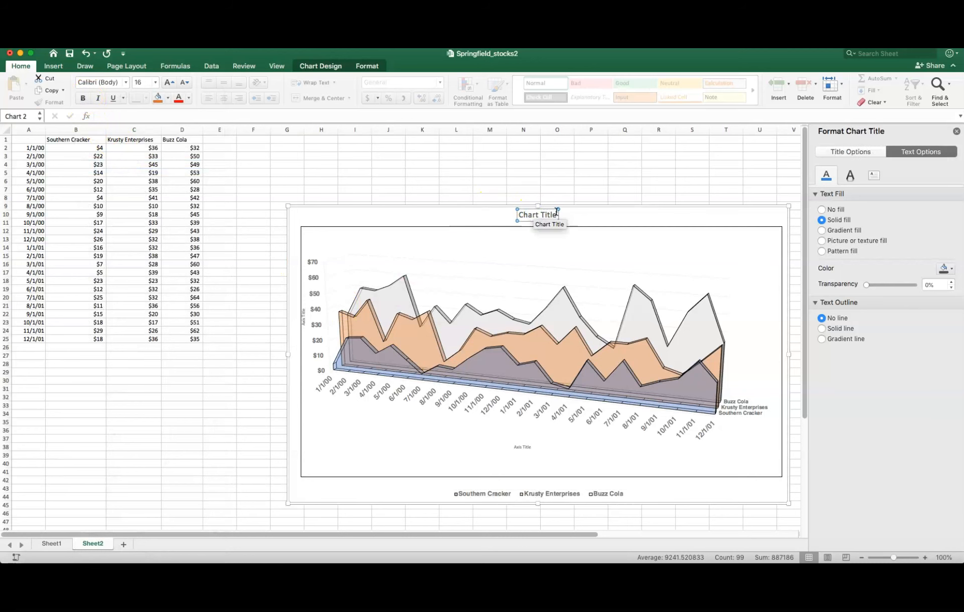
{"action": "left_click_drag", "start_coordinate": [557, 214], "coordinate": [523, 215]}
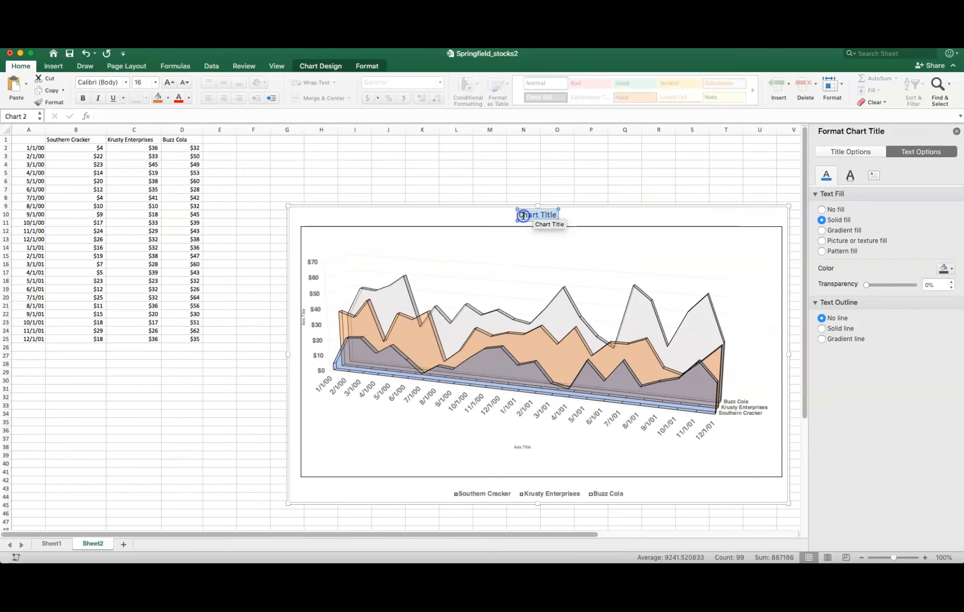
{"action": "type", "text": "S"}
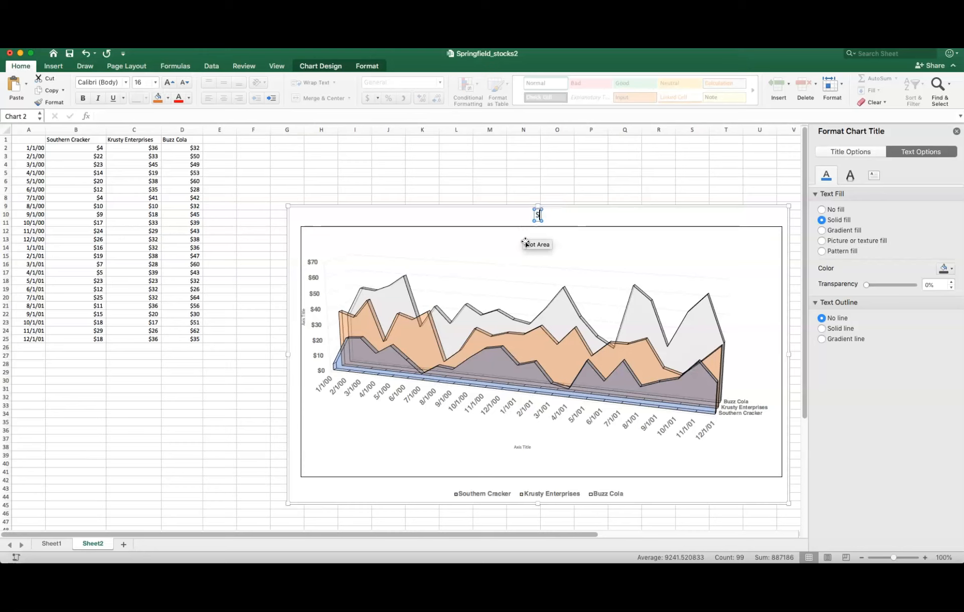
{"action": "type", "text": "opreing"}
{"action": "key", "text": "BackSpace"}
{"action": "key", "text": "BackSpace"}
{"action": "key", "text": "BackSpace"}
{"action": "key", "text": "BackSpace"}
{"action": "type", "text": "eld"}
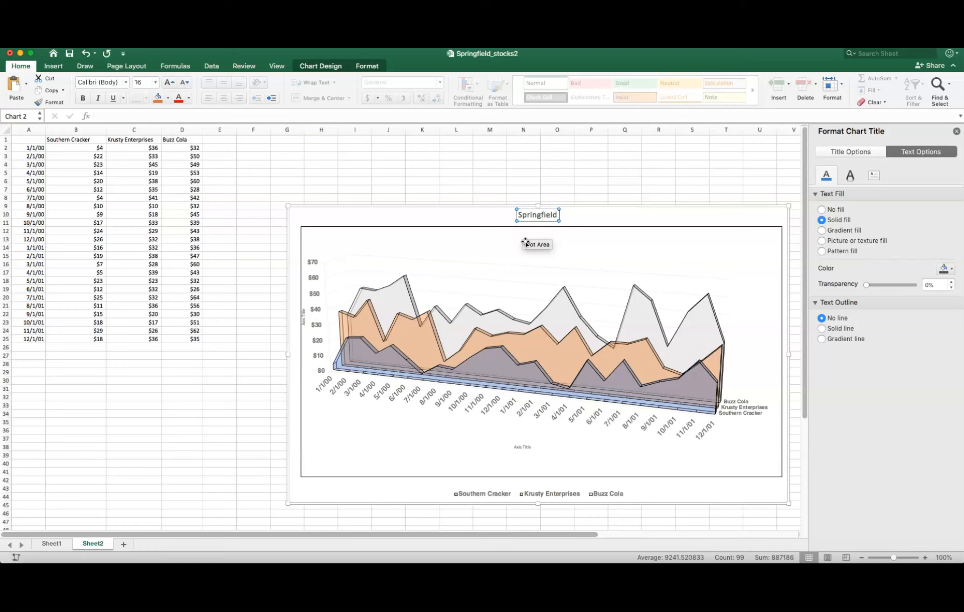
{"action": "type", "text": " USA Stocks"}
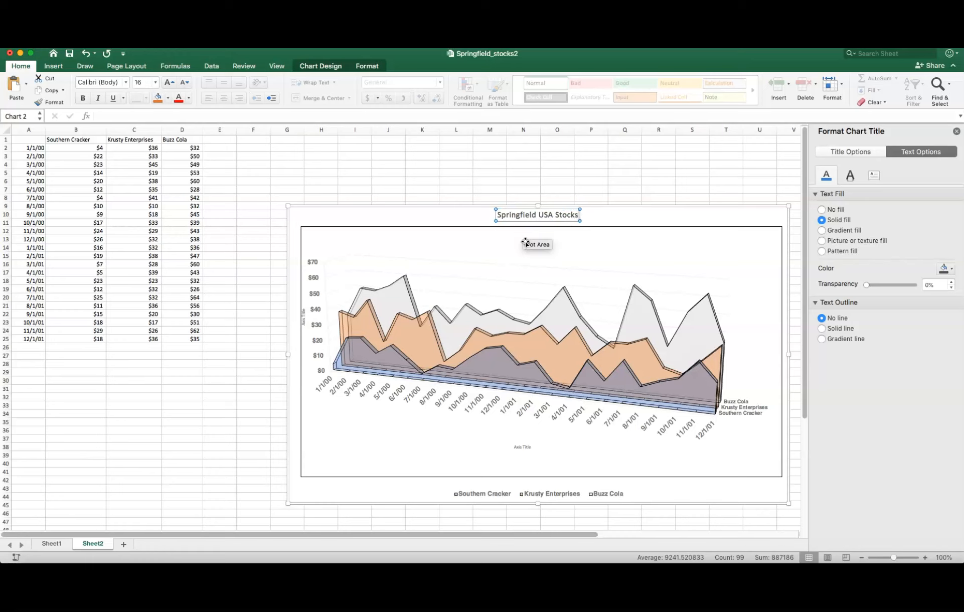
{"action": "type", "text": " 2000-2001"}
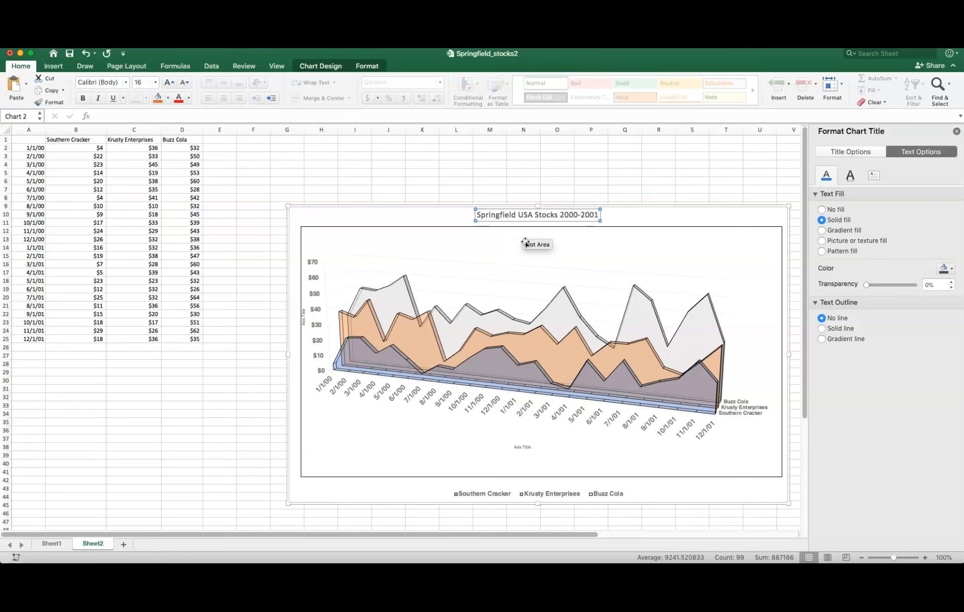
{"action": "left_click", "coordinate": [616, 214]}
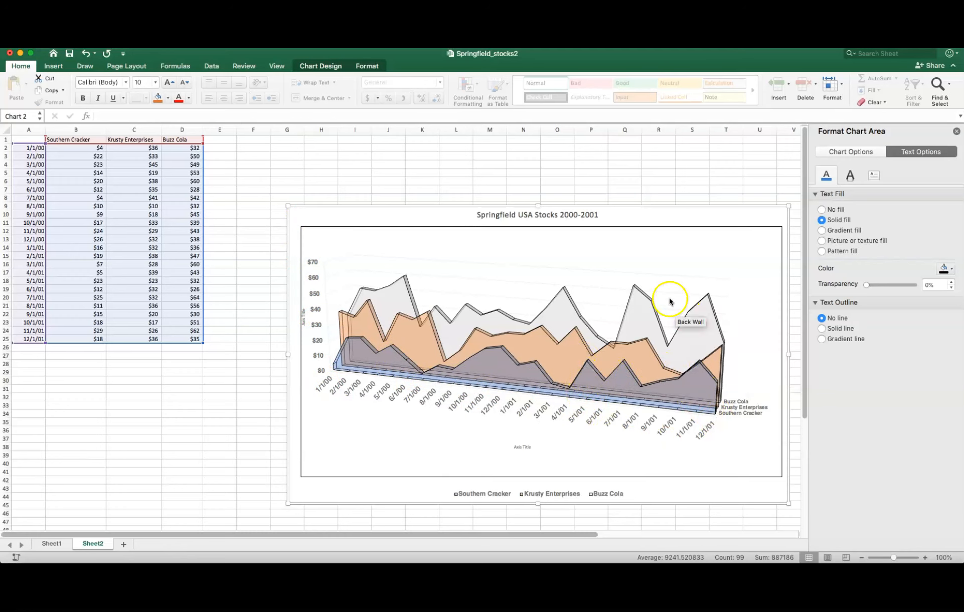
- Replace the horizontal axis's placeholder title with "Date"
{"action": "left_click", "coordinate": [524, 449]}
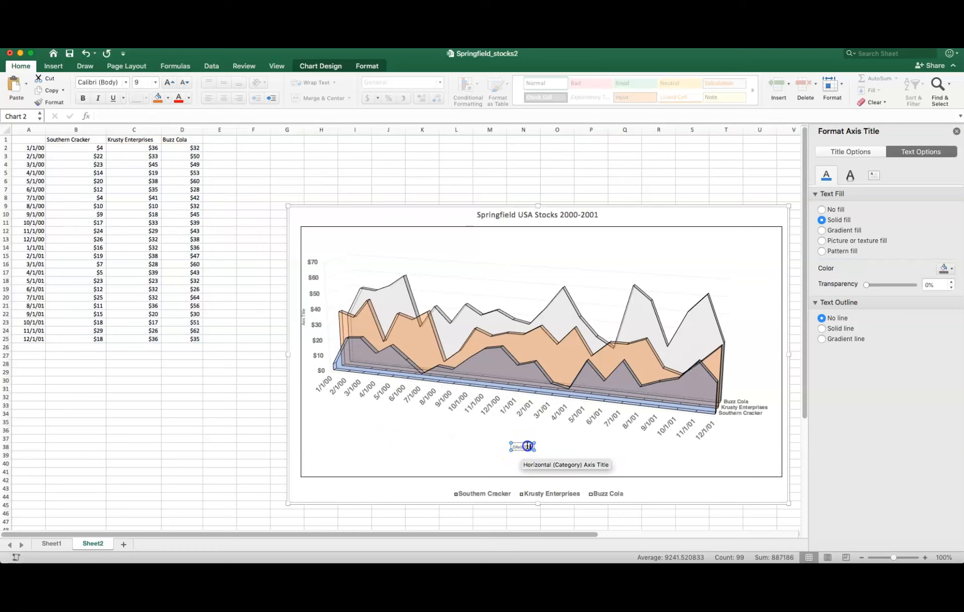
{"action": "type", "text": "Date"}
{"action": "left_click", "coordinate": [643, 435]}
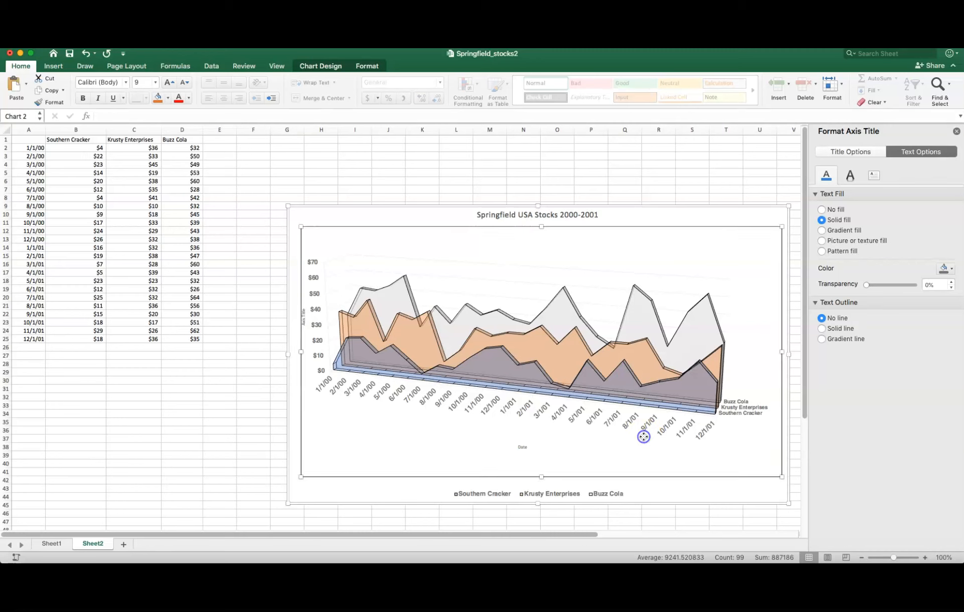
{"action": "left_click", "coordinate": [297, 313]}
{"action": "left_click", "coordinate": [304, 317]}
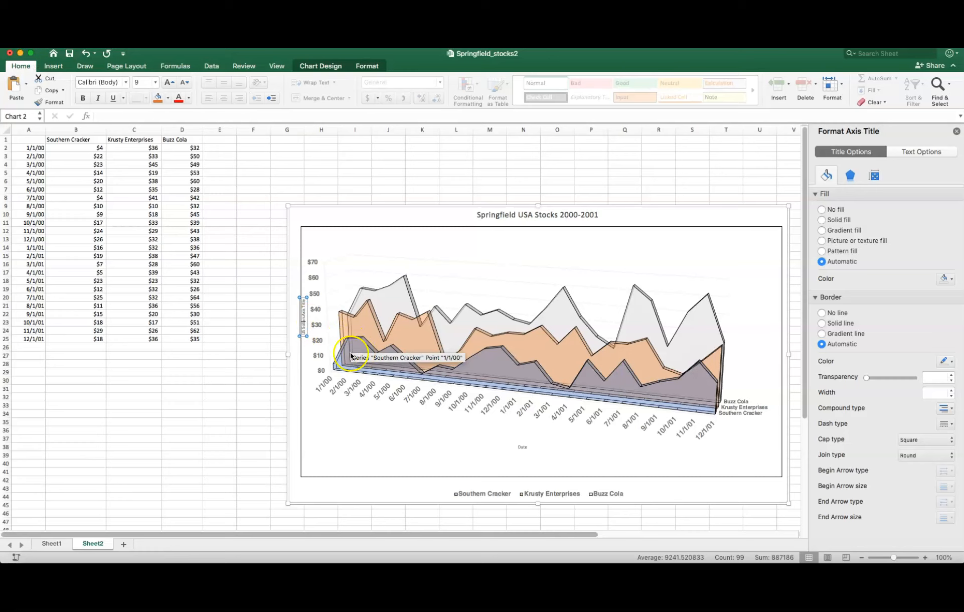
{"action": "left_click", "coordinate": [331, 402]}
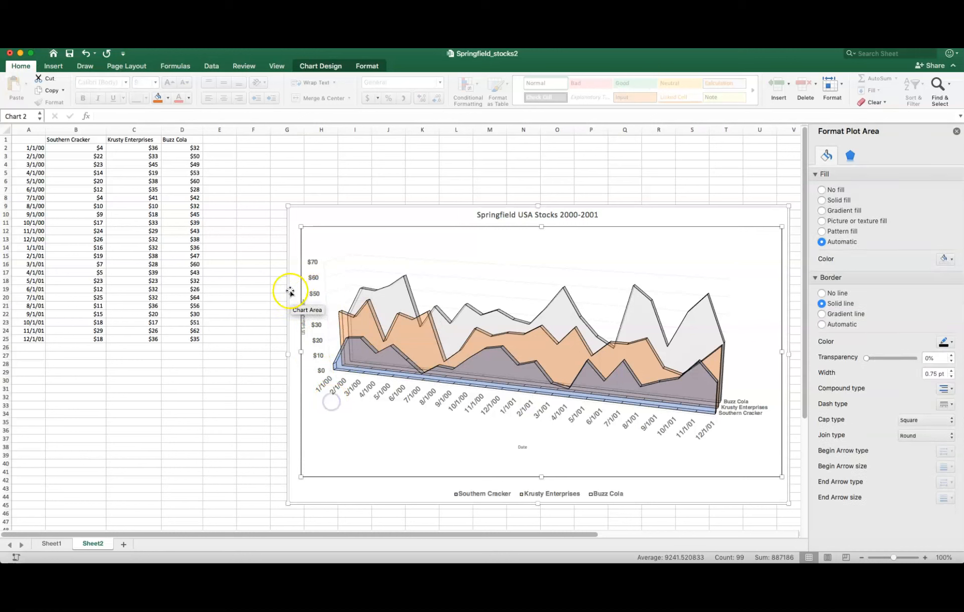
{"action": "left_click", "coordinate": [304, 316]}
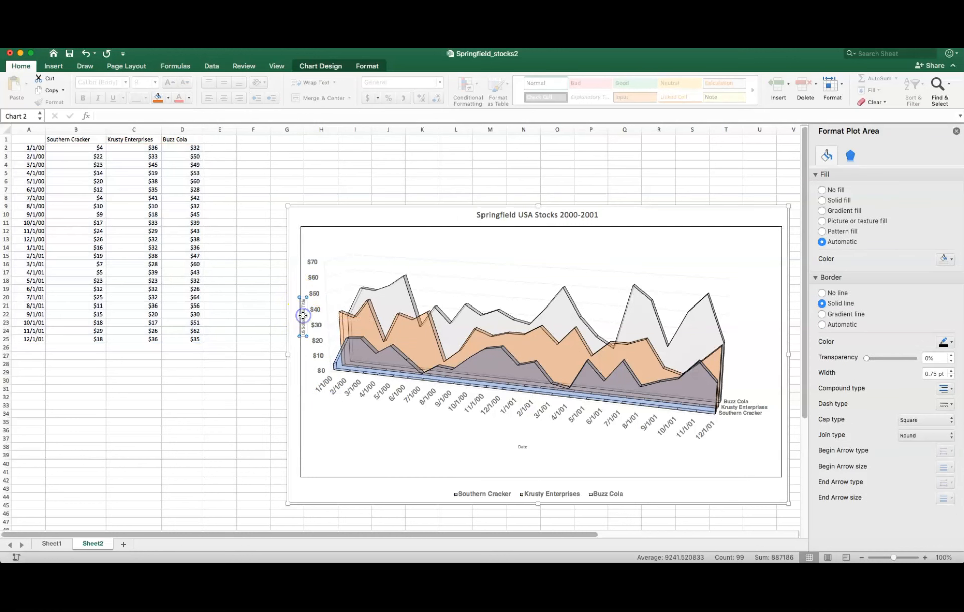
{"action": "key", "text": "Delete"}
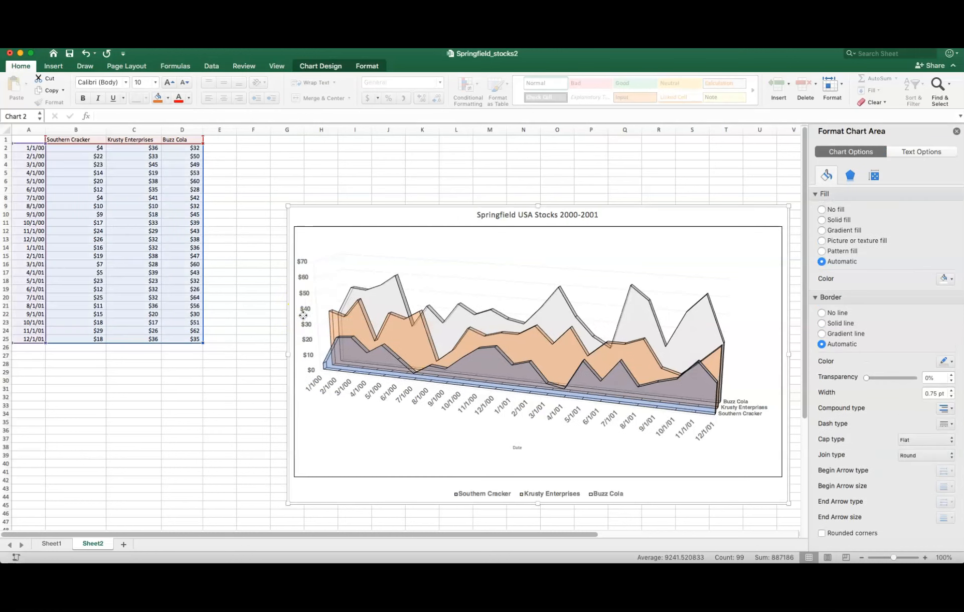
{"action": "left_click", "coordinate": [296, 324]}
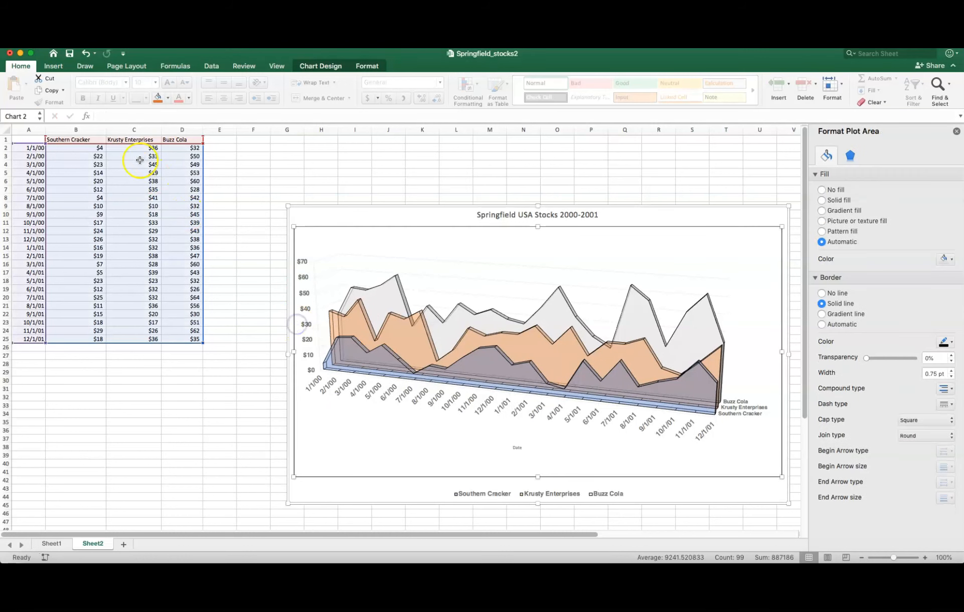
{"action": "left_click", "coordinate": [85, 53]}
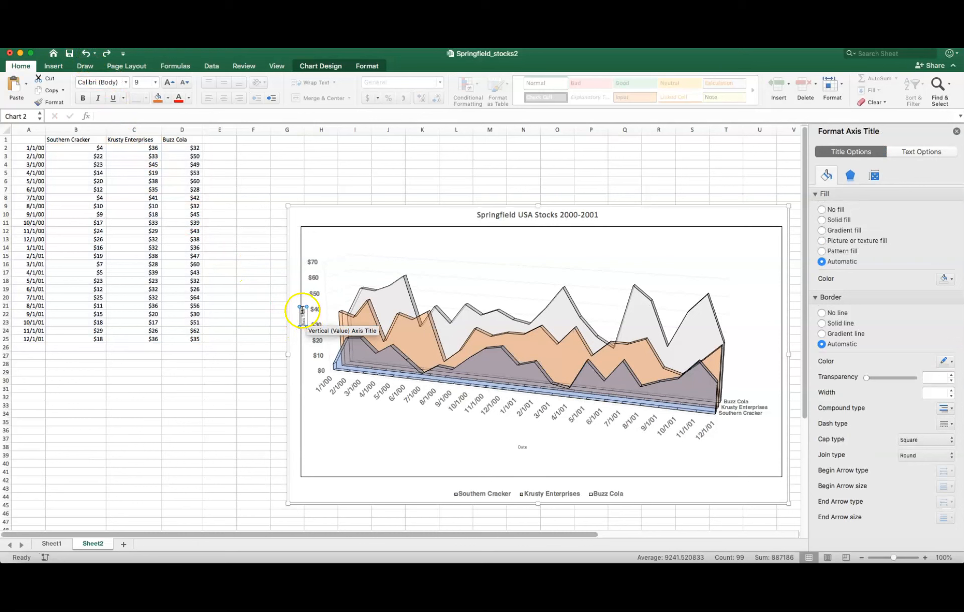
- Replace the vertical value axis's placeholder title with "US Dollars"
{"action": "left_click", "coordinate": [304, 311]}
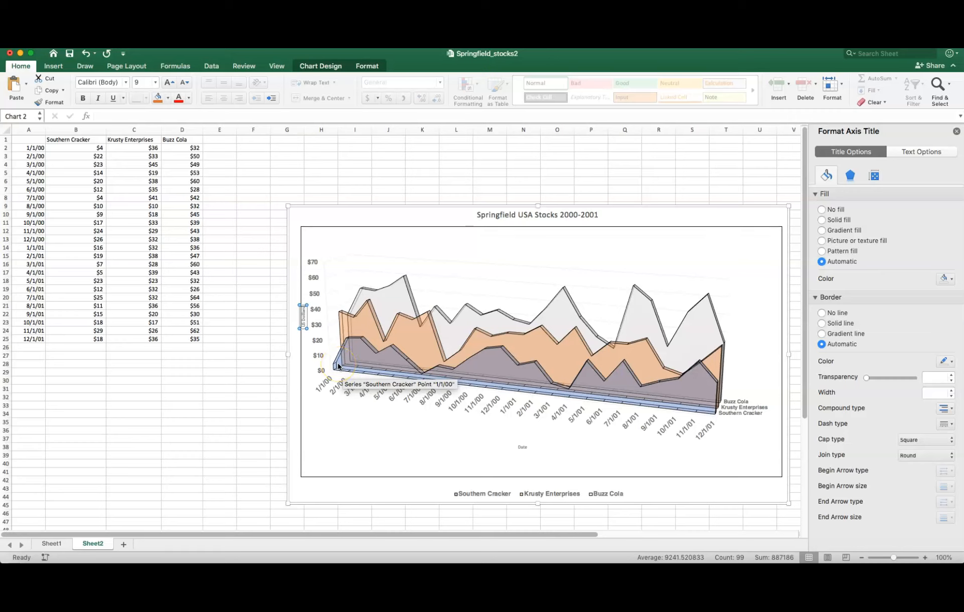
{"action": "key", "text": "BackSpace"}
{"action": "key", "text": "BackSpace"}
{"action": "key", "text": "BackSpace"}
{"action": "key", "text": "BackSpace"}
{"action": "key", "text": "BackSpace"}
{"action": "key", "text": "BackSpace"}
{"action": "key", "text": "BackSpace"}
{"action": "key", "text": "BackSpace"}
{"action": "key", "text": "BackSpace"}
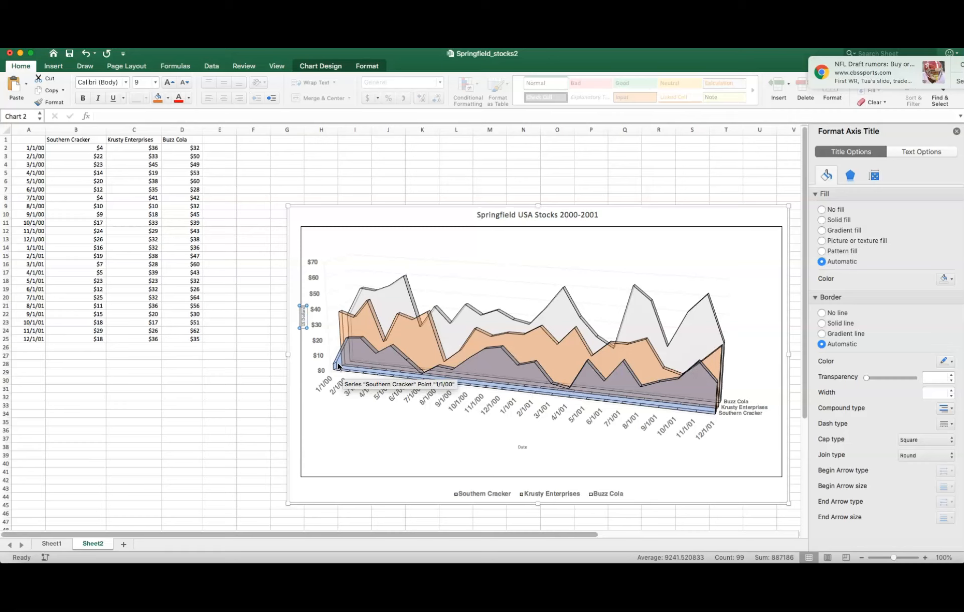
{"action": "left_click", "coordinate": [299, 322]}
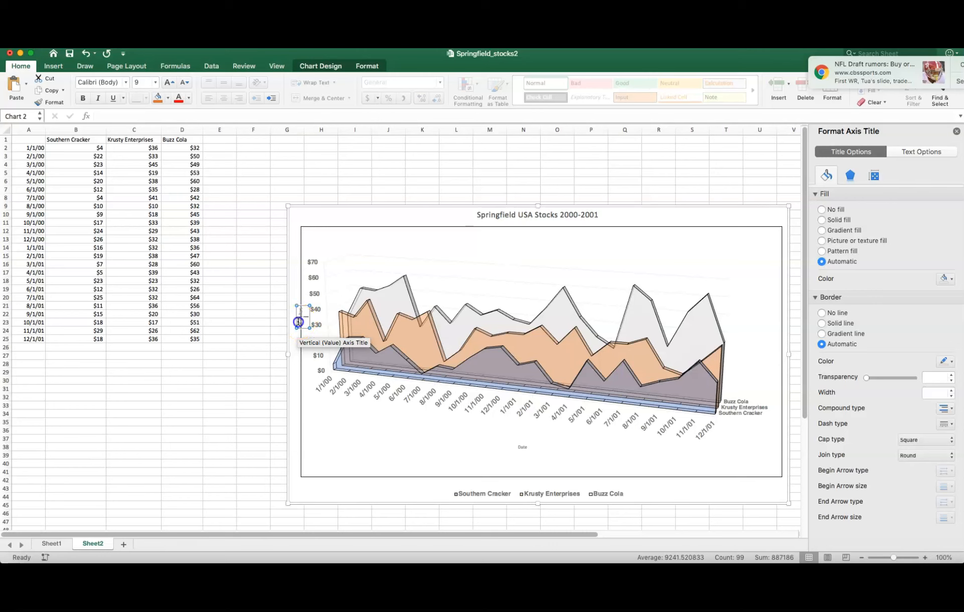
{"action": "left_click", "coordinate": [375, 425]}
- Format the "US Dollars" vertical axis title as 12-point bold Helvetica
{"action": "left_click", "coordinate": [302, 323]}
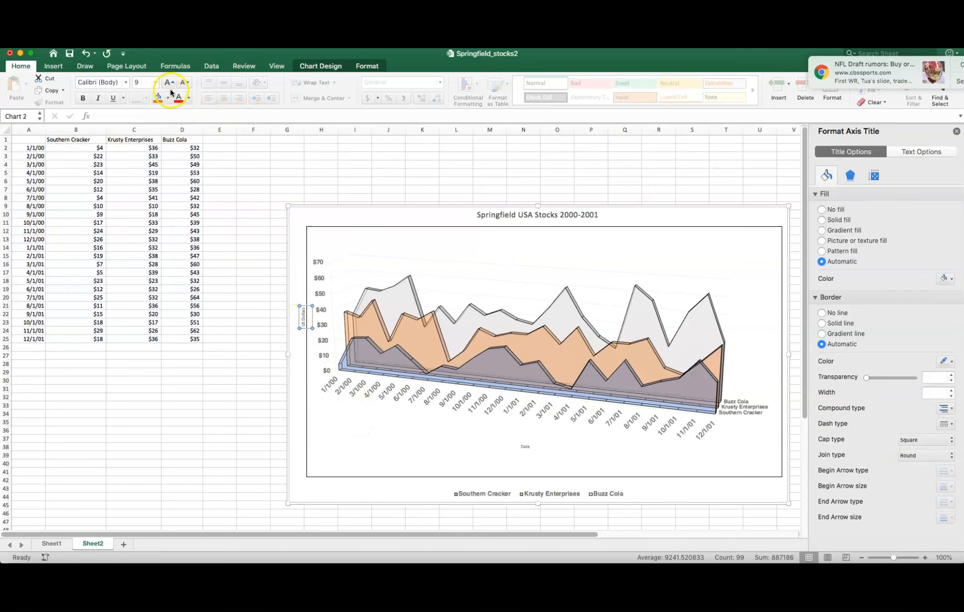
{"action": "left_click", "coordinate": [155, 82]}
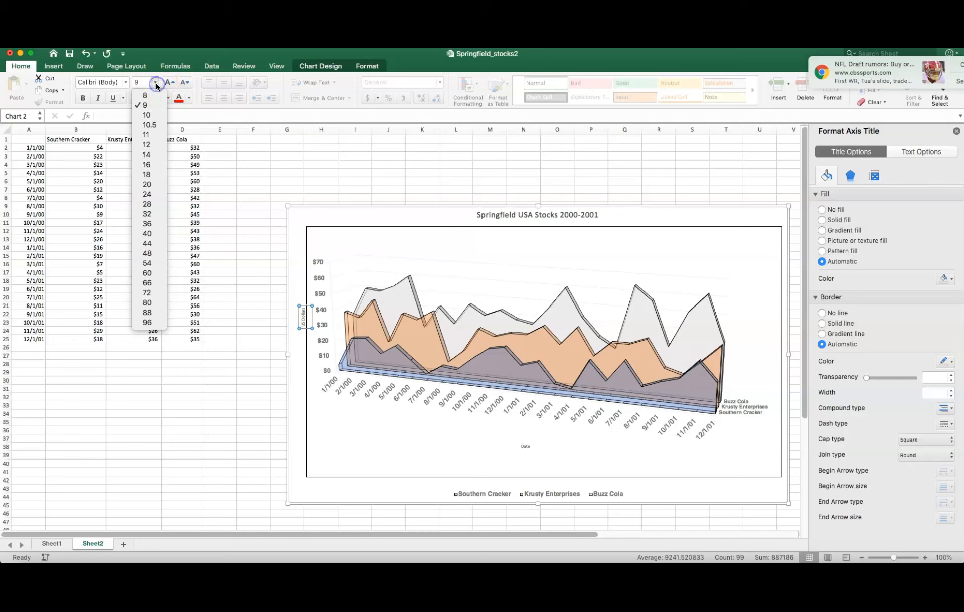
{"action": "left_click", "coordinate": [159, 147]}
{"action": "left_click", "coordinate": [125, 82]}
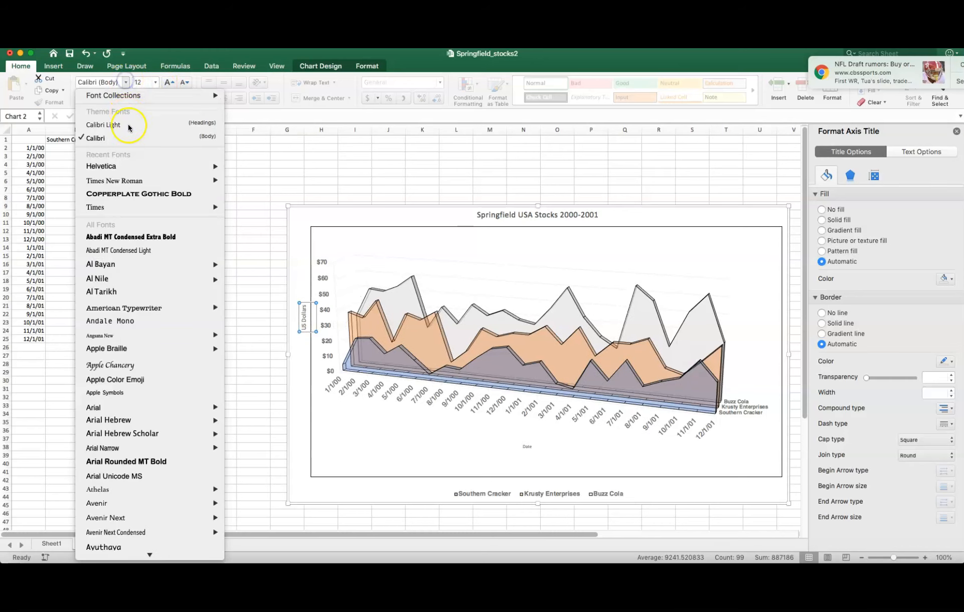
{"action": "mouse_move", "coordinate": [134, 167]}
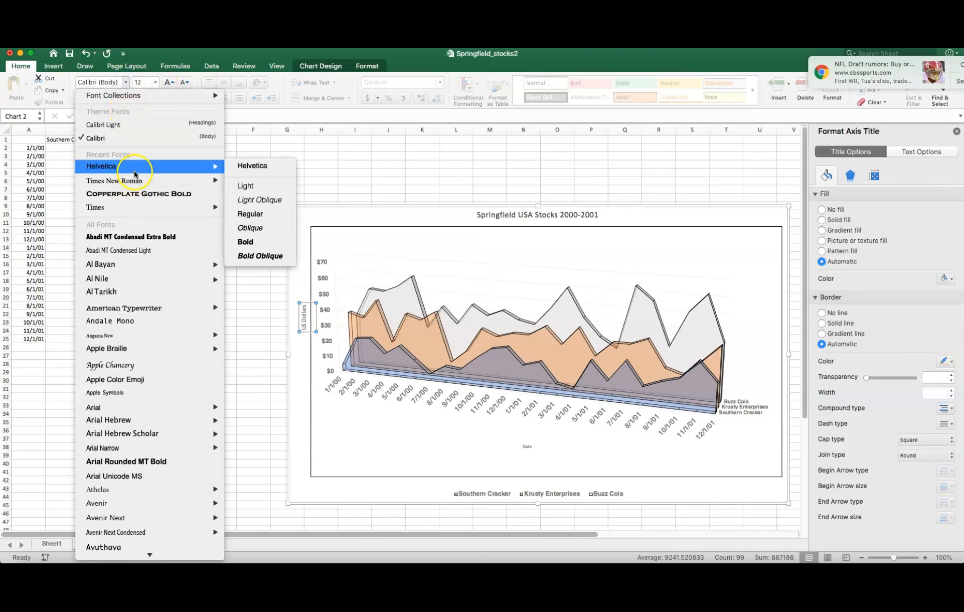
{"action": "left_click", "coordinate": [245, 170]}
{"action": "left_click", "coordinate": [83, 98]}
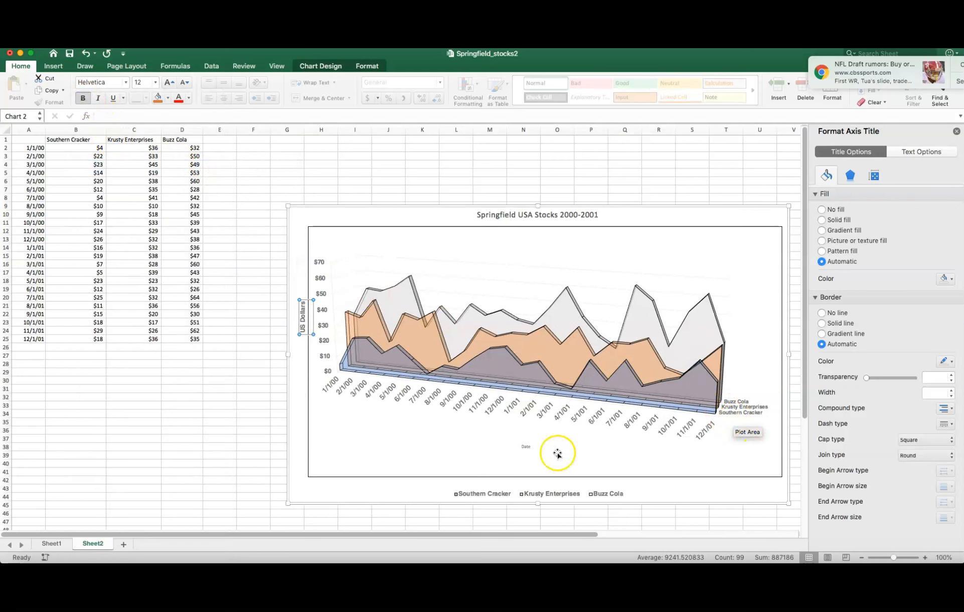
- Format the "Date" horizontal axis title as 12-point bold Helvetica
{"action": "left_click", "coordinate": [524, 446]}
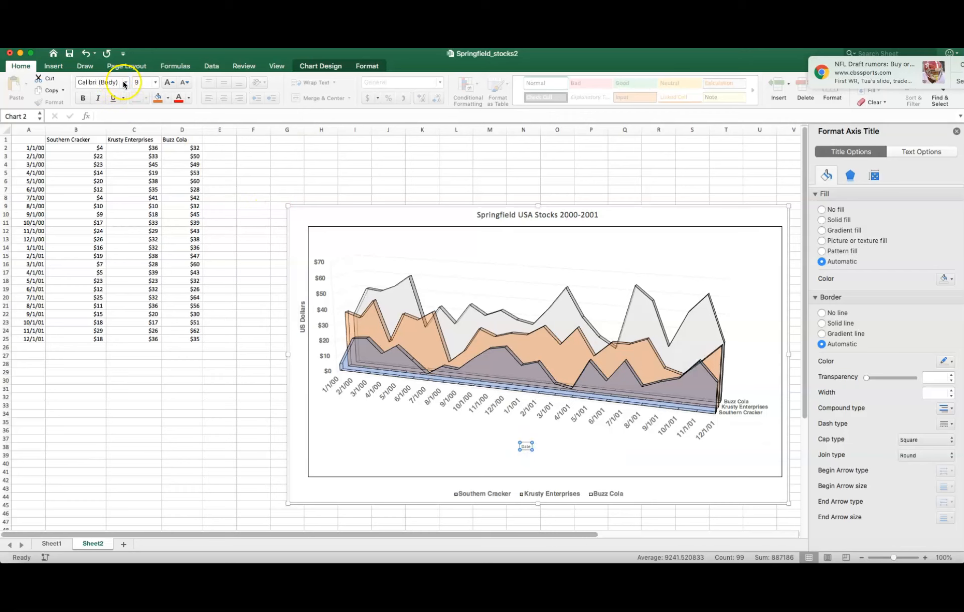
{"action": "left_click", "coordinate": [155, 81]}
{"action": "left_click", "coordinate": [153, 145]}
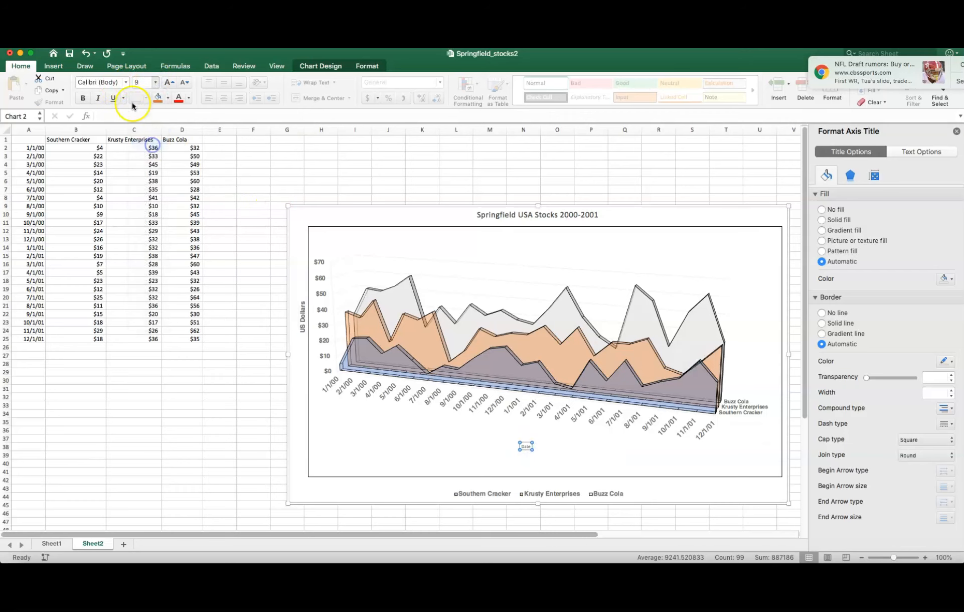
{"action": "left_click", "coordinate": [125, 81]}
{"action": "mouse_move", "coordinate": [145, 169]}
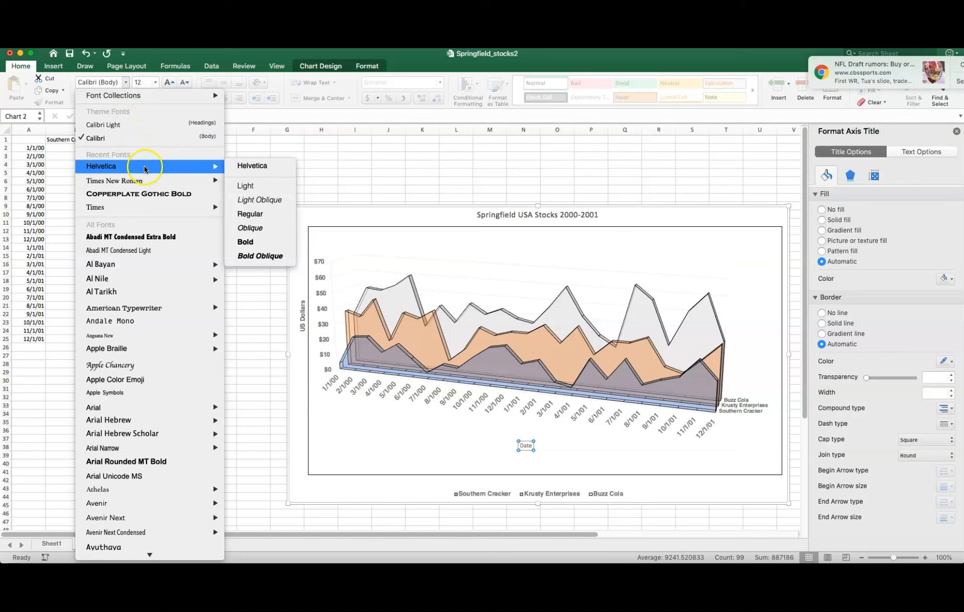
{"action": "left_click", "coordinate": [246, 165]}
{"action": "left_click", "coordinate": [82, 96]}
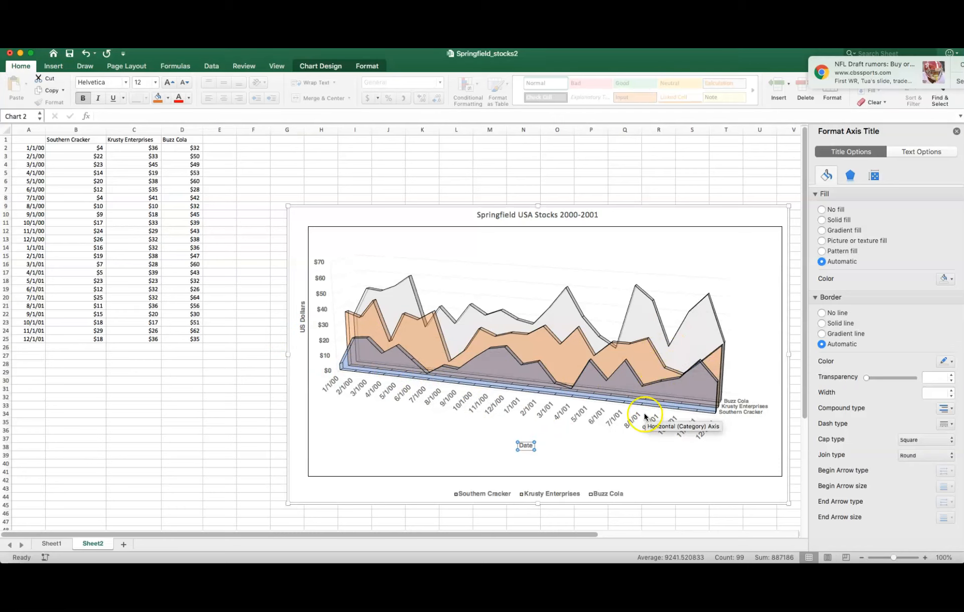
{"action": "left_click", "coordinate": [584, 430]}
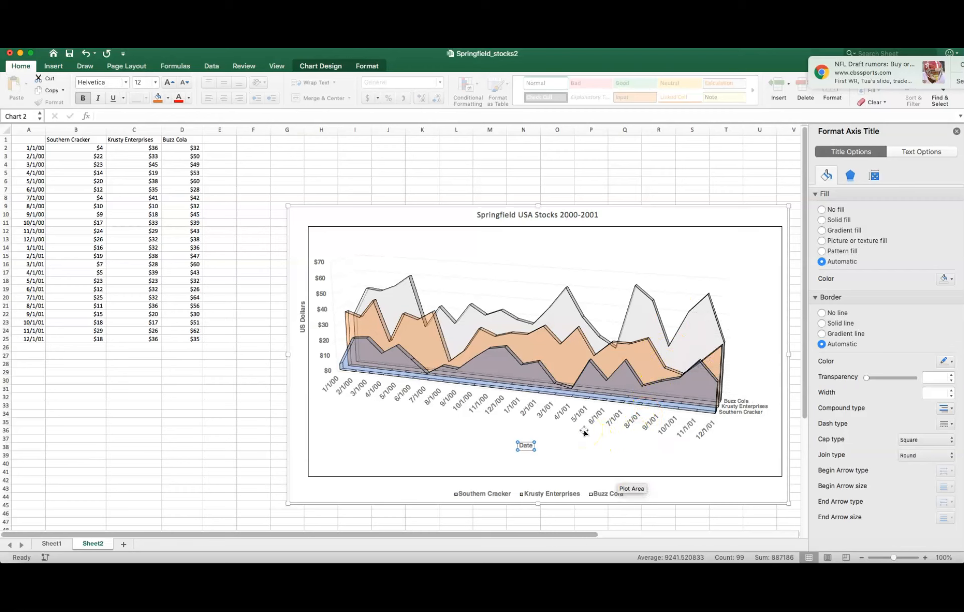
{"action": "left_click", "coordinate": [933, 227]}
{"action": "left_click", "coordinate": [956, 131]}
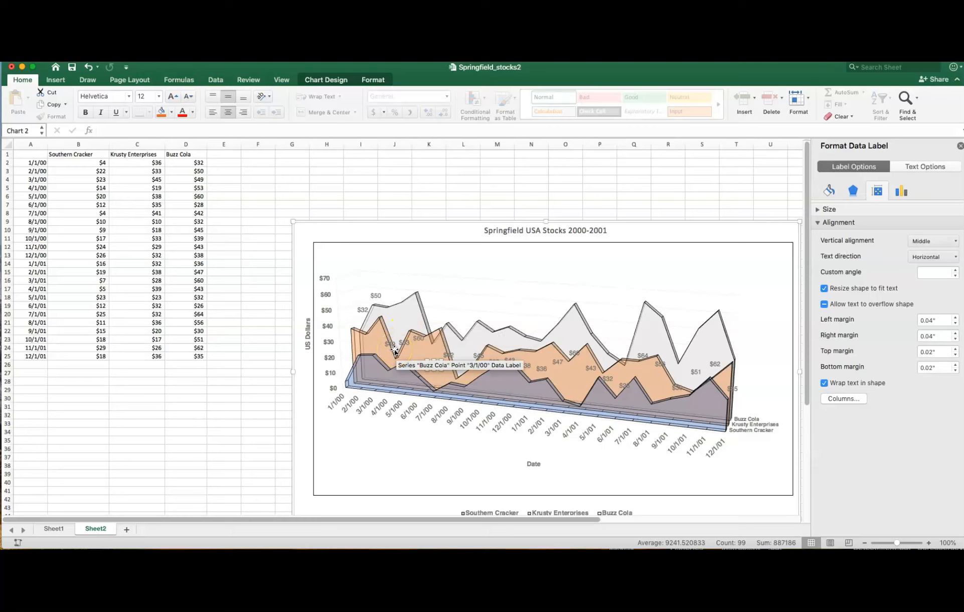
- Stretch the Buzz Cola 7/1/00 data label upward and top-align the text of all Buzz Cola data labels
{"action": "left_click", "coordinate": [436, 365]}
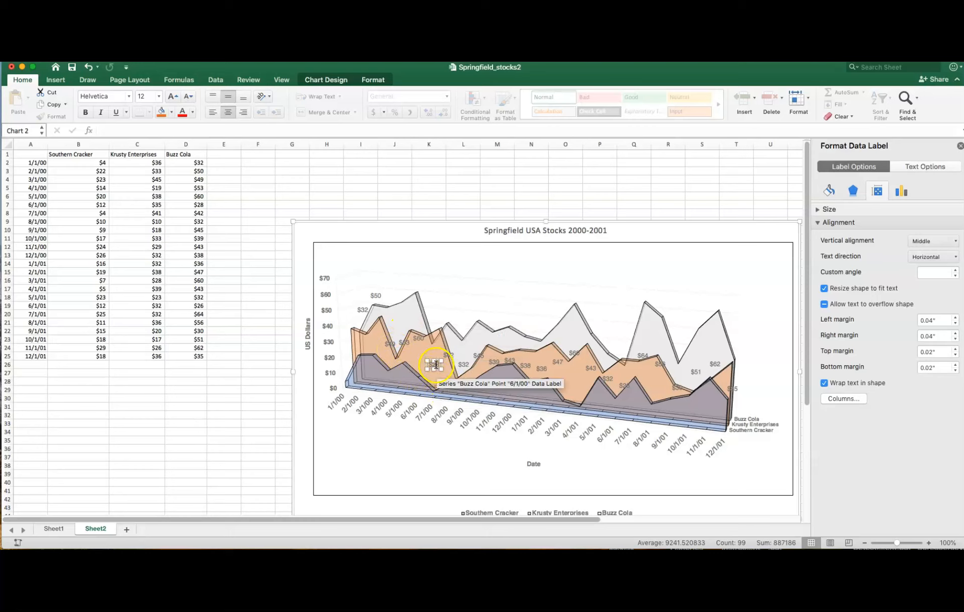
{"action": "left_click", "coordinate": [448, 354]}
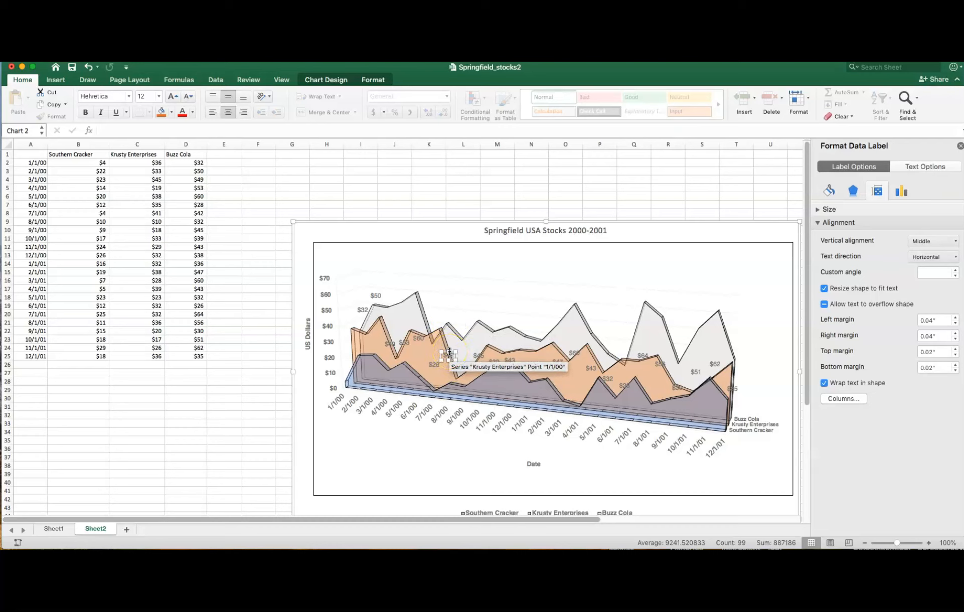
{"action": "left_click_drag", "start_coordinate": [448, 353], "coordinate": [449, 274]}
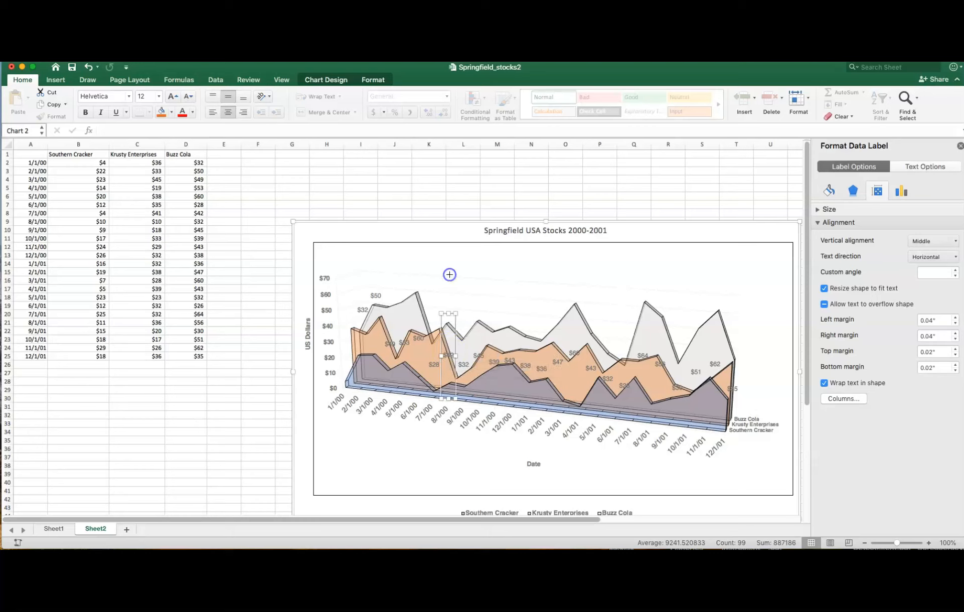
{"action": "left_click_drag", "start_coordinate": [448, 313], "coordinate": [446, 300]}
{"action": "left_click", "coordinate": [445, 306]}
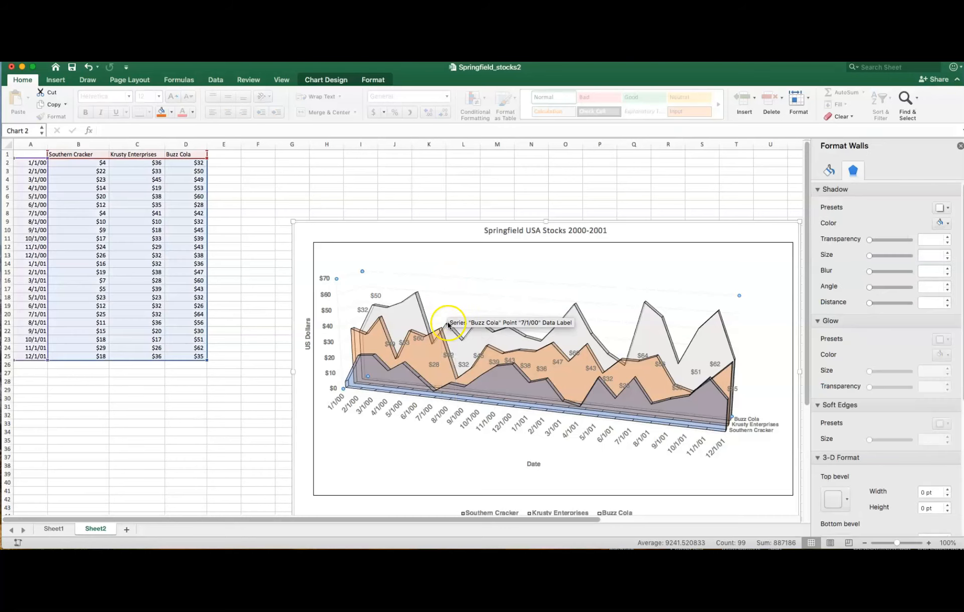
{"action": "left_click", "coordinate": [411, 300]}
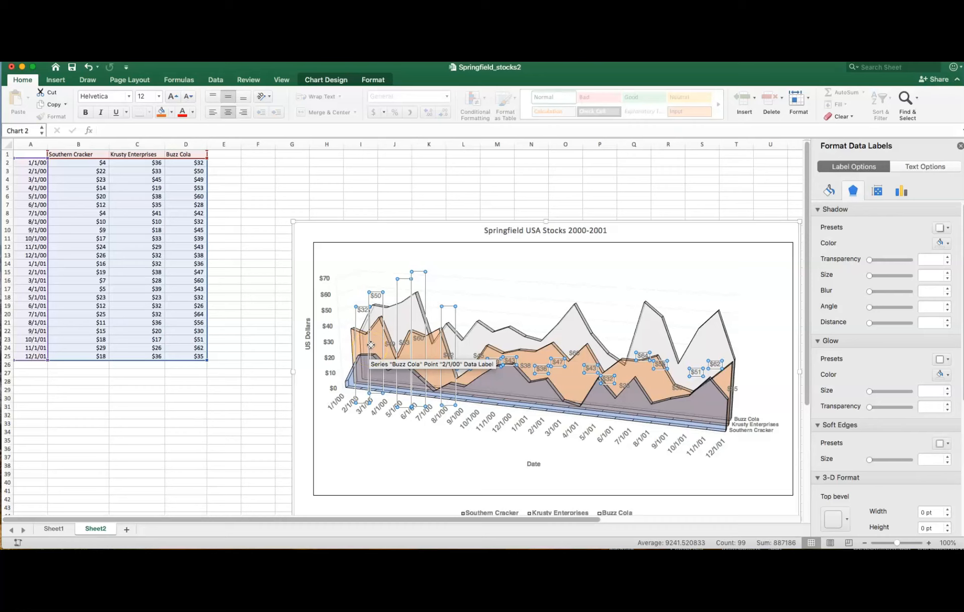
{"action": "left_click", "coordinate": [213, 103]}
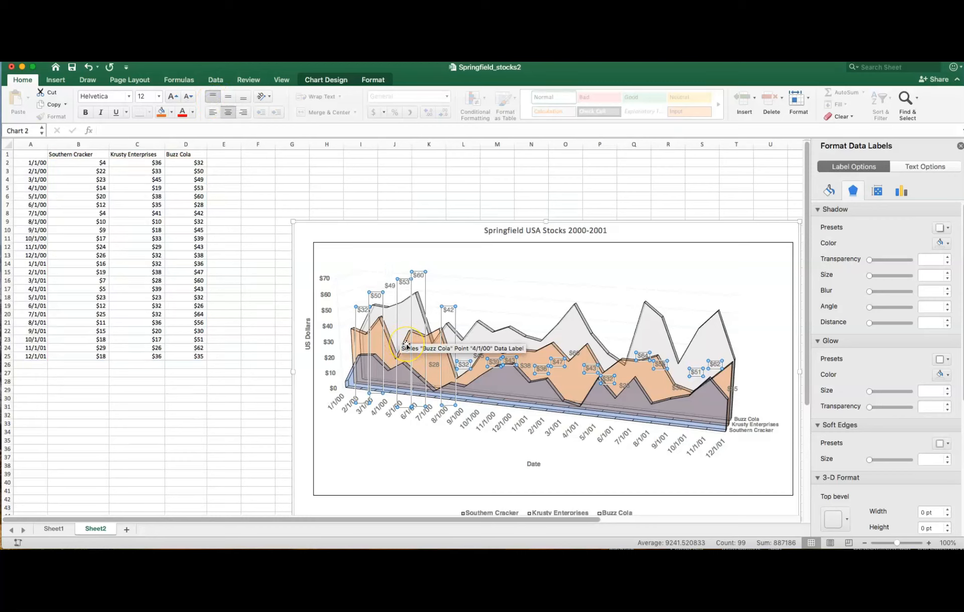
- Stretch the Buzz Cola 6/1/00 and 8/1/00 data labels upward so their values sit above the gray area, and select the 9/1/00 label
{"action": "left_click", "coordinate": [433, 367]}
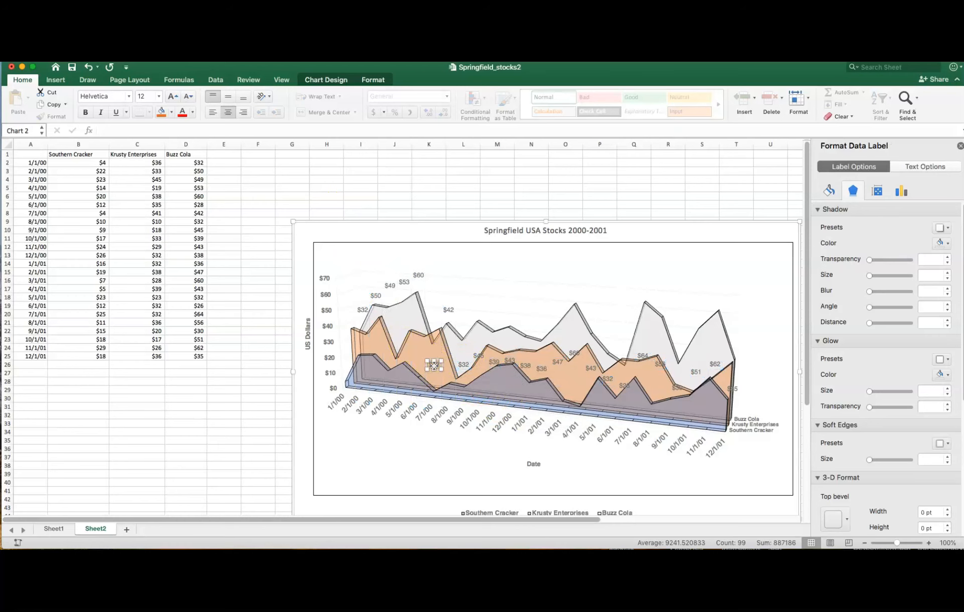
{"action": "left_click_drag", "start_coordinate": [433, 359], "coordinate": [432, 321]}
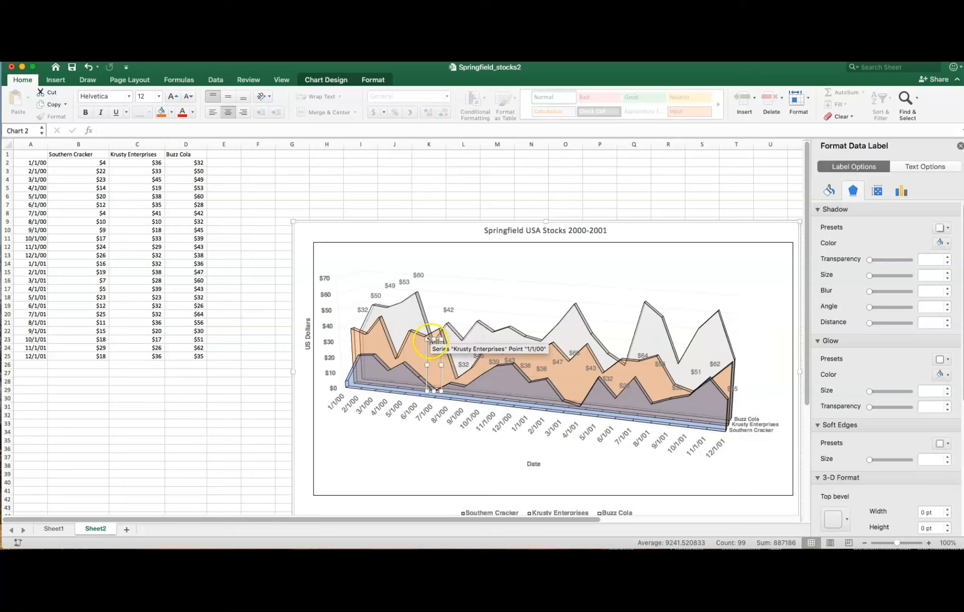
{"action": "left_click_drag", "start_coordinate": [431, 339], "coordinate": [433, 301]}
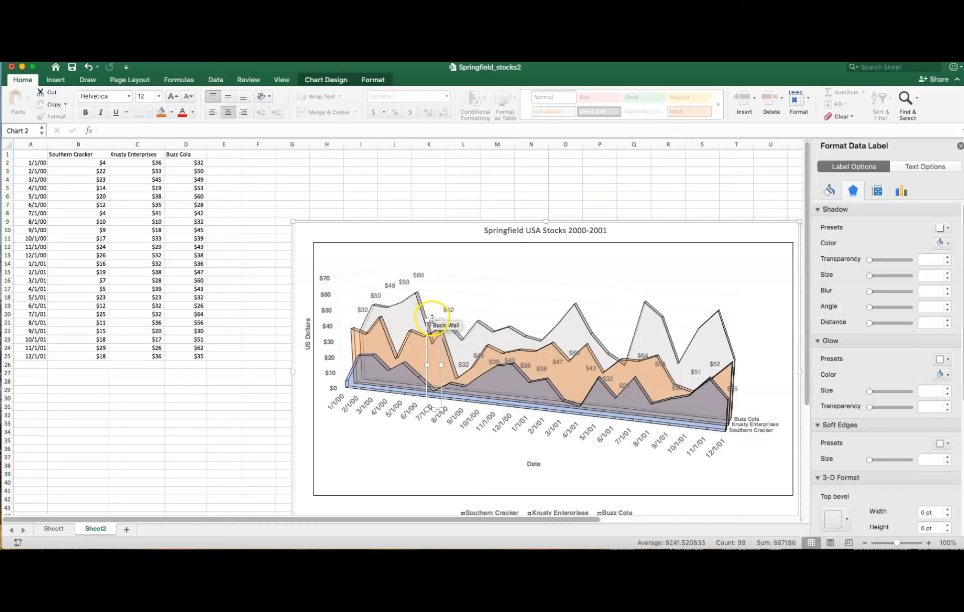
{"action": "left_click", "coordinate": [462, 362]}
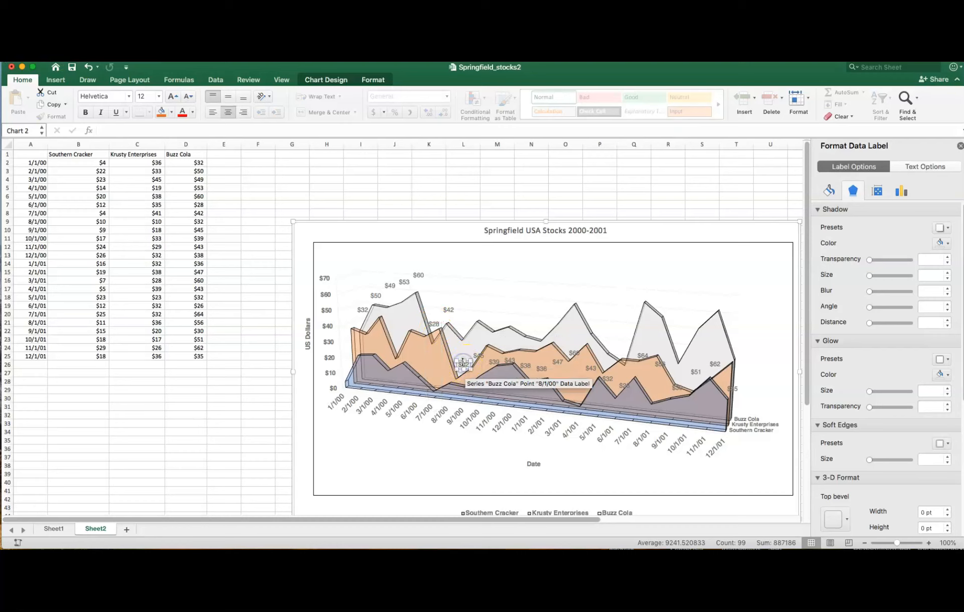
{"action": "left_click_drag", "start_coordinate": [462, 360], "coordinate": [460, 292]}
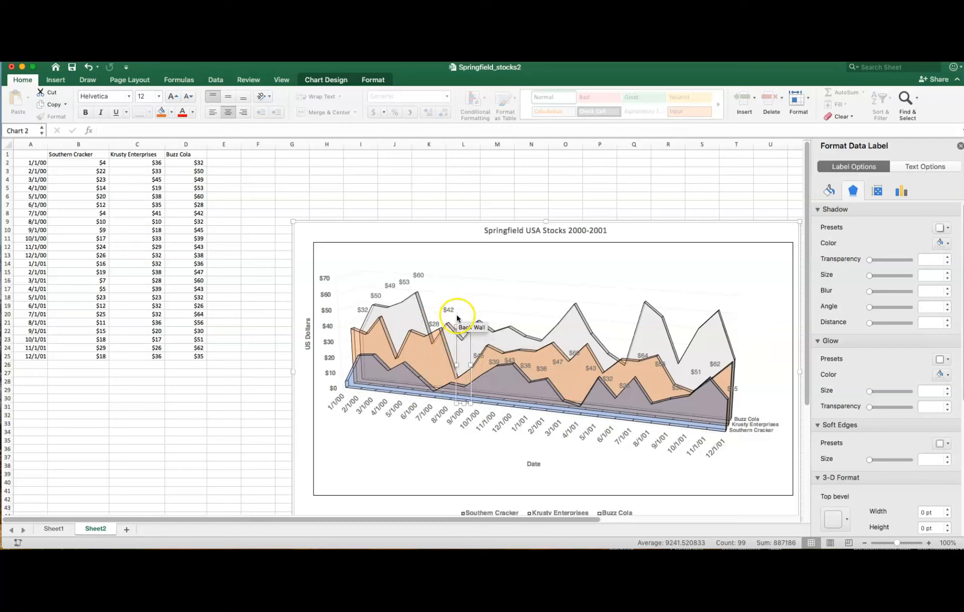
{"action": "left_click_drag", "start_coordinate": [464, 327], "coordinate": [462, 311]}
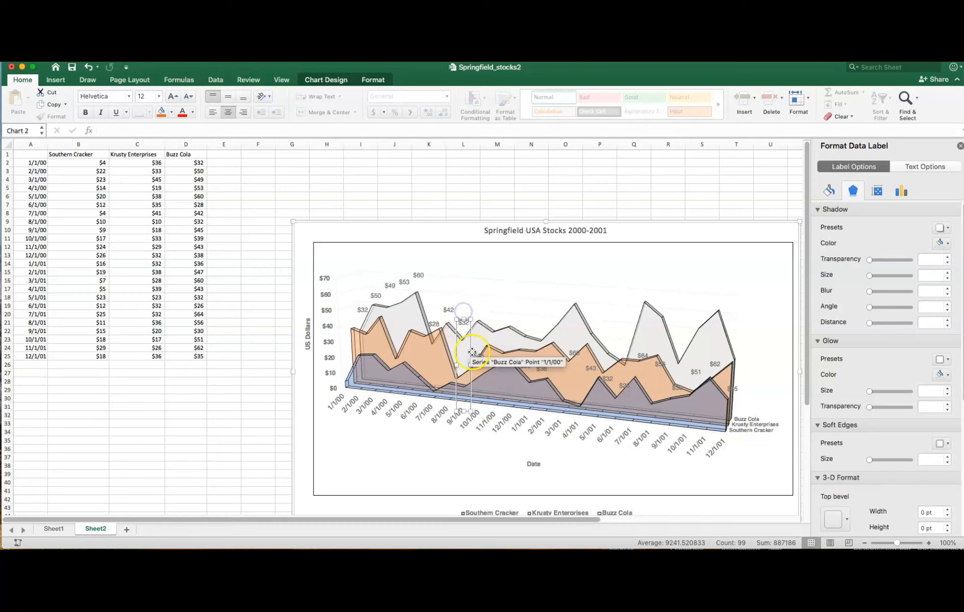
{"action": "left_click", "coordinate": [479, 356]}
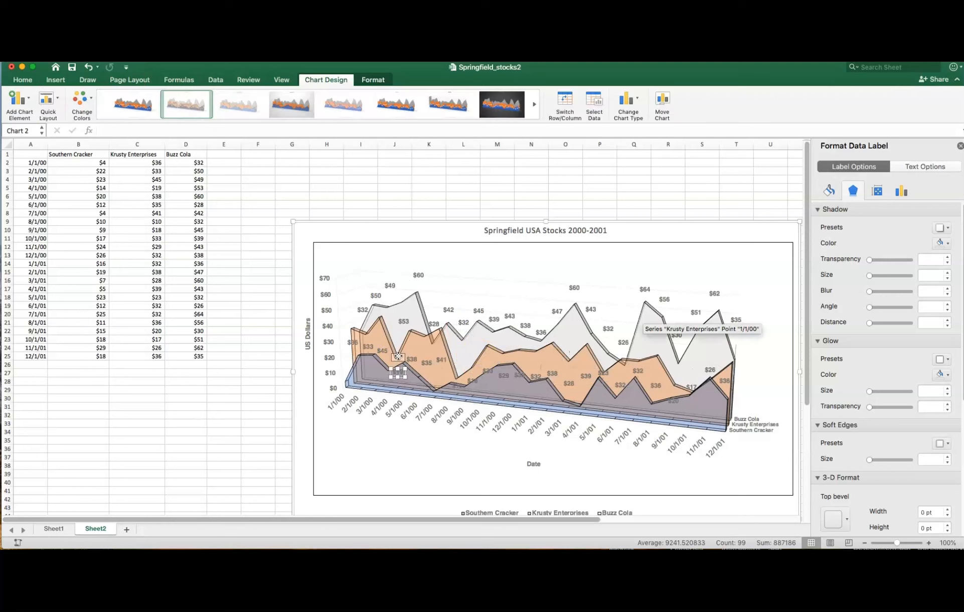
- Raise the Krusty Enterprises data labels for 4/1/00 and 9/1/01 toward the top edge of the orange area
{"action": "left_click_drag", "start_coordinate": [397, 370], "coordinate": [397, 357]}
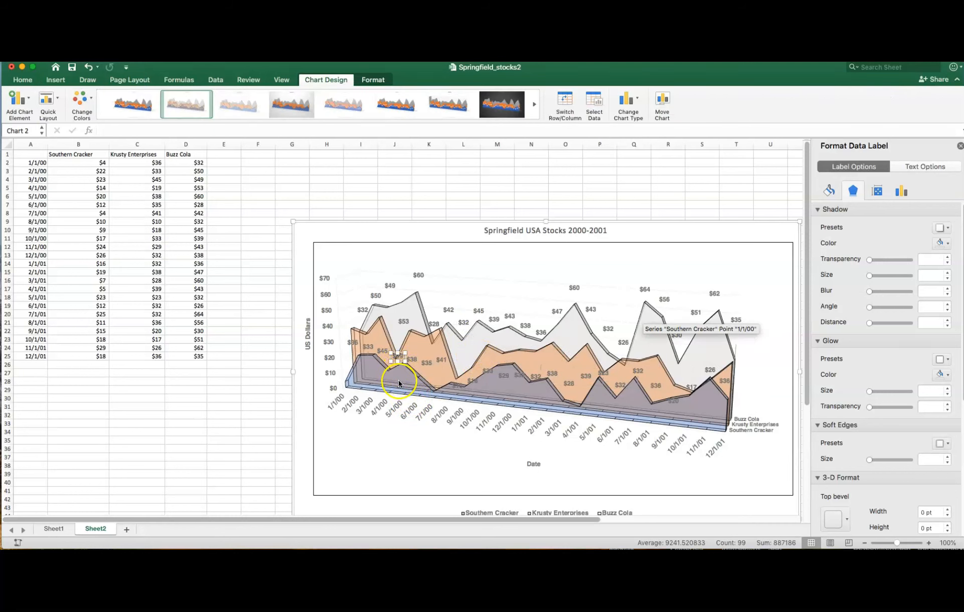
{"action": "left_click", "coordinate": [396, 364]}
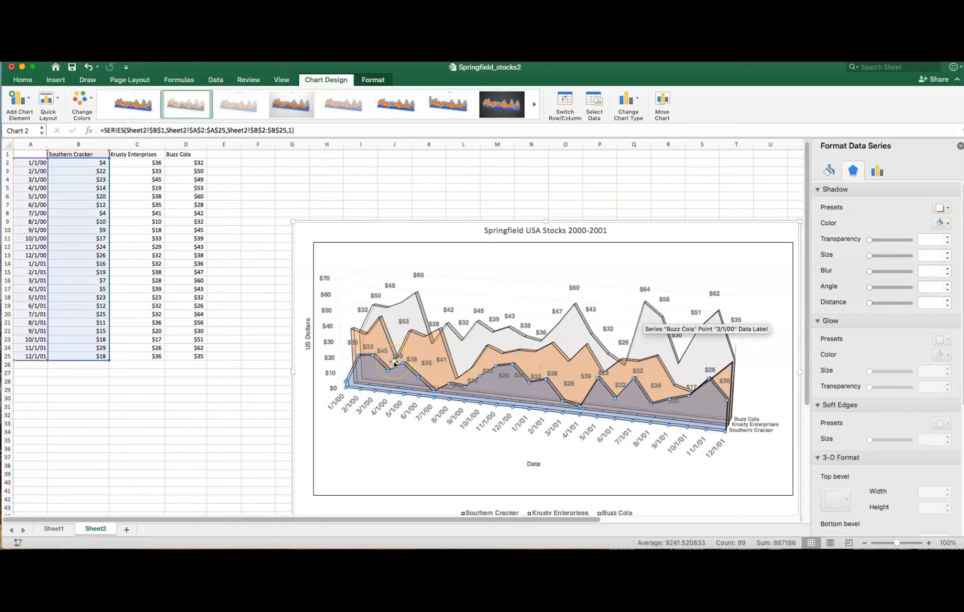
{"action": "left_click", "coordinate": [675, 401]}
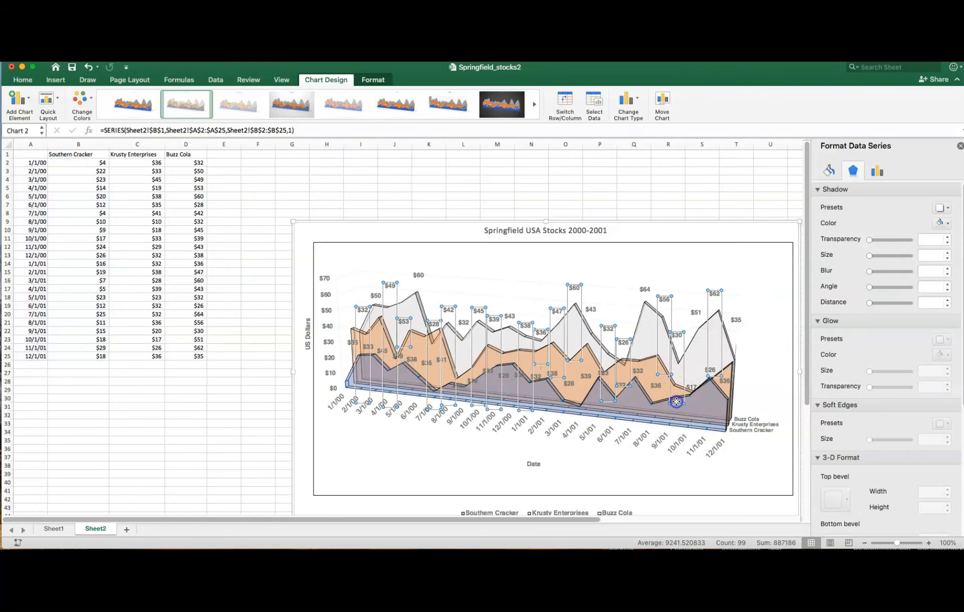
{"action": "left_click", "coordinate": [676, 401]}
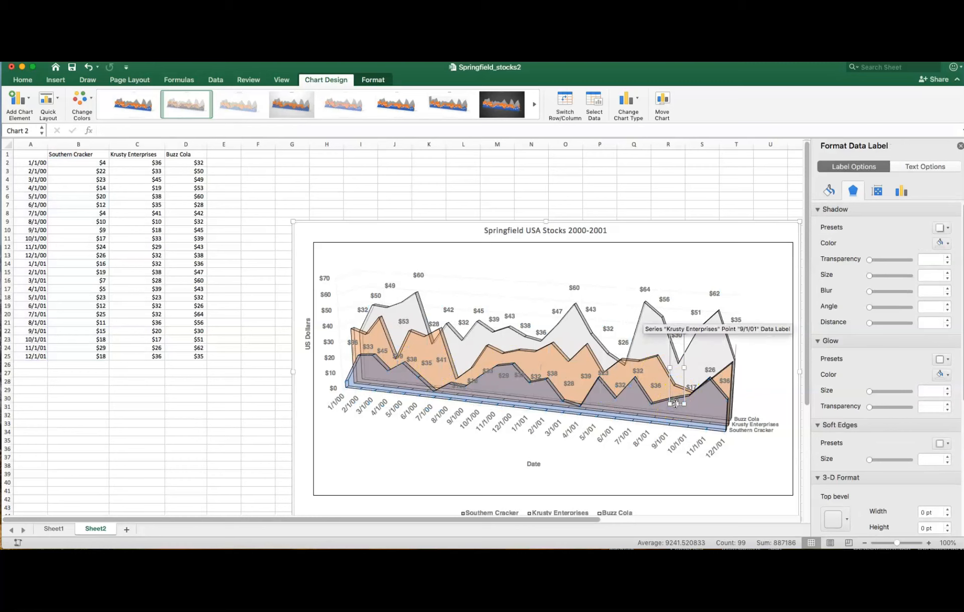
{"action": "left_click", "coordinate": [674, 397]}
{"action": "left_click", "coordinate": [675, 399]}
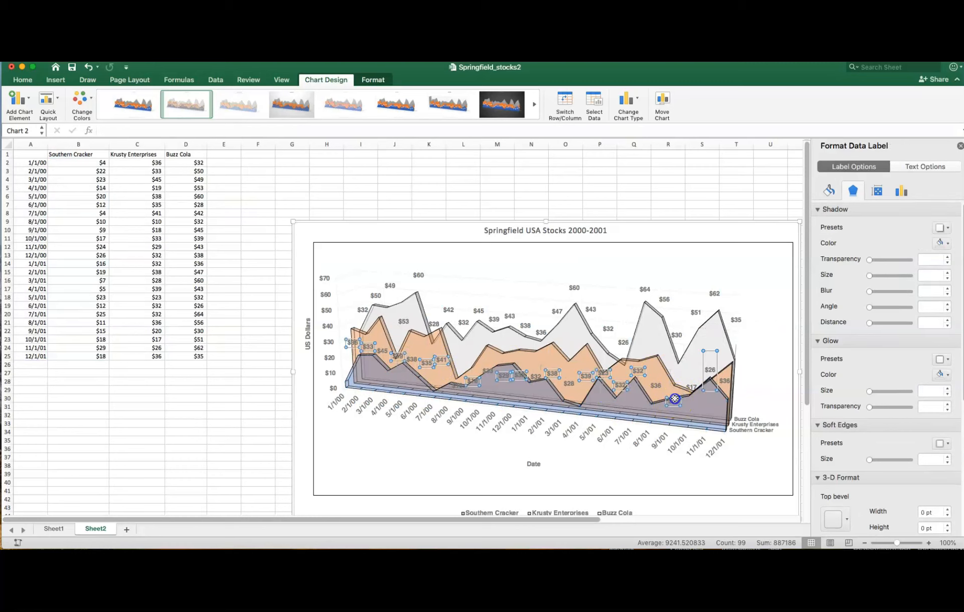
{"action": "left_click", "coordinate": [675, 399]}
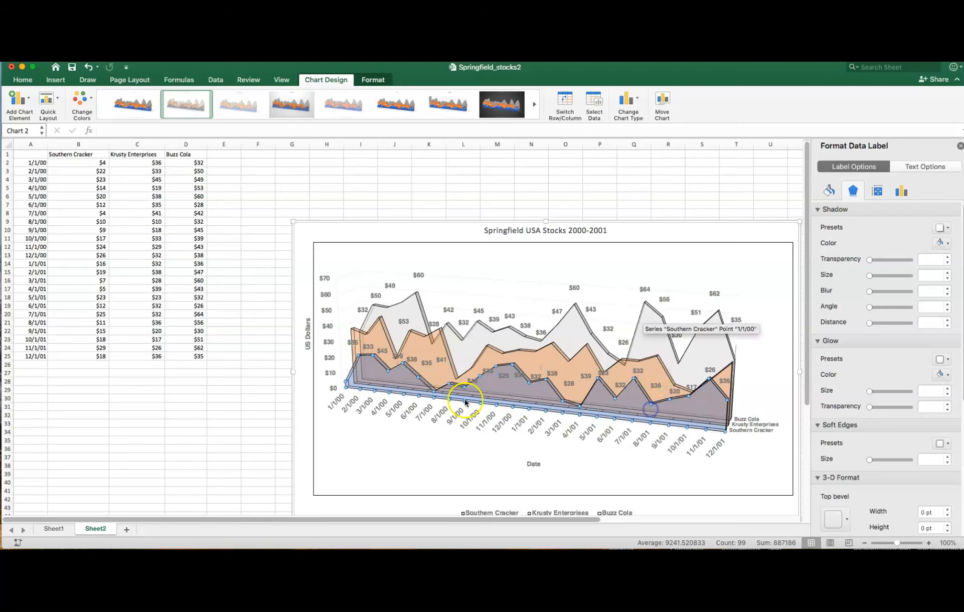
- Move the Krusty Enterprises 4/1/00 data label higher, above the dip in the orange area
{"action": "left_click", "coordinate": [406, 383]}
{"action": "left_click", "coordinate": [397, 357]}
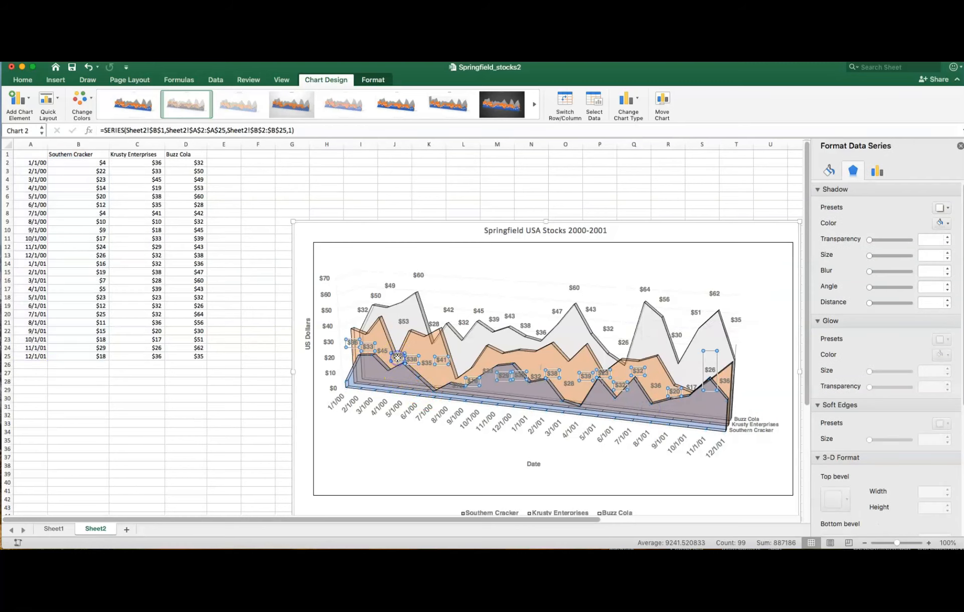
{"action": "left_click", "coordinate": [397, 357]}
{"action": "left_click_drag", "start_coordinate": [397, 357], "coordinate": [393, 335]}
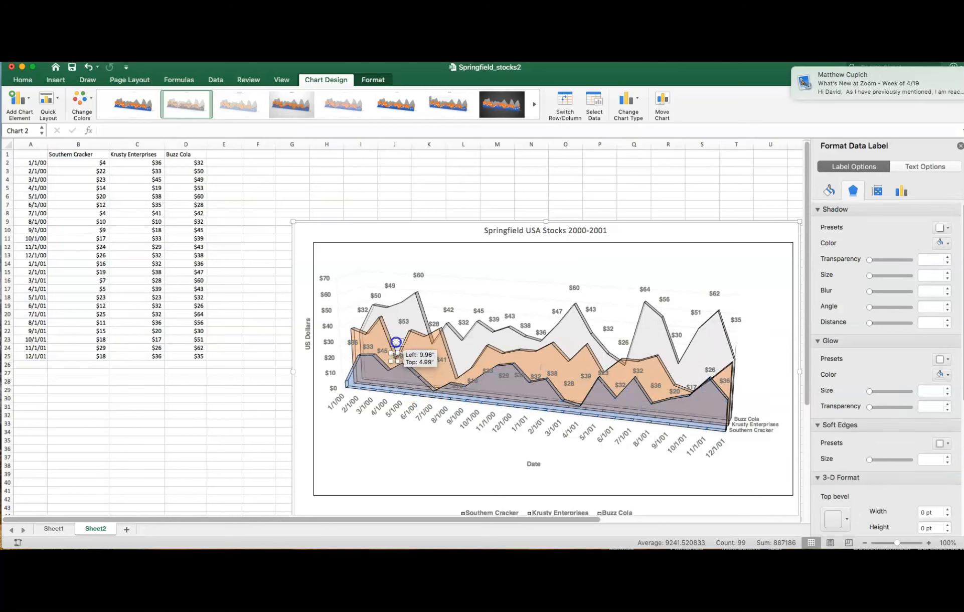
- Add data labels to the Southern Cracker series of the 3-D area chart
{"action": "left_click", "coordinate": [401, 394]}
{"action": "left_click", "coordinate": [353, 382]}
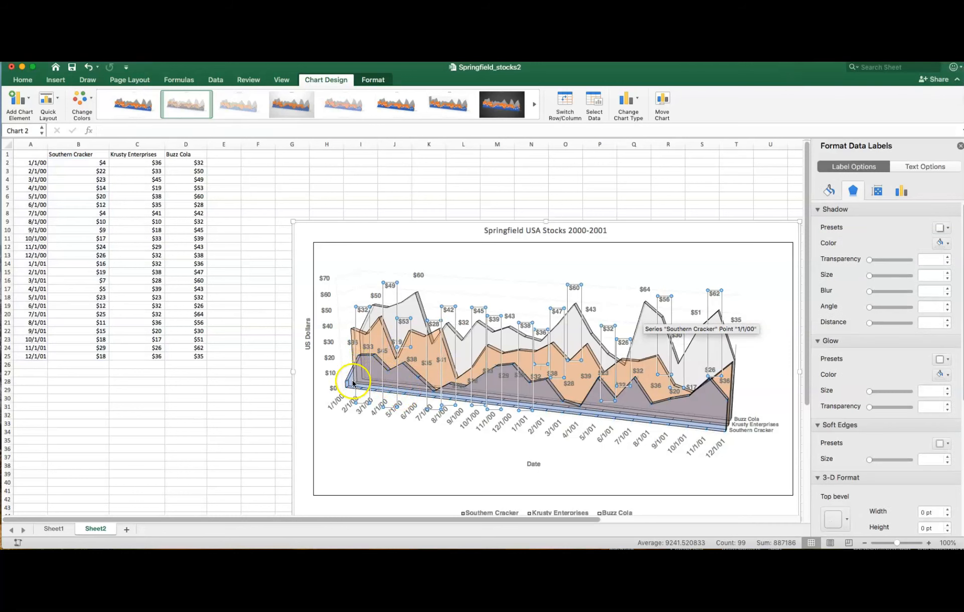
{"action": "left_click", "coordinate": [351, 382]}
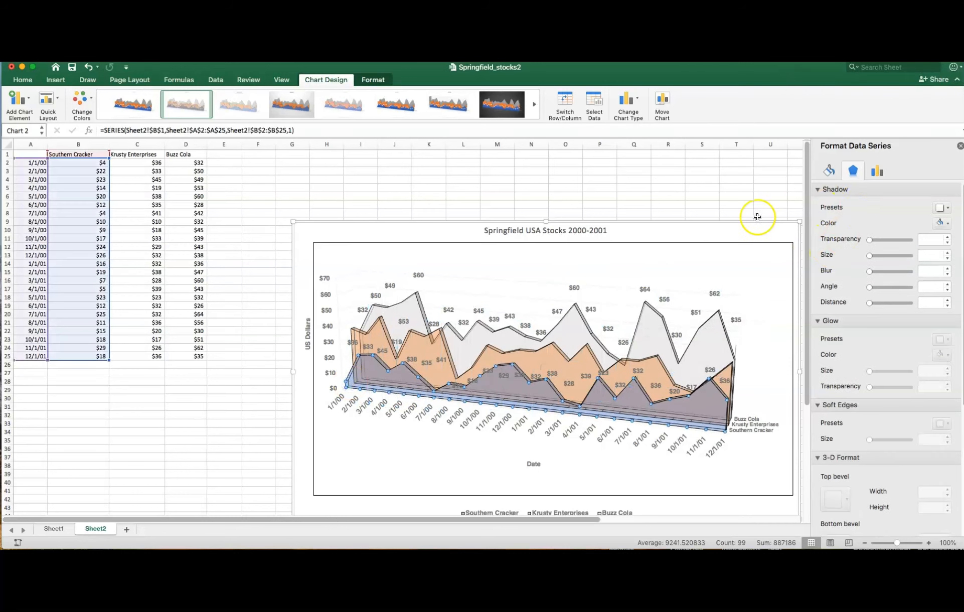
{"action": "right_click", "coordinate": [701, 399]}
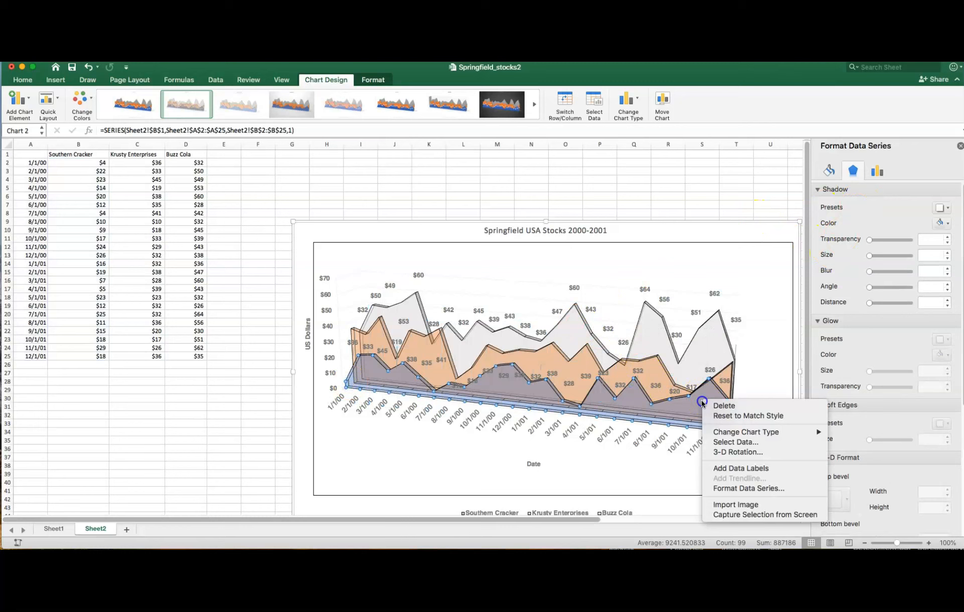
{"action": "left_click", "coordinate": [732, 466]}
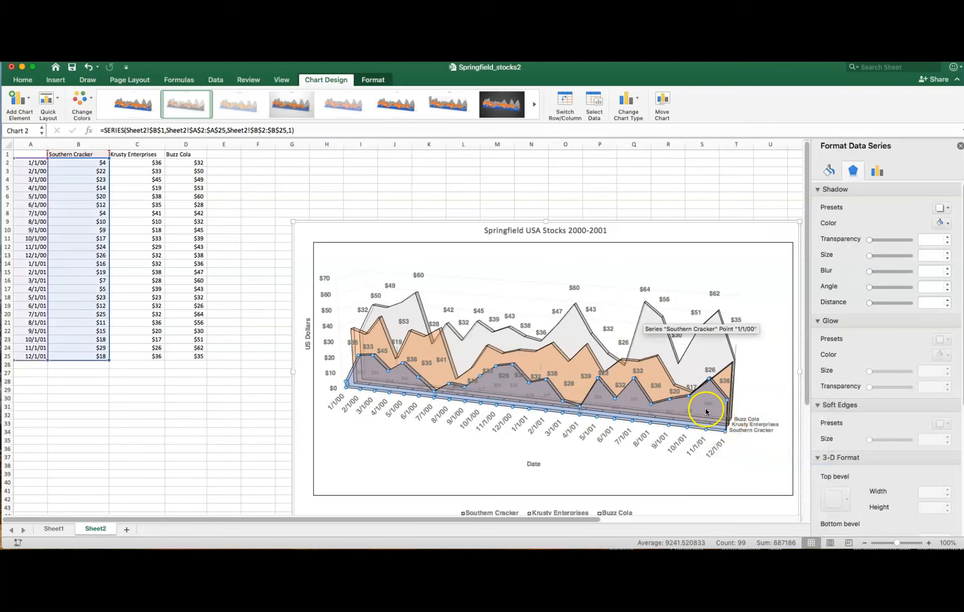
- Format the Southern Cracker data labels as 12-point bold Helvetica
{"action": "left_click", "coordinate": [708, 404]}
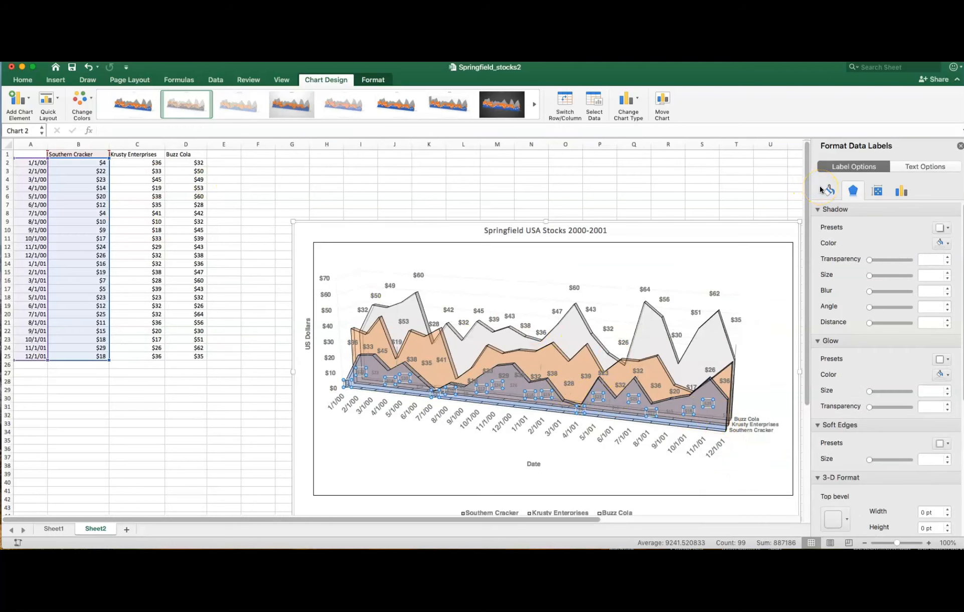
{"action": "left_click", "coordinate": [27, 82]}
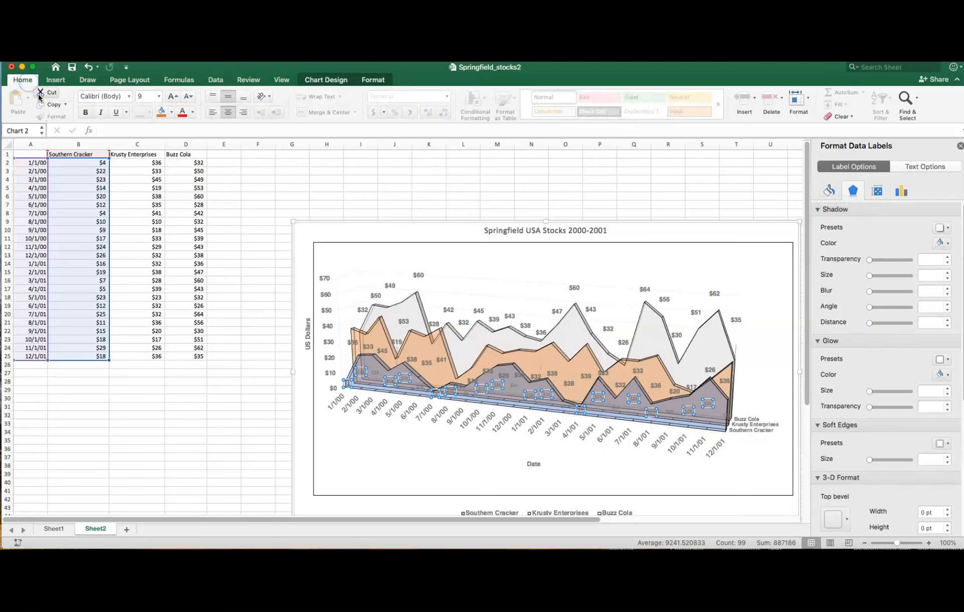
{"action": "left_click", "coordinate": [86, 113]}
{"action": "left_click", "coordinate": [129, 96]}
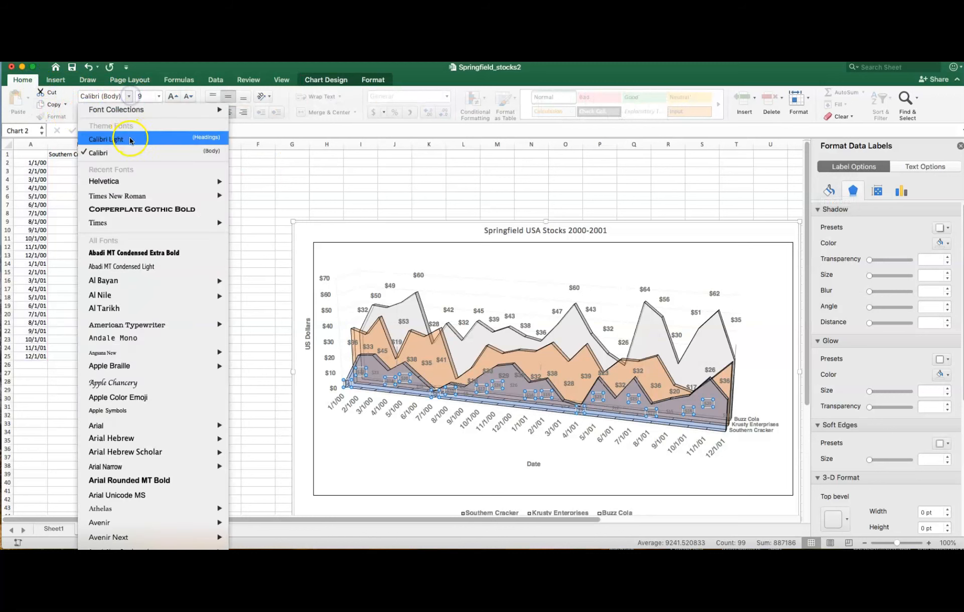
{"action": "mouse_move", "coordinate": [133, 186]}
{"action": "left_click", "coordinate": [249, 181]}
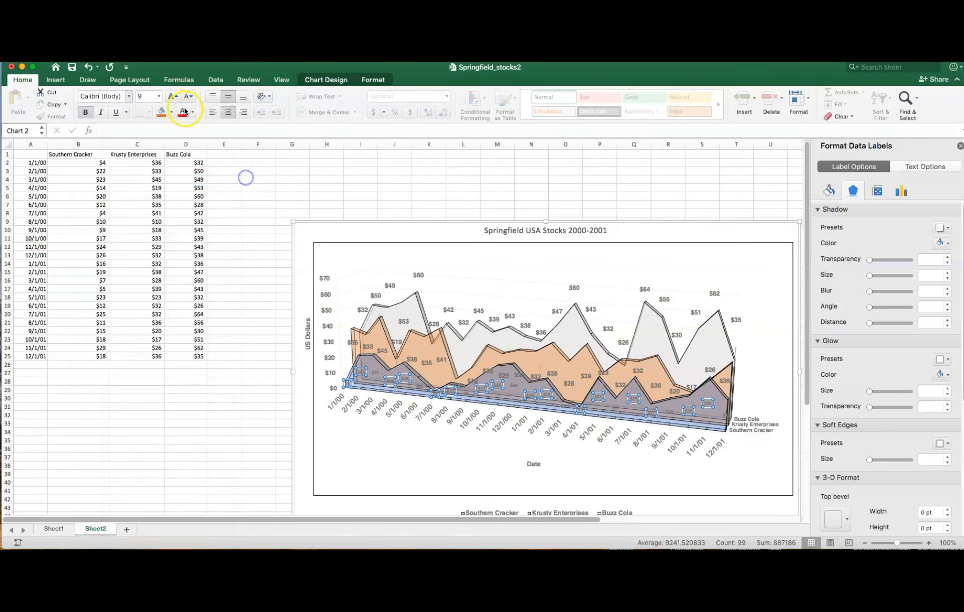
{"action": "left_click", "coordinate": [161, 102]}
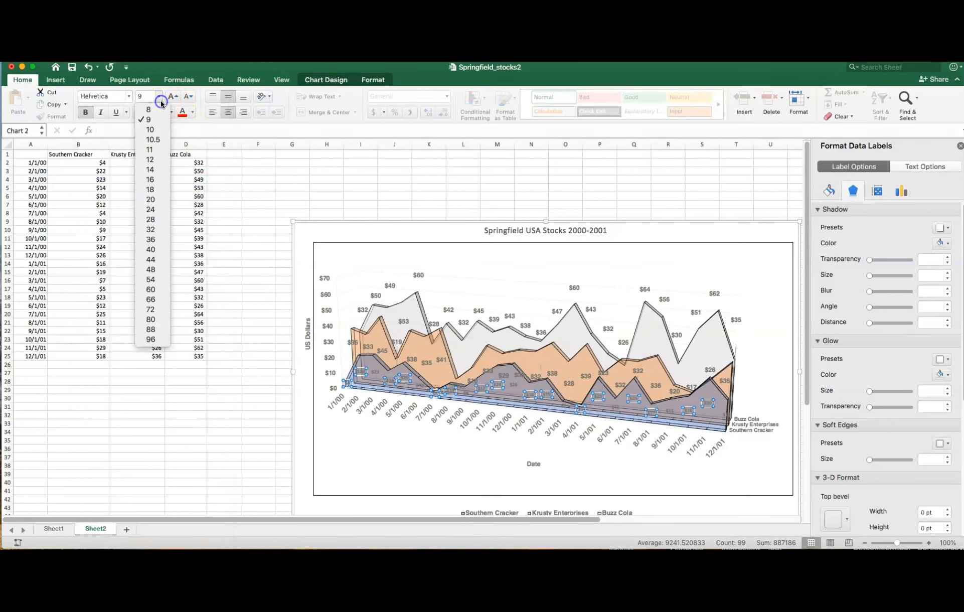
{"action": "left_click", "coordinate": [162, 159]}
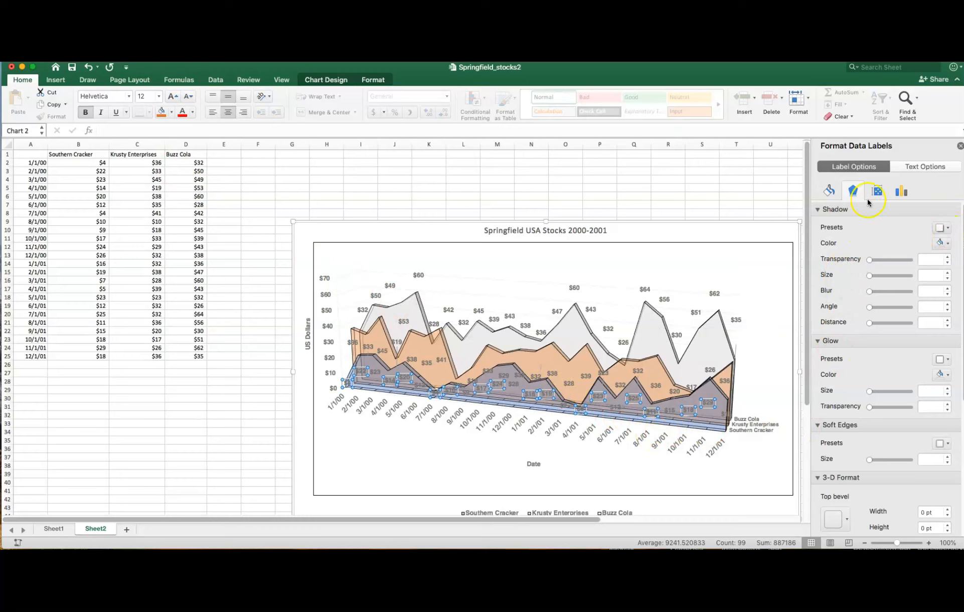
{"action": "left_click", "coordinate": [828, 188]}
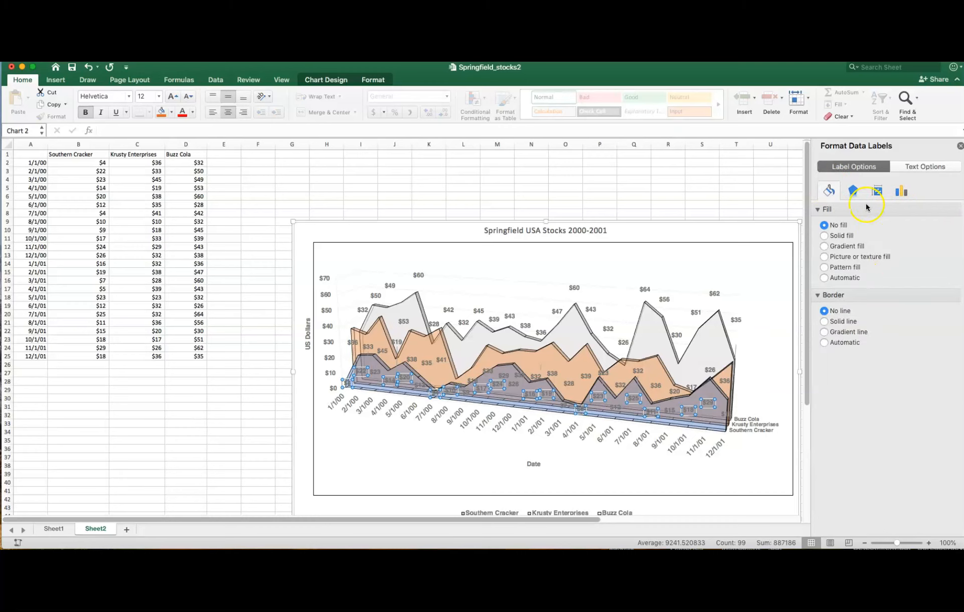
{"action": "left_click", "coordinate": [854, 192]}
{"action": "left_click", "coordinate": [831, 193]}
{"action": "left_click", "coordinate": [924, 167]}
{"action": "left_click", "coordinate": [864, 170]}
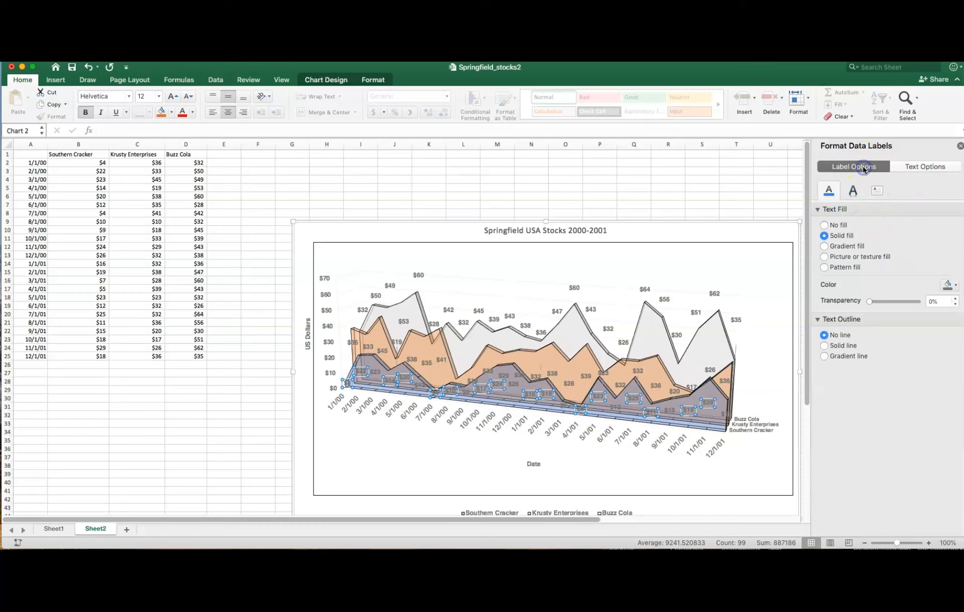
{"action": "left_click", "coordinate": [831, 193]}
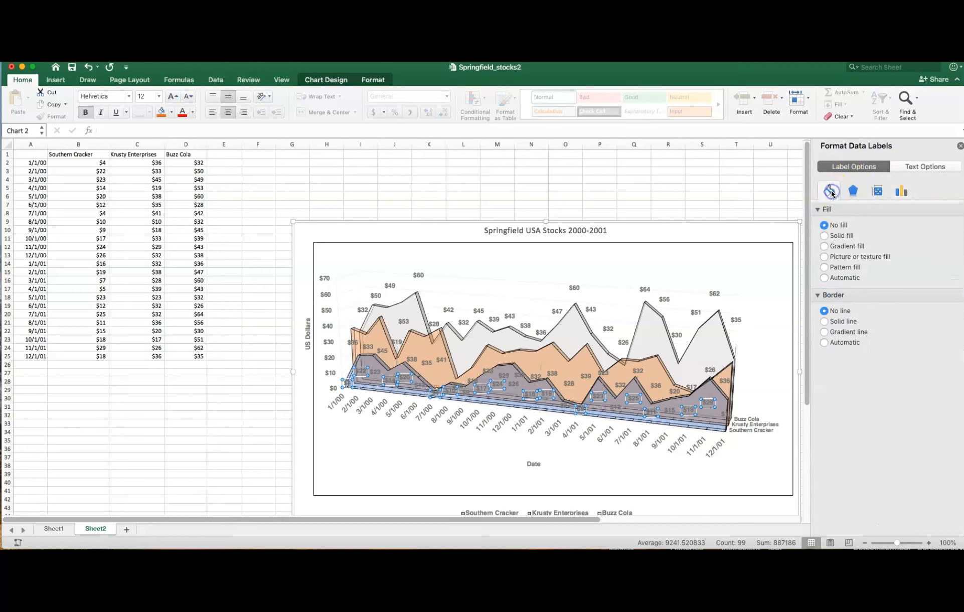
- Set the text fill of the Southern Cracker data labels to solid white
{"action": "left_click", "coordinate": [896, 191]}
{"action": "left_click", "coordinate": [924, 173]}
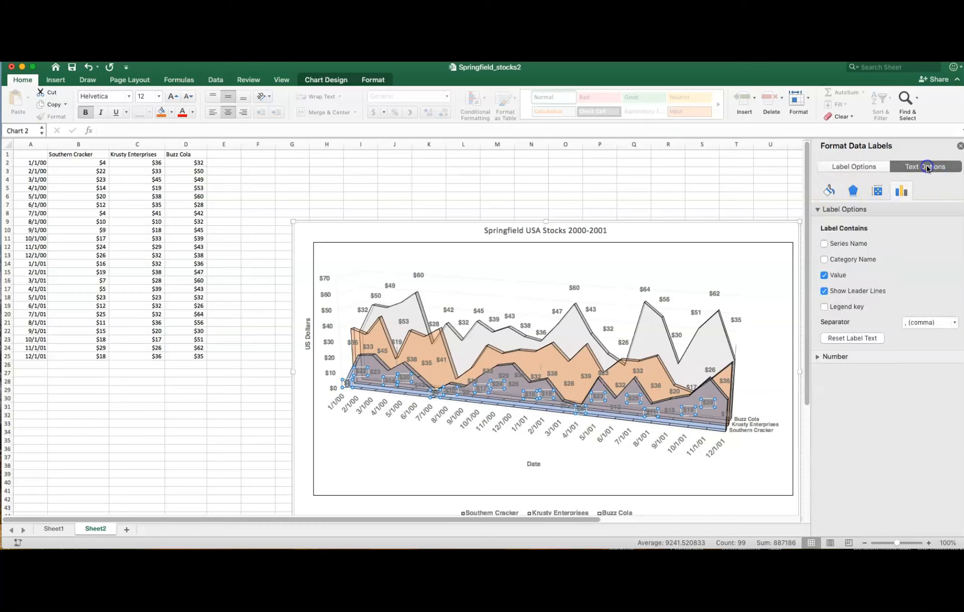
{"action": "left_click", "coordinate": [956, 287]}
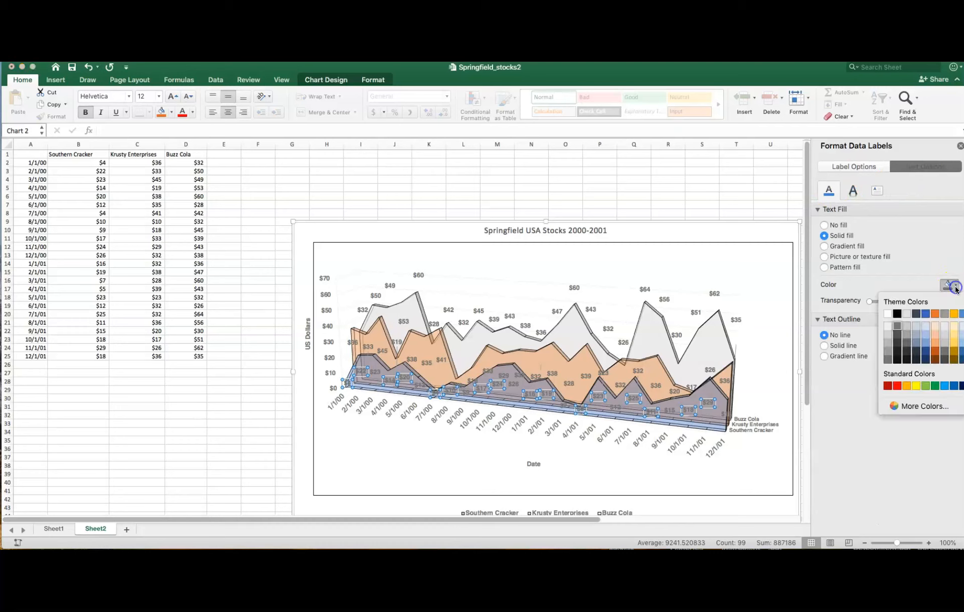
{"action": "left_click", "coordinate": [886, 313]}
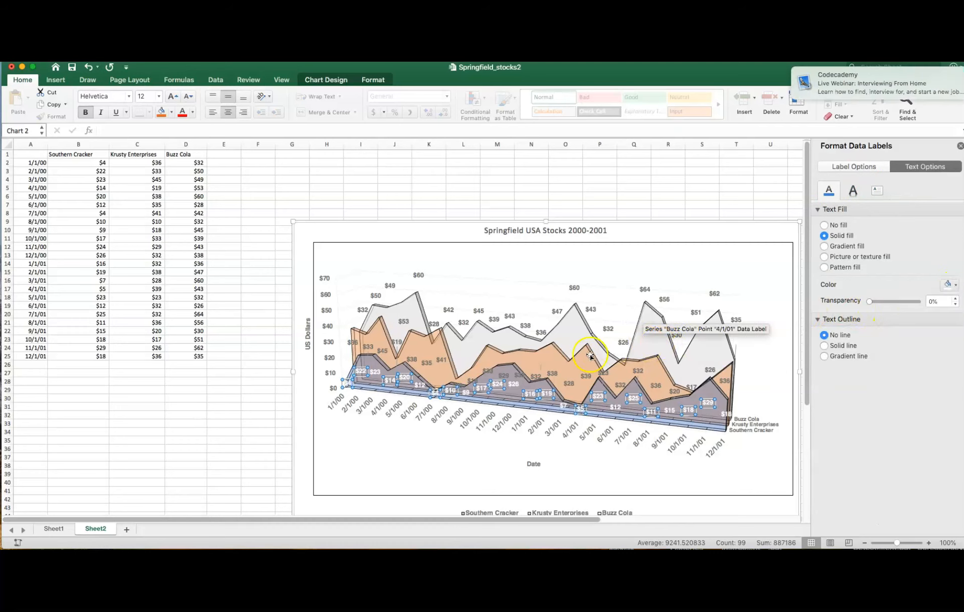
- Raise the crowded Krusty Enterprises data labels higher on the orange area, and export the chart as Springfield Stocksarea.png
{"action": "left_click", "coordinate": [569, 382]}
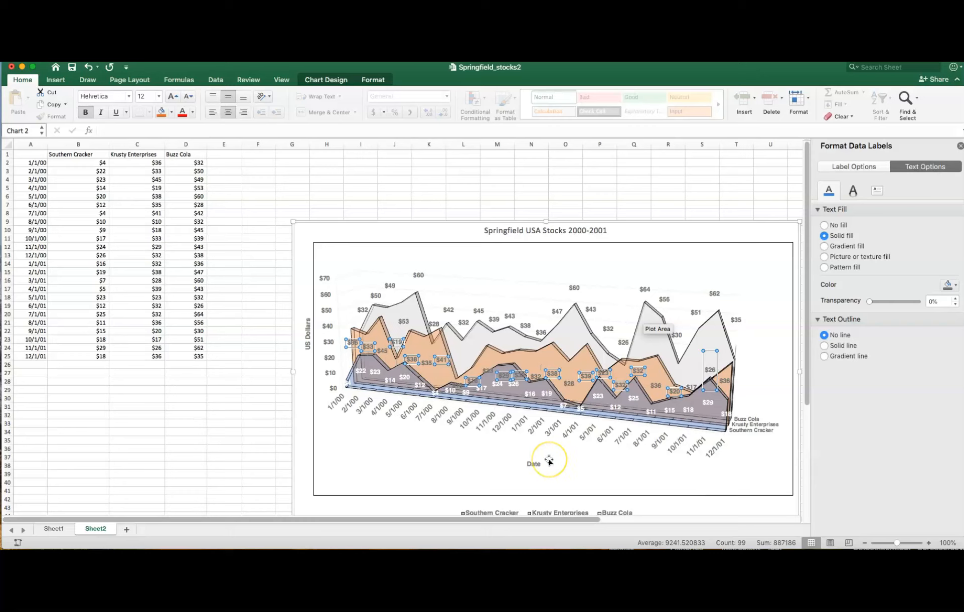
{"action": "left_click", "coordinate": [388, 423]}
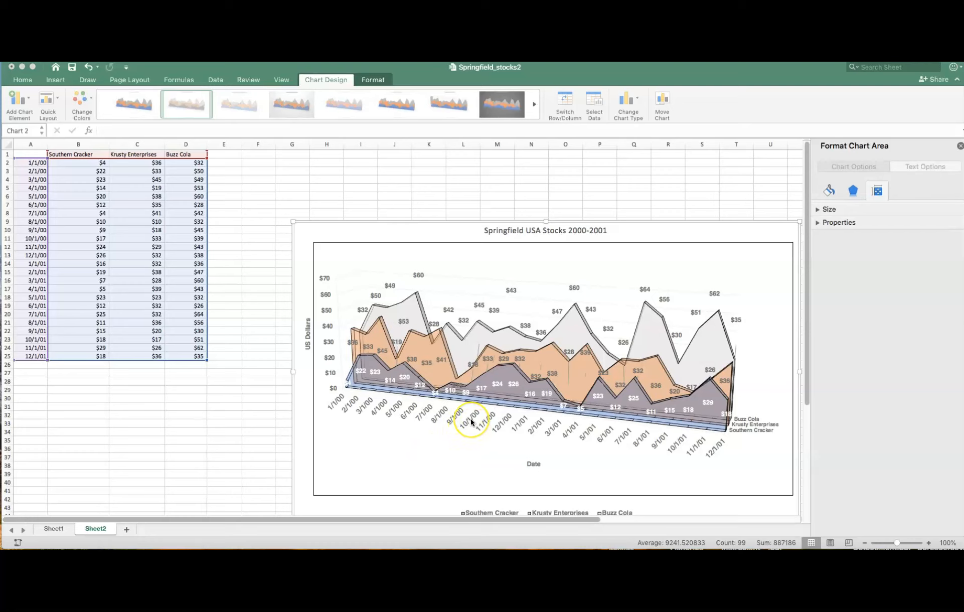
{"action": "left_click", "coordinate": [482, 391]}
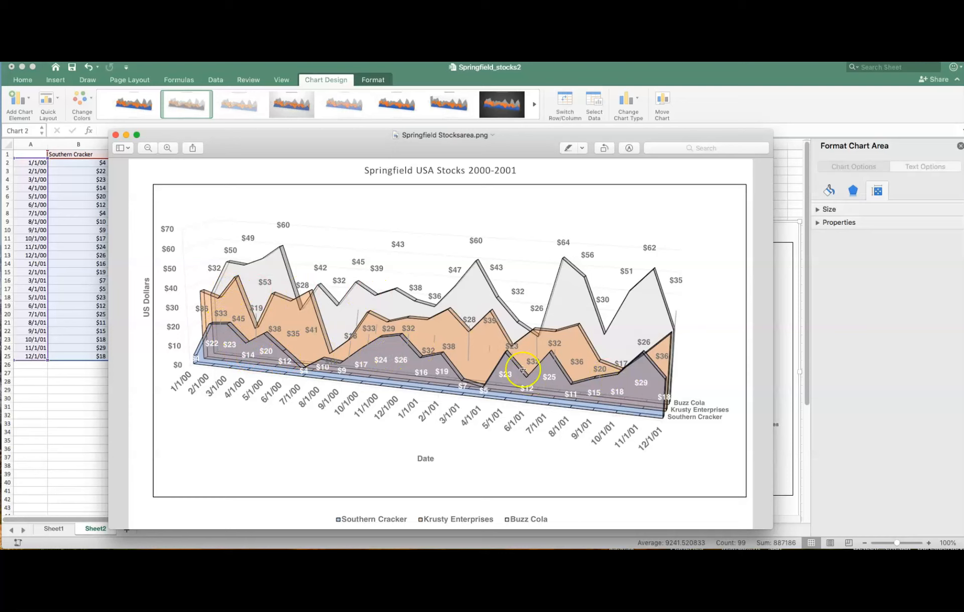
{"action": "left_click", "coordinate": [125, 134]}
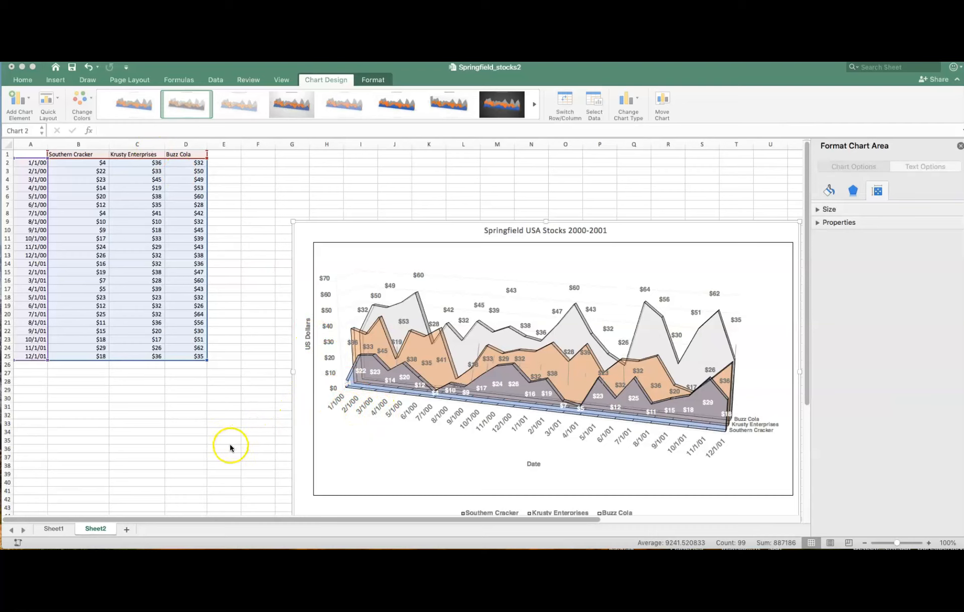
- Add a new worksheet and copy the stock data A1:D25 from Sheet2 into it, starting at A1
{"action": "left_click", "coordinate": [125, 529]}
{"action": "left_click", "coordinate": [95, 528]}
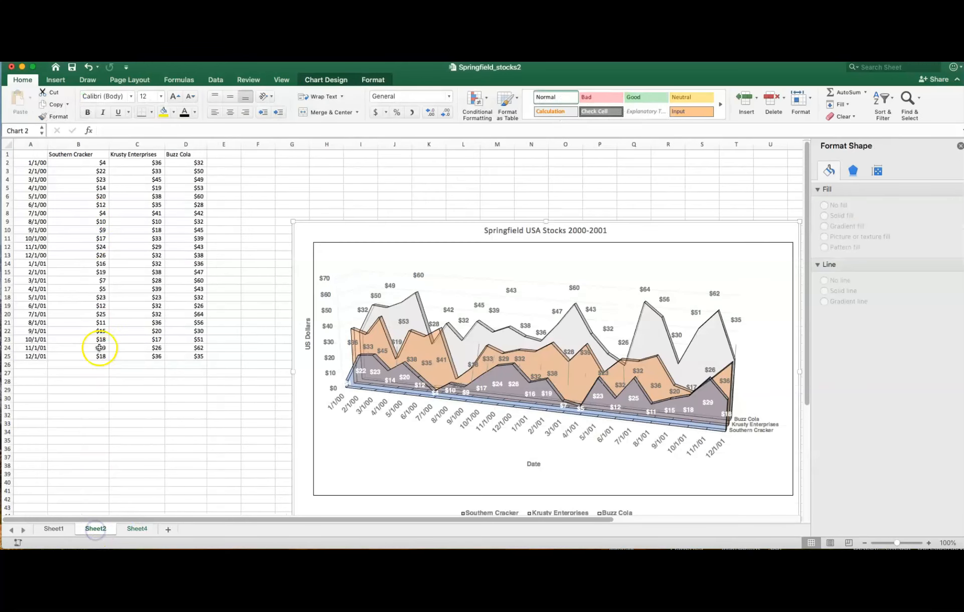
{"action": "left_click", "coordinate": [38, 156]}
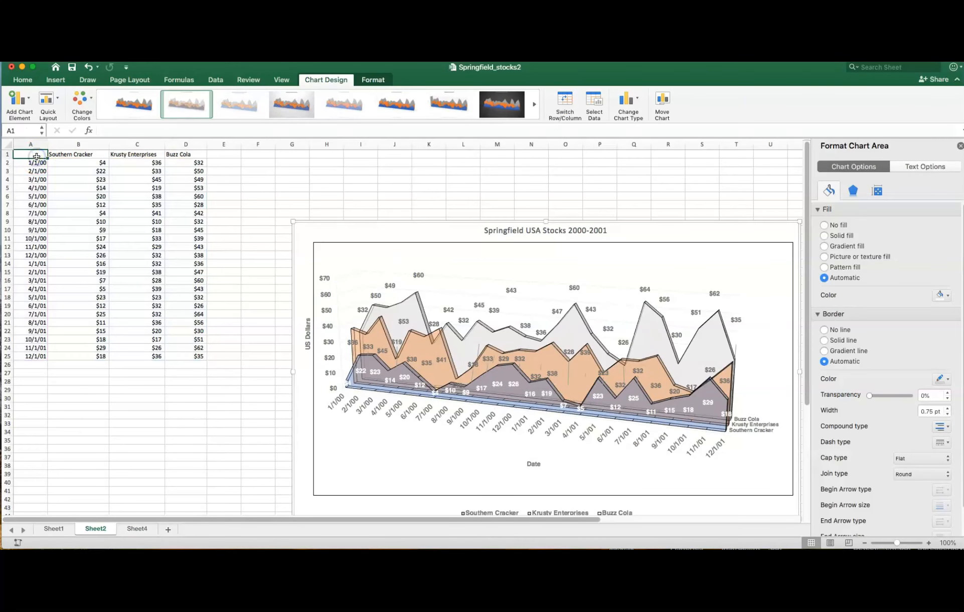
{"action": "left_click_drag", "start_coordinate": [37, 155], "coordinate": [187, 354]}
{"action": "key", "text": "super+c"}
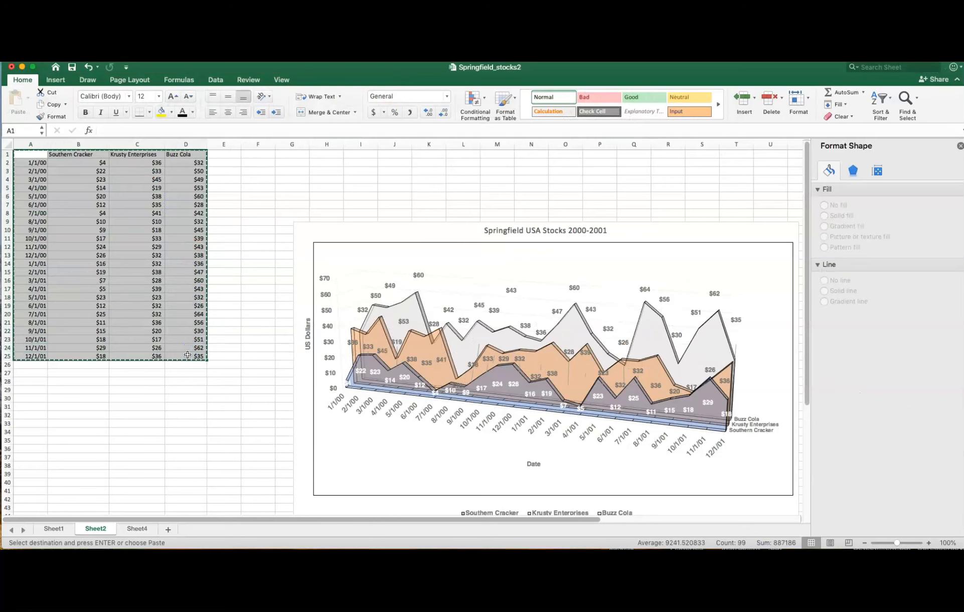
{"action": "left_click", "coordinate": [135, 528]}
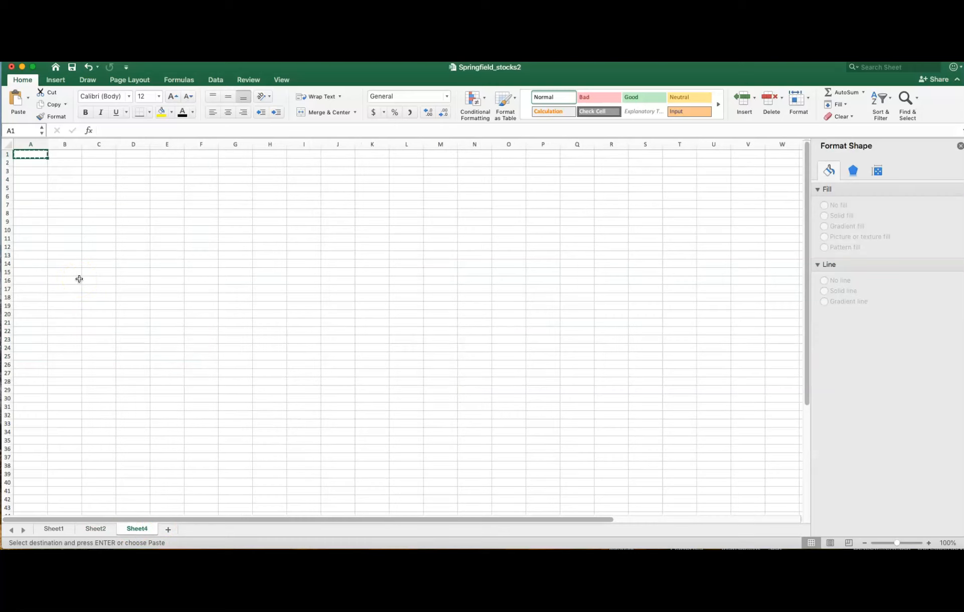
{"action": "left_click", "coordinate": [96, 528]}
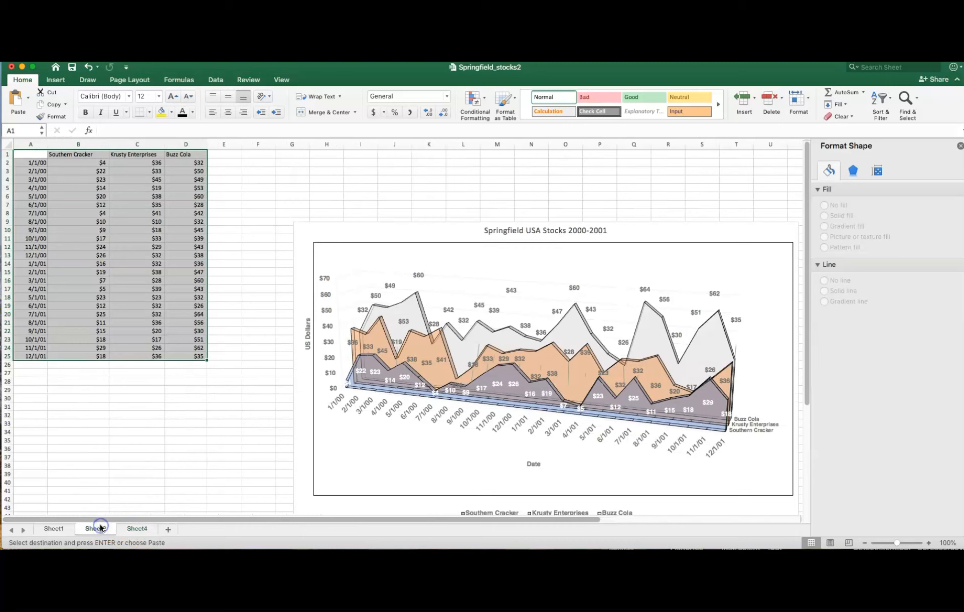
{"action": "left_click_drag", "start_coordinate": [35, 154], "coordinate": [195, 356]}
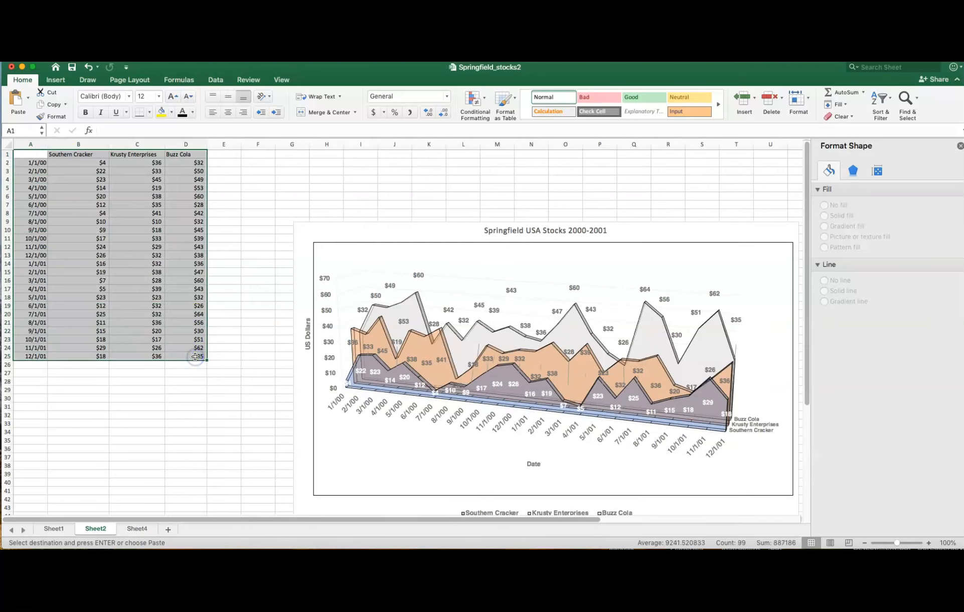
{"action": "left_click", "coordinate": [134, 528]}
{"action": "key", "text": "super+v"}
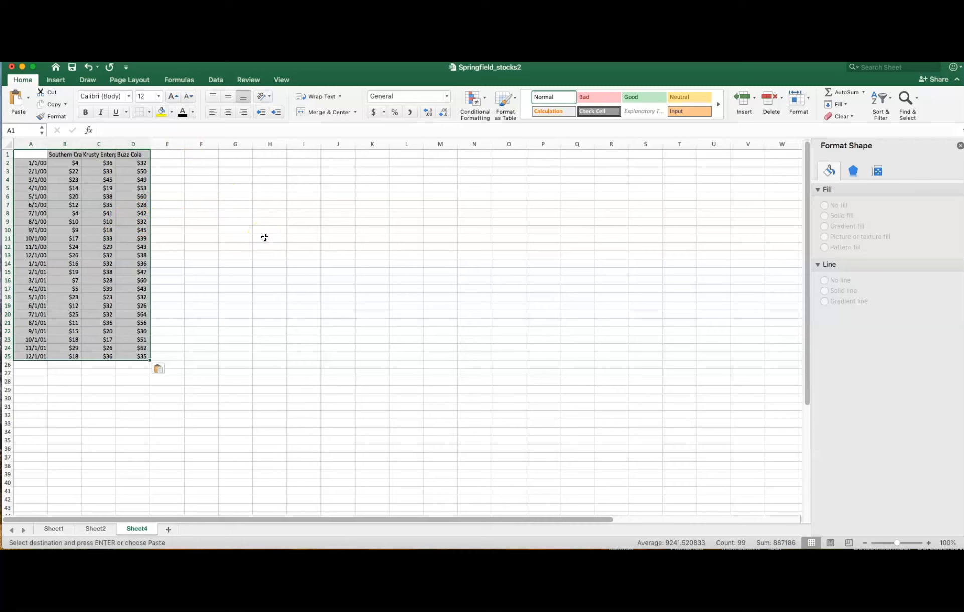
{"action": "left_click", "coordinate": [239, 231]}
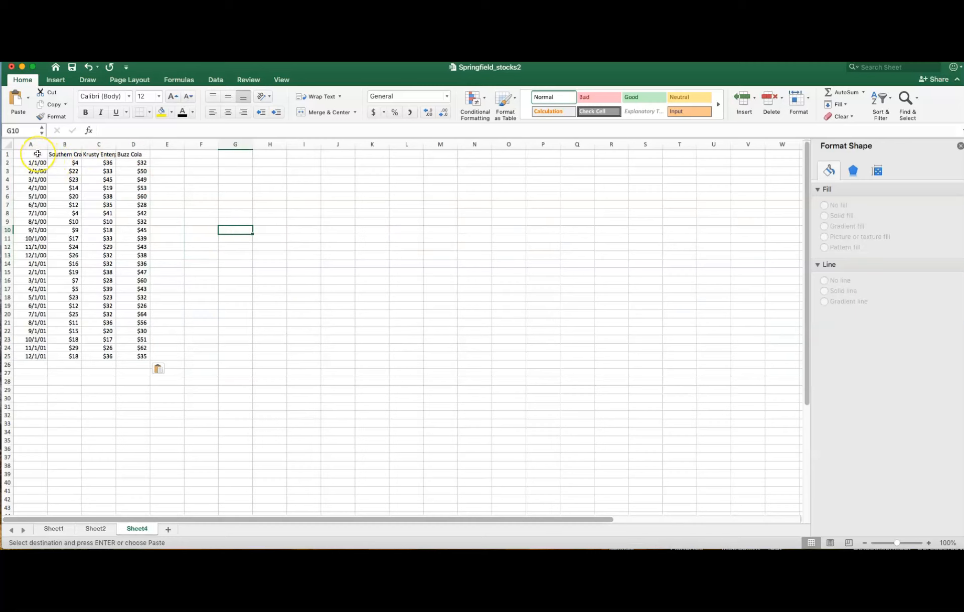
- Insert a 3-D area chart from the stock data A1:D25 on Sheet4
{"action": "left_click_drag", "start_coordinate": [38, 153], "coordinate": [125, 356]}
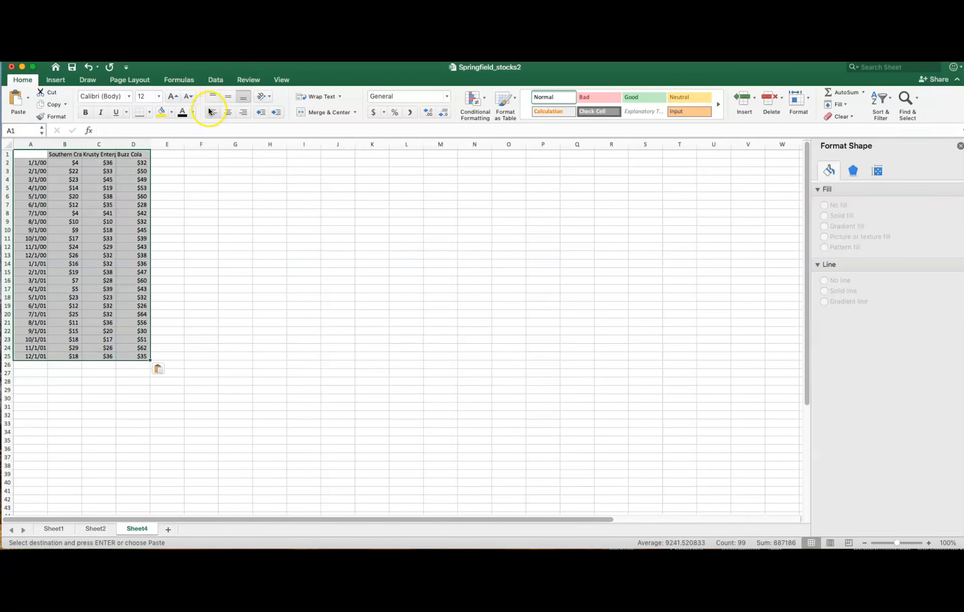
{"action": "left_click", "coordinate": [55, 79]}
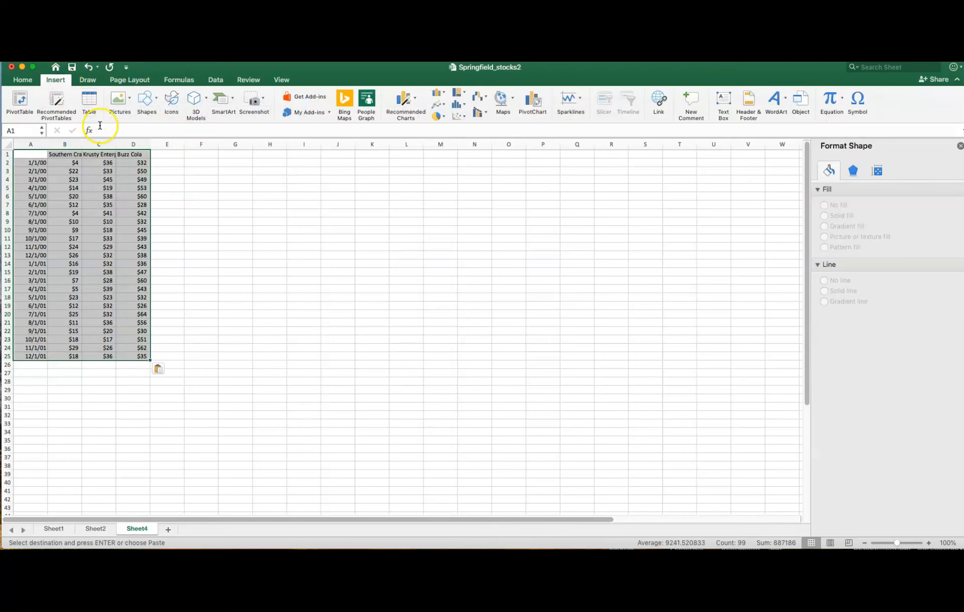
{"action": "left_click", "coordinate": [437, 105]}
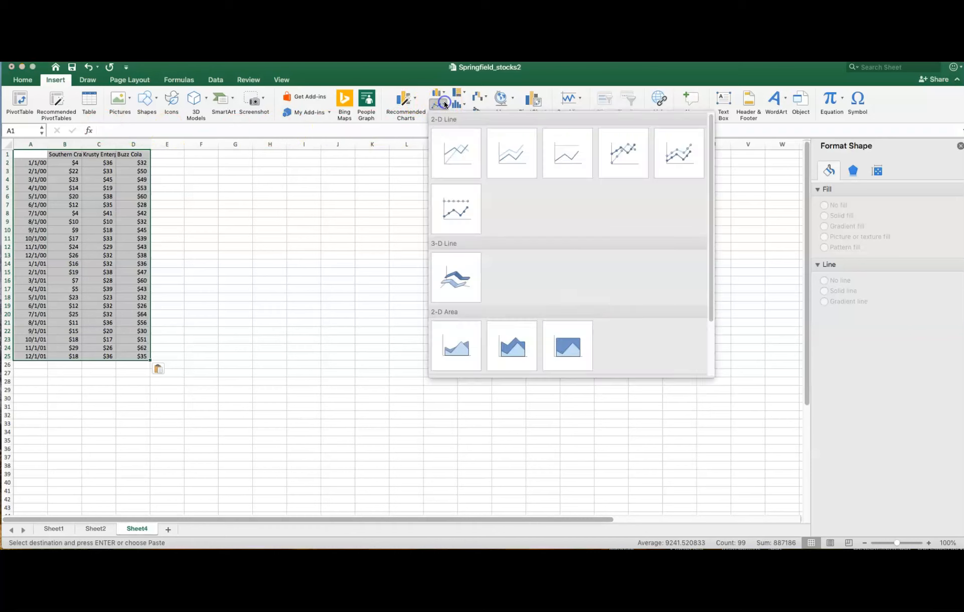
{"action": "scroll", "coordinate": [479, 308], "scroll_direction": "down", "scroll_amount": 3}
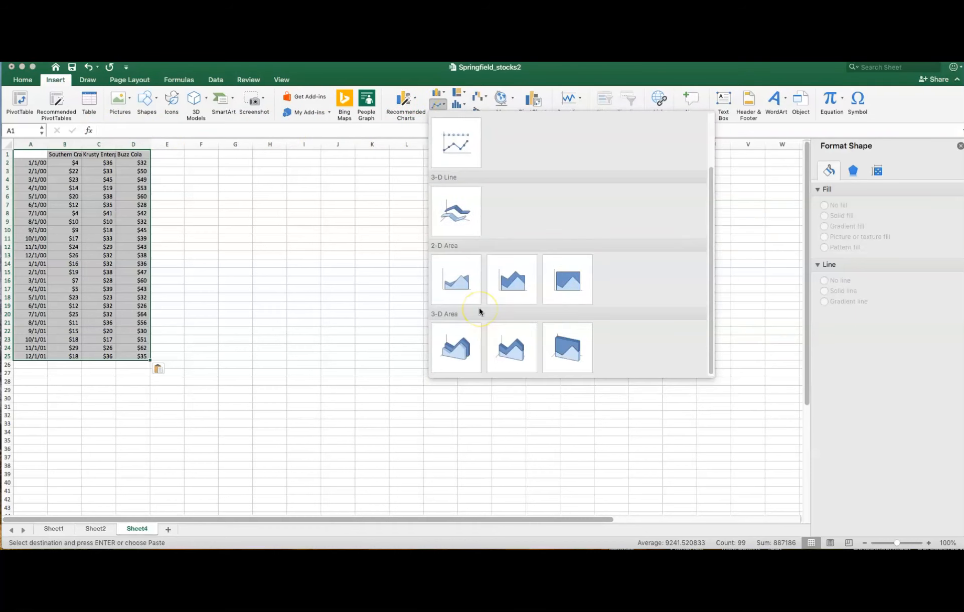
{"action": "left_click", "coordinate": [450, 354]}
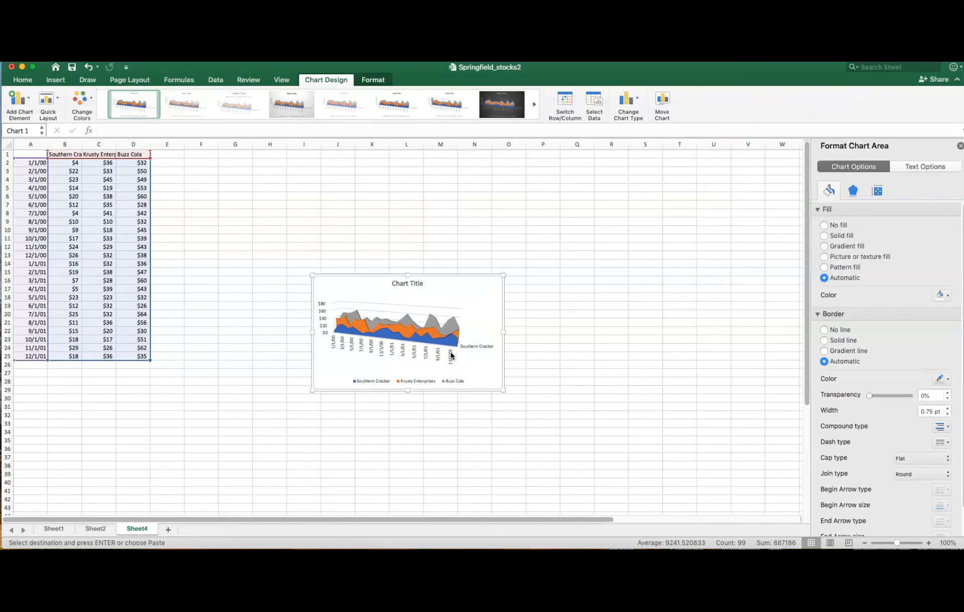
- Enlarge the new area chart and try the semi-transparent chart style with outlined areas
{"action": "left_click_drag", "start_coordinate": [502, 275], "coordinate": [594, 235]}
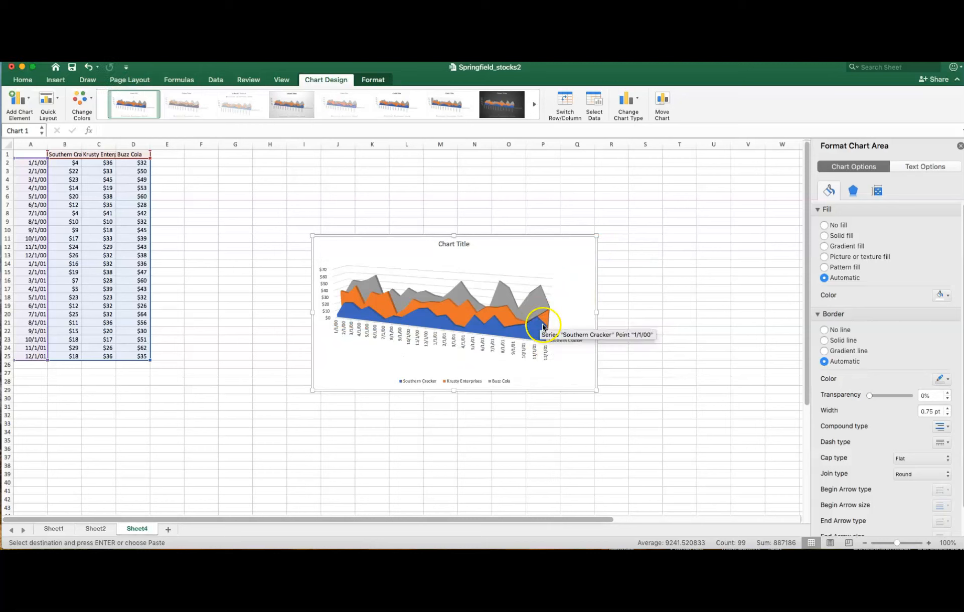
{"action": "left_click", "coordinate": [240, 103]}
{"action": "left_click", "coordinate": [187, 104]}
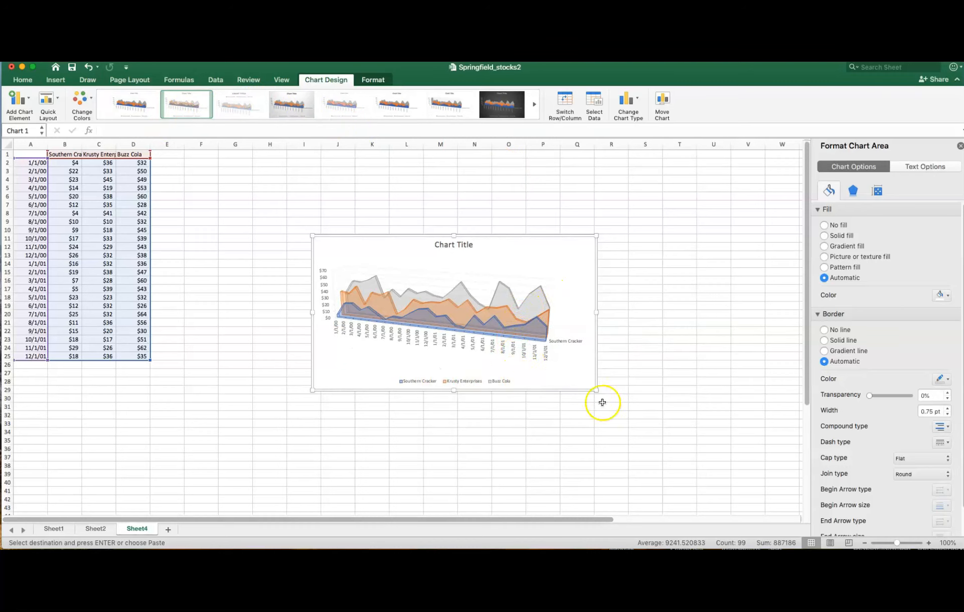
{"action": "left_click_drag", "start_coordinate": [596, 389], "coordinate": [637, 445]}
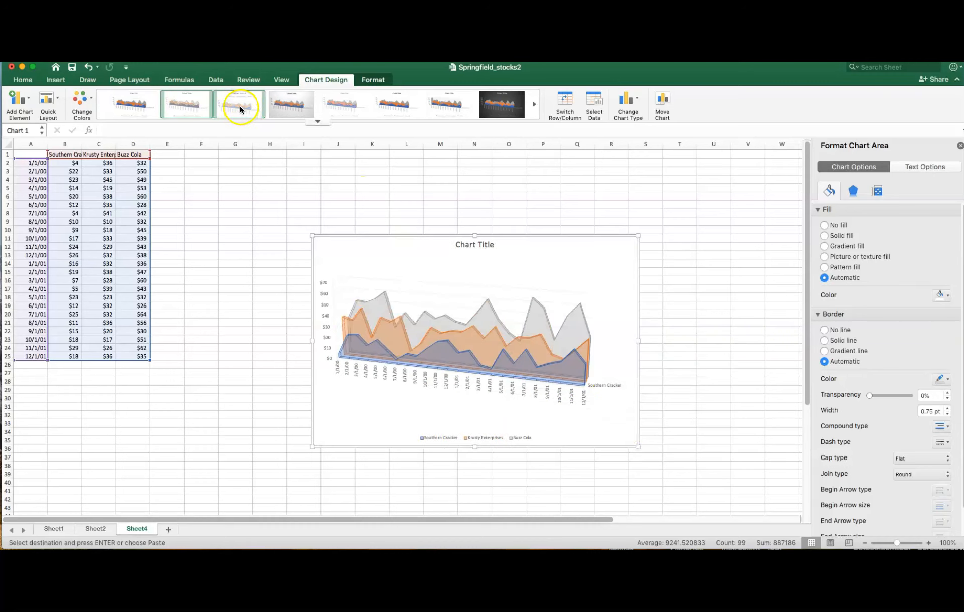
- Try several other chart styles on the area chart, including the last one in the style gallery
{"action": "left_click", "coordinate": [134, 104]}
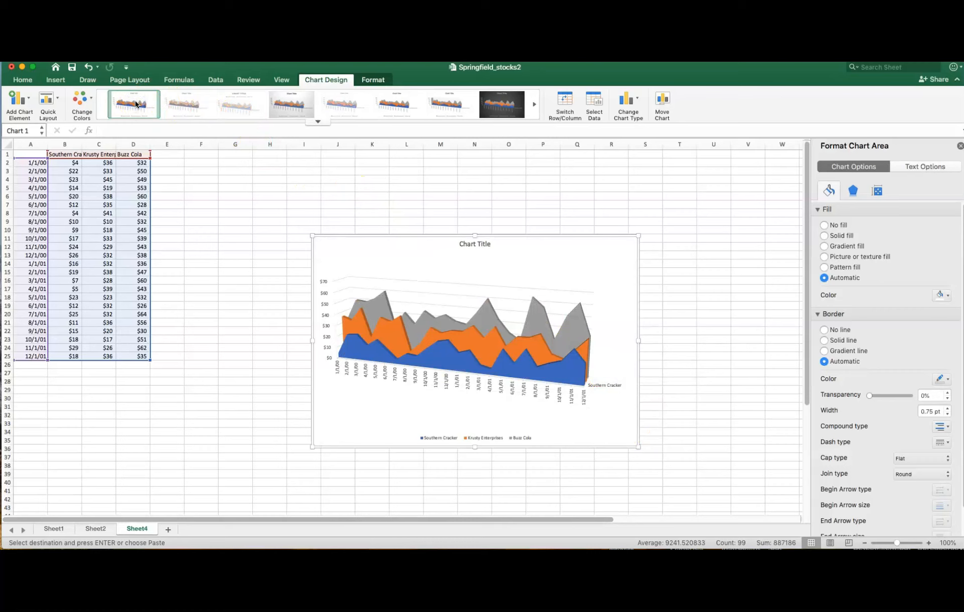
{"action": "left_click", "coordinate": [406, 104]}
{"action": "left_click", "coordinate": [452, 104]}
{"action": "left_click", "coordinate": [503, 103]}
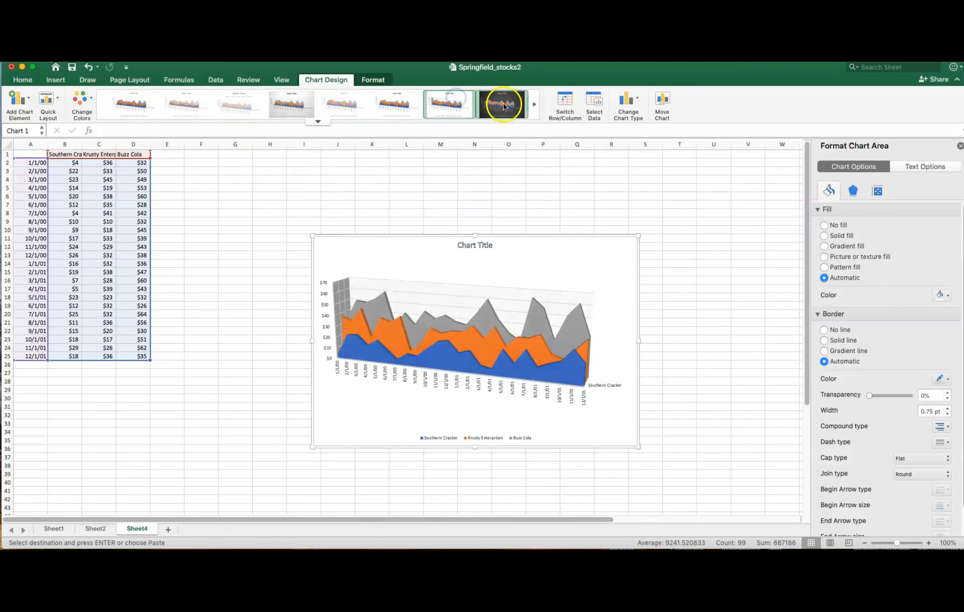
{"action": "left_click", "coordinate": [535, 104]}
{"action": "left_click", "coordinate": [502, 104]}
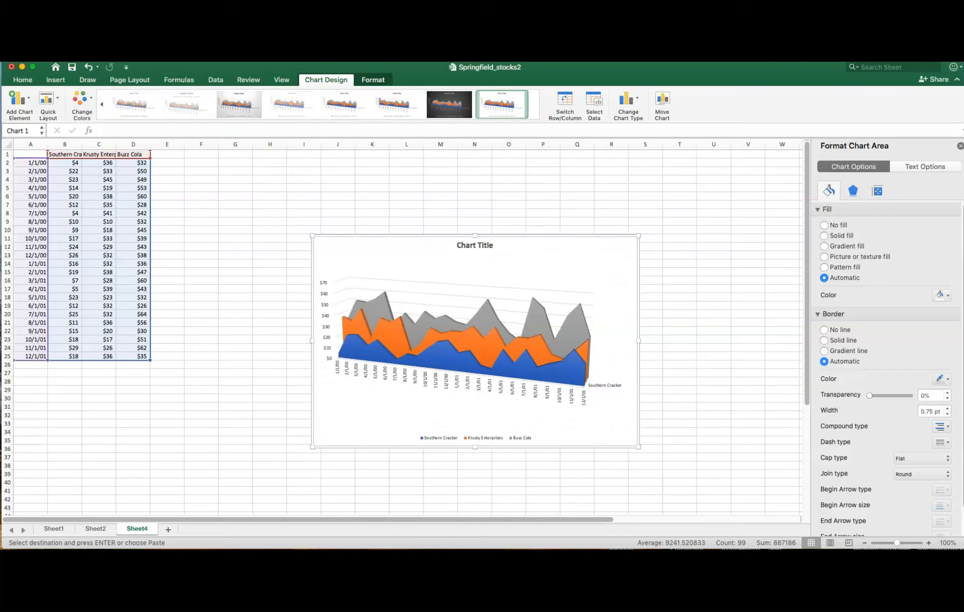
- Undo the style changes, the resizing and the insertion of the area chart on Sheet4
{"action": "left_click", "coordinate": [88, 67]}
{"action": "left_click", "coordinate": [88, 67]}
{"action": "left_click", "coordinate": [88, 66]}
{"action": "left_click", "coordinate": [88, 67]}
{"action": "left_click", "coordinate": [89, 67]}
{"action": "left_click", "coordinate": [89, 67]}
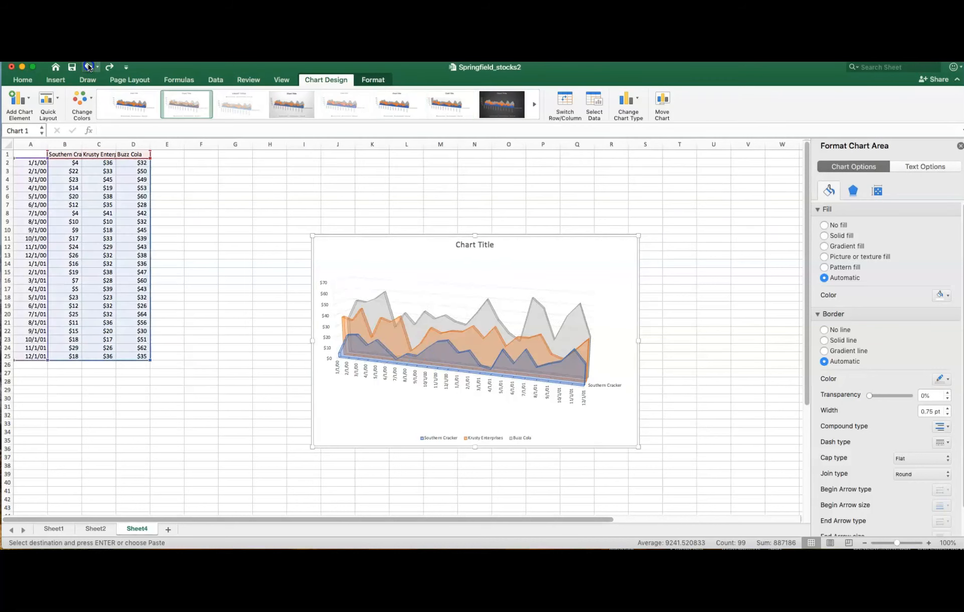
{"action": "left_click", "coordinate": [88, 67]}
{"action": "left_click", "coordinate": [88, 67]}
{"action": "left_click", "coordinate": [89, 66]}
{"action": "left_click", "coordinate": [88, 67]}
{"action": "left_click", "coordinate": [88, 67]}
{"action": "left_click", "coordinate": [88, 66]}
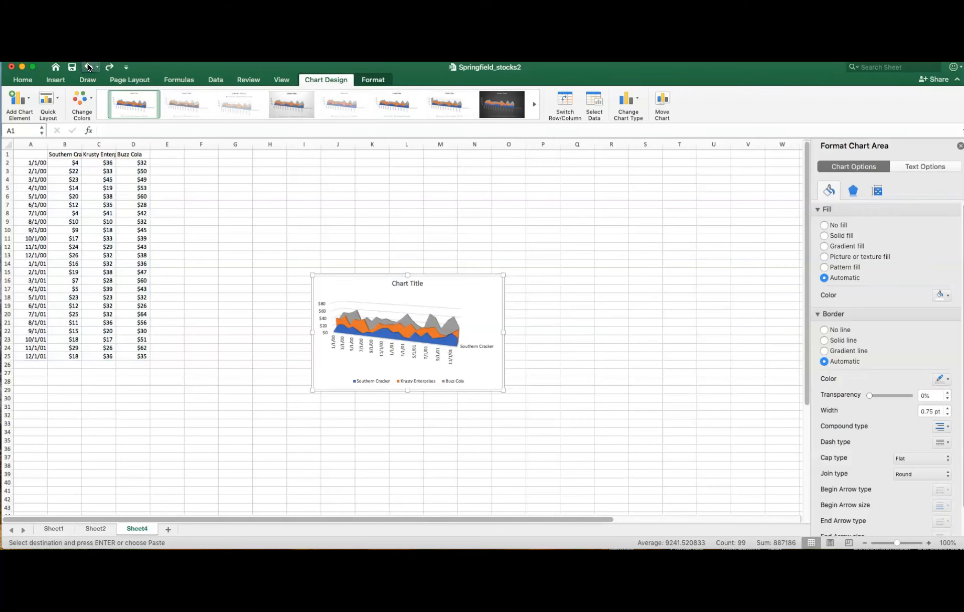
{"action": "left_click", "coordinate": [88, 64]}
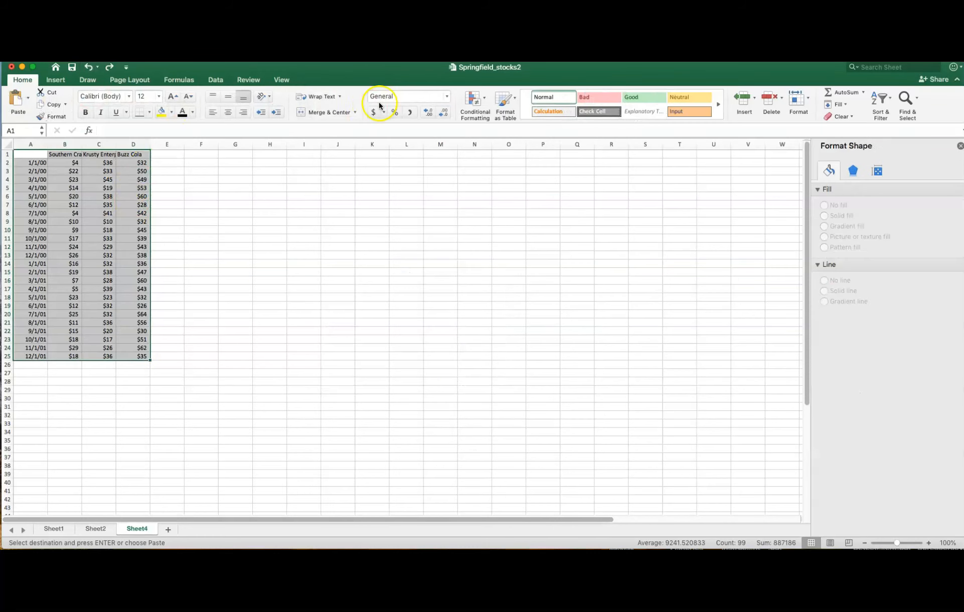
- Insert a 3-D area chart of the selected stock data A1:D25 on Sheet4
{"action": "left_click", "coordinate": [56, 82]}
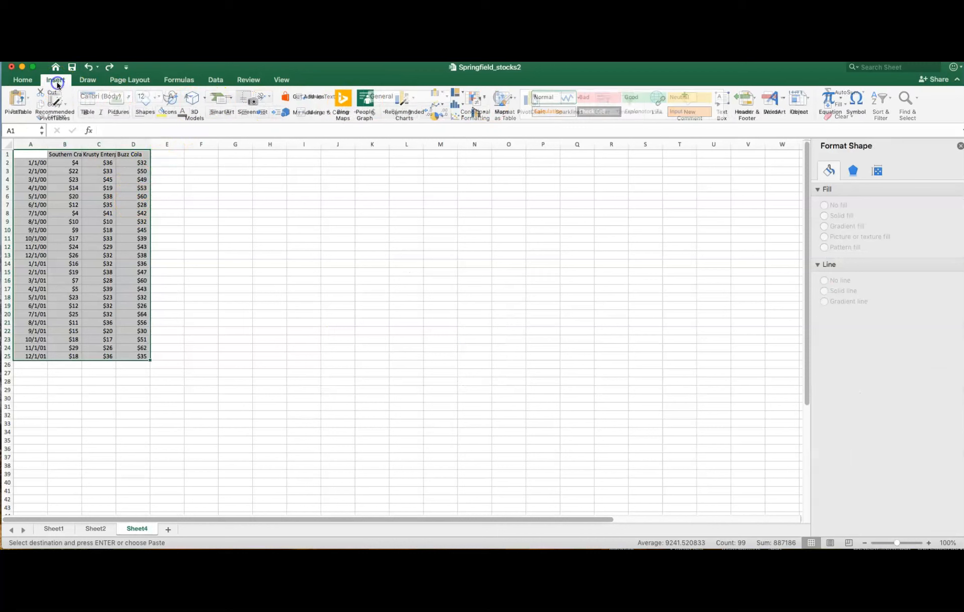
{"action": "left_click", "coordinate": [440, 103]}
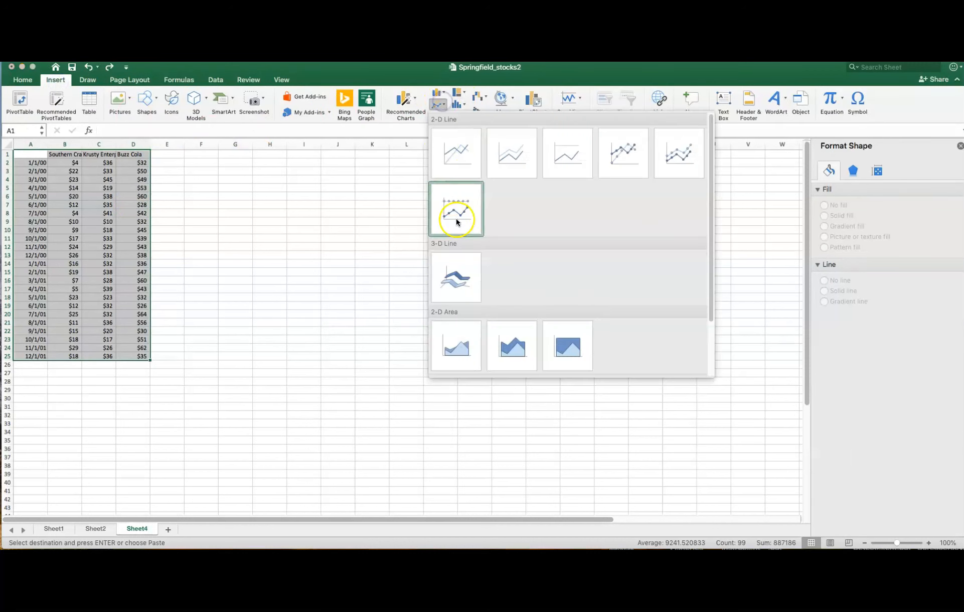
{"action": "scroll", "coordinate": [483, 300], "scroll_direction": "down", "scroll_amount": 3}
{"action": "left_click", "coordinate": [446, 367]}
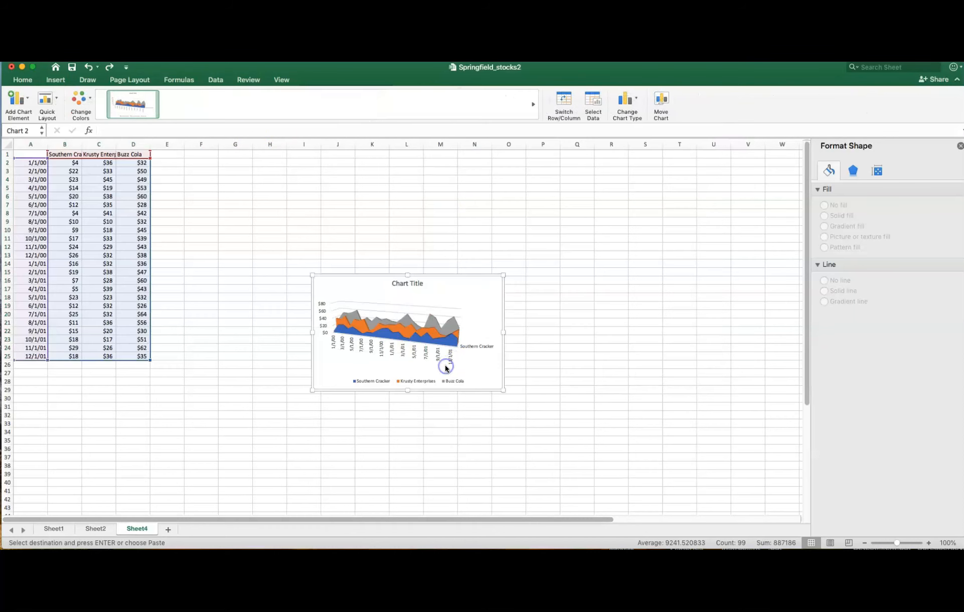
- Enlarge the 3-D area chart to span about columns G to V and rows 4 to 42
{"action": "left_click", "coordinate": [456, 332]}
{"action": "left_click_drag", "start_coordinate": [501, 389], "coordinate": [611, 456]}
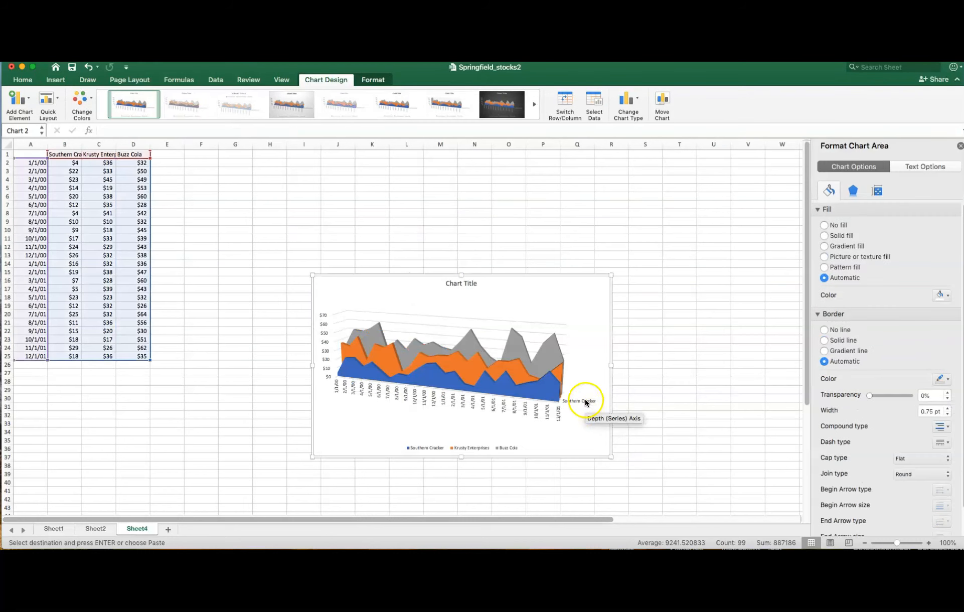
{"action": "left_click_drag", "start_coordinate": [609, 274], "coordinate": [754, 175]}
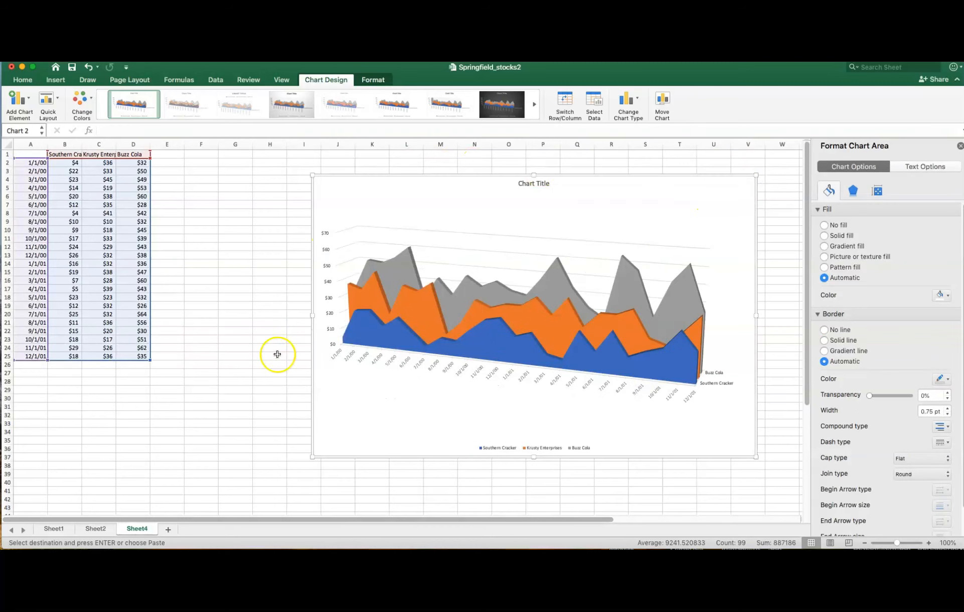
{"action": "left_click_drag", "start_coordinate": [303, 462], "coordinate": [228, 501]}
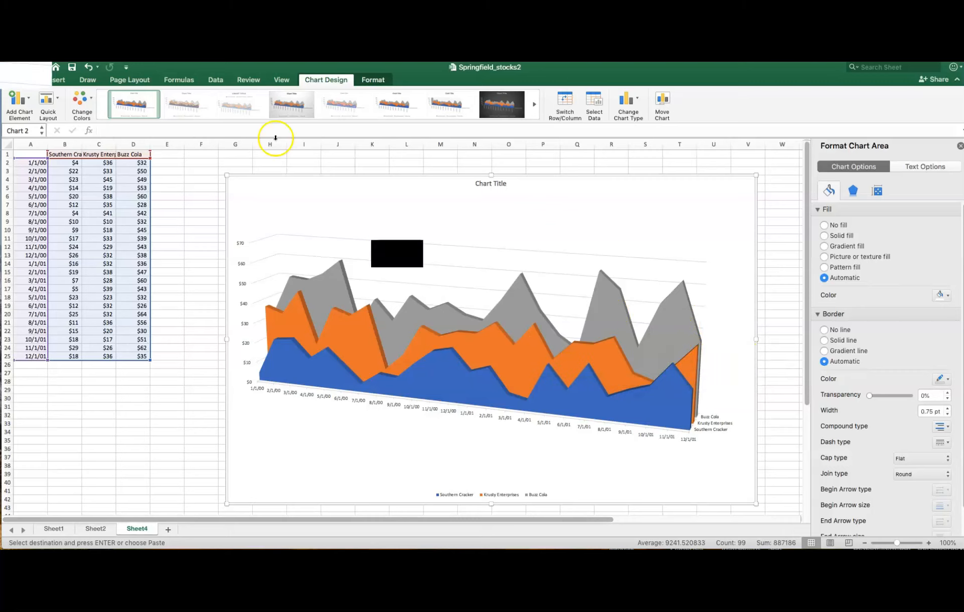
- Apply the second, semi-transparent chart style and title the chart "Stock Prices Springfield USA 2000-2001 overall comparison"
{"action": "left_click", "coordinate": [183, 106]}
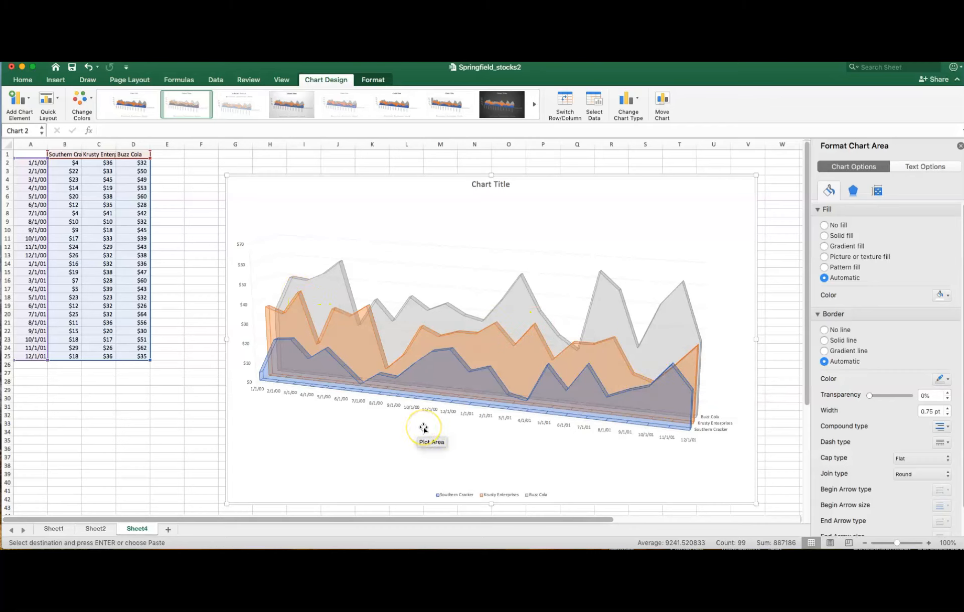
{"action": "left_click", "coordinate": [477, 182]}
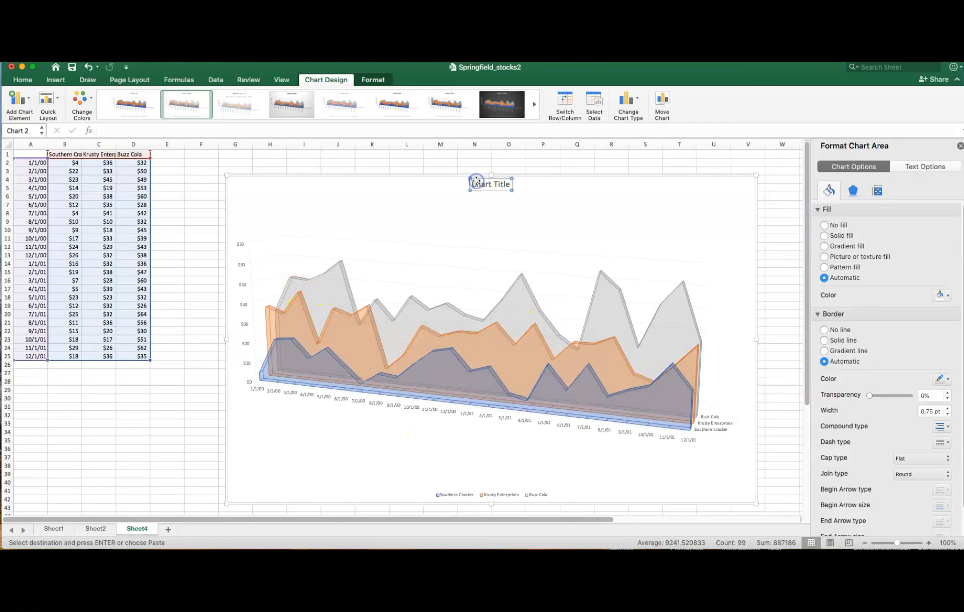
{"action": "left_click", "coordinate": [477, 184]}
{"action": "type", "text": "Sto"}
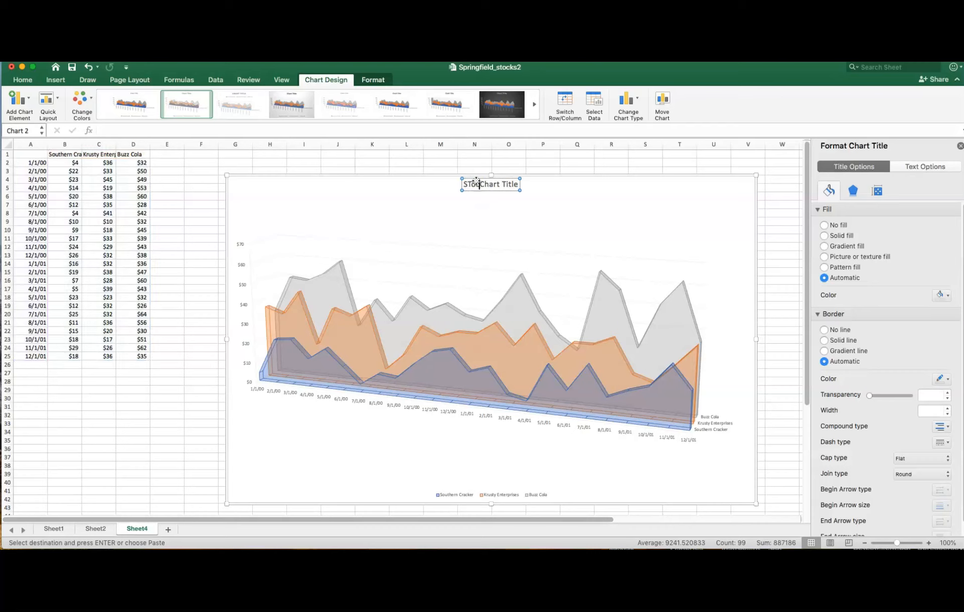
{"action": "key", "text": "BackSpace"}
{"action": "key", "text": "BackSpace"}
{"action": "key", "text": "BackSpace"}
{"action": "type", "text": "ock Prices Spr"}
{"action": "type", "text": "ingfield US"}
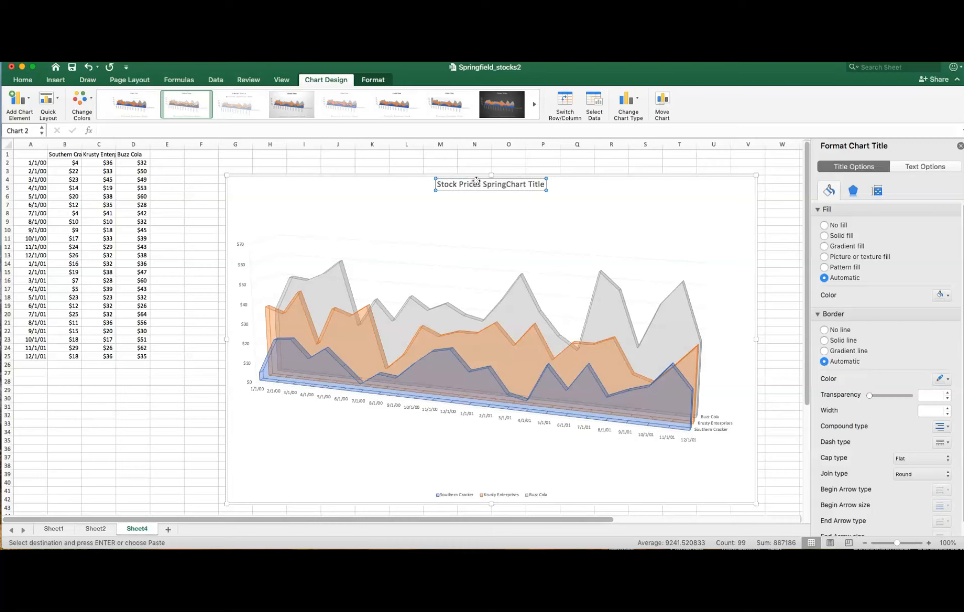
{"action": "type", "text": "A 200"}
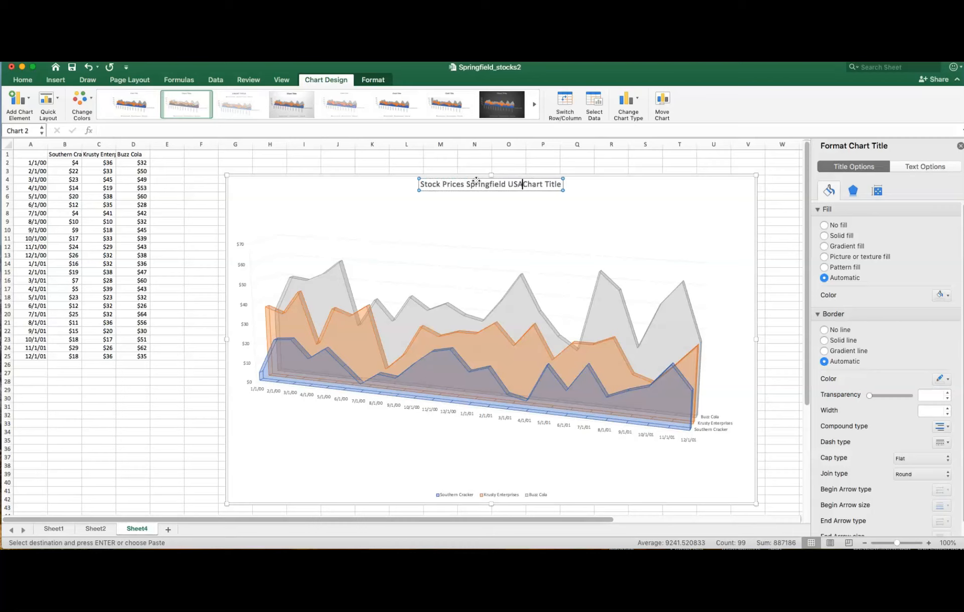
{"action": "type", "text": "0"}
{"action": "type", "text": "-2001"}
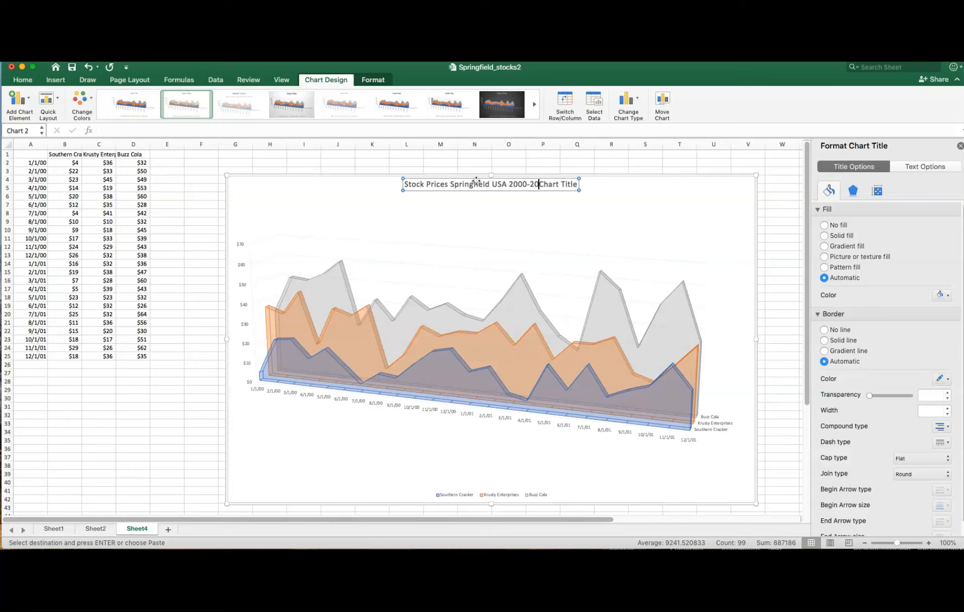
{"action": "type", "text": " overall"}
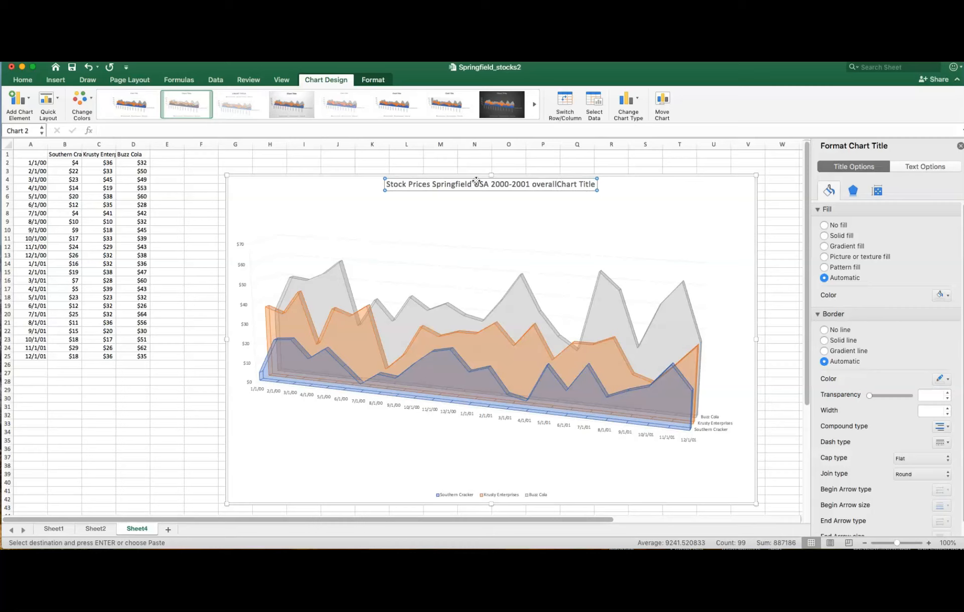
{"action": "key", "text": "BackSpace"}
{"action": "key", "text": "BackSpace"}
{"action": "key", "text": "BackSpace"}
{"action": "key", "text": "BackSpace"}
{"action": "key", "text": "BackSpace"}
{"action": "key", "text": "BackSpace"}
{"action": "key", "text": "BackSpace"}
{"action": "key", "text": "BackSpace"}
{"action": "key", "text": "BackSpace"}
{"action": "key", "text": "BackSpace"}
{"action": "key", "text": "BackSpace"}
{"action": "type", "text": "comparison"}
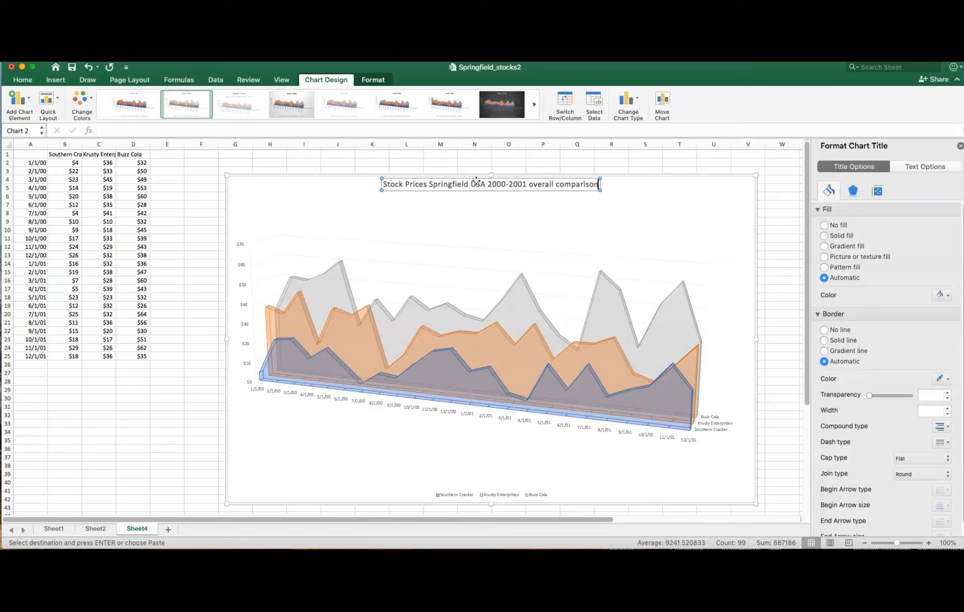
{"action": "key", "text": "Return"}
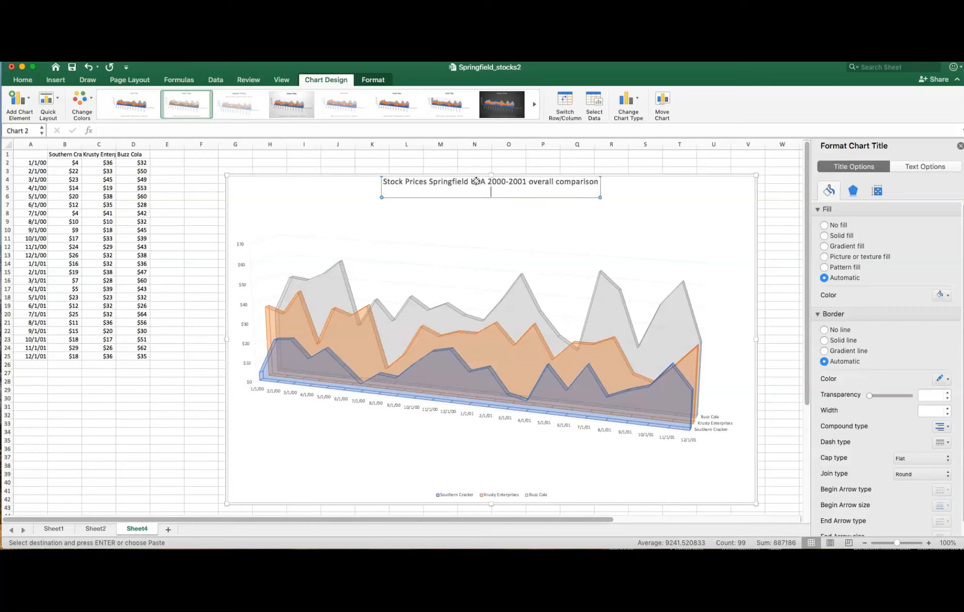
{"action": "key", "text": "BackSpace"}
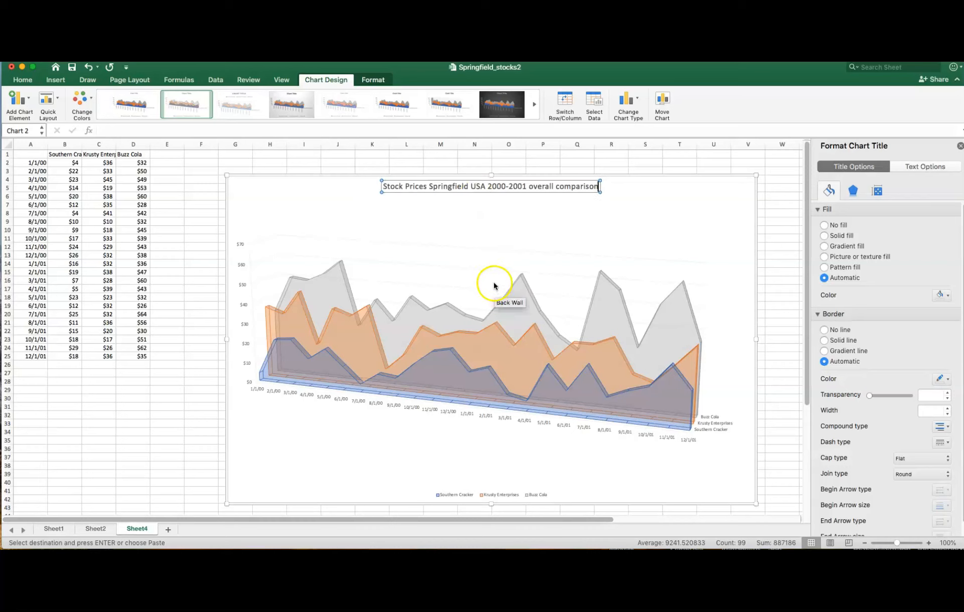
- Format the chart's vertical value axis labels in bold 12-point Helvetica
{"action": "left_click", "coordinate": [422, 247]}
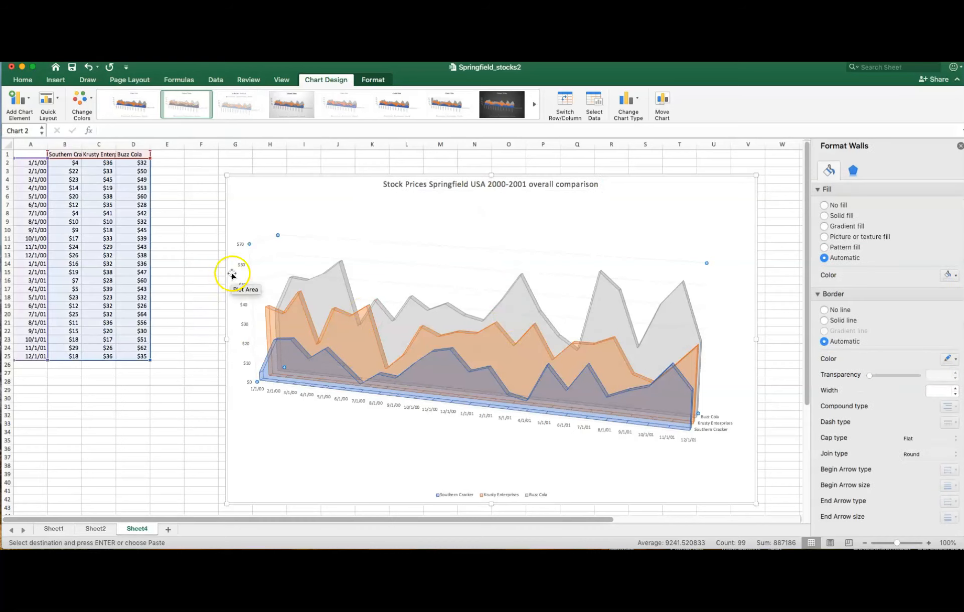
{"action": "left_click", "coordinate": [240, 244]}
{"action": "left_click", "coordinate": [240, 244]}
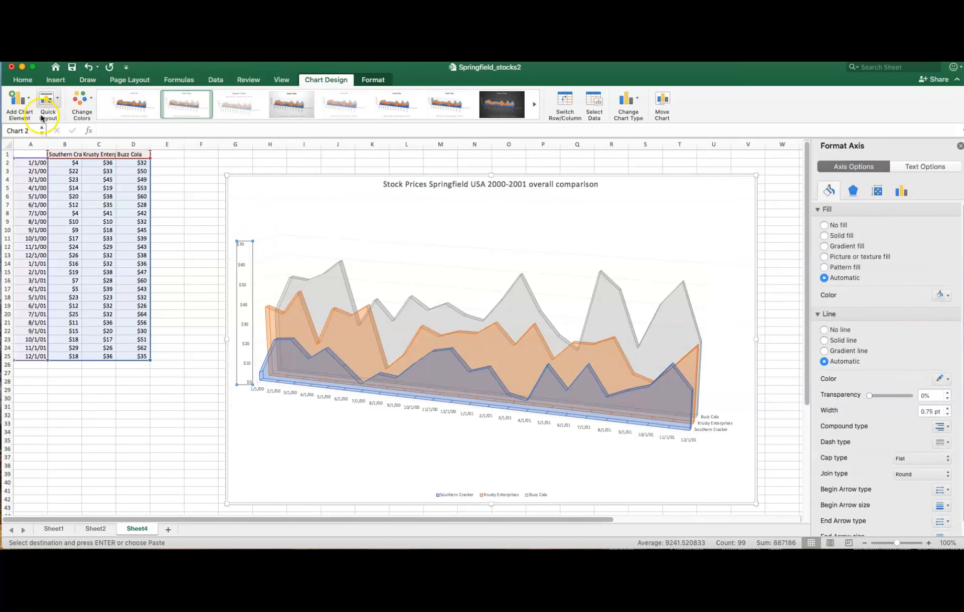
{"action": "left_click", "coordinate": [20, 82]}
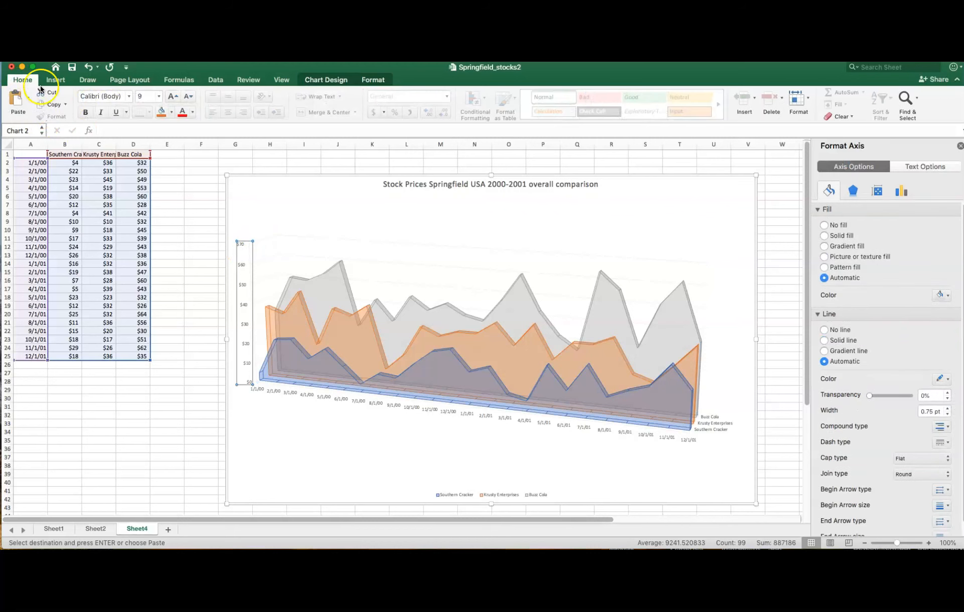
{"action": "left_click", "coordinate": [131, 96]}
{"action": "mouse_move", "coordinate": [139, 182]}
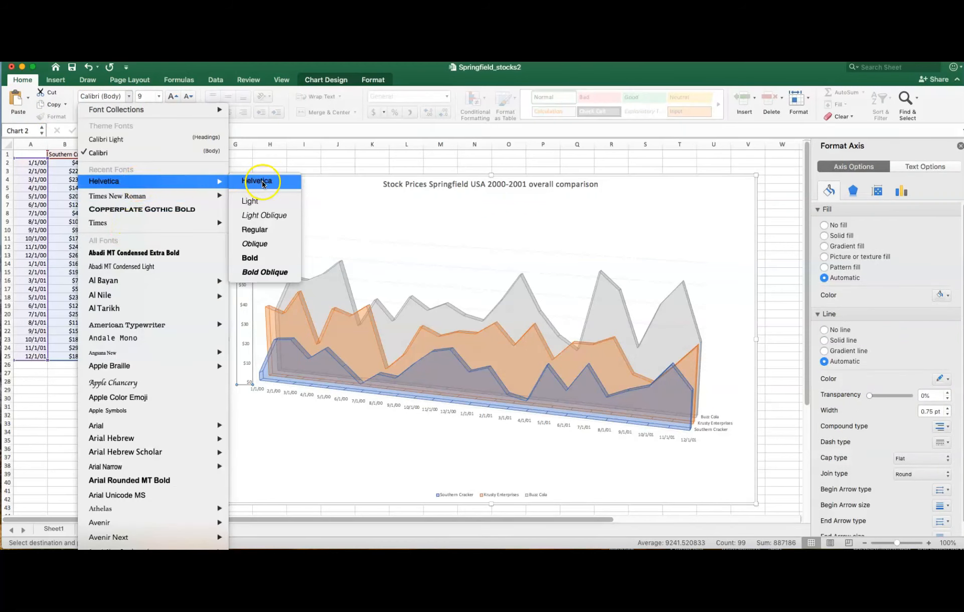
{"action": "left_click", "coordinate": [263, 181]}
{"action": "left_click", "coordinate": [160, 96]}
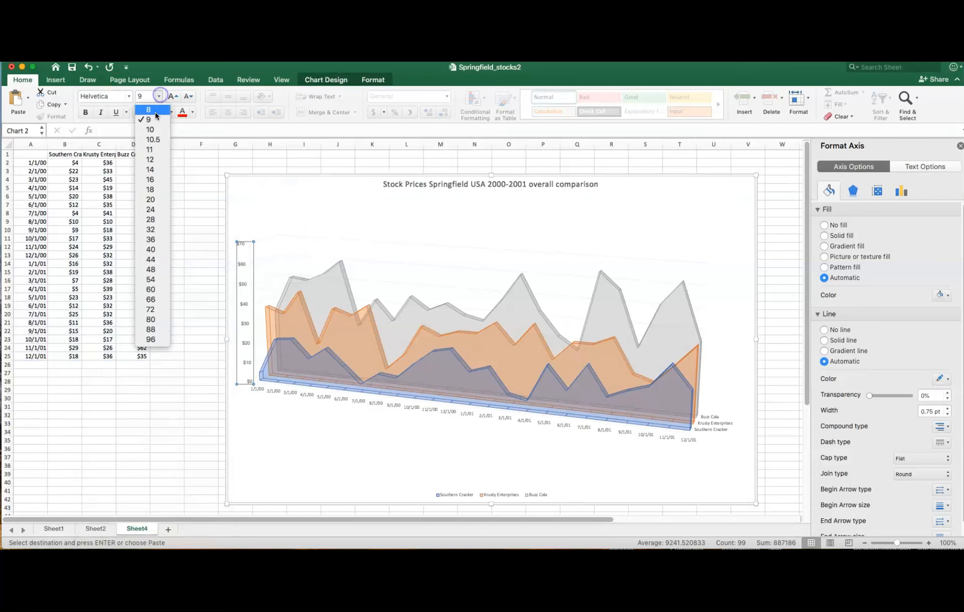
{"action": "left_click", "coordinate": [151, 162]}
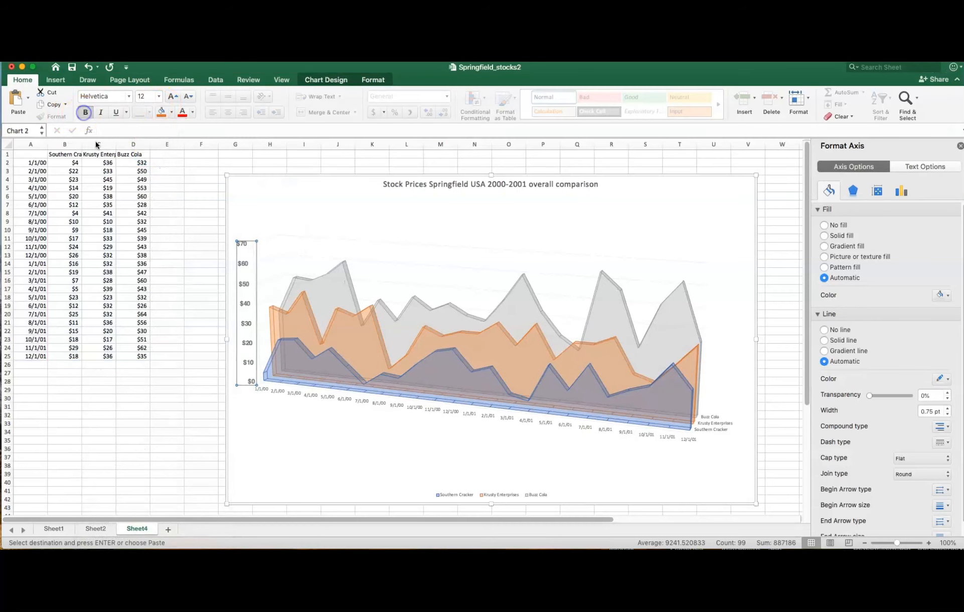
- Format the chart's horizontal date axis labels in bold 12-point Helvetica
{"action": "left_click", "coordinate": [261, 396]}
{"action": "left_click", "coordinate": [259, 392]}
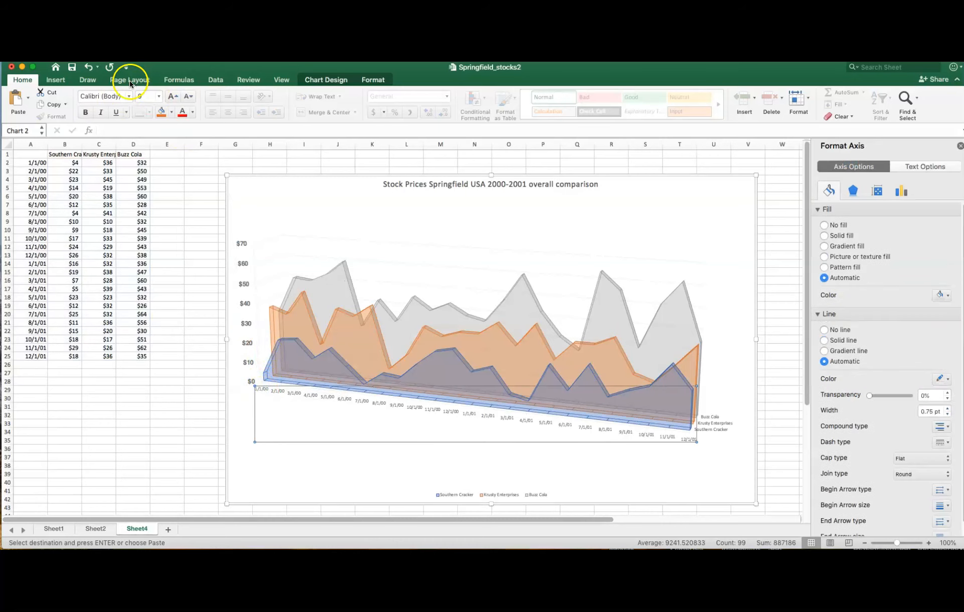
{"action": "left_click", "coordinate": [124, 97]}
{"action": "left_click", "coordinate": [130, 98]}
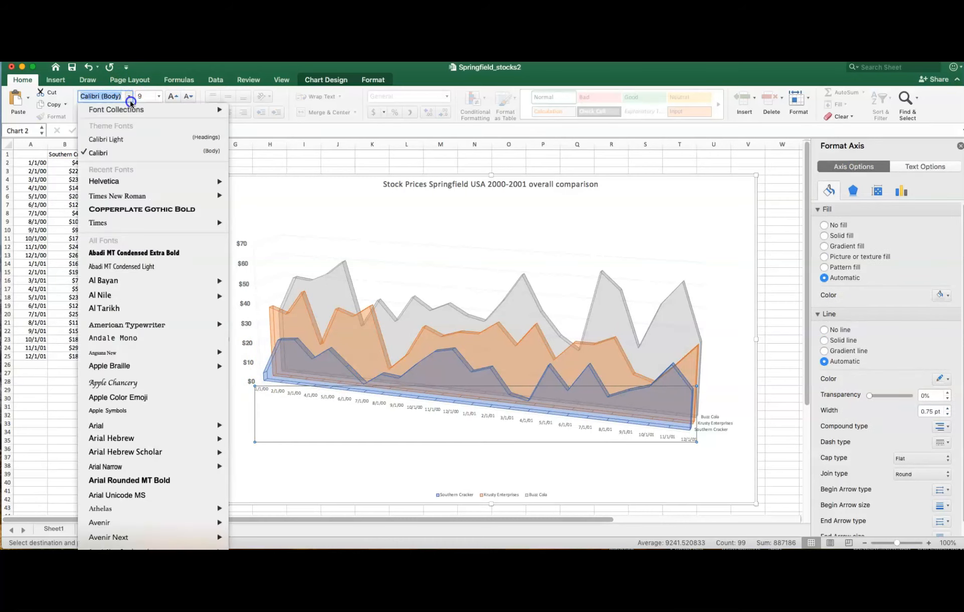
{"action": "mouse_move", "coordinate": [144, 180]}
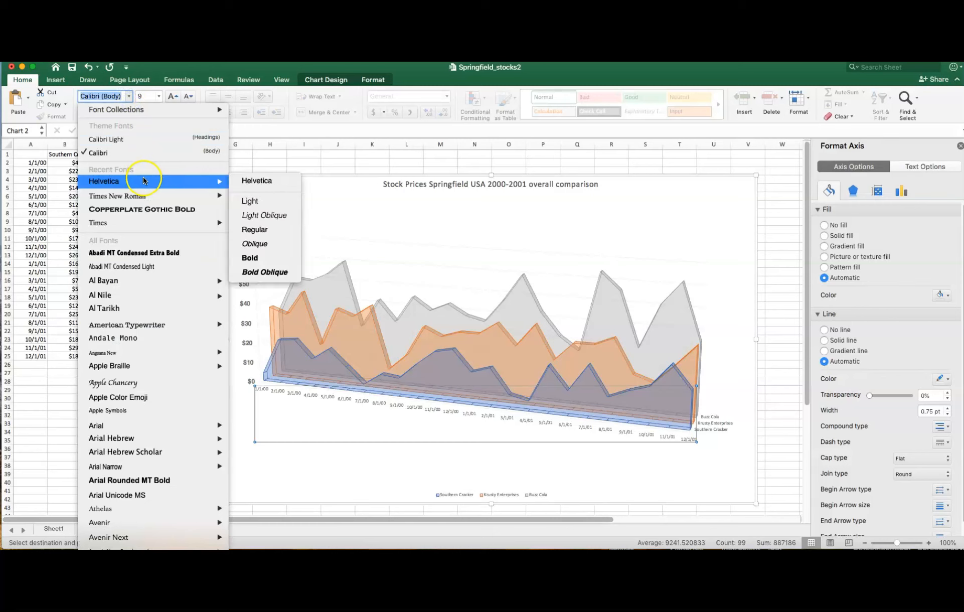
{"action": "left_click", "coordinate": [249, 182]}
{"action": "left_click", "coordinate": [159, 95]}
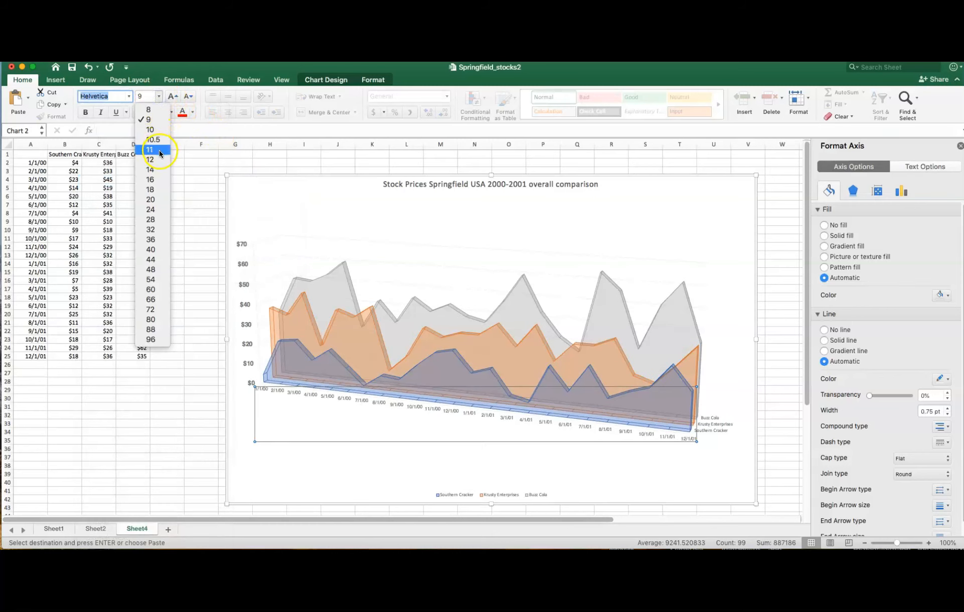
{"action": "left_click", "coordinate": [161, 160]}
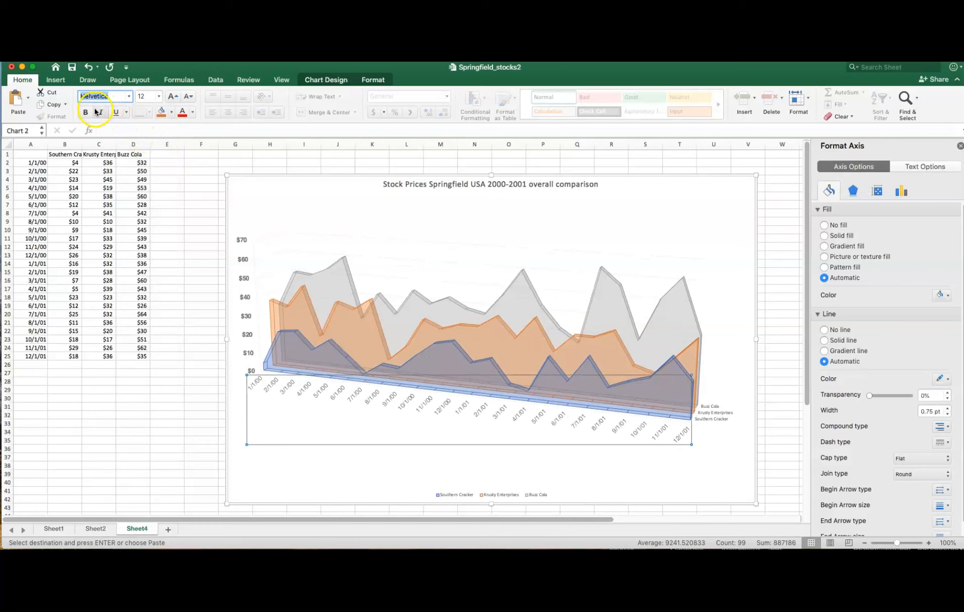
- Format the depth axis labels with the company names in bold 12-point Helvetica
{"action": "left_click", "coordinate": [710, 403]}
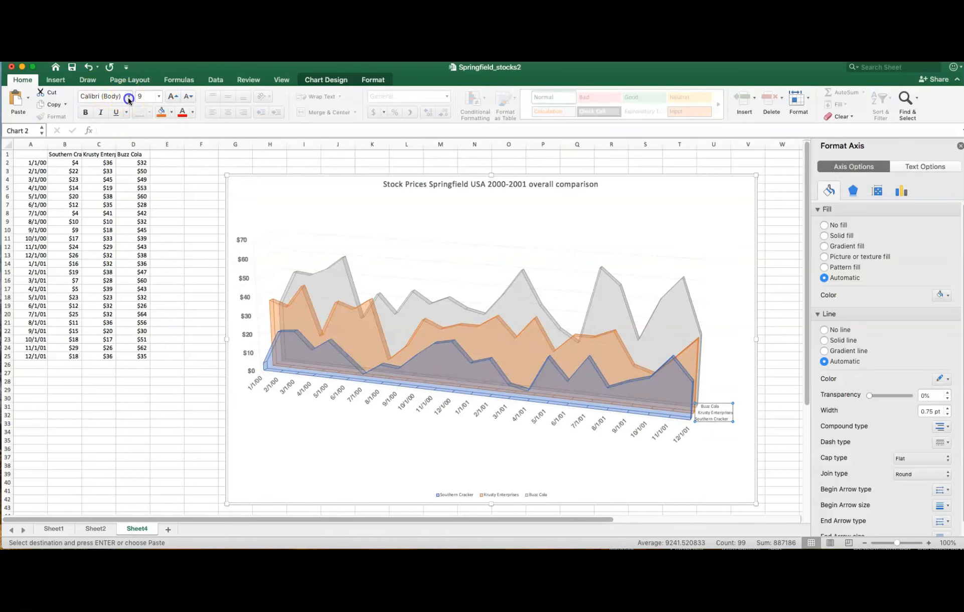
{"action": "left_click", "coordinate": [129, 100]}
{"action": "mouse_move", "coordinate": [150, 181]}
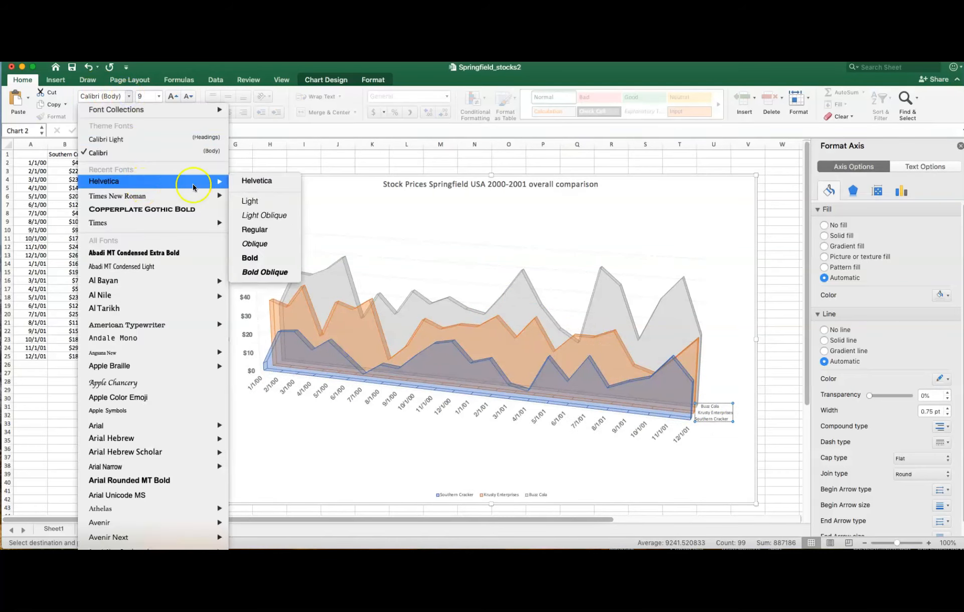
{"action": "left_click", "coordinate": [159, 95]}
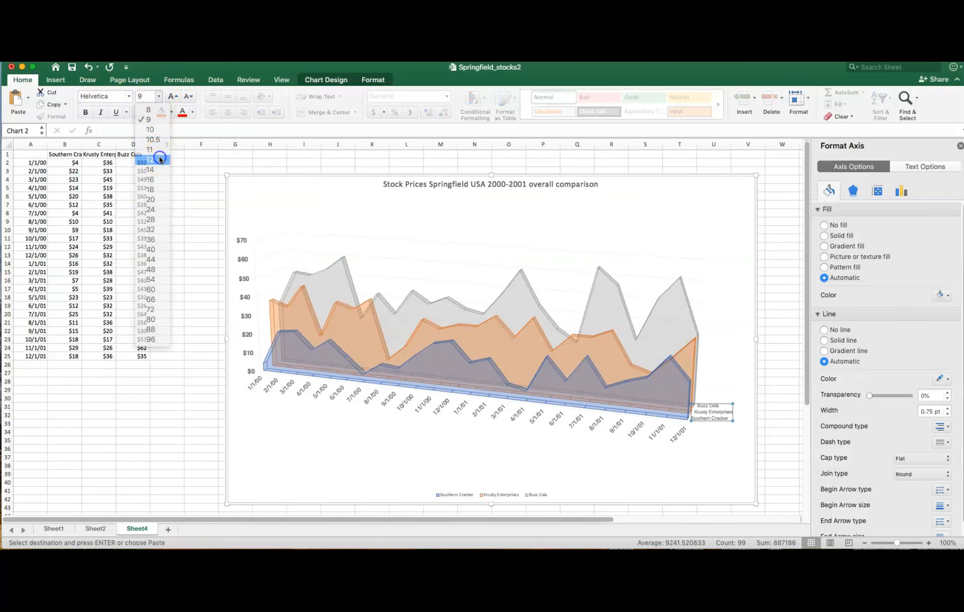
{"action": "left_click", "coordinate": [159, 158]}
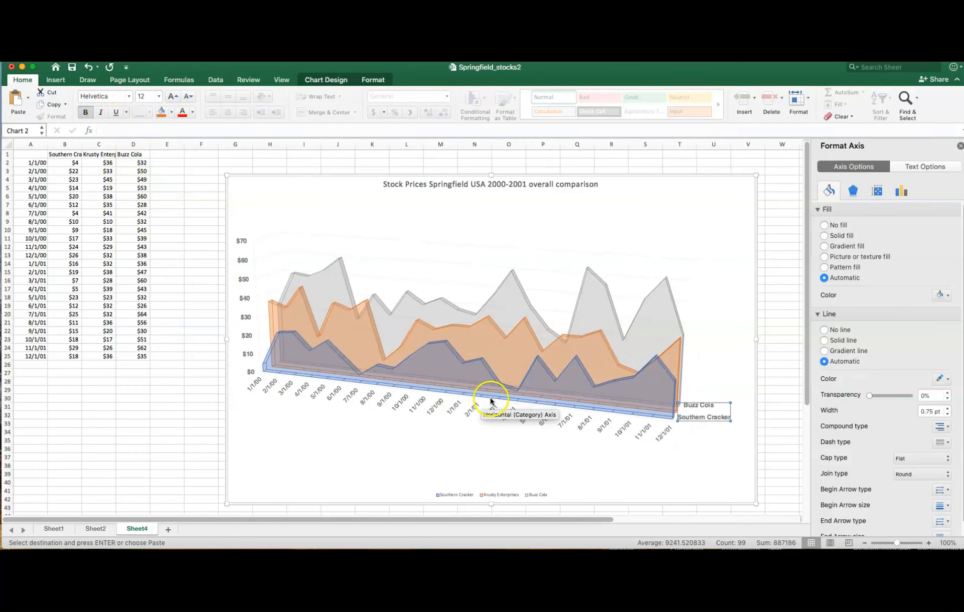
- Enlarge the 3-D area chart to span about columns G to W and rows 4 to 43, and close the formatting pane
{"action": "left_click_drag", "start_coordinate": [754, 504], "coordinate": [793, 510]}
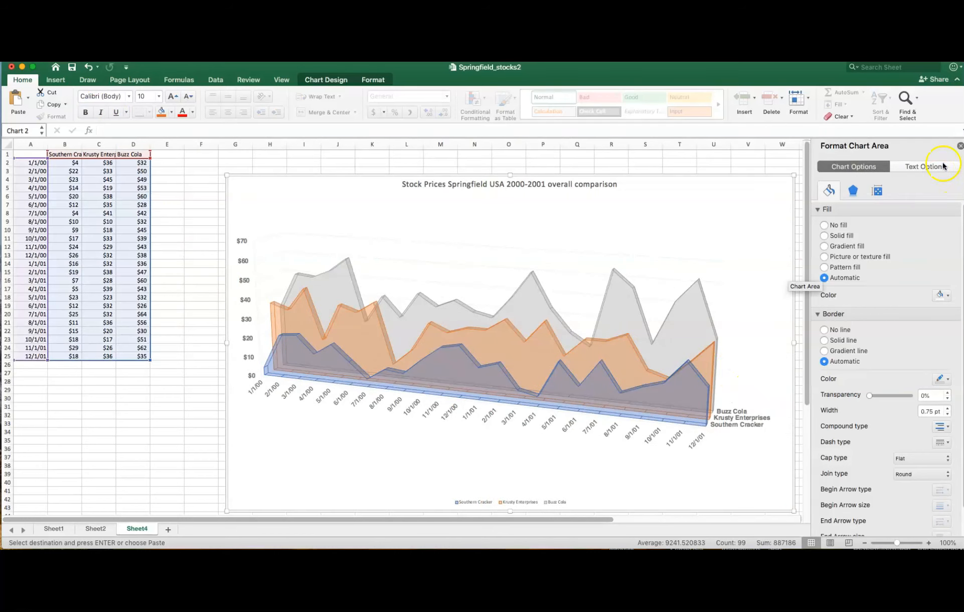
{"action": "left_click", "coordinate": [959, 147]}
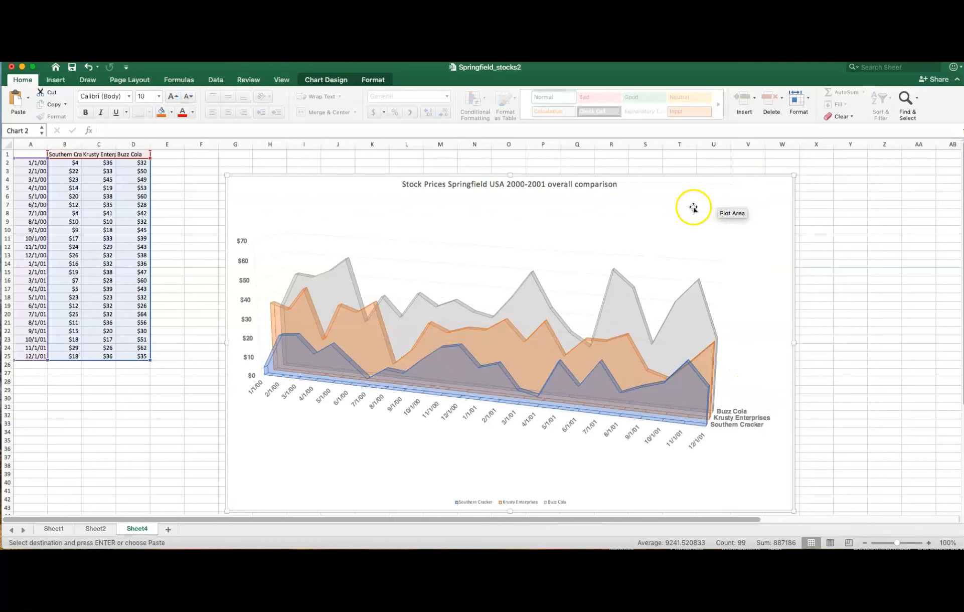
- Move the whole chart directly below the stock data table, starting at about cell A26, and check its placement
{"action": "left_click_drag", "start_coordinate": [684, 200], "coordinate": [827, 159]}
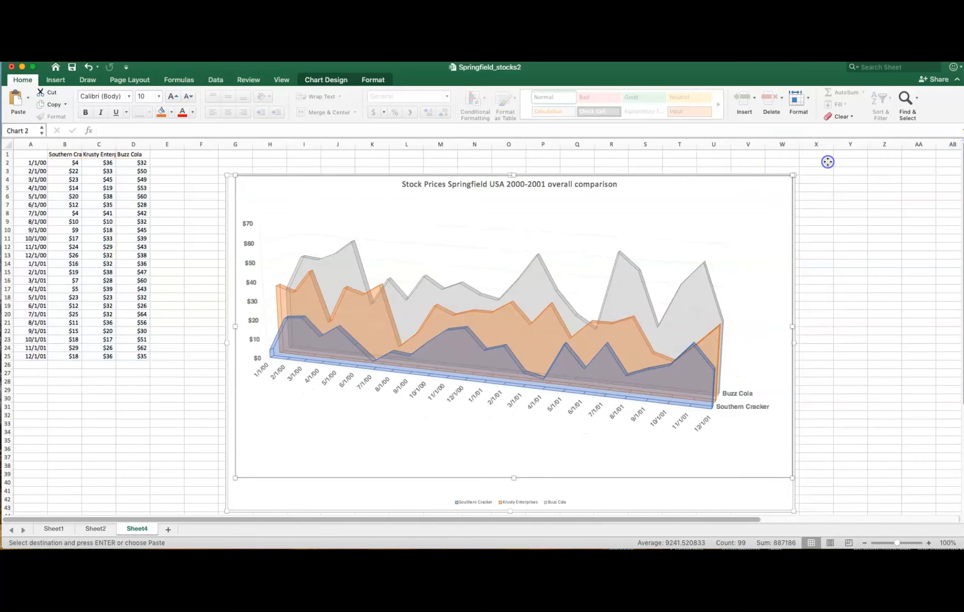
{"action": "left_click", "coordinate": [89, 69]}
{"action": "left_click_drag", "start_coordinate": [650, 183], "coordinate": [608, 184]}
{"action": "scroll", "coordinate": [903, 290], "scroll_direction": "down", "scroll_amount": 6}
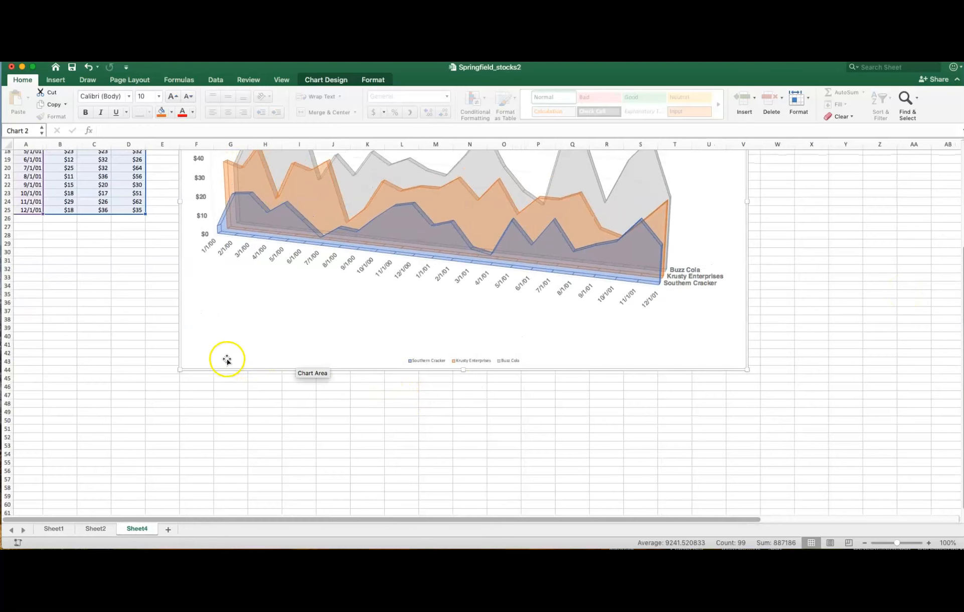
{"action": "left_click_drag", "start_coordinate": [213, 354], "coordinate": [59, 530]}
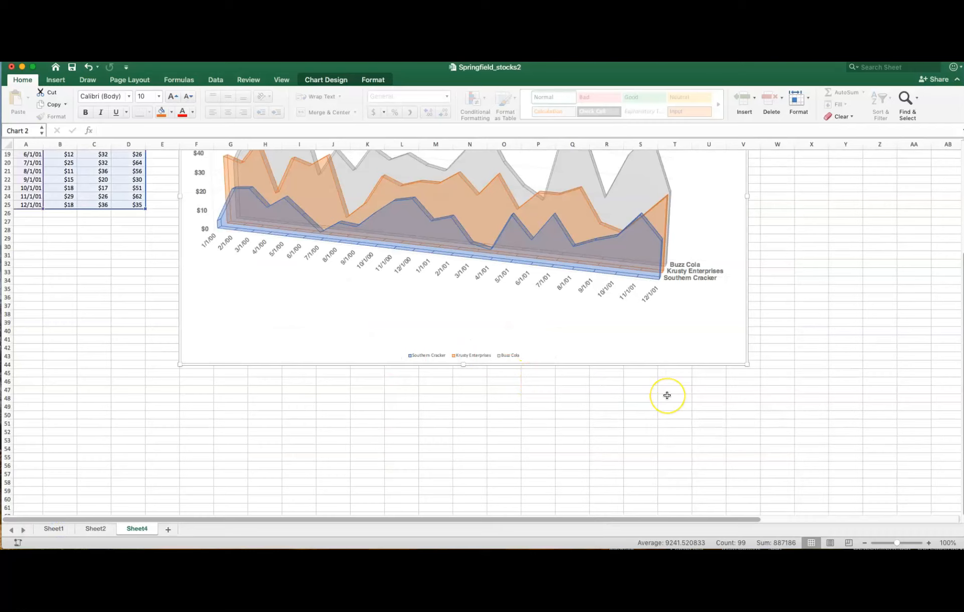
{"action": "scroll", "coordinate": [667, 395], "scroll_direction": "down", "scroll_amount": 5}
{"action": "left_click_drag", "start_coordinate": [200, 217], "coordinate": [31, 467]}
{"action": "scroll", "coordinate": [680, 299], "scroll_direction": "up", "scroll_amount": 5}
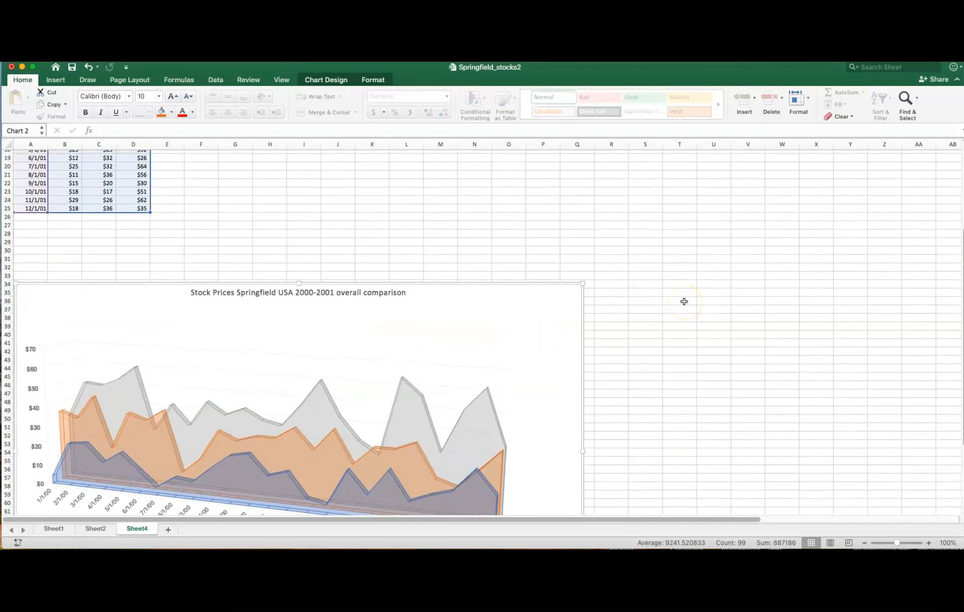
{"action": "left_click_drag", "start_coordinate": [50, 292], "coordinate": [44, 216]}
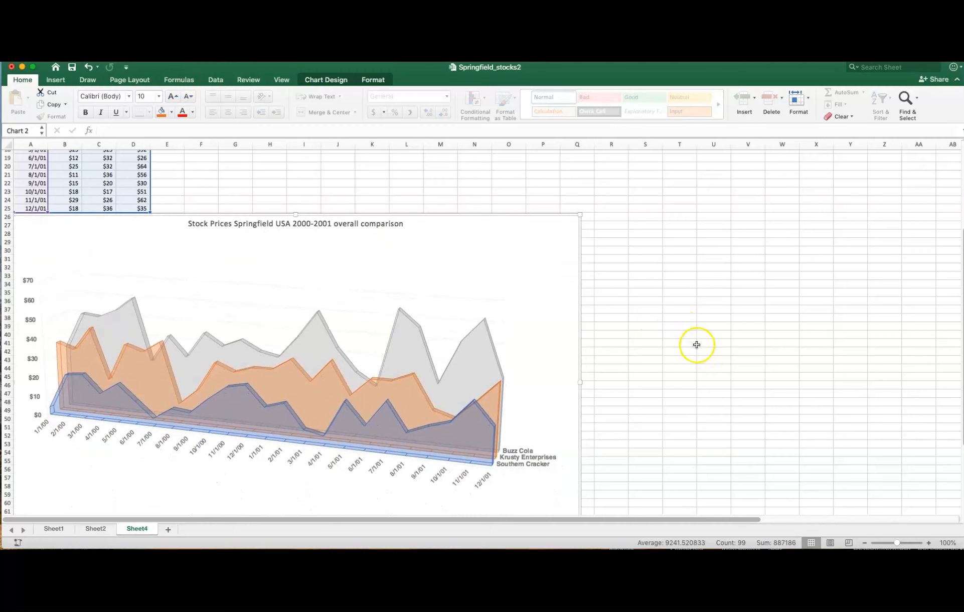
{"action": "scroll", "coordinate": [696, 345], "scroll_direction": "up", "scroll_amount": 10}
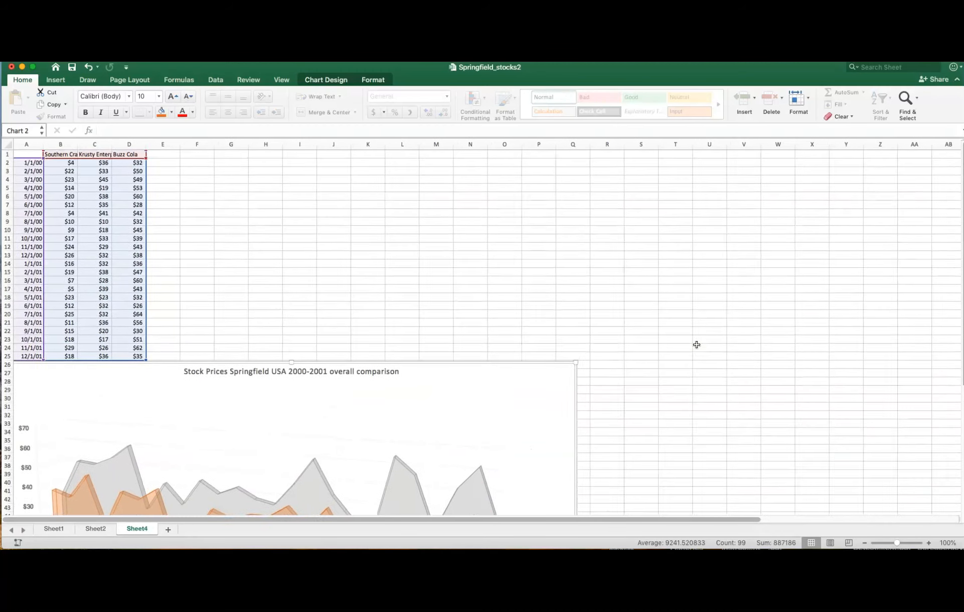
{"action": "scroll", "coordinate": [697, 344], "scroll_direction": "down", "scroll_amount": 12}
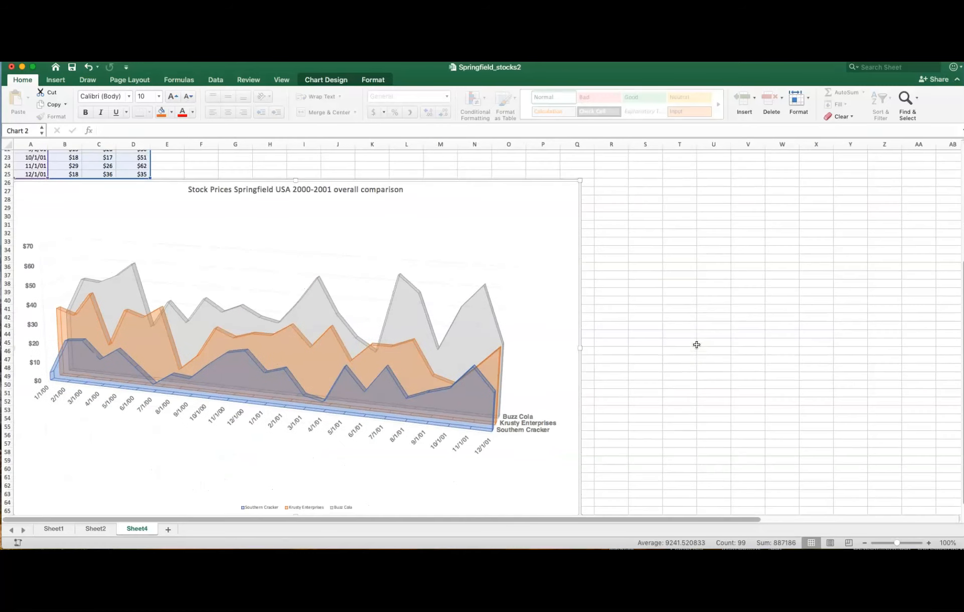
{"action": "scroll", "coordinate": [696, 344], "scroll_direction": "down", "scroll_amount": 2}
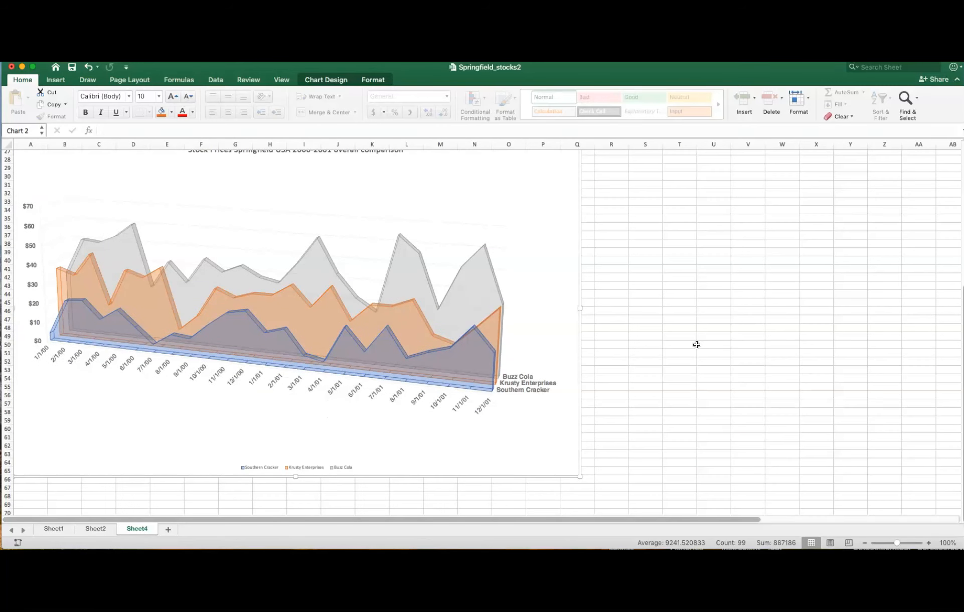
- Add a data table with legend keys to the 3-D area chart
{"action": "scroll", "coordinate": [696, 344], "scroll_direction": "up", "scroll_amount": 3}
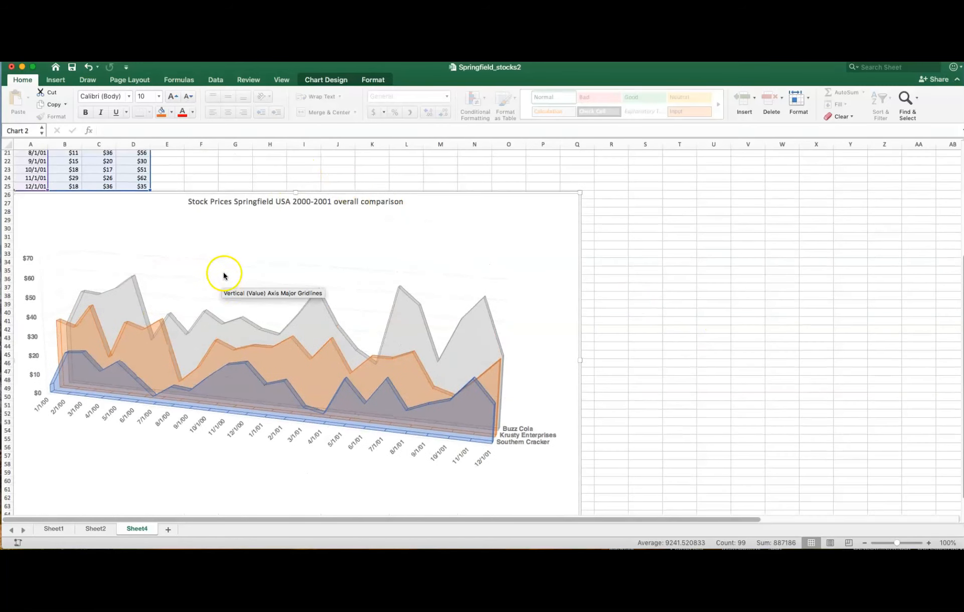
{"action": "left_click", "coordinate": [326, 79]}
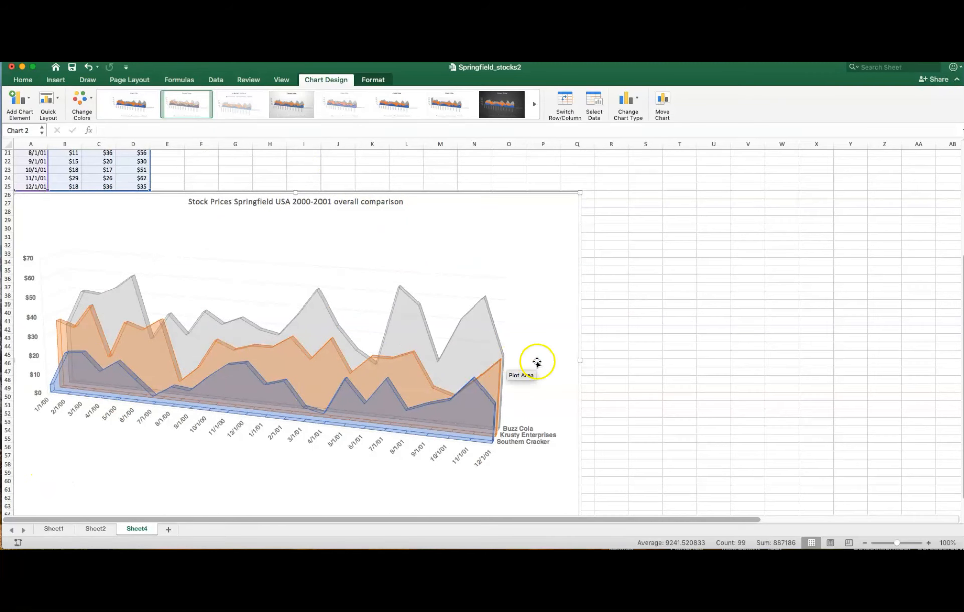
{"action": "scroll", "coordinate": [708, 327], "scroll_direction": "down", "scroll_amount": 2}
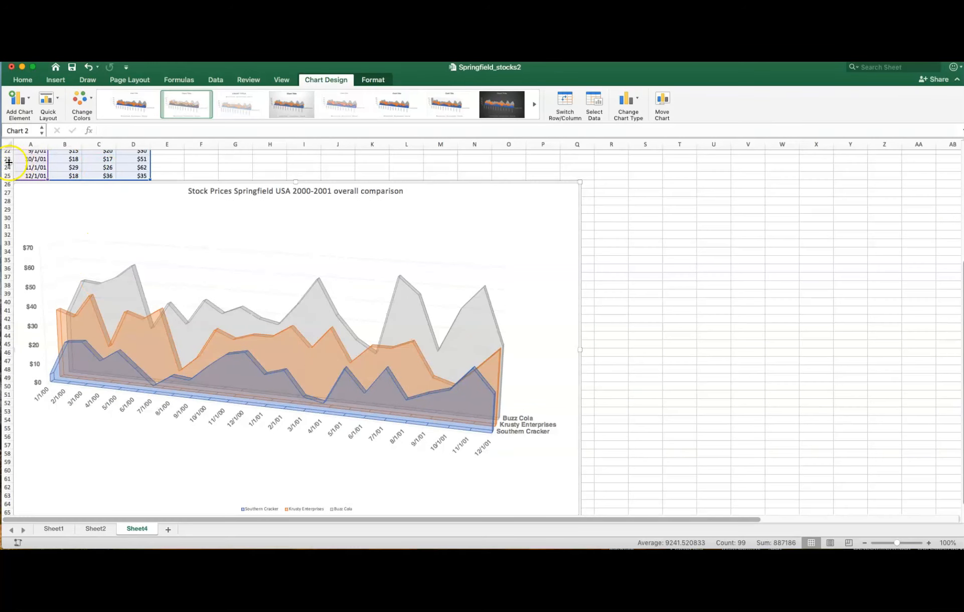
{"action": "left_click", "coordinate": [30, 99]}
{"action": "mouse_move", "coordinate": [35, 169]}
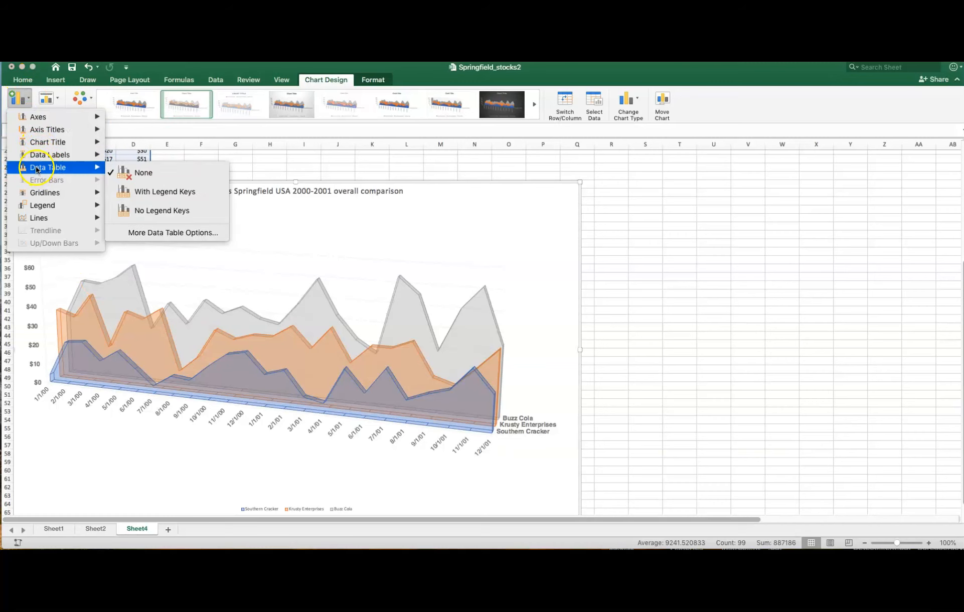
{"action": "left_click", "coordinate": [179, 196]}
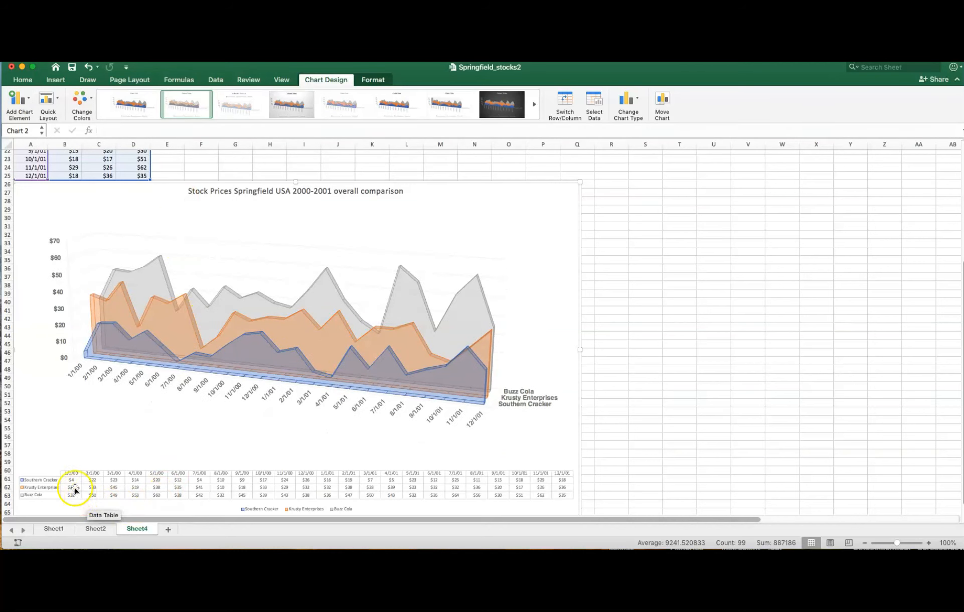
{"action": "left_click", "coordinate": [42, 481]}
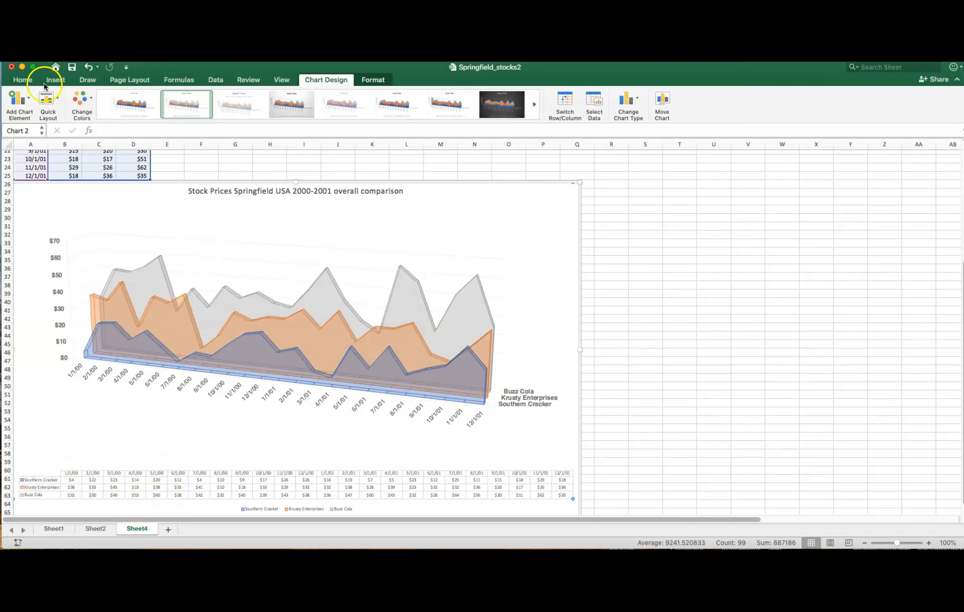
{"action": "left_click", "coordinate": [16, 78]}
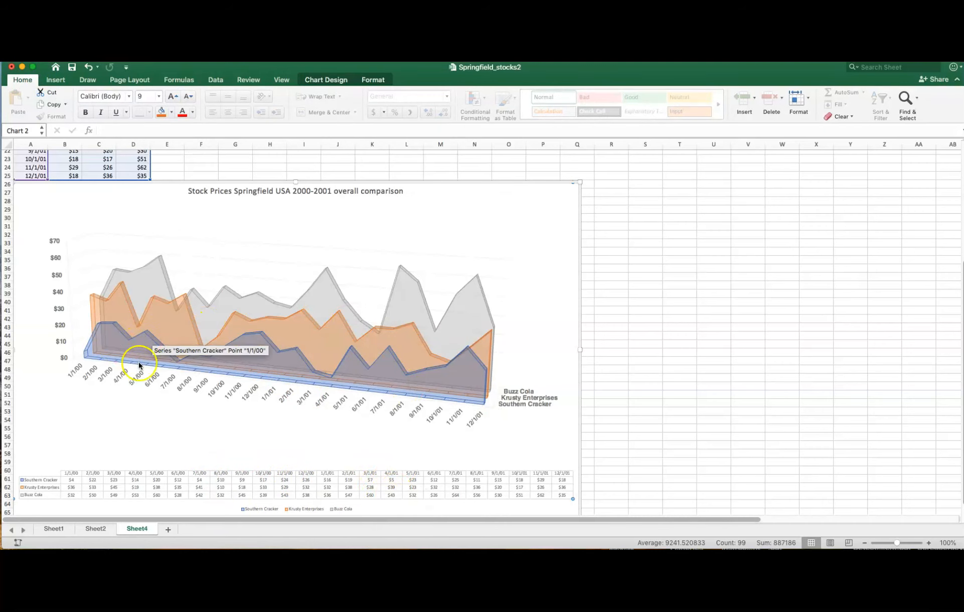
{"action": "left_click", "coordinate": [654, 461]}
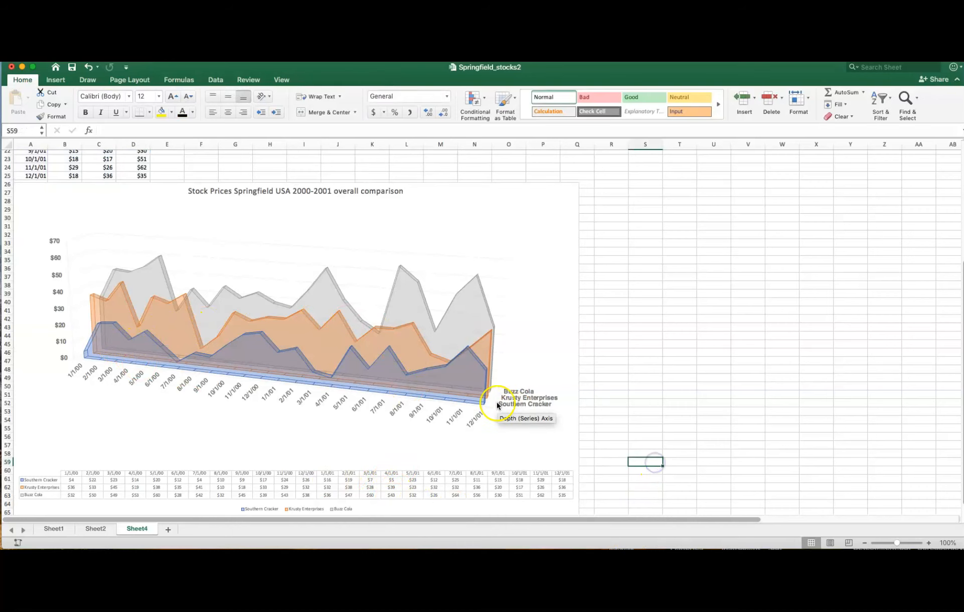
- Format the chart's legend text in bold 12-point Helvetica
{"action": "scroll", "coordinate": [497, 404], "scroll_direction": "down", "scroll_amount": 5}
{"action": "left_click", "coordinate": [318, 407]}
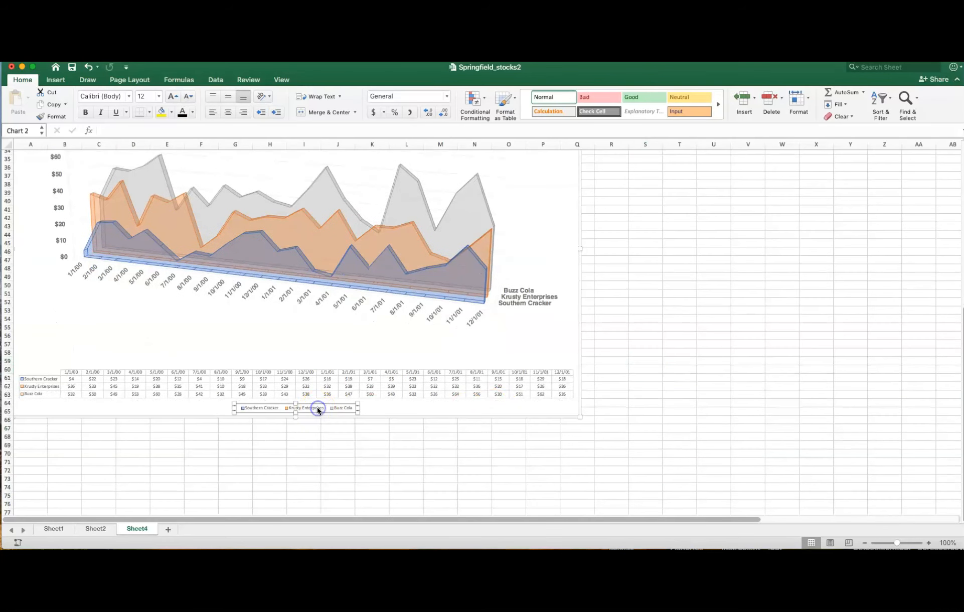
{"action": "left_click", "coordinate": [129, 97]}
{"action": "mouse_move", "coordinate": [136, 194]}
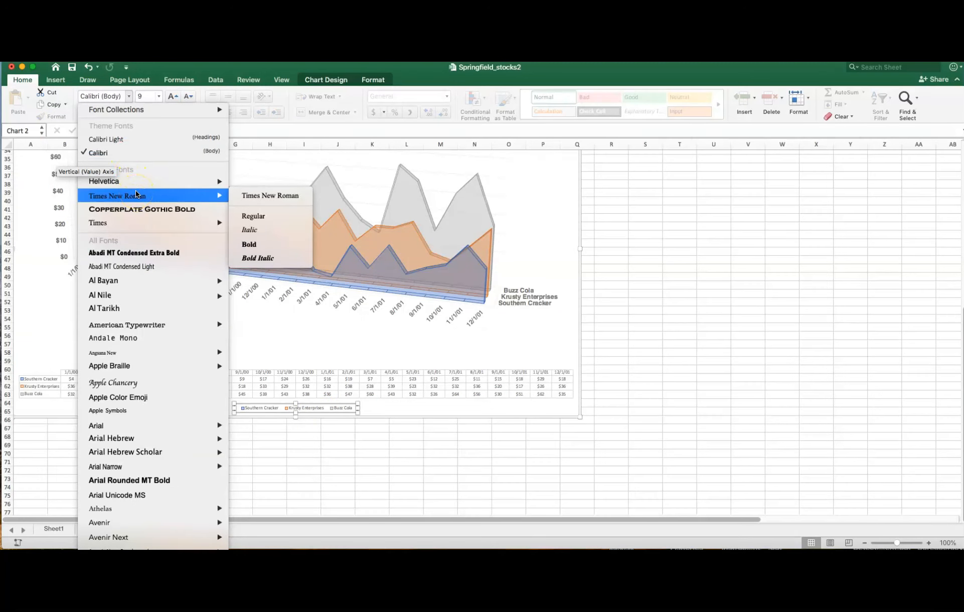
{"action": "left_click", "coordinate": [289, 183]}
{"action": "left_click", "coordinate": [158, 96]}
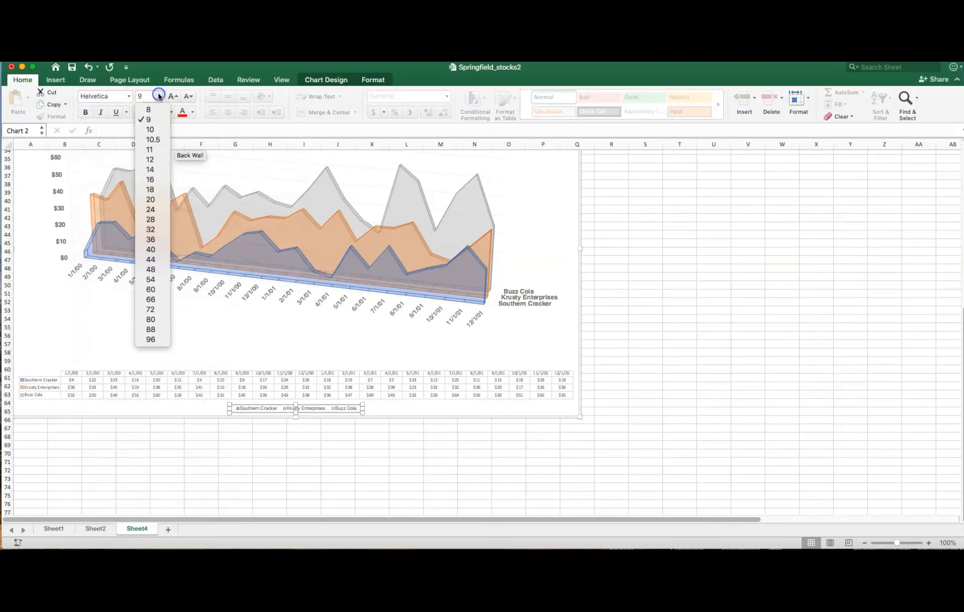
{"action": "left_click", "coordinate": [155, 161]}
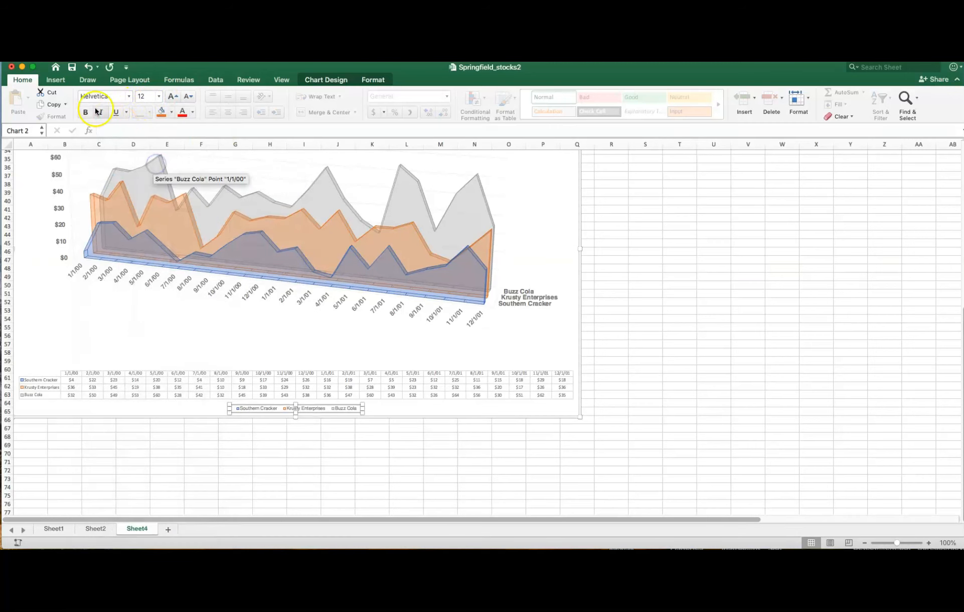
{"action": "left_click", "coordinate": [87, 112]}
- Examine the plot area's fill, border, shadow, glow and 3-D format options, and close the formatting pane
{"action": "scroll", "coordinate": [188, 321], "scroll_direction": "up", "scroll_amount": 5}
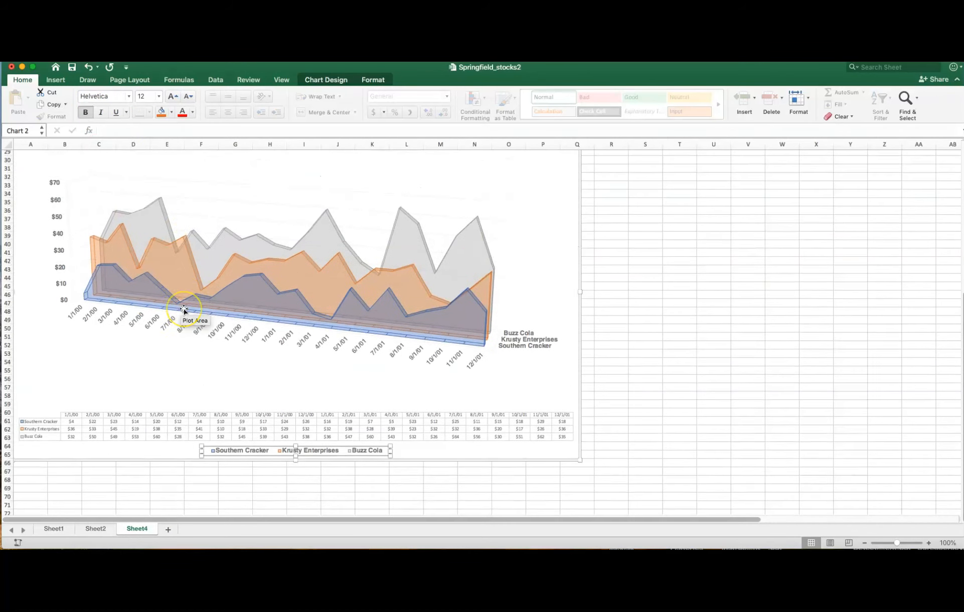
{"action": "left_click", "coordinate": [21, 323]}
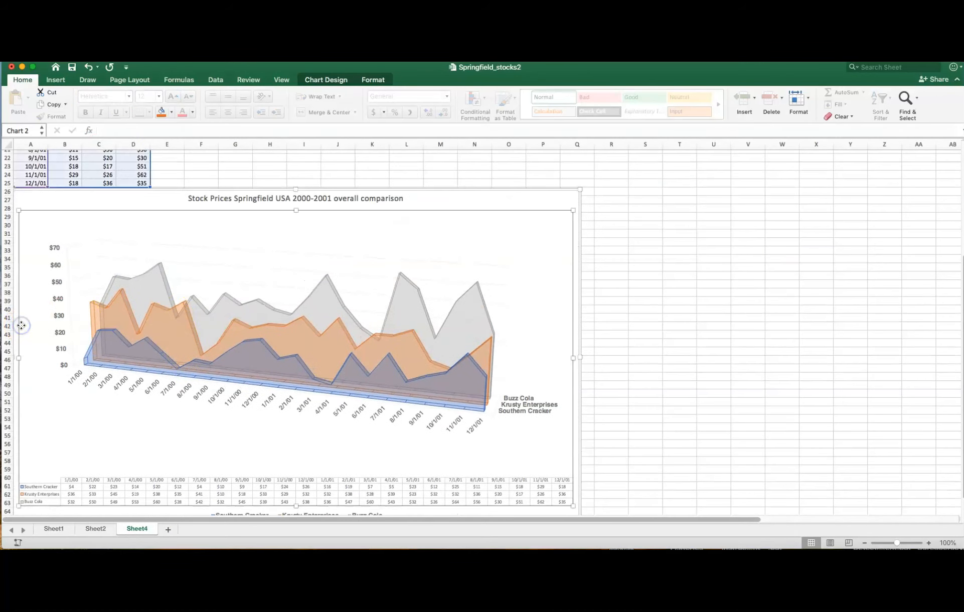
{"action": "double_click", "coordinate": [36, 317]}
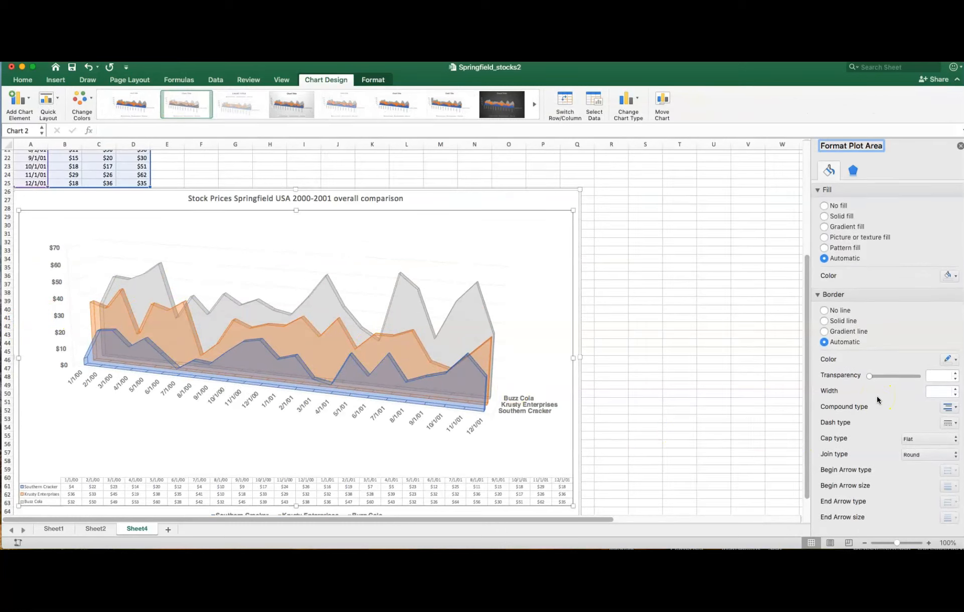
{"action": "left_click", "coordinate": [828, 299]}
{"action": "left_click", "coordinate": [855, 166]}
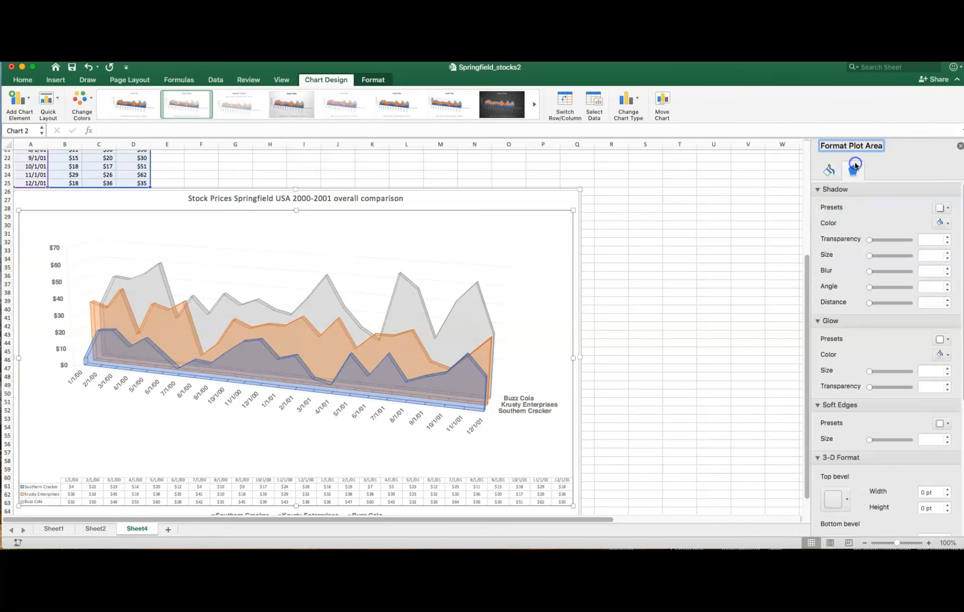
{"action": "scroll", "coordinate": [842, 340], "scroll_direction": "down", "scroll_amount": 10}
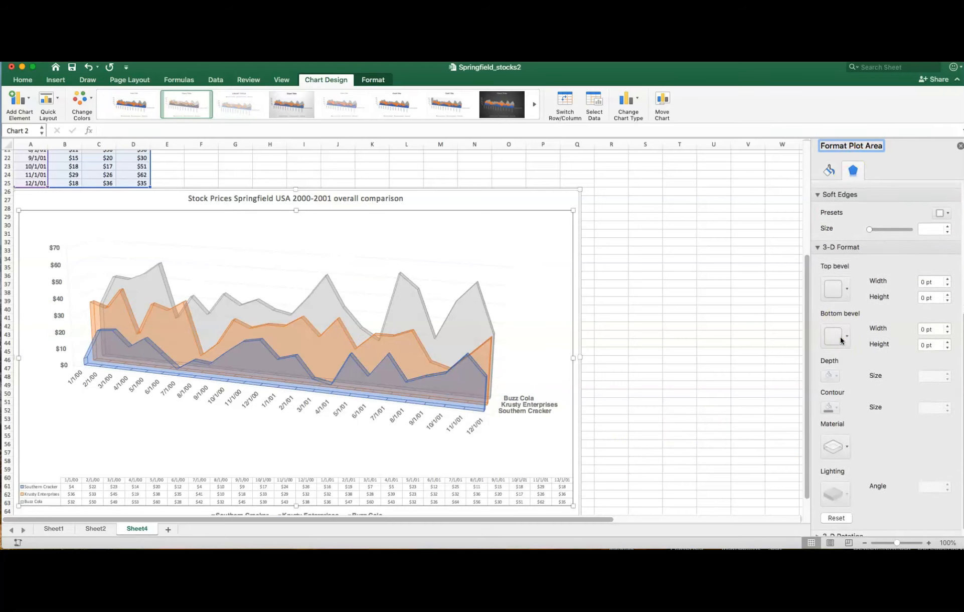
{"action": "scroll", "coordinate": [841, 340], "scroll_direction": "up", "scroll_amount": 10}
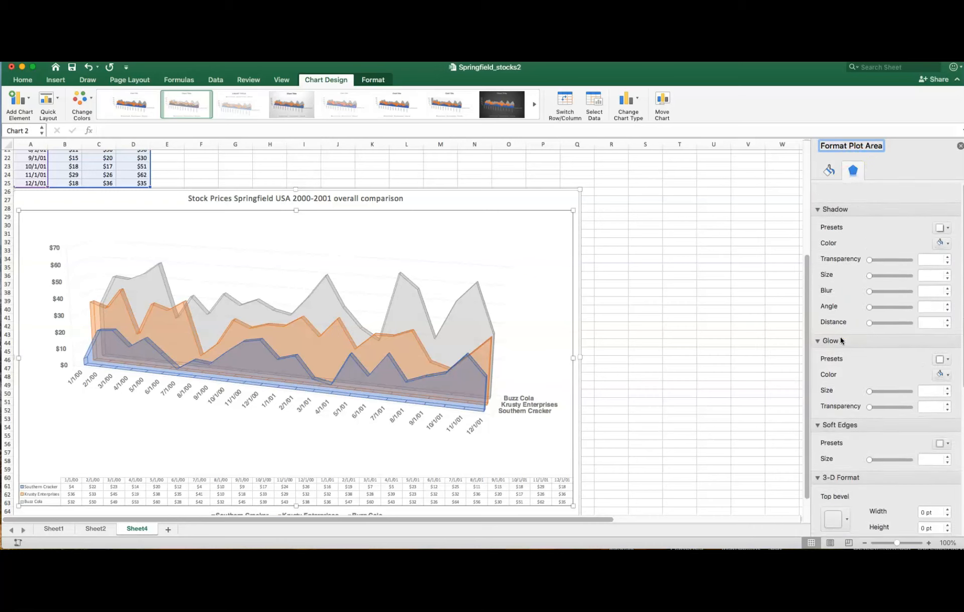
{"action": "left_click", "coordinate": [833, 173]}
{"action": "left_click", "coordinate": [959, 147]}
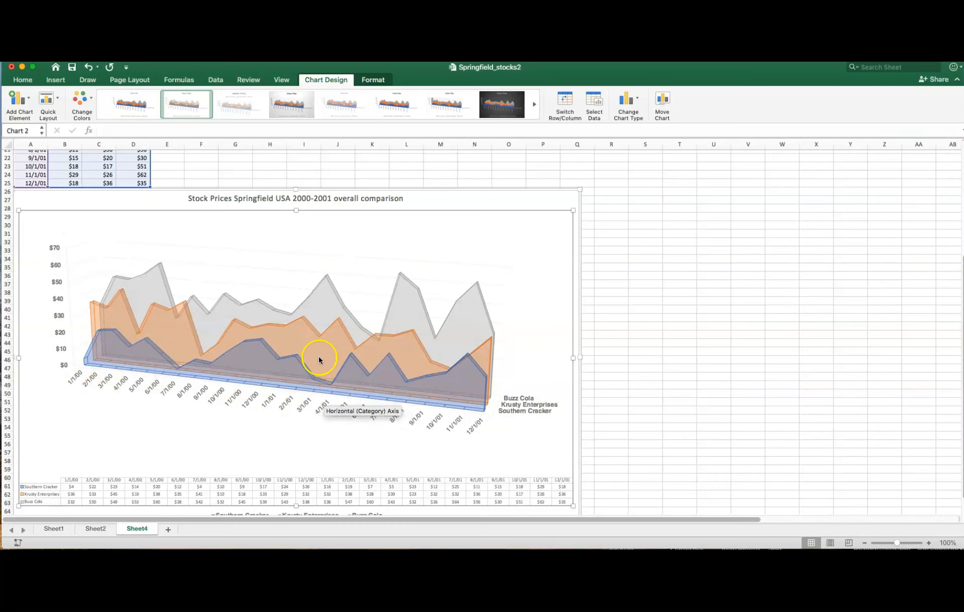
- Format the chart's data table text in 12-point Helvetica and widen the chart to about column R
{"action": "left_click", "coordinate": [351, 197]}
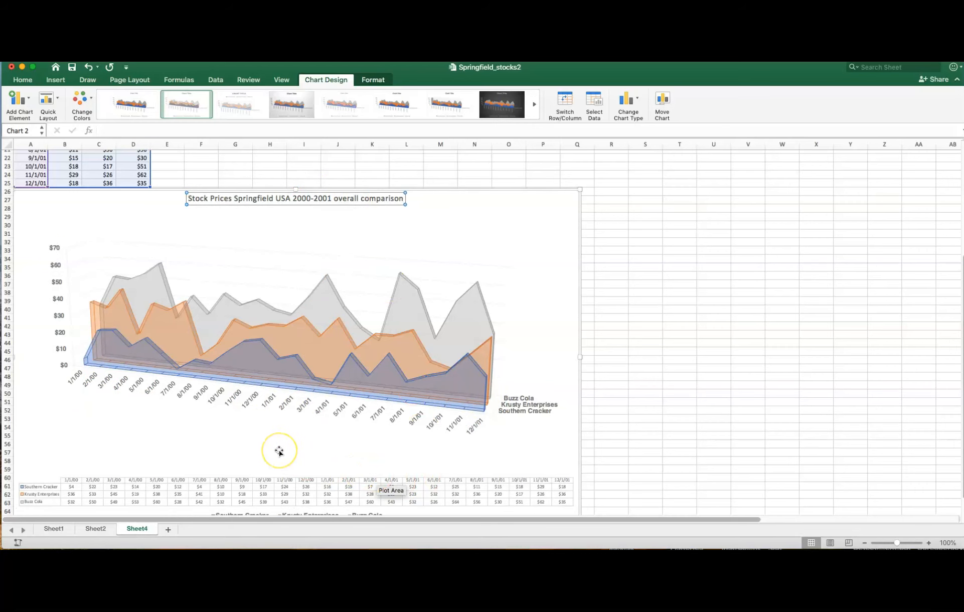
{"action": "scroll", "coordinate": [279, 452], "scroll_direction": "down", "scroll_amount": 3}
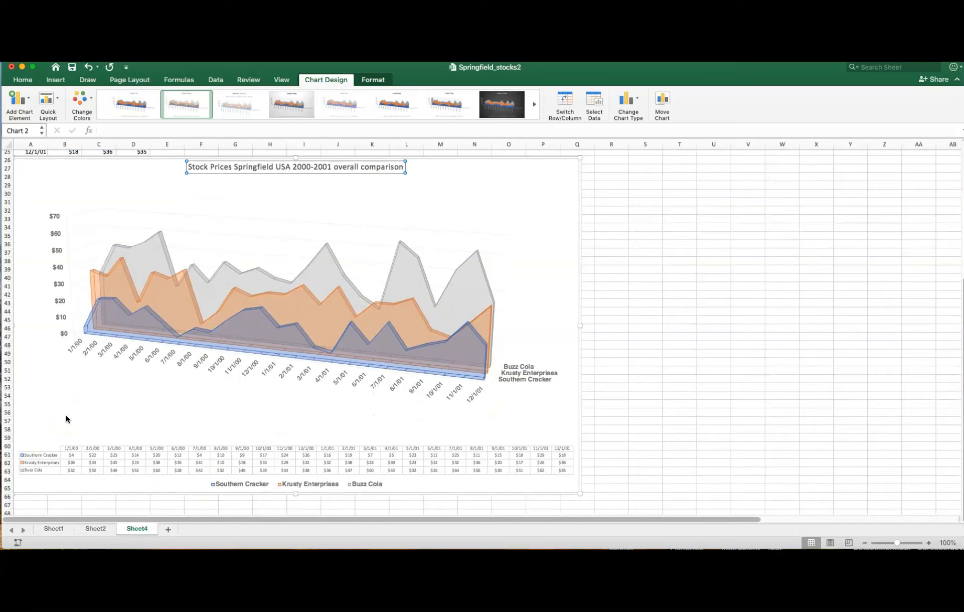
{"action": "left_click", "coordinate": [65, 450]}
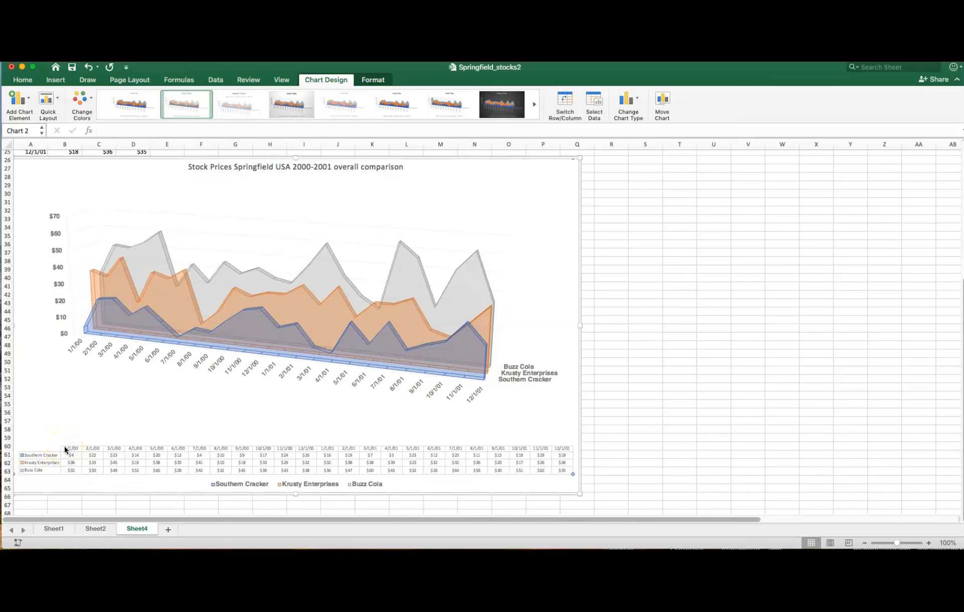
{"action": "left_click", "coordinate": [21, 80]}
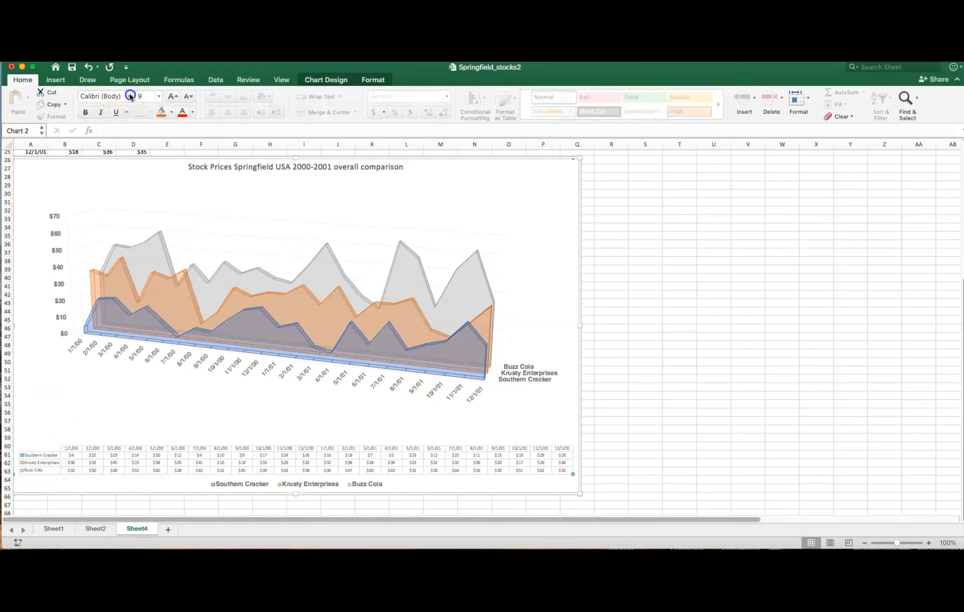
{"action": "left_click", "coordinate": [130, 97]}
{"action": "mouse_move", "coordinate": [133, 181]}
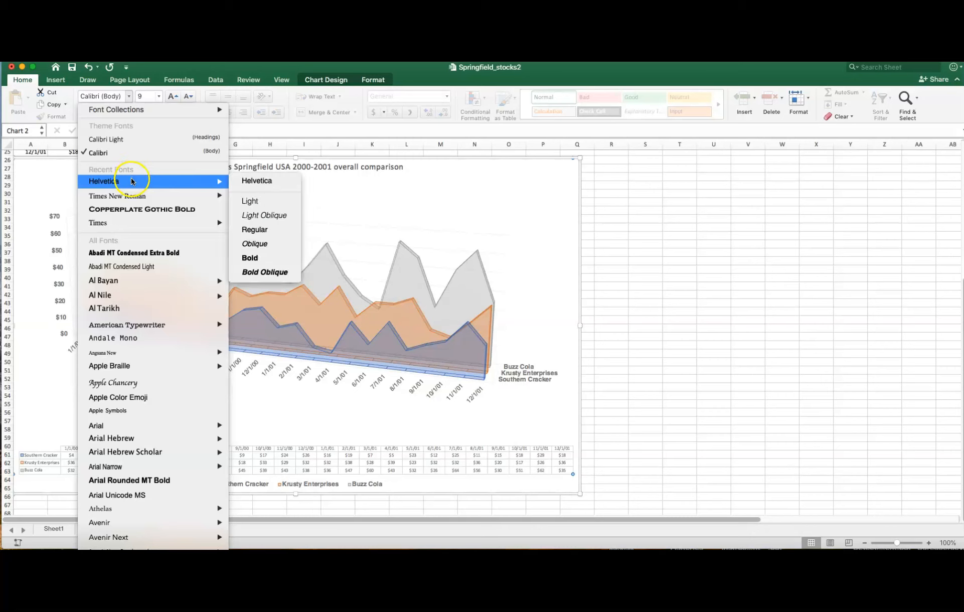
{"action": "left_click", "coordinate": [254, 181]}
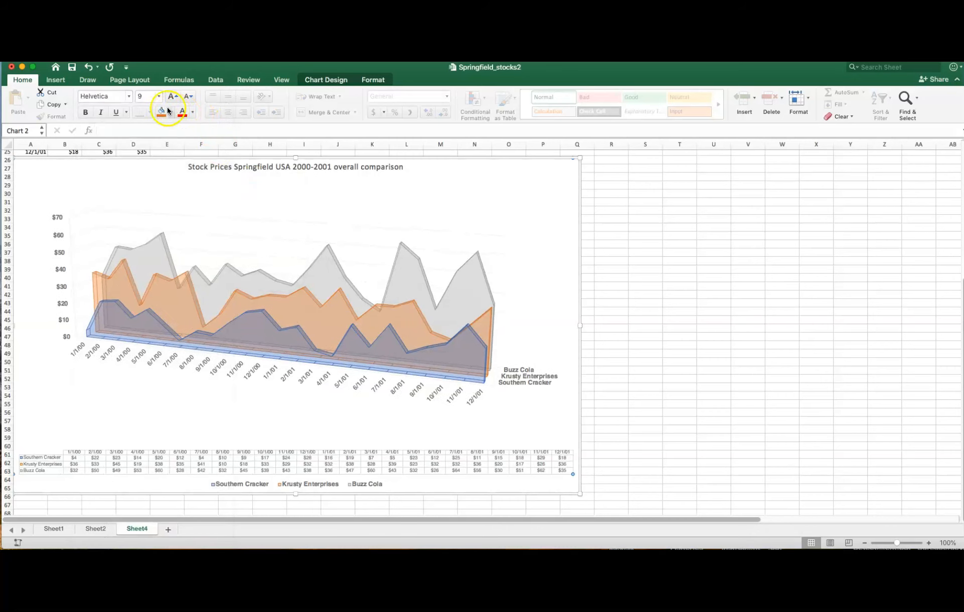
{"action": "left_click", "coordinate": [155, 96]}
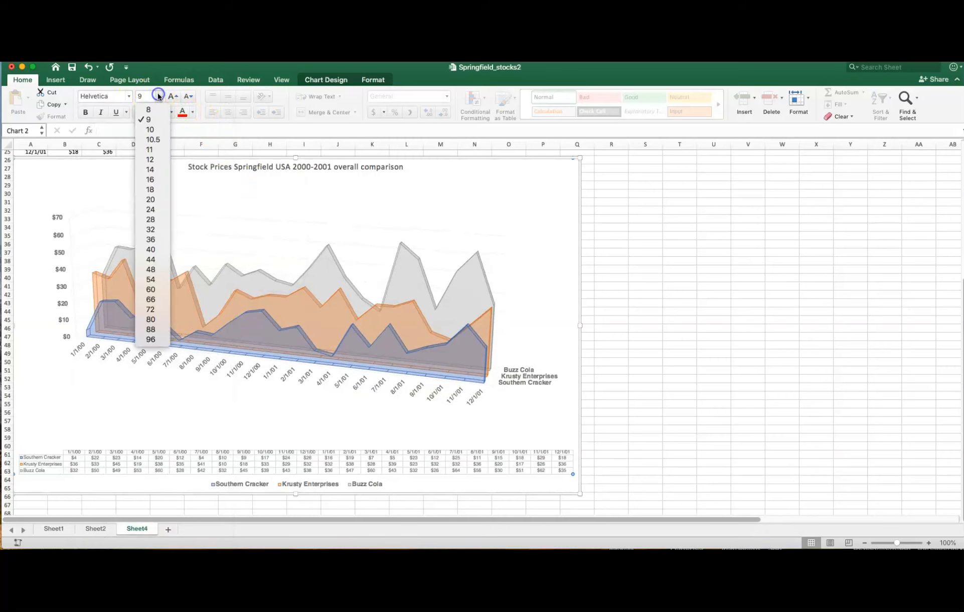
{"action": "left_click", "coordinate": [153, 159]}
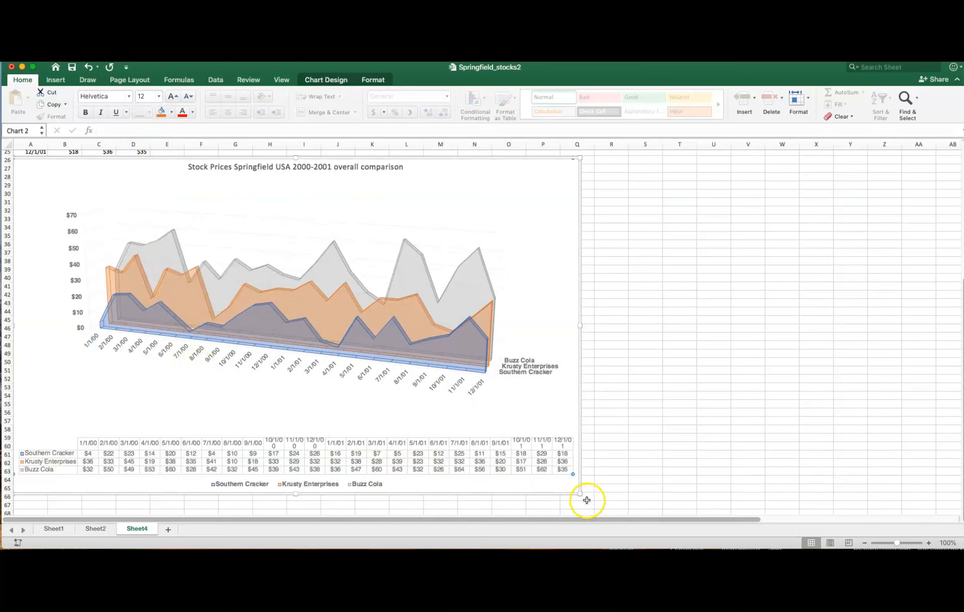
{"action": "left_click_drag", "start_coordinate": [580, 493], "coordinate": [613, 494]}
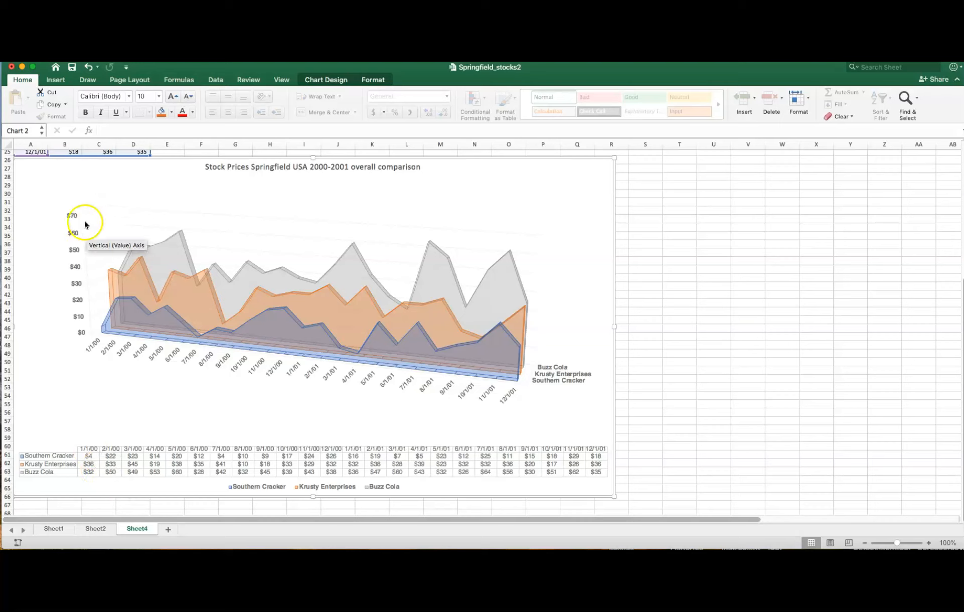
- Save the whole chart to the Desktop as a PNG picture named springfieldstocksfinal, and open the exported image in Preview
{"action": "left_click", "coordinate": [43, 185]}
{"action": "left_click", "coordinate": [40, 171]}
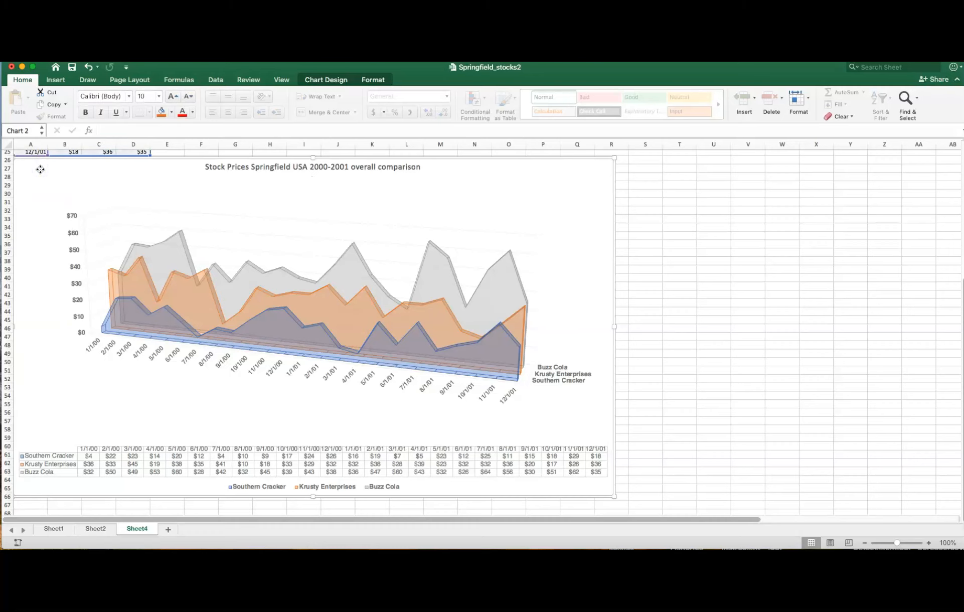
{"action": "right_click", "coordinate": [40, 169]}
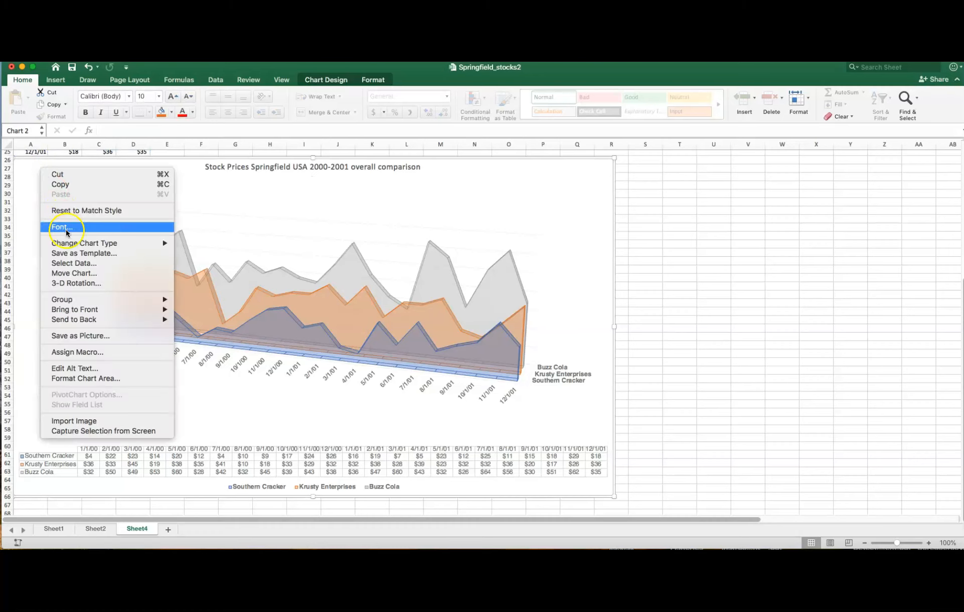
{"action": "left_click", "coordinate": [91, 336]}
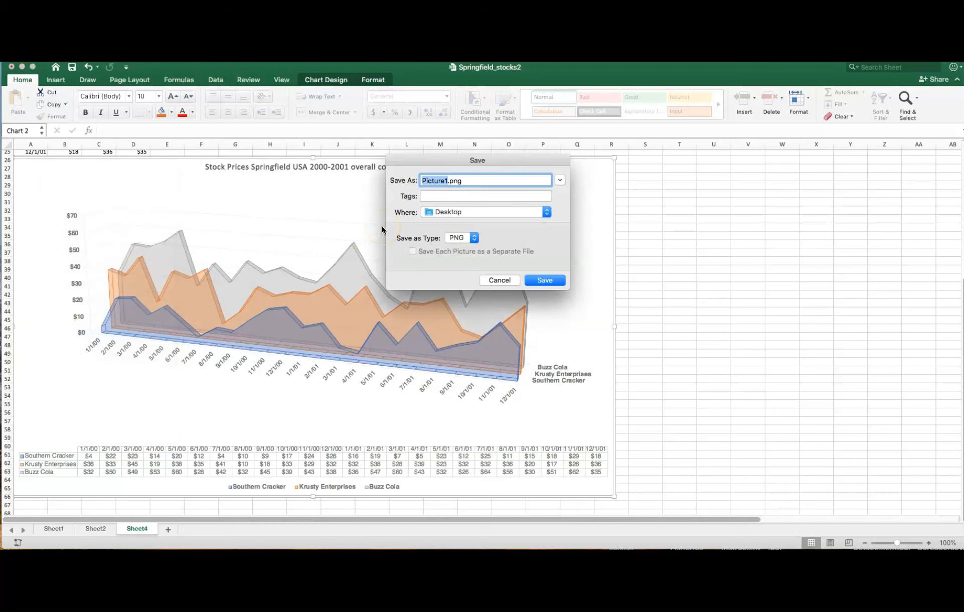
{"action": "type", "text": "springfieldstocksfinal"}
{"action": "key", "text": "Return"}
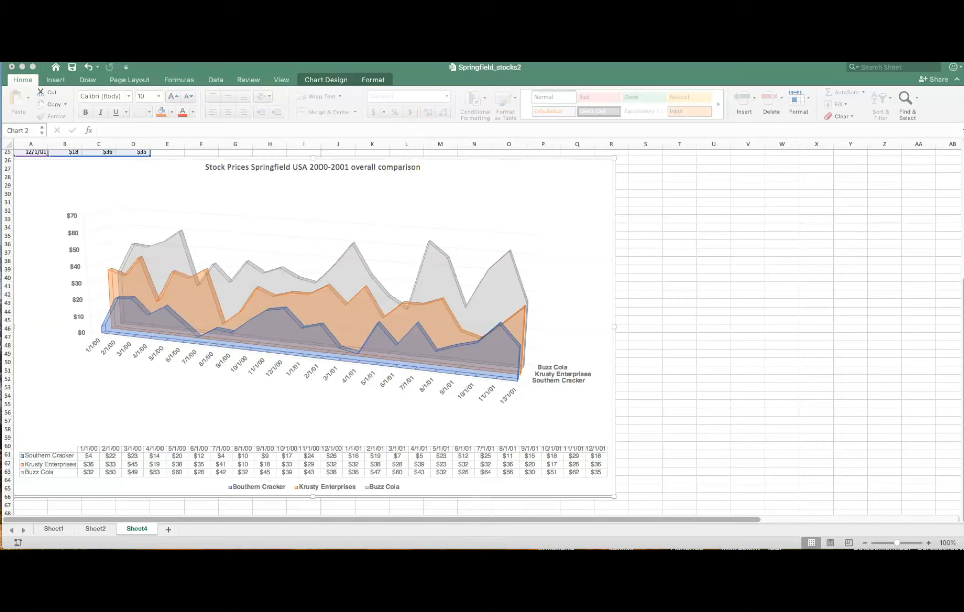
{"action": "left_click_drag", "start_coordinate": [563, 549], "coordinate": [542, 97]}
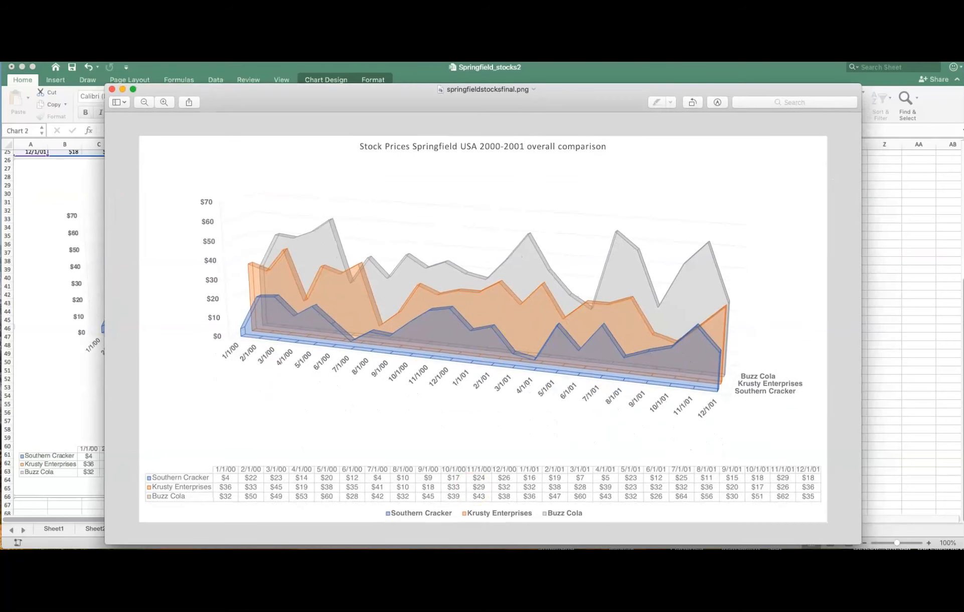